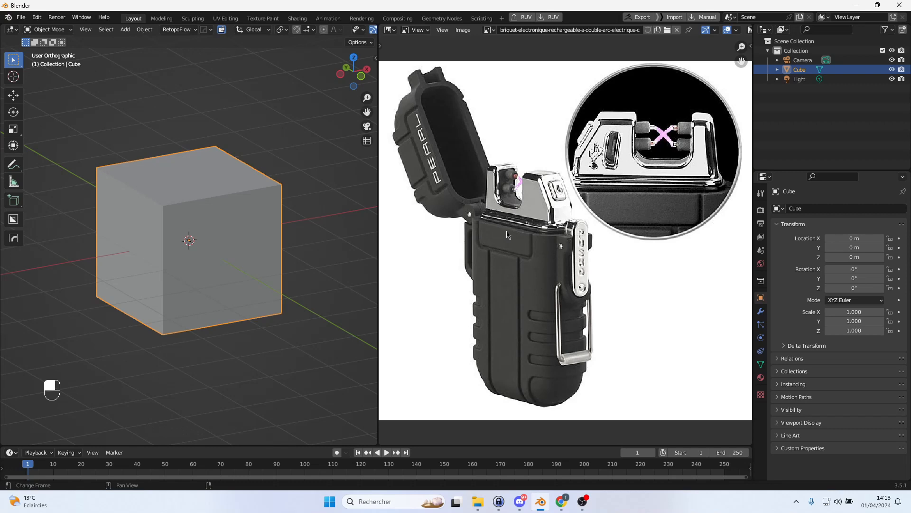
# Show the closed lighter's front-view color image as reference and widen the 3D viewport beside it
pyautogui.click(489, 30)
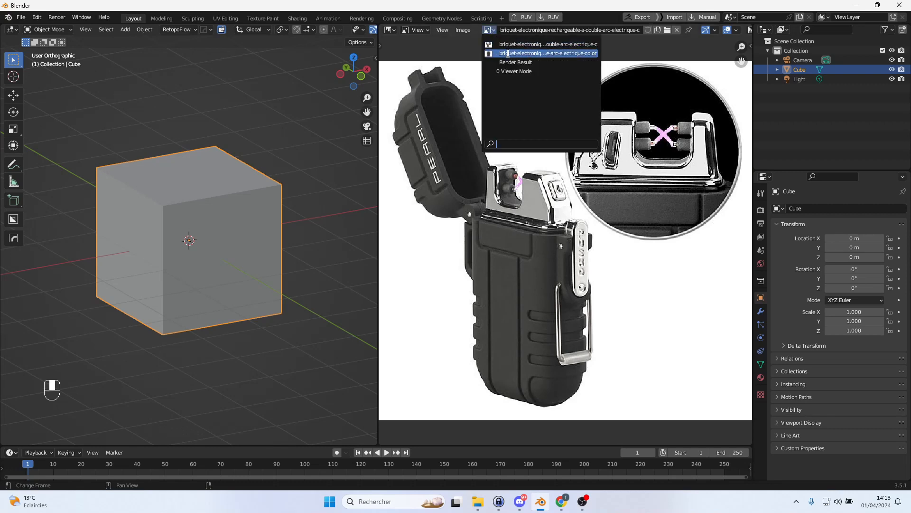
pyautogui.click(507, 54)
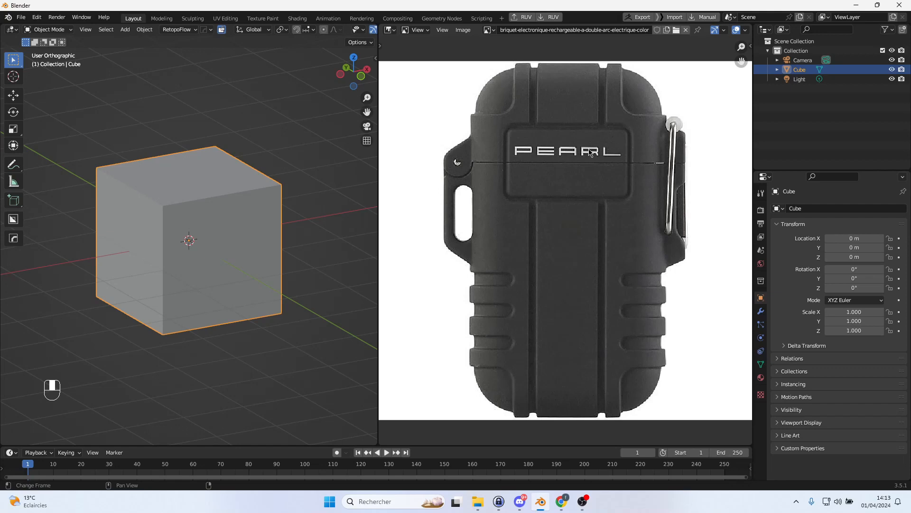
pyautogui.moveTo(378, 175); pyautogui.dragTo(450, 166)
# From the front view, stretch the cube's mesh to 1.7 times its height along the Z axis
pyautogui.press('KP_1')
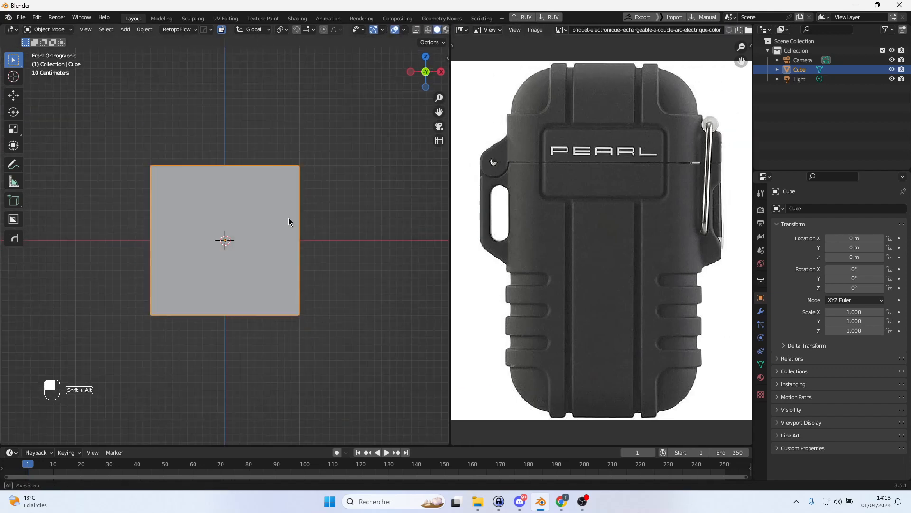
pyautogui.scroll(2, 290, 220)
pyautogui.scroll(-1, 291, 220)
pyautogui.moveTo(291, 219)
pyautogui.mouseDown(button='middle')
pyautogui.moveTo(317, 236)
pyautogui.moveTo(291, 218)
pyautogui.mouseUp(button='middle')
pyautogui.press('Tab')
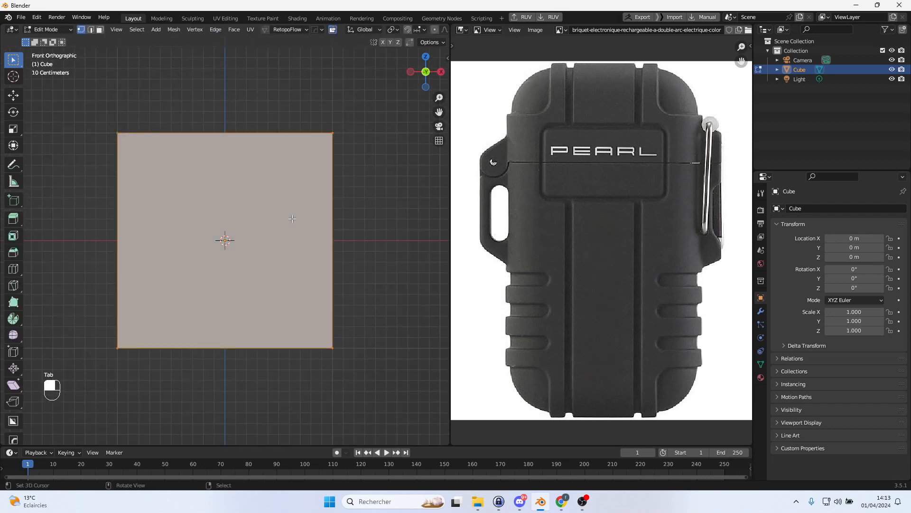
pyautogui.scroll(-2, 310, 220)
pyautogui.press('s')
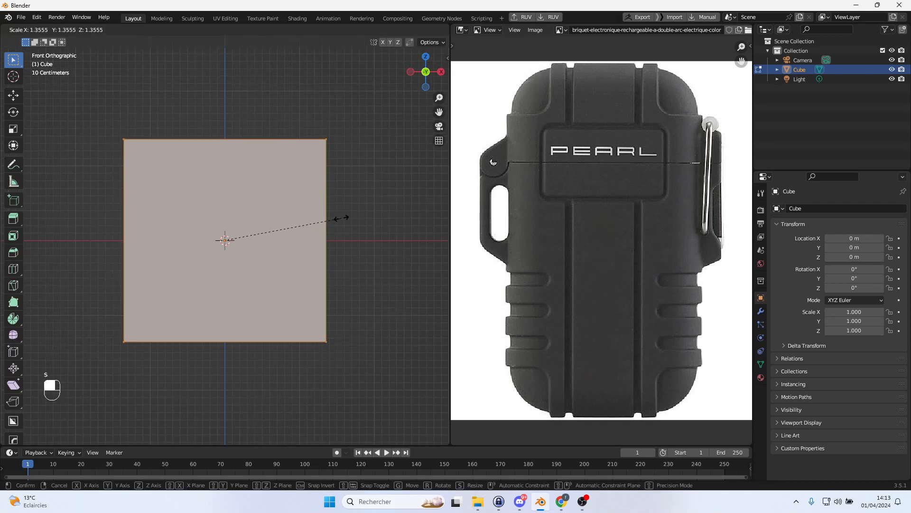
pyautogui.press('z')
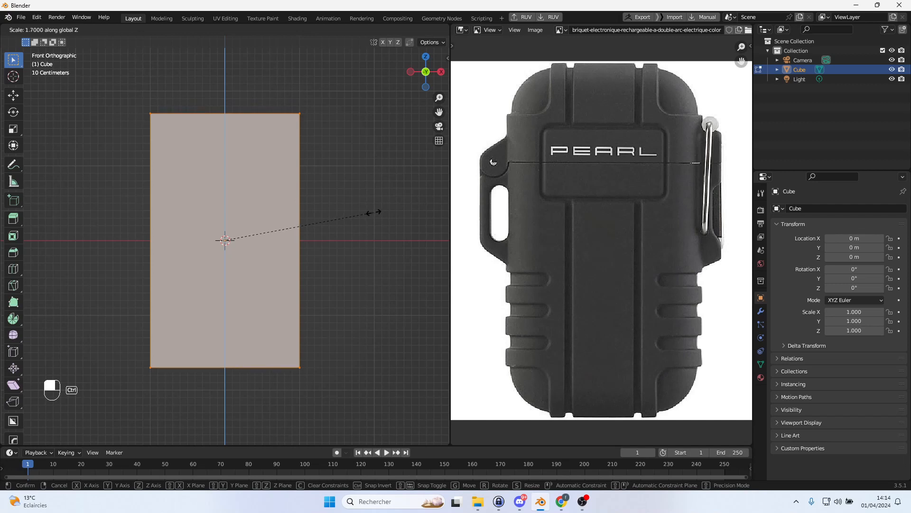
pyautogui.keyDown('ctrl'); pyautogui.click(373, 212); pyautogui.keyUp('ctrl')
# From the side view, scale the block's mesh down along the Y axis to match the lighter's slim depth
pyautogui.moveTo(299, 226); pyautogui.dragTo(386, 226, button='middle')
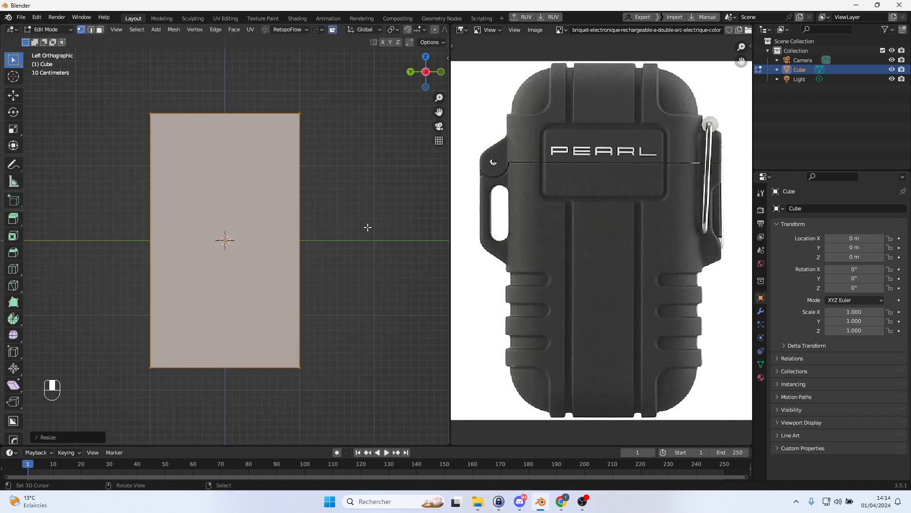
pyautogui.press('s')
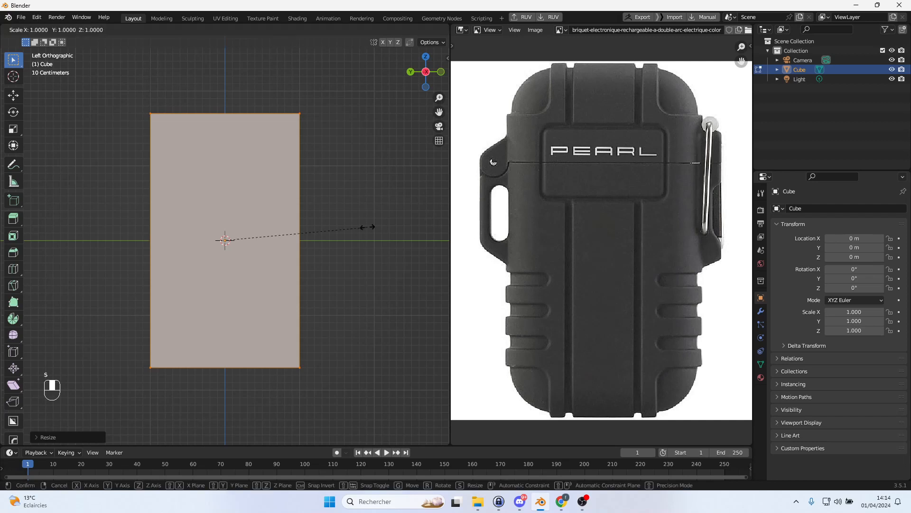
pyautogui.press('y')
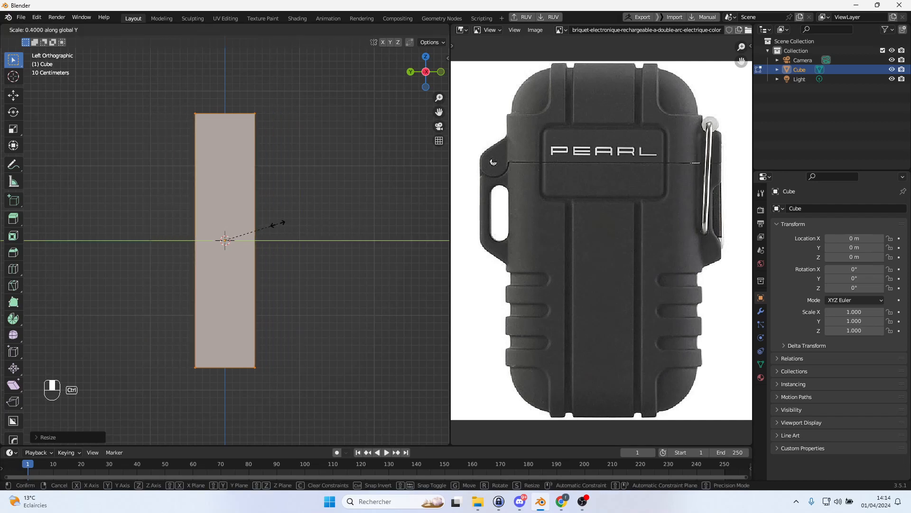
pyautogui.click(301, 221)
pyautogui.moveTo(368, 220); pyautogui.dragTo(301, 228, button='middle')
pyautogui.press('Tab')
pyautogui.press('Tab')
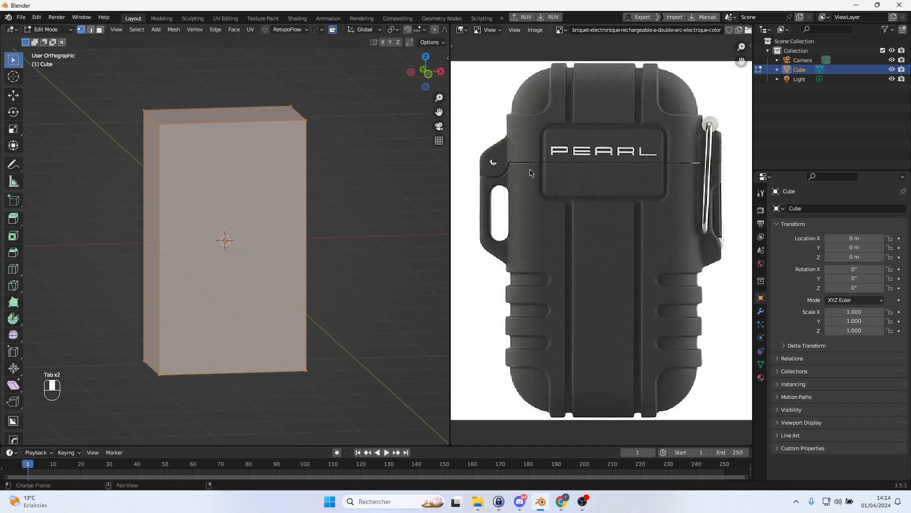
pyautogui.press('Tab')
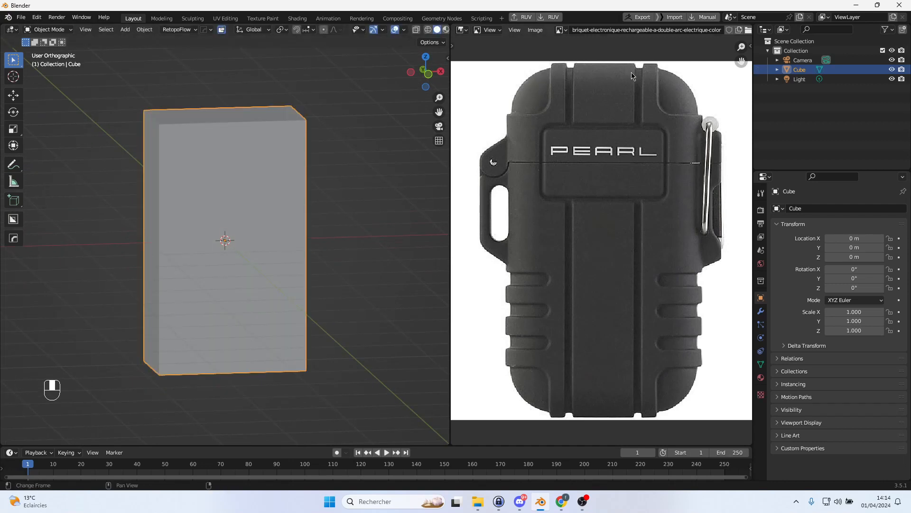
# Check the open-lighter reference image for the body's depth and return to the closed front-view image
pyautogui.click(559, 30)
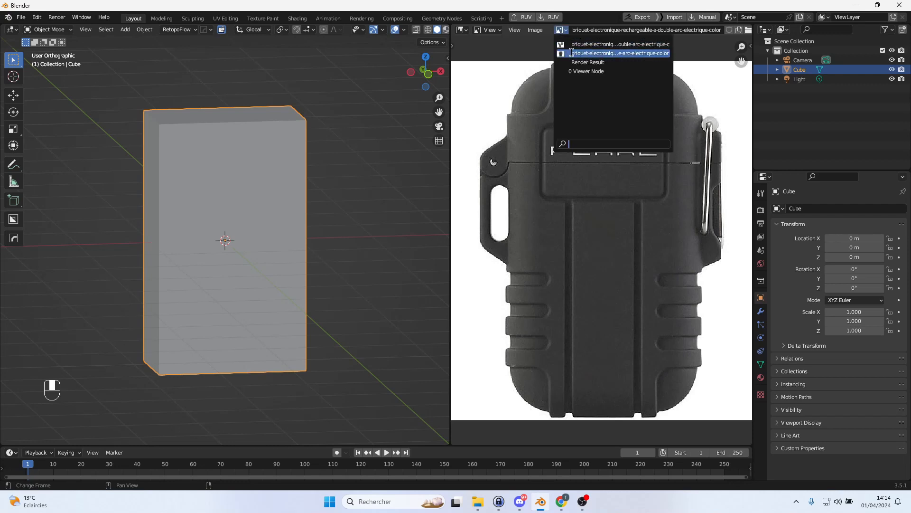
pyautogui.click(571, 52)
pyautogui.click(560, 29)
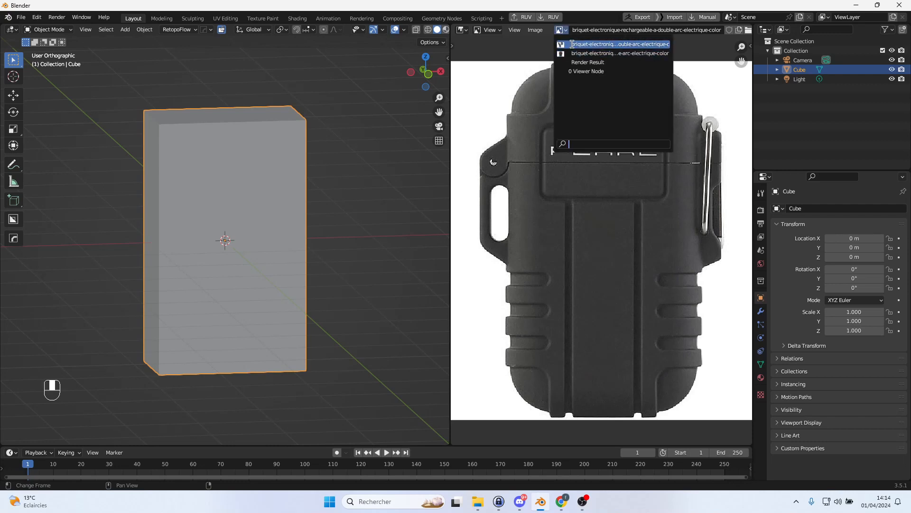
pyautogui.click(573, 50)
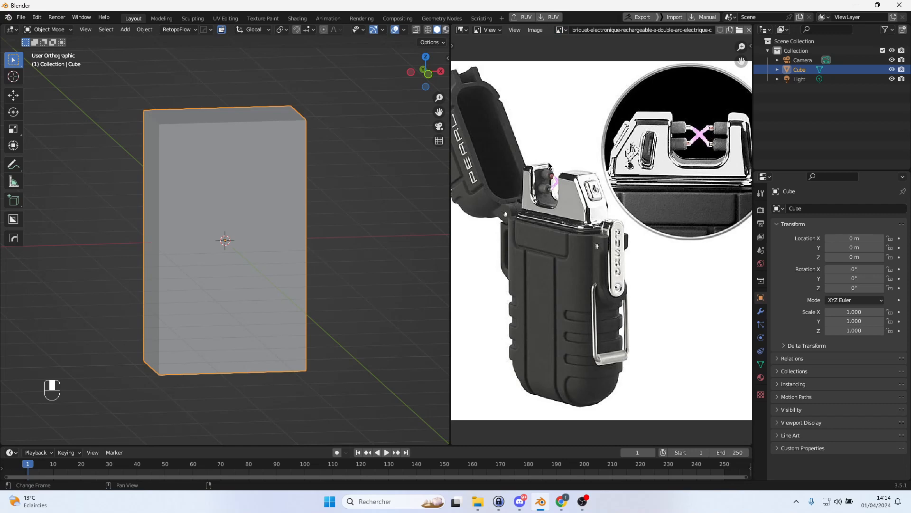
pyautogui.click(560, 30)
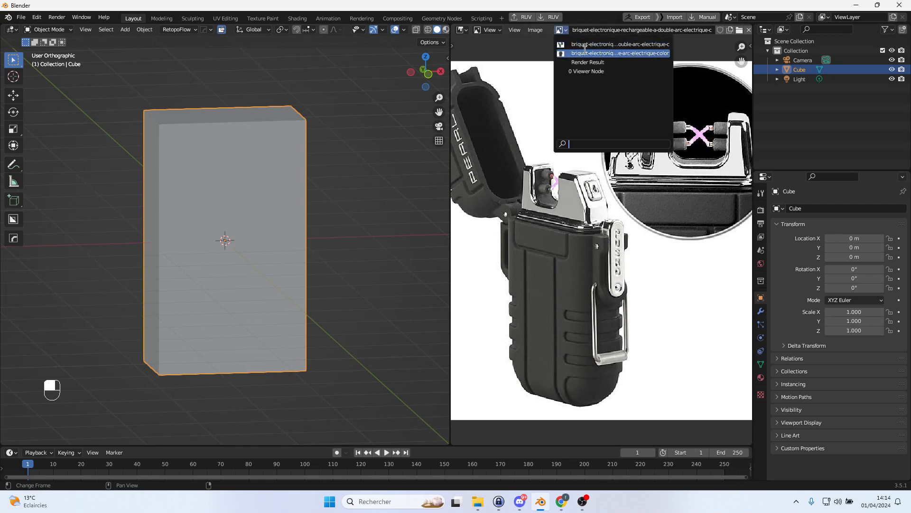
pyautogui.click(573, 50)
# Apply all transforms to the resized block in Object Mode
pyautogui.moveTo(255, 245); pyautogui.dragTo(272, 222, button='middle')
pyautogui.press('Tab')
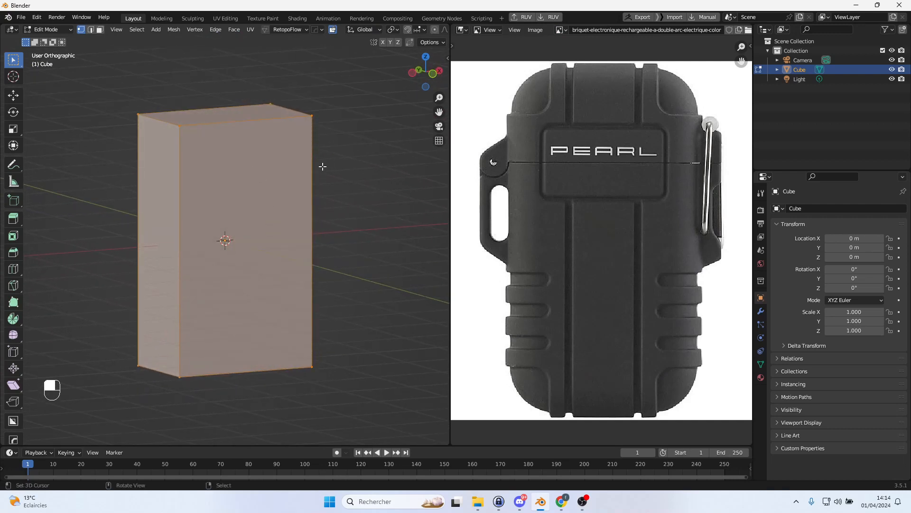
pyautogui.moveTo(320, 166); pyautogui.dragTo(321, 178, button='middle')
pyautogui.press('Tab')
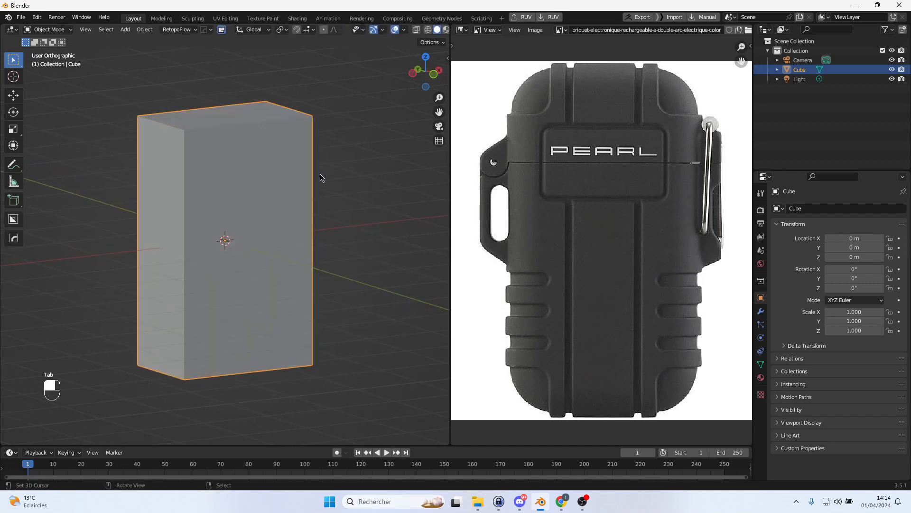
pyautogui.hotkey('ctrl', 'a')
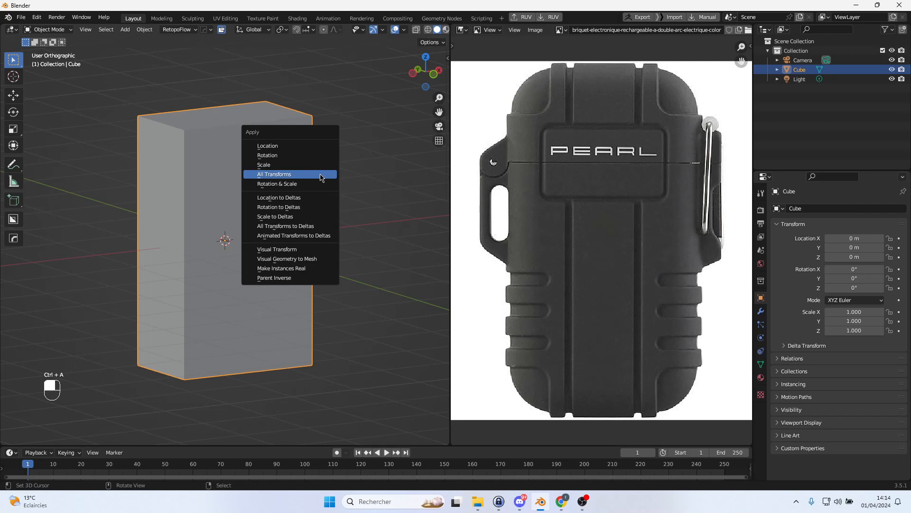
pyautogui.click(289, 174)
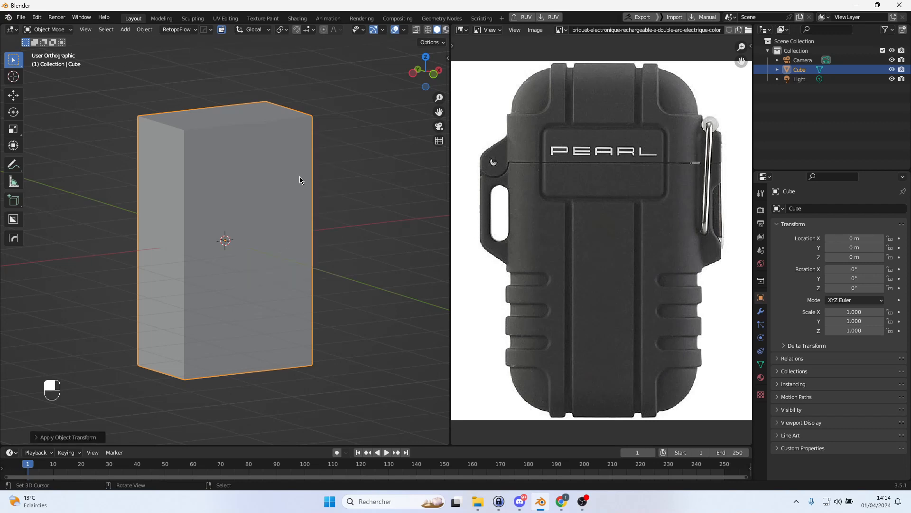
# Bevel all edges of the block with clamp overlap on, 18 segments and a width of about 0.54 m
pyautogui.press('Tab')
pyautogui.hotkey('ctrl', 'b')
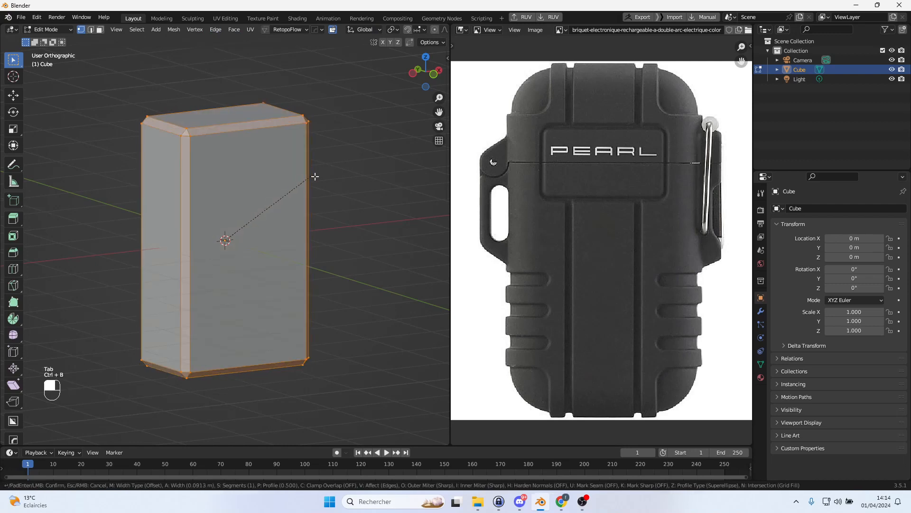
pyautogui.scroll(3, 337, 175)
pyautogui.scroll(11, 336, 175)
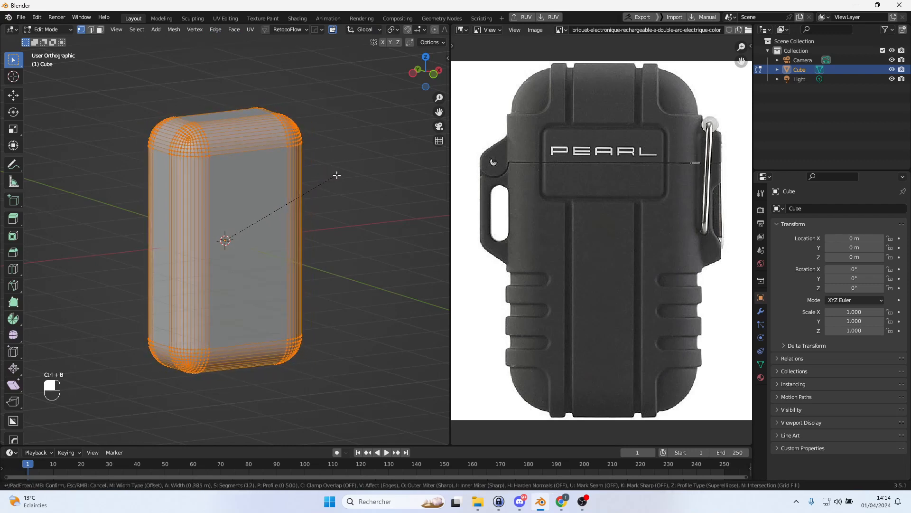
pyautogui.scroll(2, 336, 175)
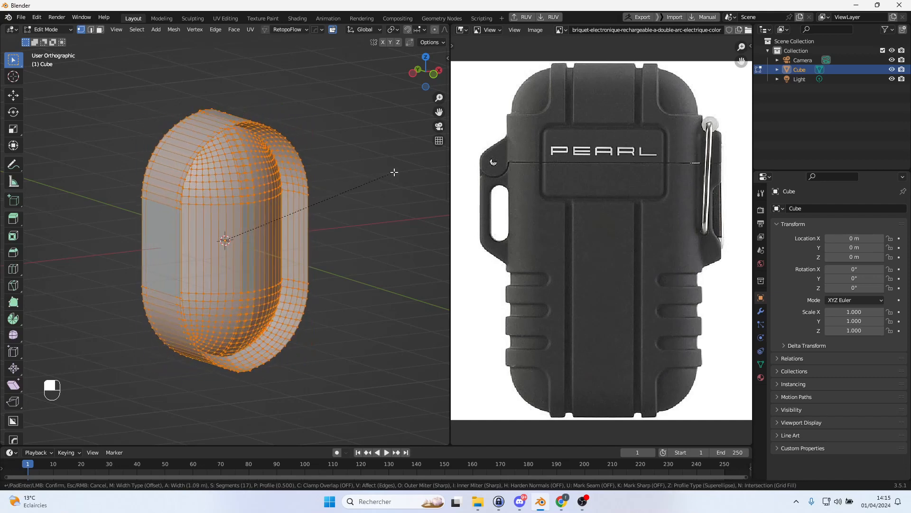
pyautogui.press('c')
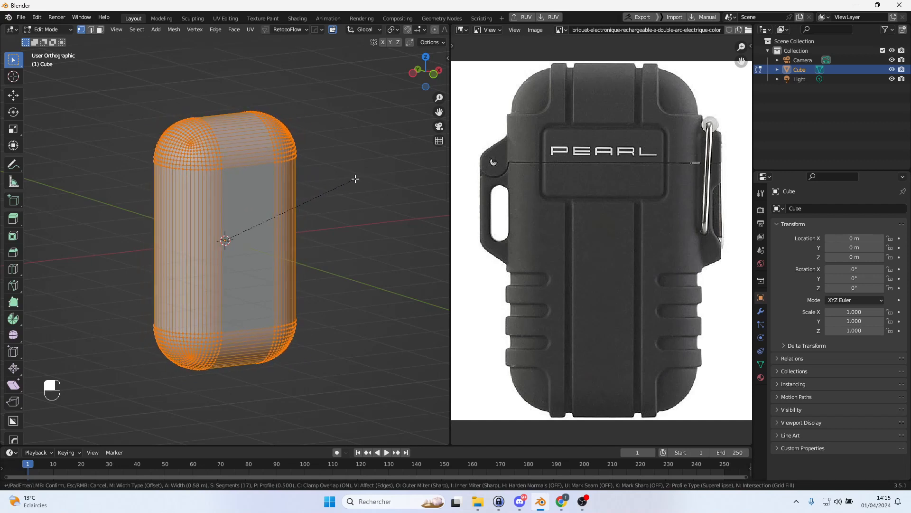
pyautogui.scroll(1, 352, 178)
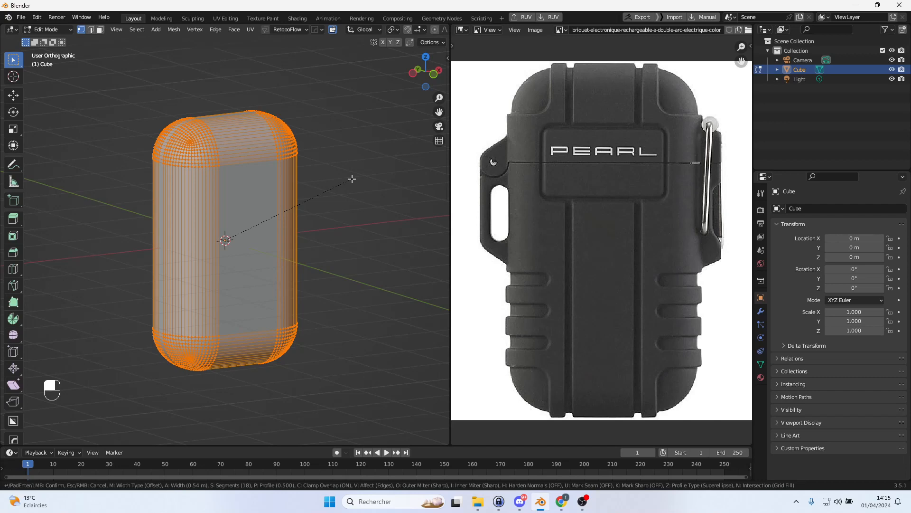
pyautogui.click(352, 178)
# Add 16 evenly spaced vertical loop cuts across the flat middle of the rounded block's front
pyautogui.press('KP_1')
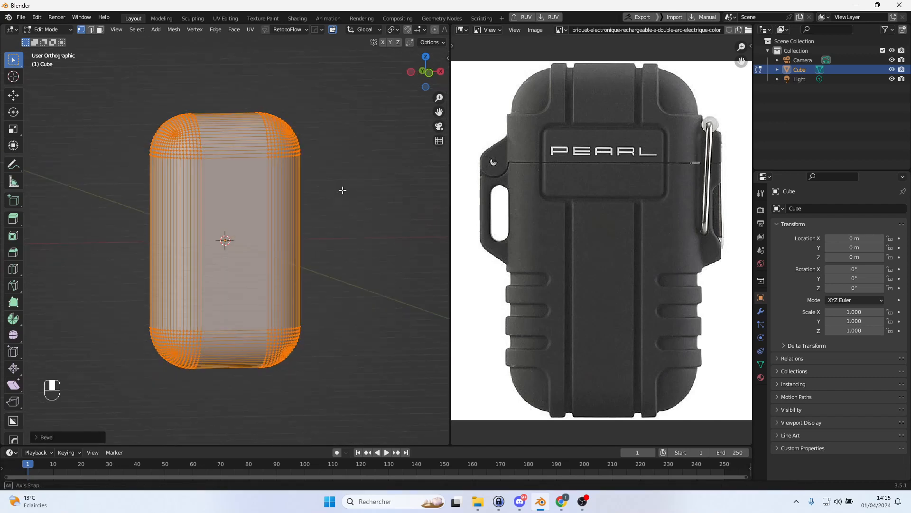
pyautogui.scroll(2, 267, 179)
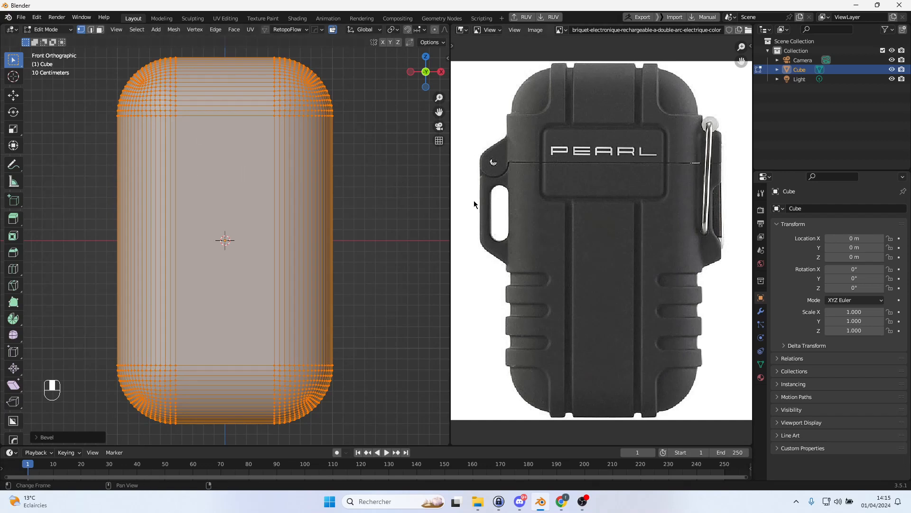
pyautogui.hotkey('ctrl', 'r')
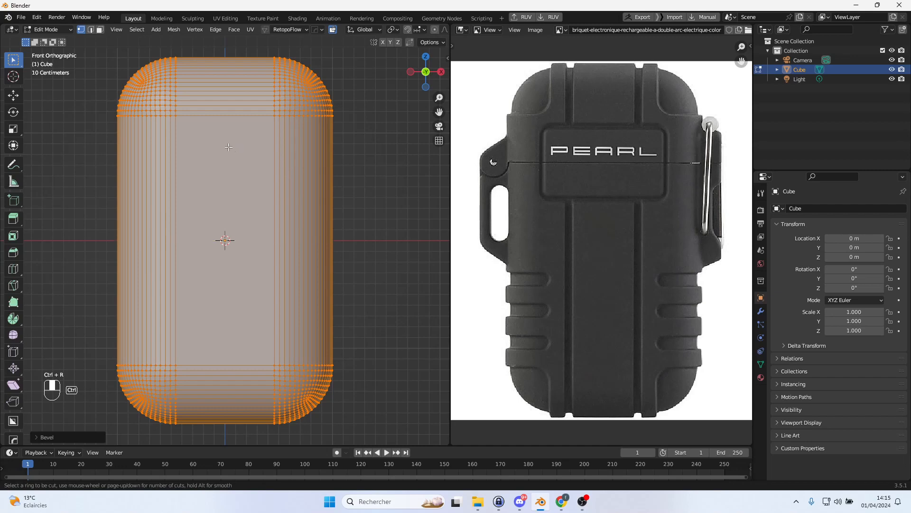
pyautogui.scroll(12, 214, 93)
pyautogui.scroll(3, 214, 93)
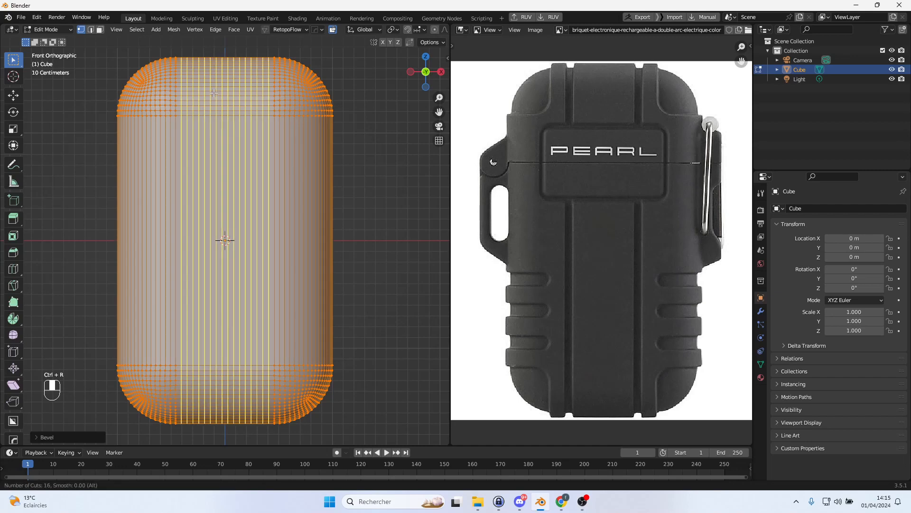
pyautogui.click(214, 93)
pyautogui.rightClick(214, 93)
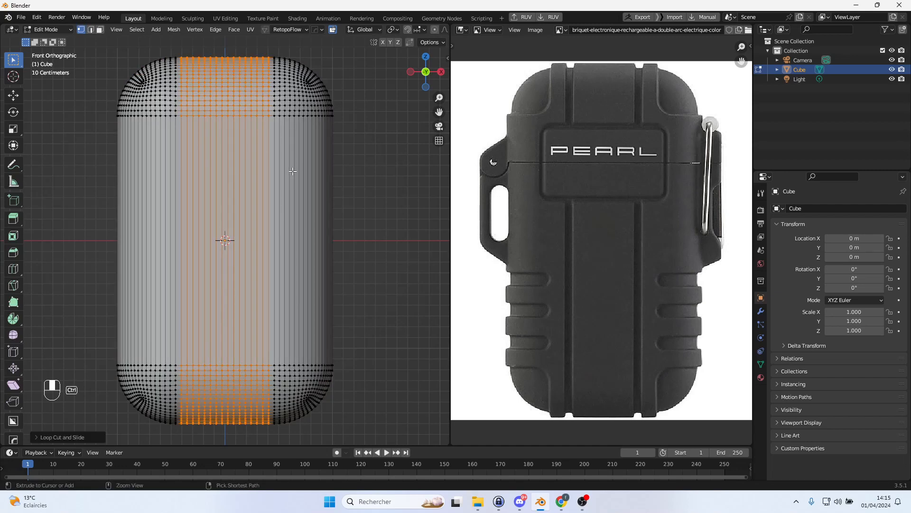
# Add 36 evenly spaced horizontal loop cuts around the straight section of the body, leaving nothing selected
pyautogui.hotkey('ctrl', 'r')
pyautogui.scroll(16, 300, 203)
pyautogui.scroll(19, 300, 203)
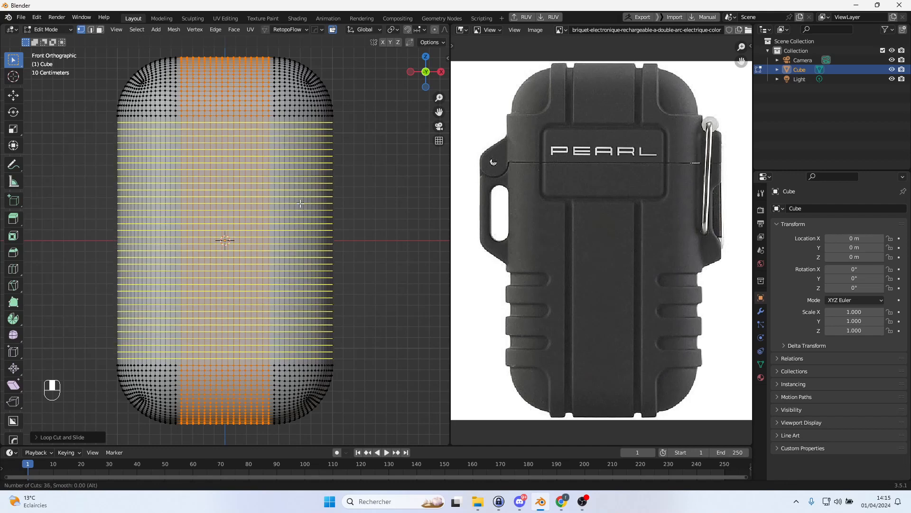
pyautogui.click(300, 203)
pyautogui.rightClick(300, 203)
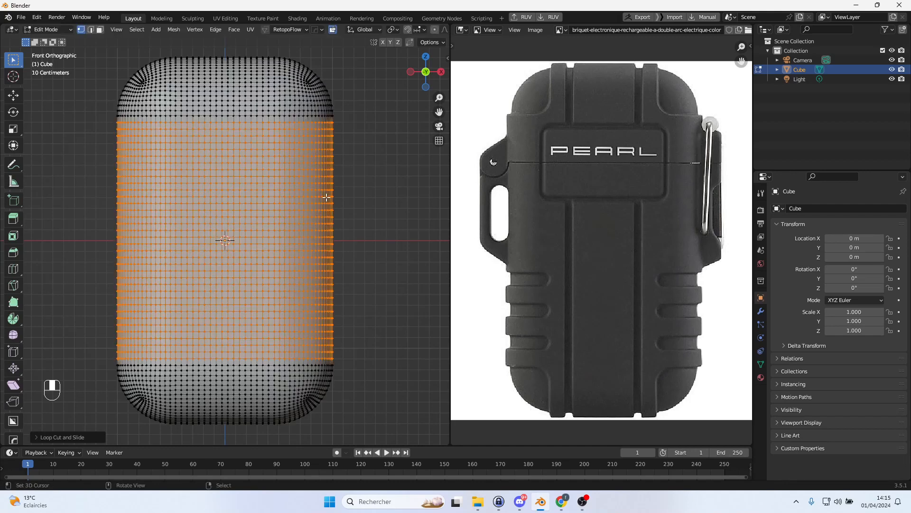
pyautogui.click(420, 212)
# Add centered vertical loop cuts along the wide middle strip of the body's narrow side, without sliding them
pyautogui.moveTo(410, 212); pyautogui.dragTo(284, 188, button='middle')
pyautogui.hotkey('ctrl', 'r')
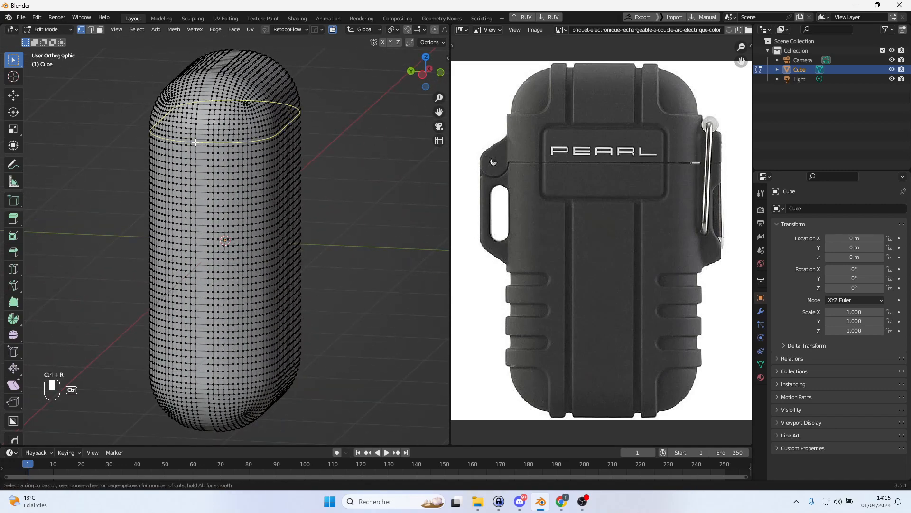
pyautogui.scroll(1, 204, 135)
pyautogui.click(203, 136)
pyautogui.rightClick(205, 135)
pyautogui.rightClick(348, 147)
# Shade the rounded body smooth in Object Mode with Auto Smooth enabled at 30°
pyautogui.moveTo(350, 169); pyautogui.dragTo(249, 196, button='middle')
pyautogui.press('Tab')
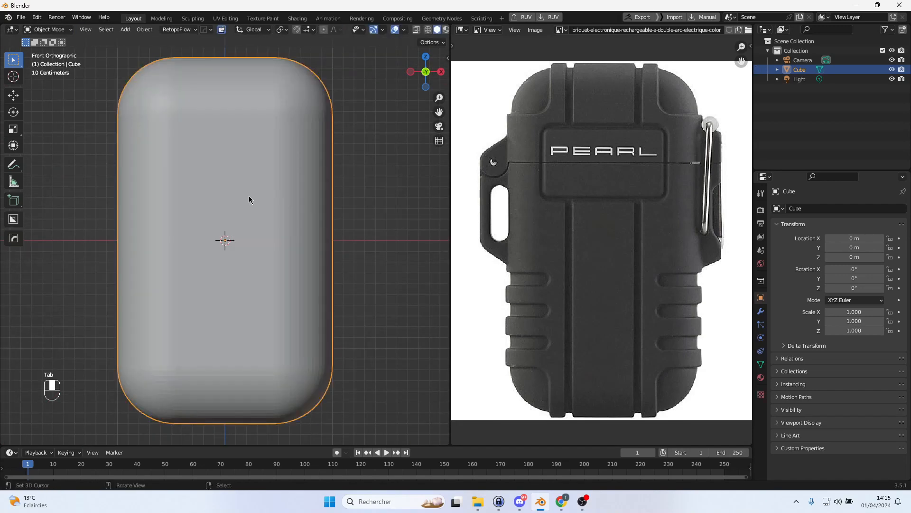
pyautogui.press('w')
pyautogui.click(249, 189)
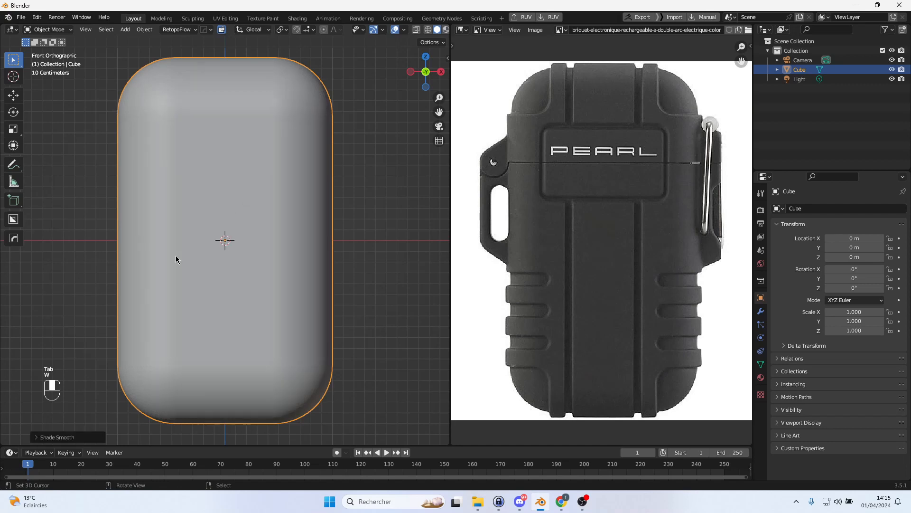
pyautogui.click(92, 437)
pyautogui.click(119, 424)
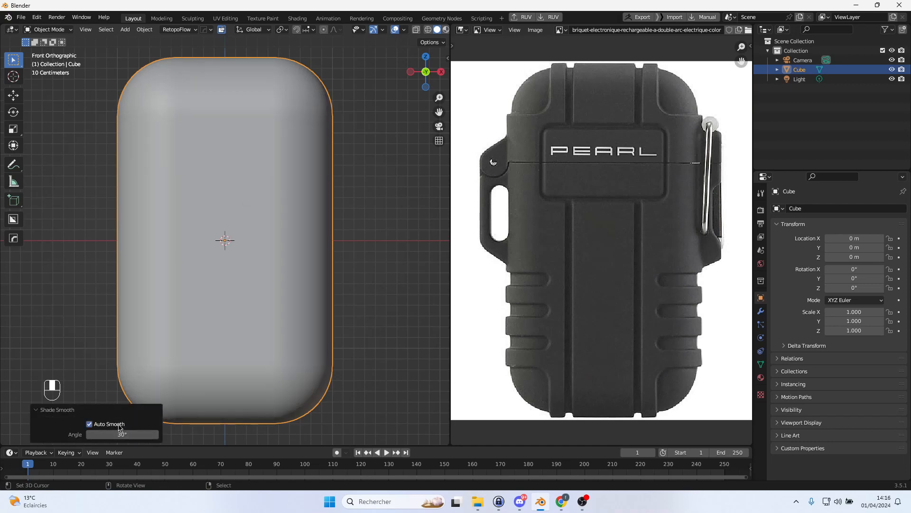
# Duplicate the rounded body in place, keeping the copy exactly at the original's position
pyautogui.moveTo(306, 309); pyautogui.dragTo(241, 233, button='middle')
pyautogui.rightClick(259, 238)
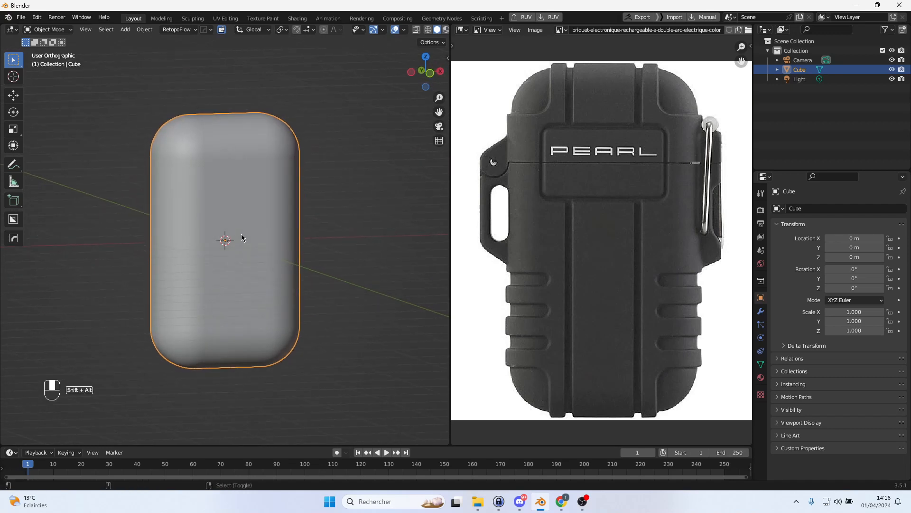
pyautogui.hotkey('shift', 'd')
pyautogui.rightClick(301, 240)
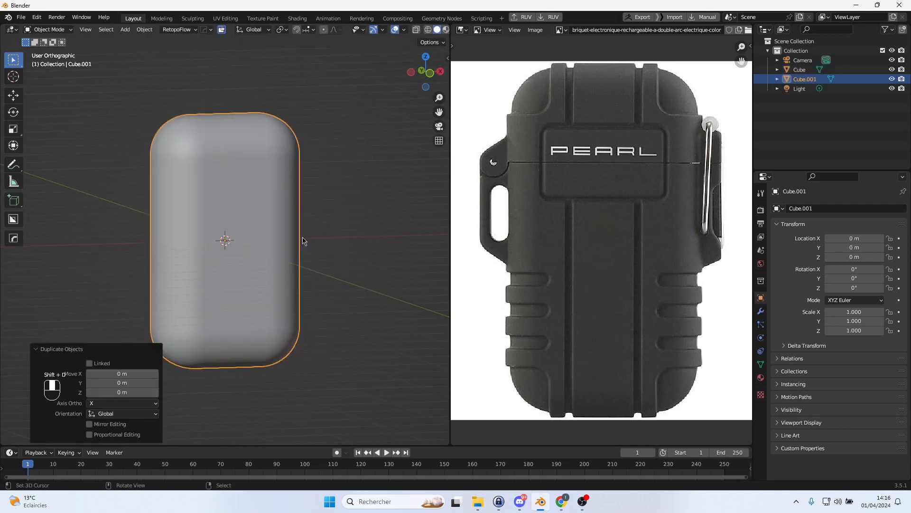
# Delete the scene's camera and light, and hide the duplicated body in the viewport
pyautogui.rightClick(874, 89)
pyautogui.click(862, 91)
pyautogui.rightClick(802, 61)
pyautogui.click(802, 61)
pyautogui.click(892, 69)
pyautogui.moveTo(381, 149); pyautogui.dragTo(463, 147, button='middle')
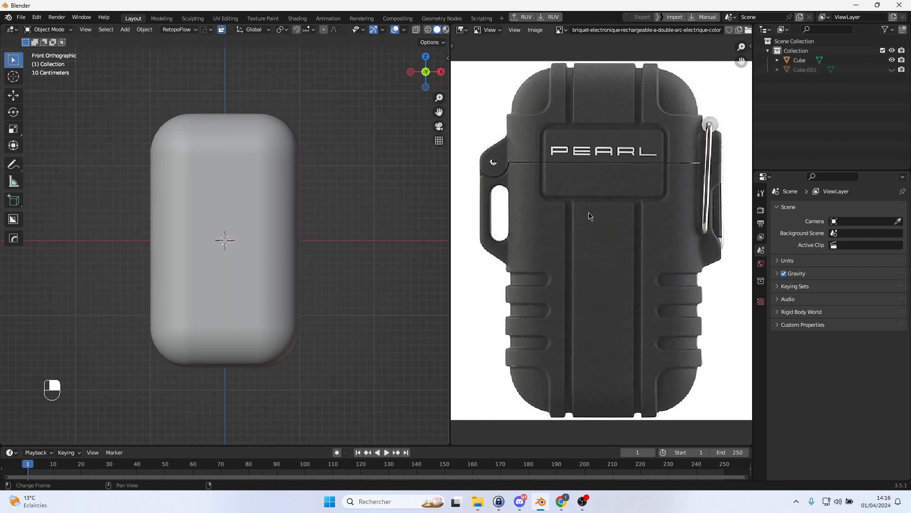
# Select the original body in front view and activate BoxCutter in Cut mode with the Box shape
pyautogui.click(263, 159)
pyautogui.scroll(2, 263, 160)
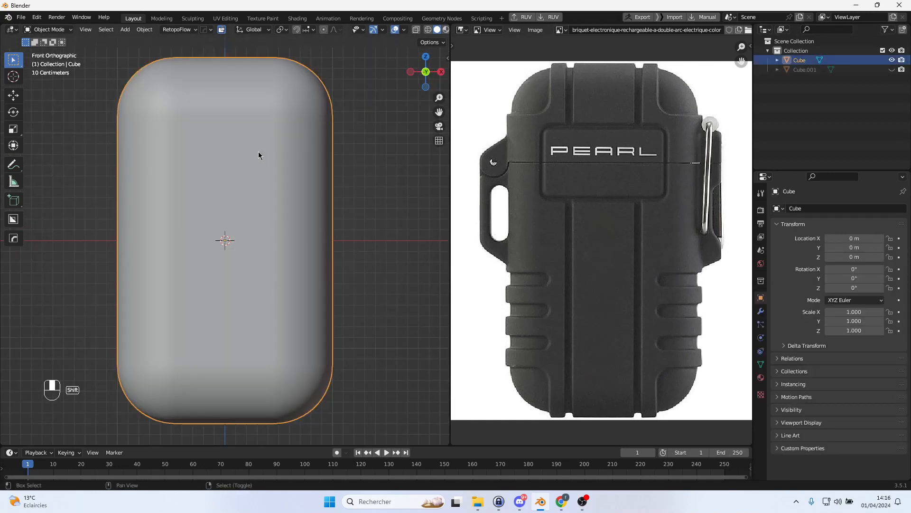
pyautogui.keyDown('shift'); pyautogui.moveTo(258, 152); pyautogui.dragTo(306, 180, button='middle'); pyautogui.keyUp('shift')
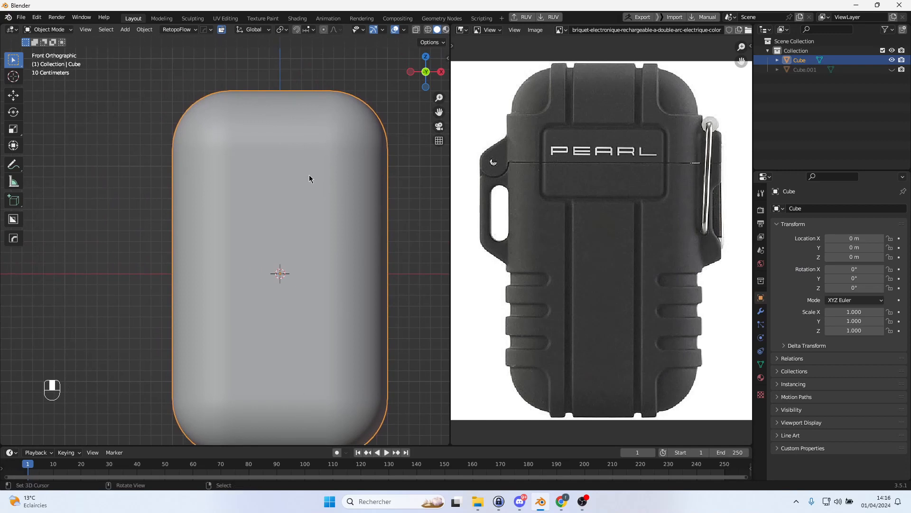
pyautogui.hotkey('alt', 'w')
pyautogui.scroll(-2, 286, 168)
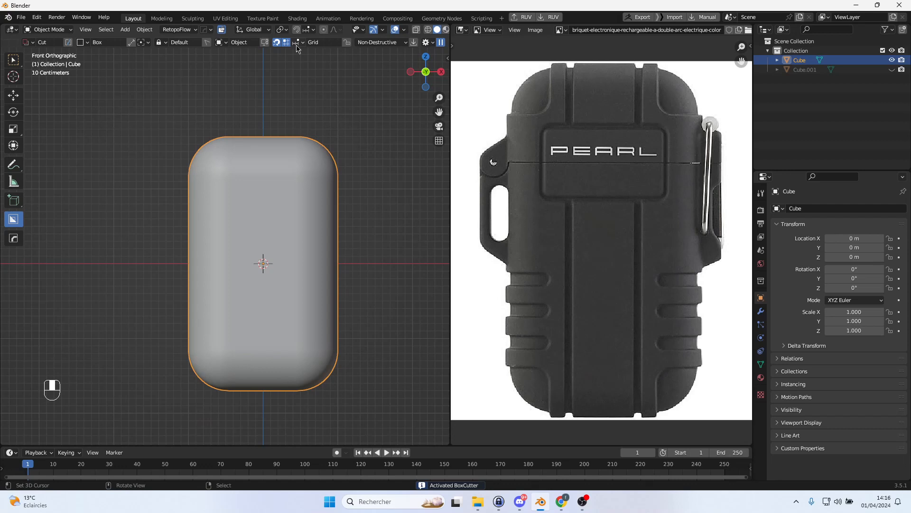
pyautogui.press('d')
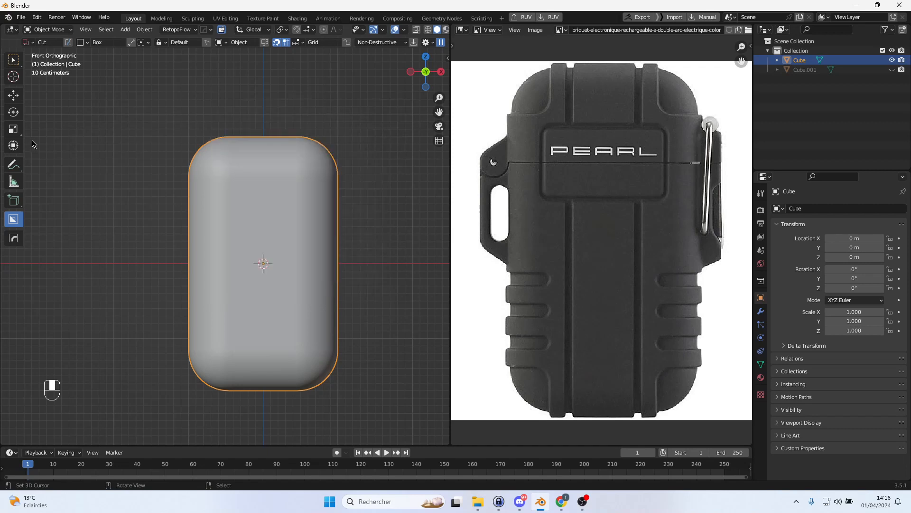
pyautogui.scroll(2, 172, 131)
pyautogui.keyDown('shift'); pyautogui.moveTo(175, 130); pyautogui.dragTo(167, 158, button='middle'); pyautogui.keyUp('shift')
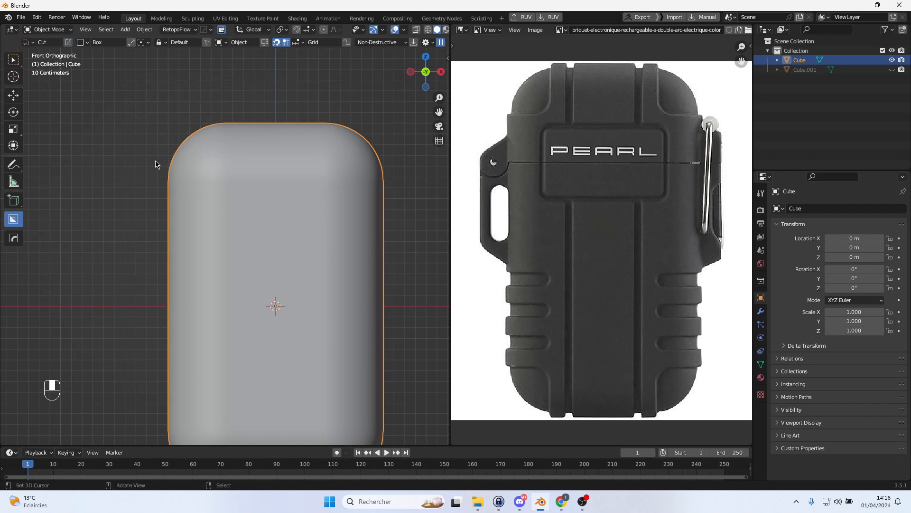
# Set the BoxCutter snapping grid to 0.04 and draw a square cutter over the body's upper-left corner
pyautogui.press('ctrl')
pyautogui.keyDown('ctrl'); pyautogui.scroll(-2, 144, 128); pyautogui.keyUp('ctrl')
pyautogui.keyDown('ctrl'); pyautogui.scroll(-5, 142, 126); pyautogui.keyUp('ctrl')
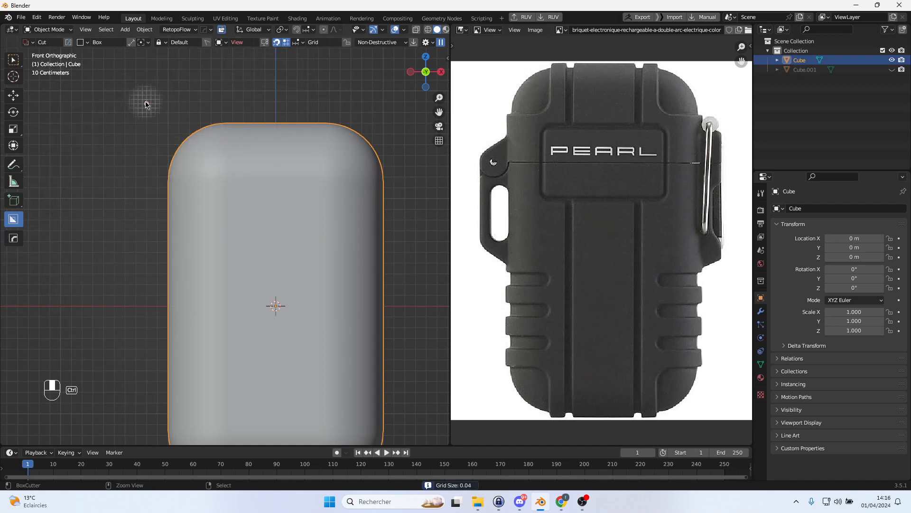
pyautogui.keyDown('ctrl'); pyautogui.moveTo(142, 97); pyautogui.dragTo(168, 130); pyautogui.keyUp('ctrl')
pyautogui.keyDown('ctrl'); pyautogui.moveTo(204, 173); pyautogui.dragTo(224, 176); pyautogui.keyUp('ctrl')
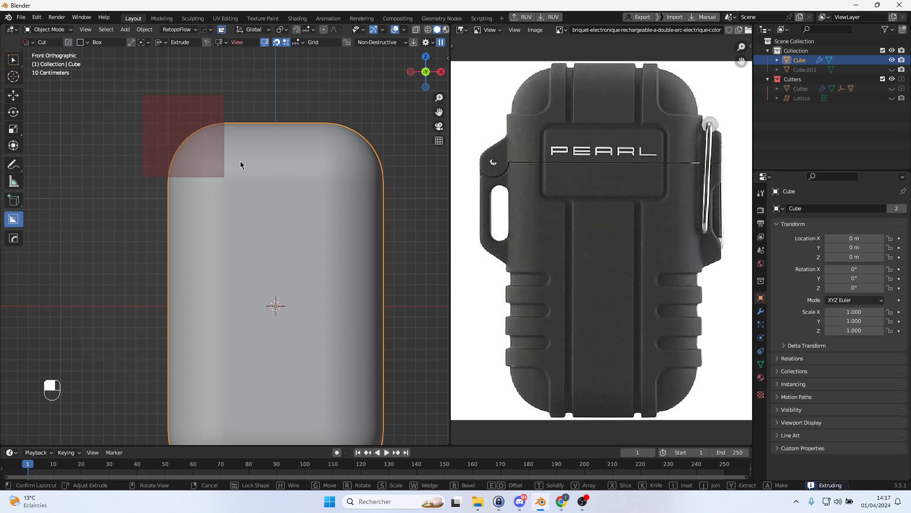
# Extrude the square cutter through the body's full depth to notch the upper-left corner
pyautogui.moveTo(240, 161); pyautogui.dragTo(292, 174, button='middle')
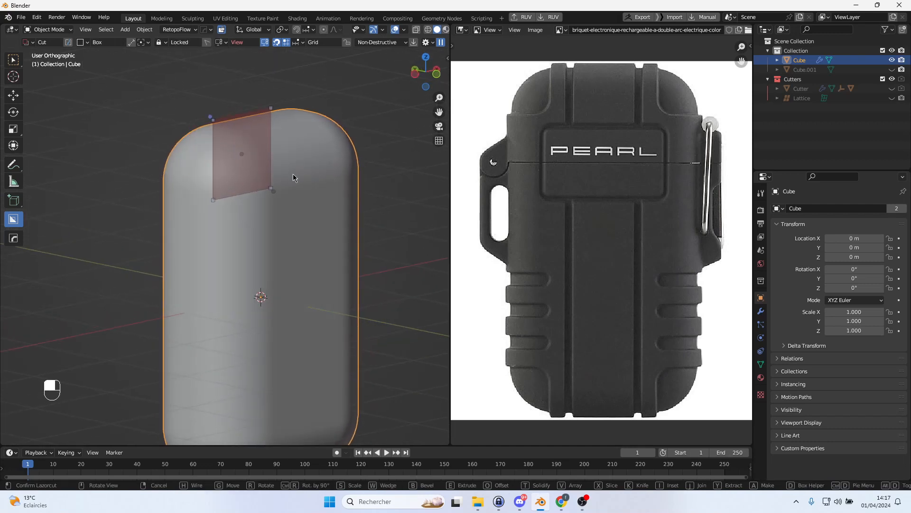
pyautogui.click(242, 154)
pyautogui.press('e')
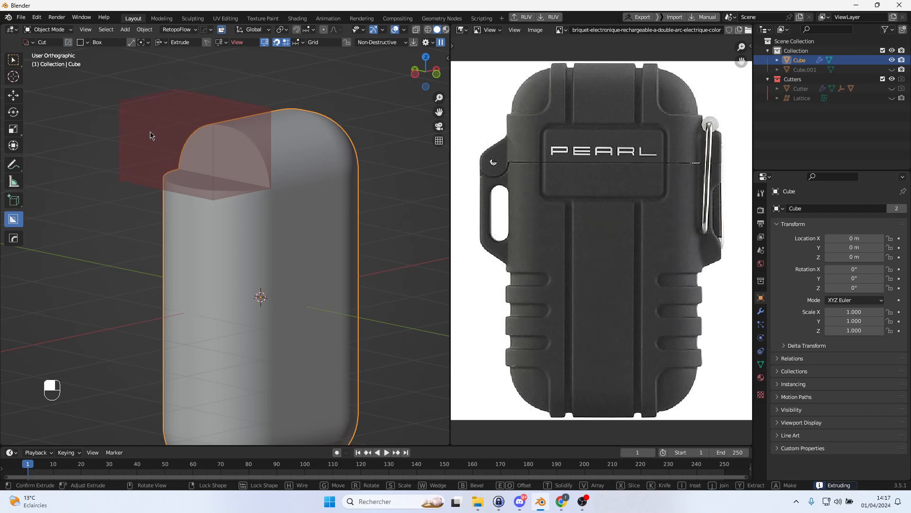
pyautogui.press('e')
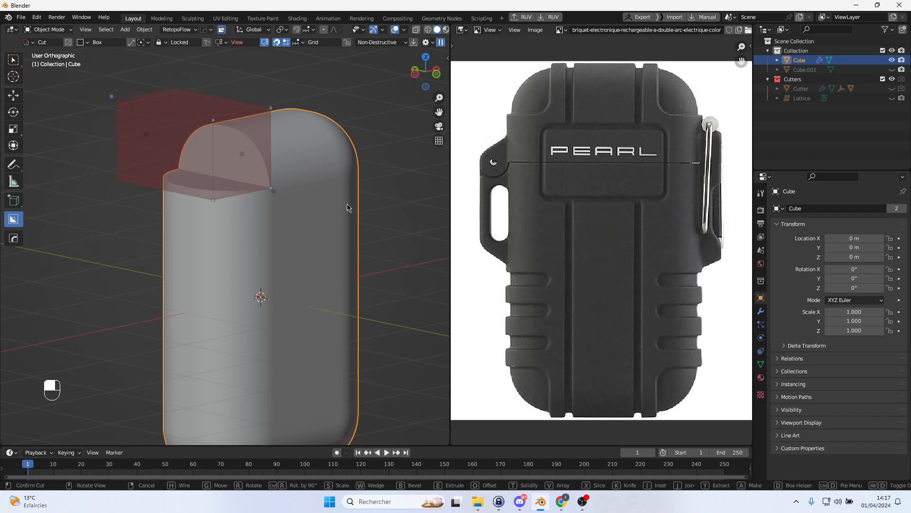
# Bevel the cutter's corners in front view with enough segments to give the notch a smooth rounded inner corner
pyautogui.moveTo(351, 209)
pyautogui.mouseDown(button='middle')
pyautogui.moveTo(251, 179)
pyautogui.moveTo(311, 220)
pyautogui.moveTo(280, 221)
pyautogui.mouseUp(button='middle')
pyautogui.scroll(1, 312, 220)
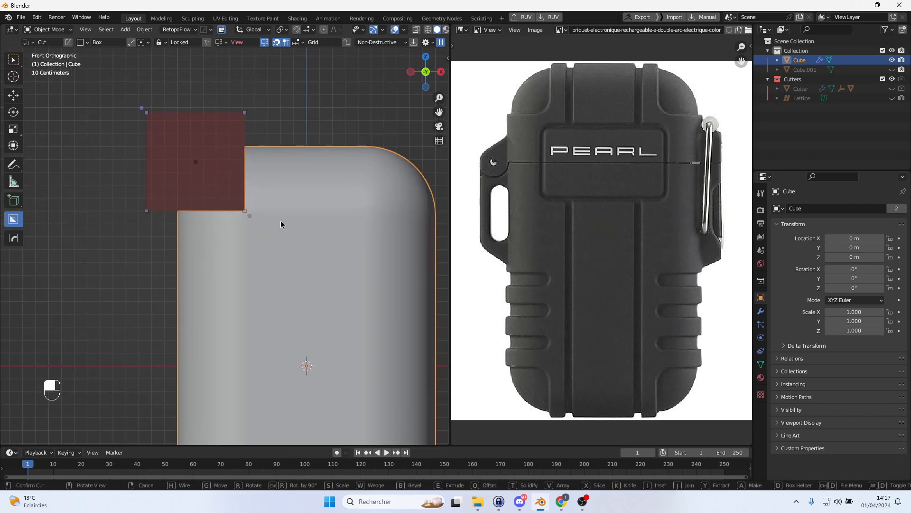
pyautogui.press('b')
pyautogui.moveTo(280, 220); pyautogui.dragTo(398, 223)
pyautogui.scroll(-5, 396, 223)
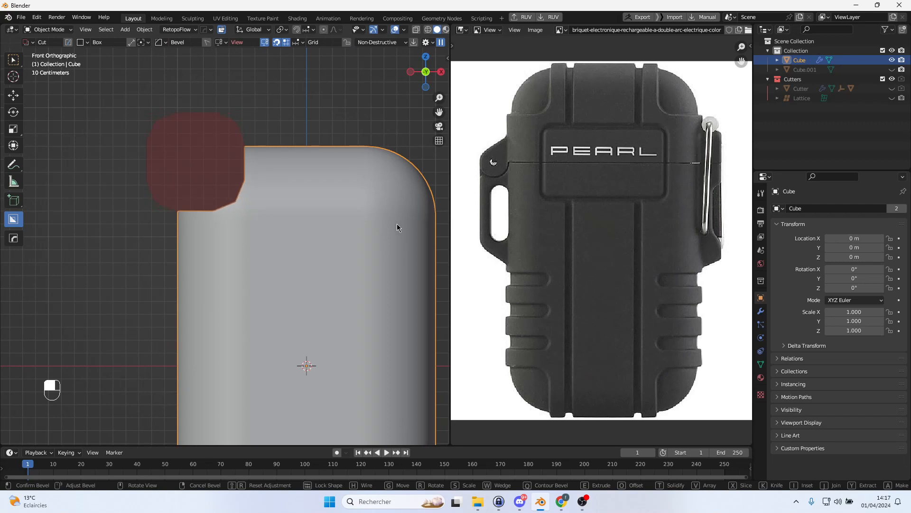
pyautogui.scroll(3, 396, 223)
pyautogui.scroll(-4, 397, 224)
pyautogui.scroll(4, 396, 223)
pyautogui.scroll(-3, 391, 224)
pyautogui.scroll(3, 392, 222)
pyautogui.click(392, 221)
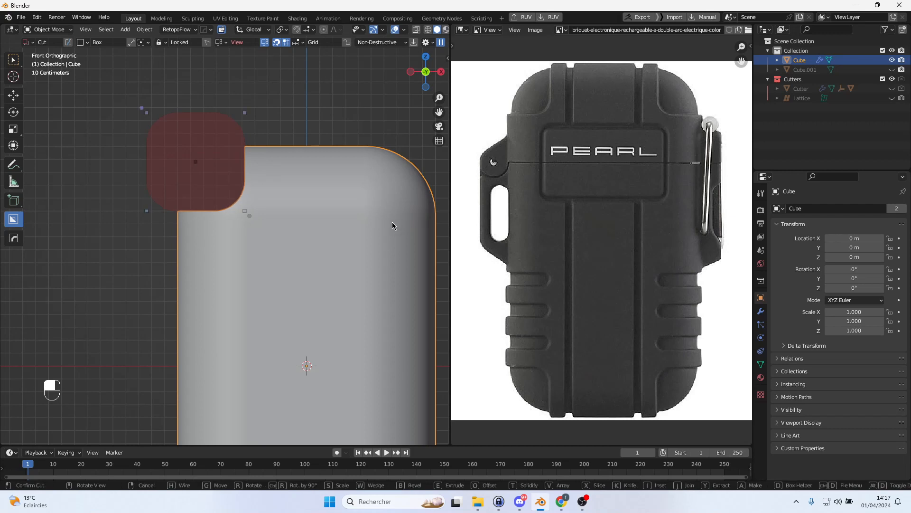
# Nudge the rounded cutter slightly up and outward, and apply the cut to the body
pyautogui.press('g')
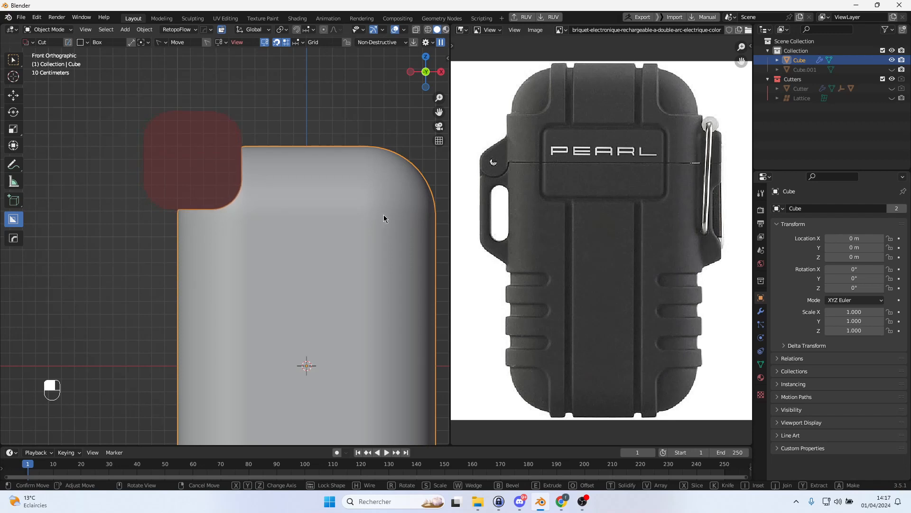
pyautogui.click(383, 215)
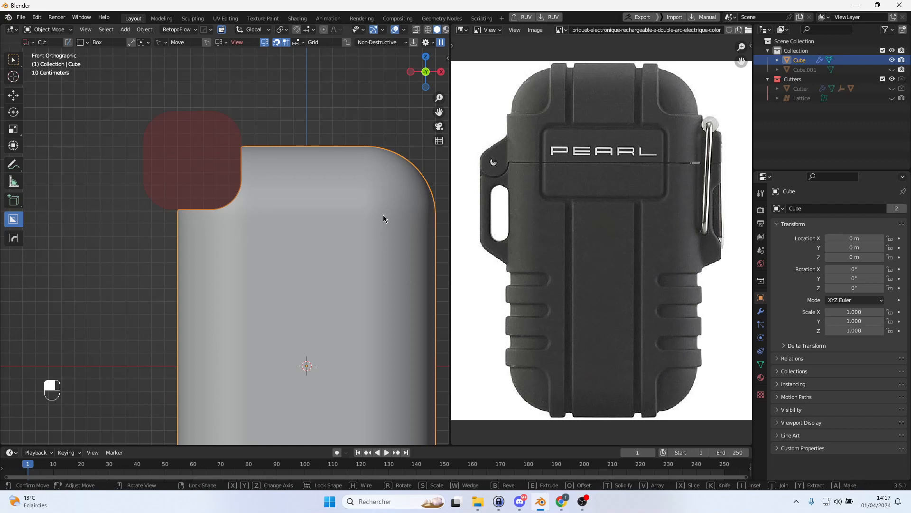
pyautogui.click(345, 124)
pyautogui.moveTo(317, 135); pyautogui.dragTo(298, 206, button='middle')
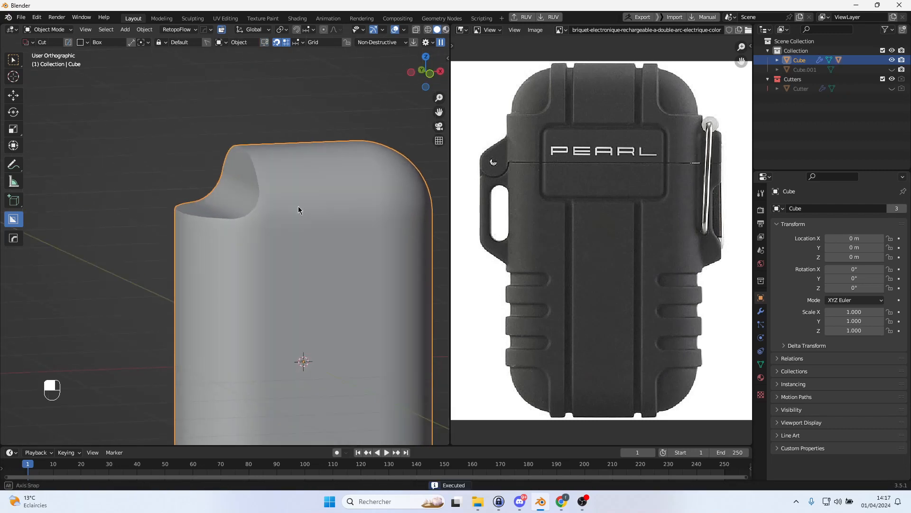
pyautogui.moveTo(196, 151); pyautogui.dragTo(244, 176, button='middle')
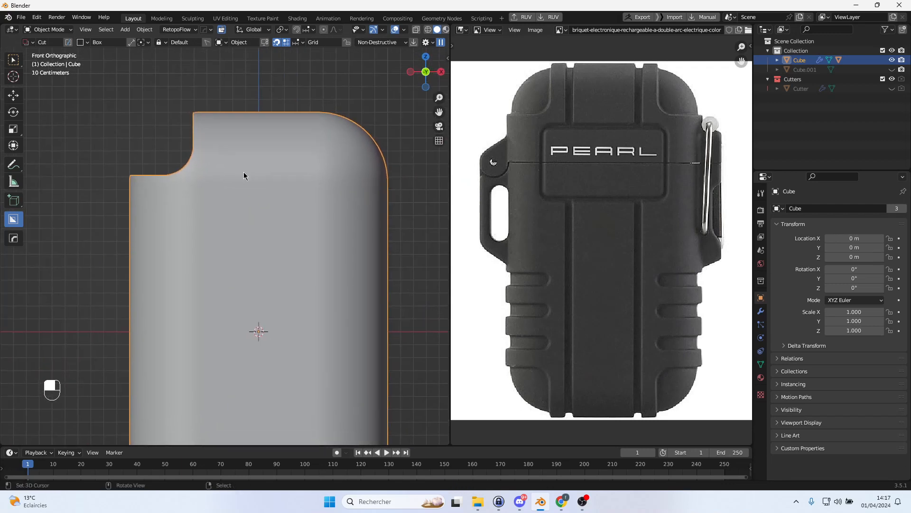
# Mirror the corner notch across the X and Z axes so that all four corners of the body are notched
pyautogui.hotkey('alt', 'x')
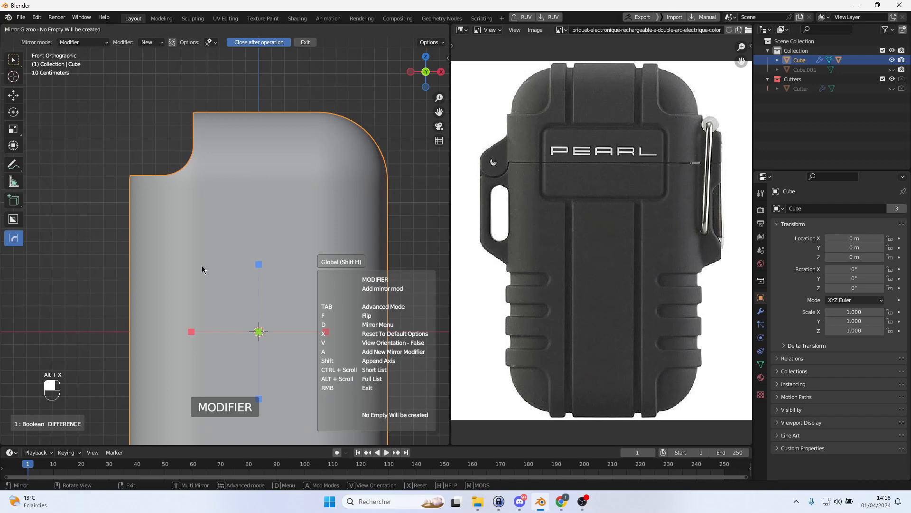
pyautogui.click(192, 331)
pyautogui.scroll(-3, 289, 272)
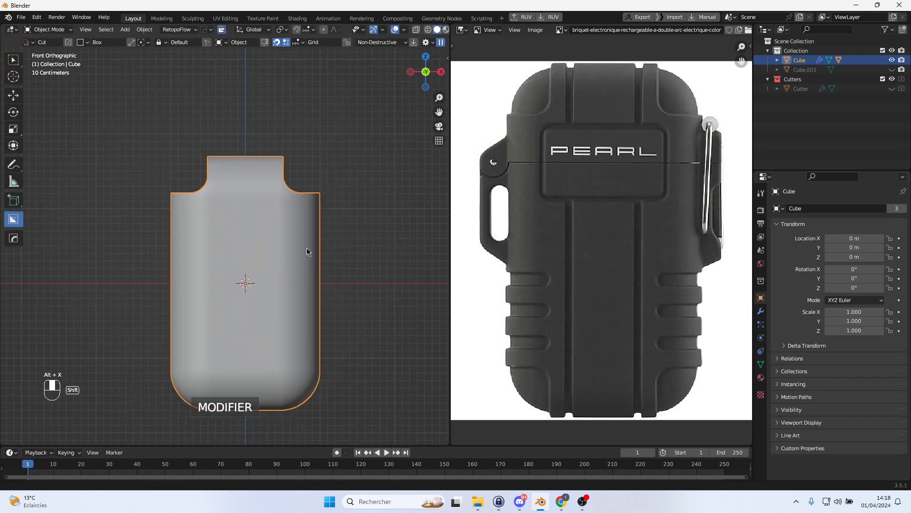
pyautogui.keyDown('shift'); pyautogui.moveTo(306, 261); pyautogui.dragTo(303, 197, button='middle'); pyautogui.keyUp('shift')
pyautogui.hotkey('alt', 'x')
pyautogui.click(247, 158)
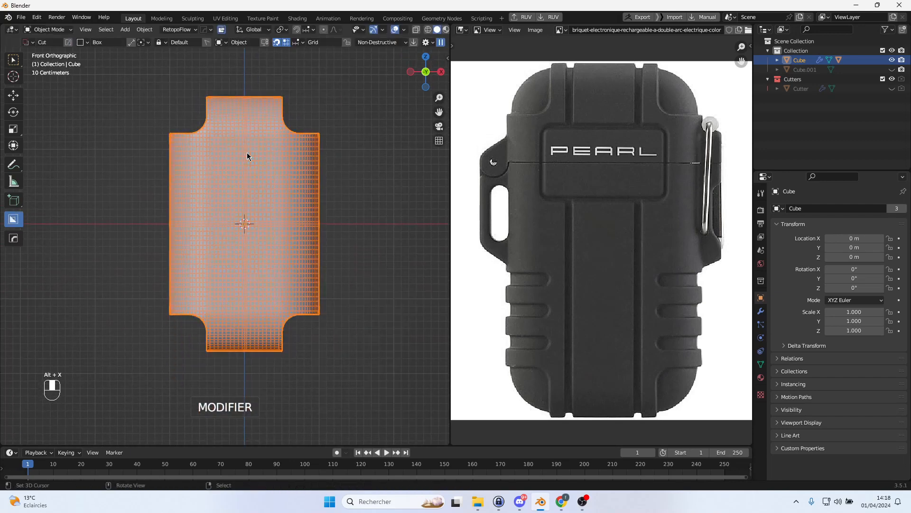
# Draw a narrow vertical box cutter just left of the body's center, running past its upper and lower ends
pyautogui.scroll(2, 280, 178)
pyautogui.keyDown('shift'); pyautogui.moveTo(319, 162); pyautogui.dragTo(272, 202, button='middle'); pyautogui.keyUp('shift')
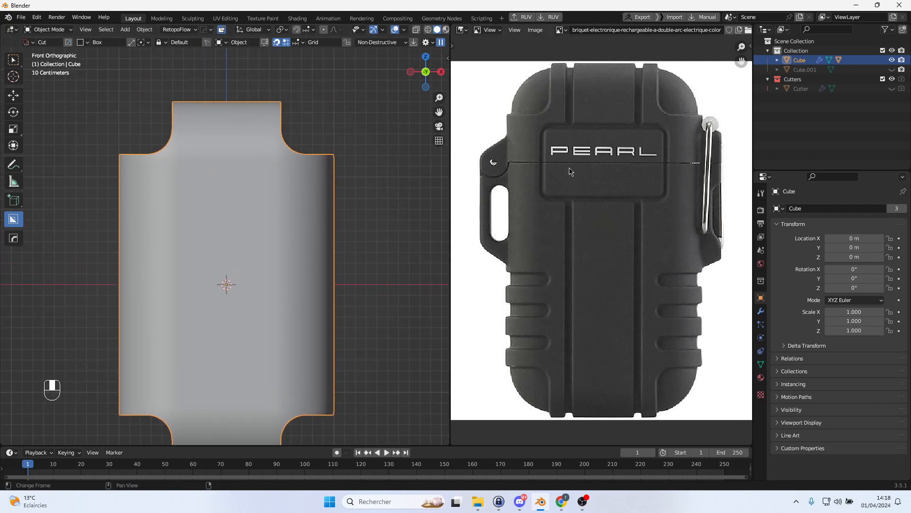
pyautogui.keyDown('shift'); pyautogui.moveTo(232, 160); pyautogui.dragTo(292, 153, button='middle'); pyautogui.keyUp('shift')
pyautogui.scroll(1, 300, 186)
pyautogui.scroll(-3, 284, 124)
pyautogui.press('ctrl')
pyautogui.keyDown('ctrl'); pyautogui.moveTo(255, 115); pyautogui.dragTo(262, 404); pyautogui.keyUp('ctrl')
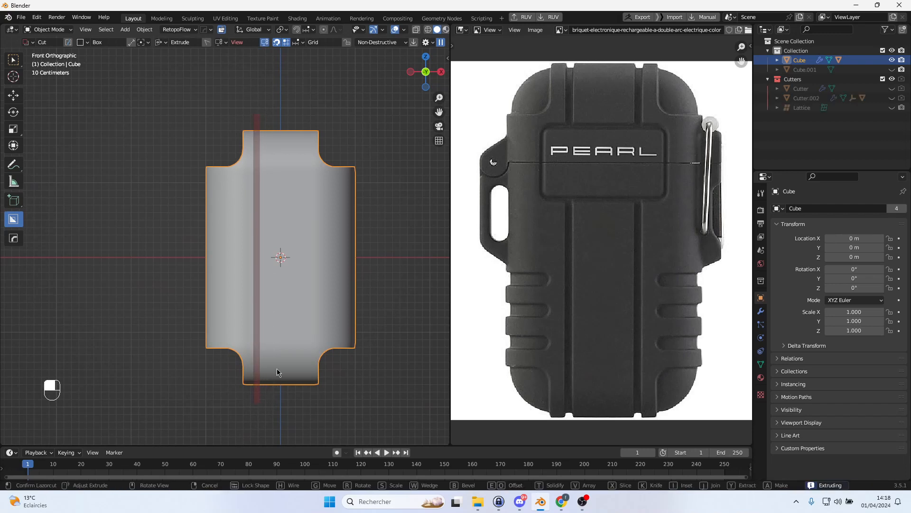
# Extrude the narrow strip cutter through the body's full depth and apply it to cut the mirrored vertical grooves
pyautogui.moveTo(288, 310); pyautogui.dragTo(306, 299, button='middle')
pyautogui.scroll(1, 306, 299)
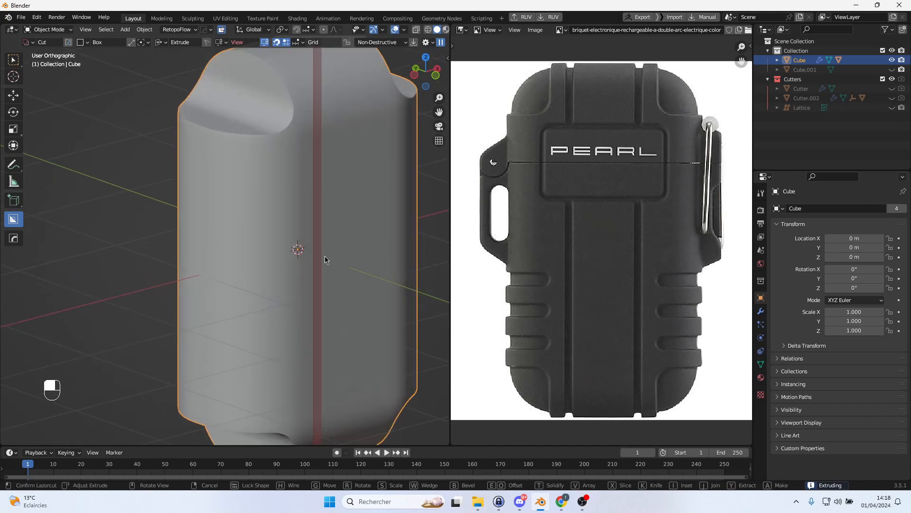
pyautogui.press('Tab')
pyautogui.moveTo(317, 277); pyautogui.dragTo(165, 220)
pyautogui.keyDown('alt'); pyautogui.keyDown('shift'); pyautogui.moveTo(301, 262); pyautogui.dragTo(329, 291, button='middle'); pyautogui.keyUp('shift'); pyautogui.keyUp('alt')
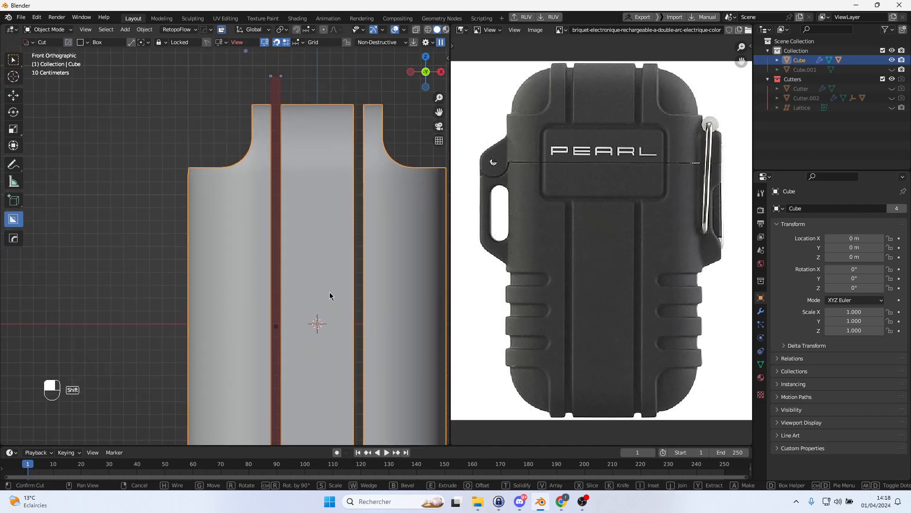
pyautogui.press('g')
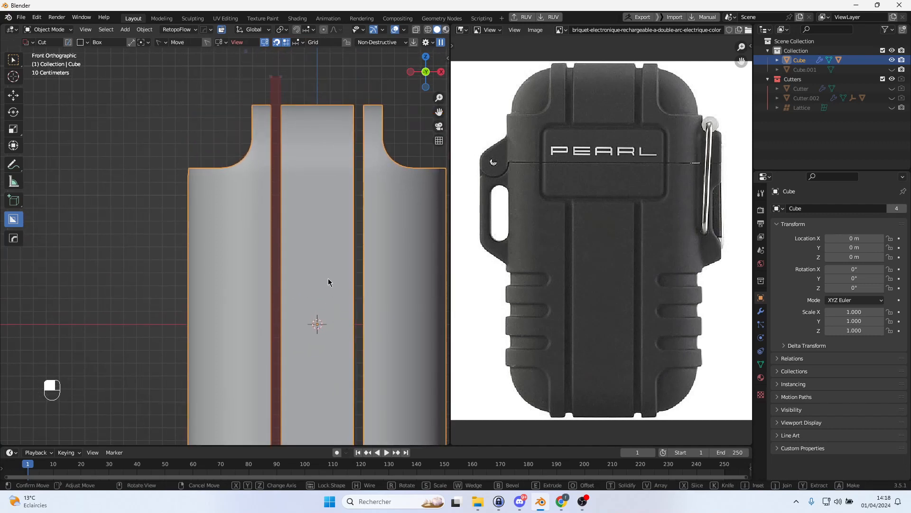
pyautogui.press('g')
pyautogui.keyDown('shift'); pyautogui.moveTo(326, 263); pyautogui.dragTo(266, 252, button='middle'); pyautogui.keyUp('shift')
pyautogui.click(394, 250)
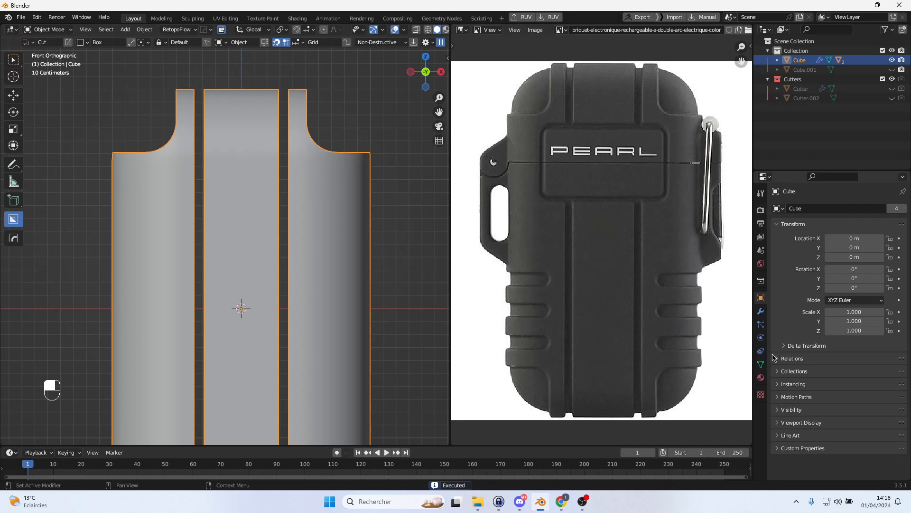
# Examine the body's modifier stack, the mirror modifier's settings and the mirror gizmo's mode options
pyautogui.click(761, 310)
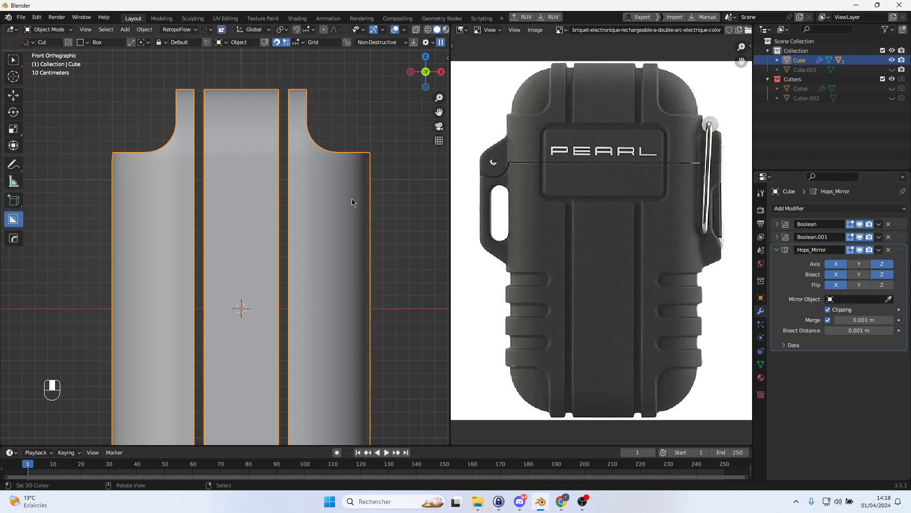
pyautogui.scroll(-2, 282, 222)
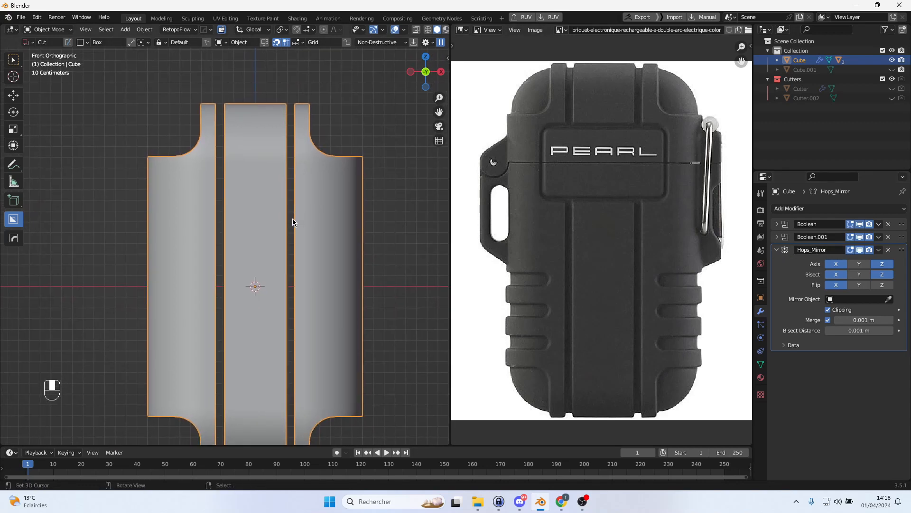
pyautogui.hotkey('alt', 'x')
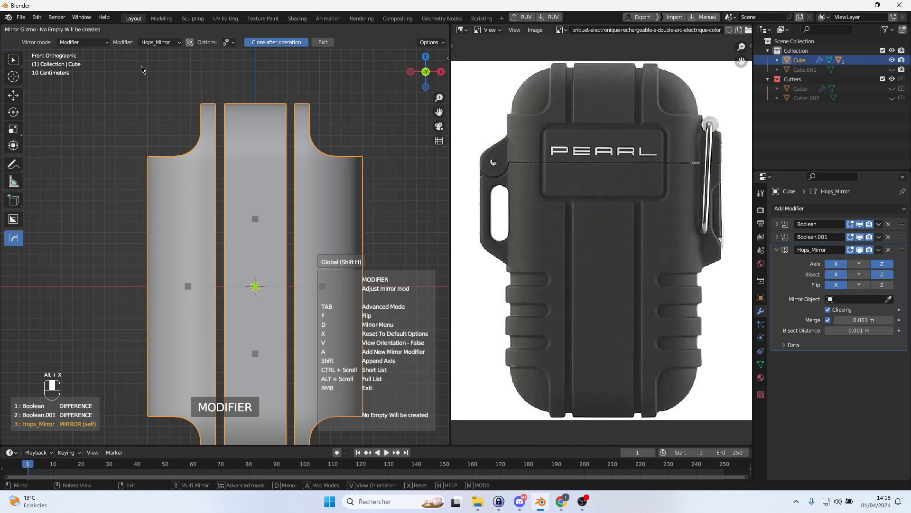
pyautogui.click(94, 43)
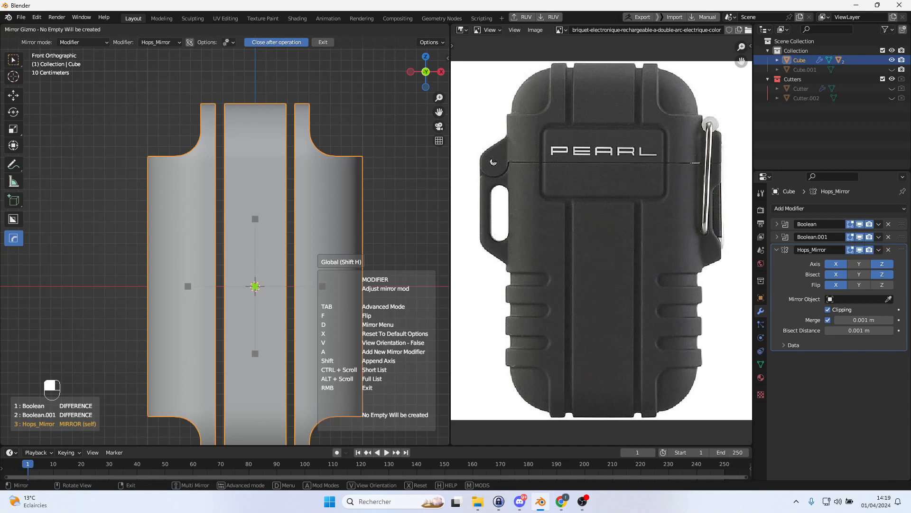
pyautogui.click(84, 44)
pyautogui.rightClick(379, 119)
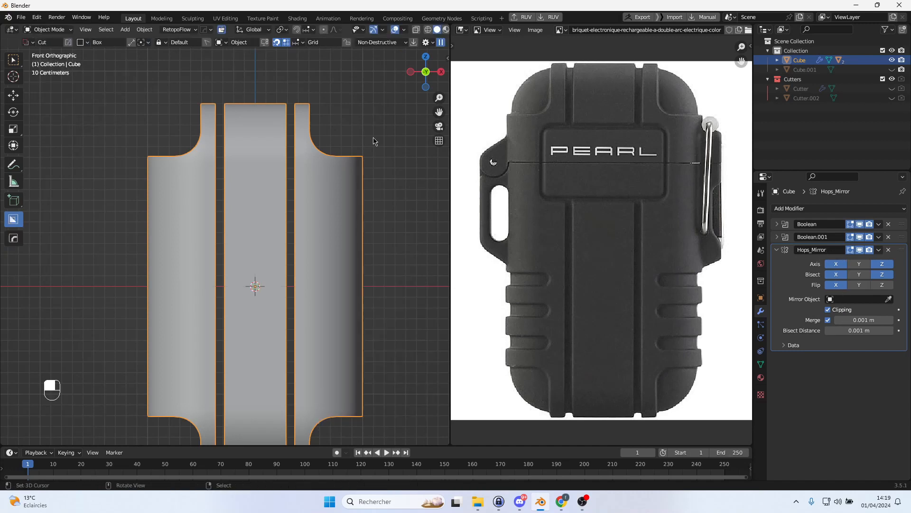
pyautogui.scroll(-2, 327, 193)
pyautogui.scroll(1, 325, 196)
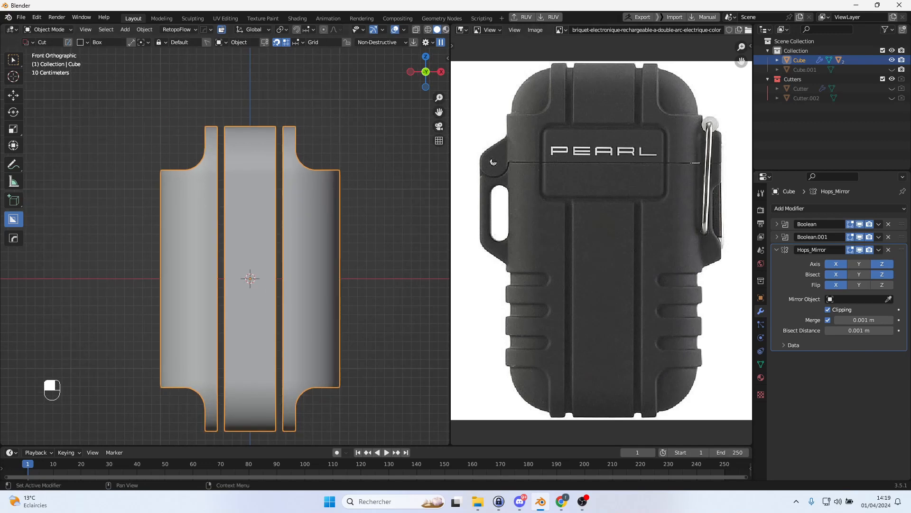
# Bake the body's Boolean and mirror modifiers into its mesh with Smart Apply
pyautogui.click(777, 250)
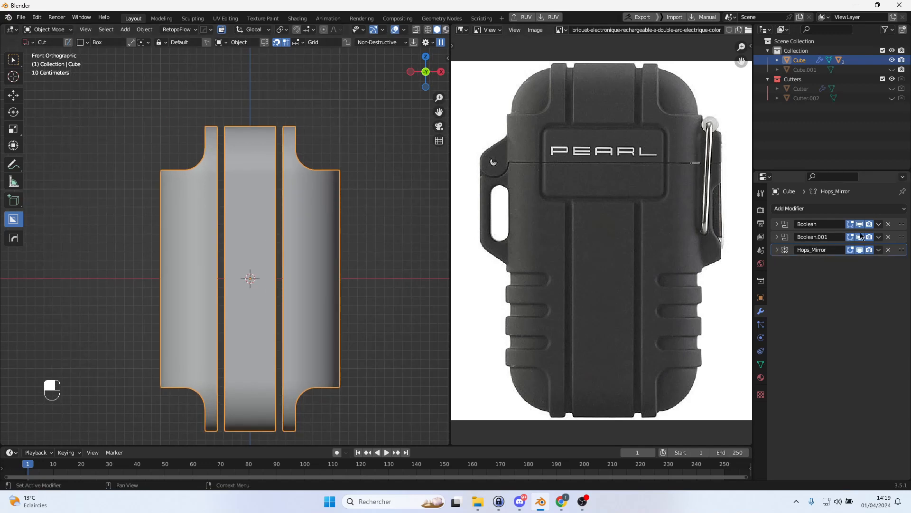
pyautogui.moveTo(265, 223); pyautogui.dragTo(301, 227, button='middle')
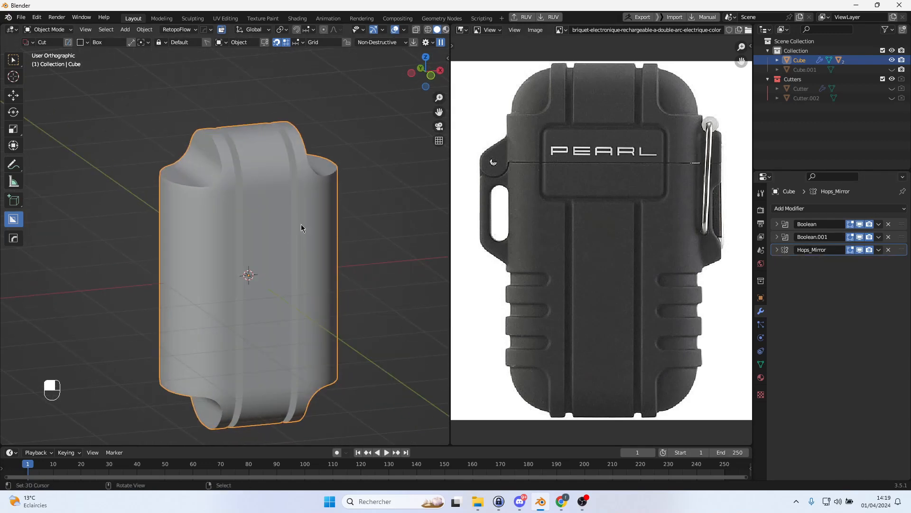
pyautogui.press('q')
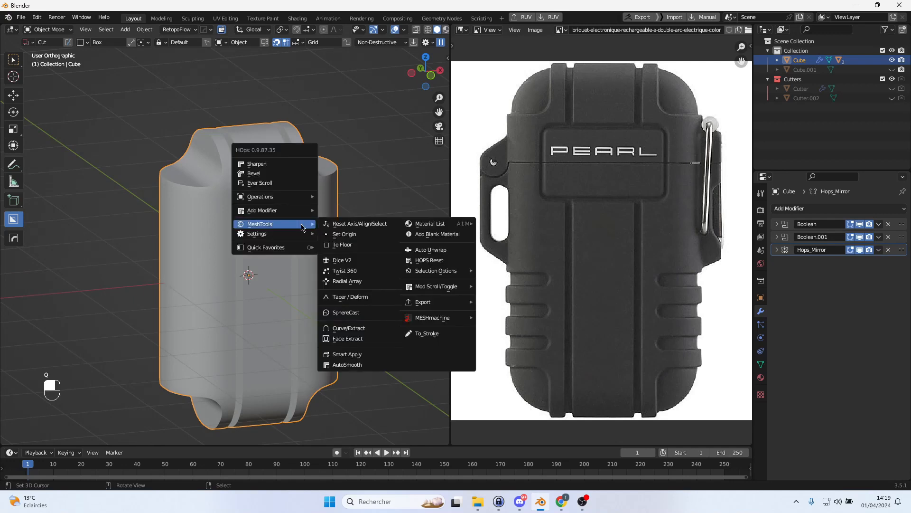
pyautogui.moveTo(304, 216)
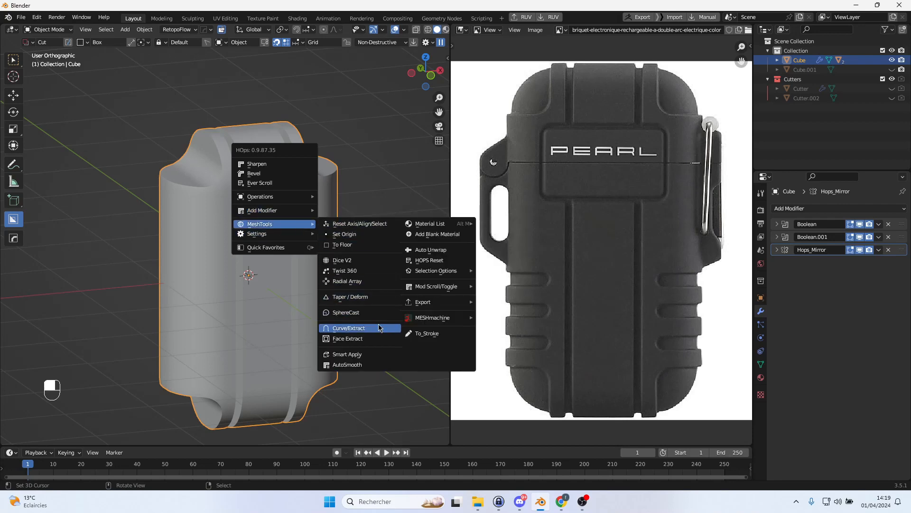
pyautogui.click(375, 354)
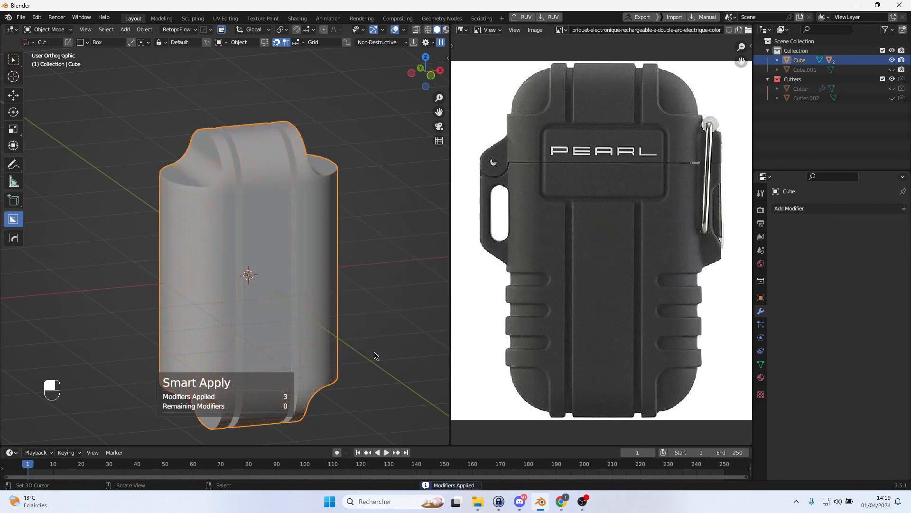
# Select the horizontal edge loops just above the center across all three front strips and move them up about 0.018 m along Z
pyautogui.press('Tab')
pyautogui.scroll(4, 302, 181)
pyautogui.moveTo(302, 181); pyautogui.dragTo(318, 172, button='middle')
pyautogui.press('Tab')
pyautogui.moveTo(352, 219); pyautogui.dragTo(339, 236, button='middle')
pyautogui.press('Tab')
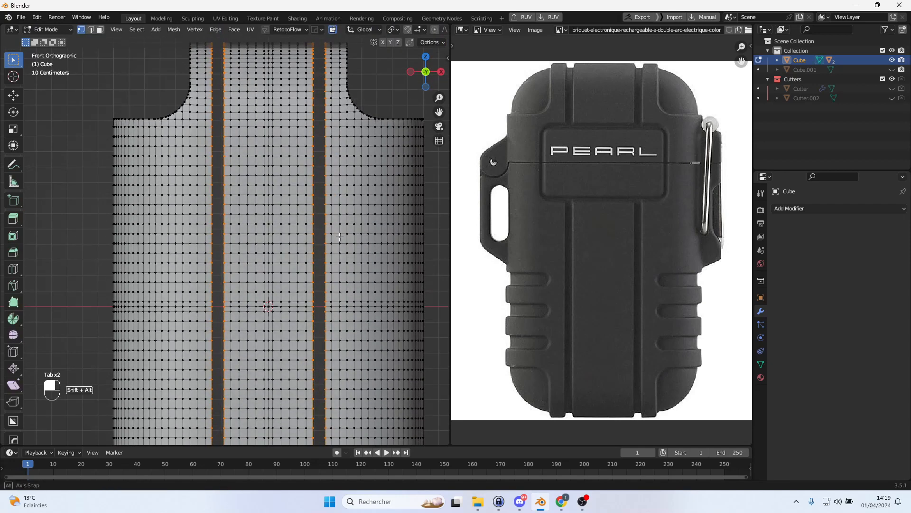
pyautogui.scroll(3, 240, 258)
pyautogui.keyDown('alt'); pyautogui.click(244, 264); pyautogui.keyUp('alt')
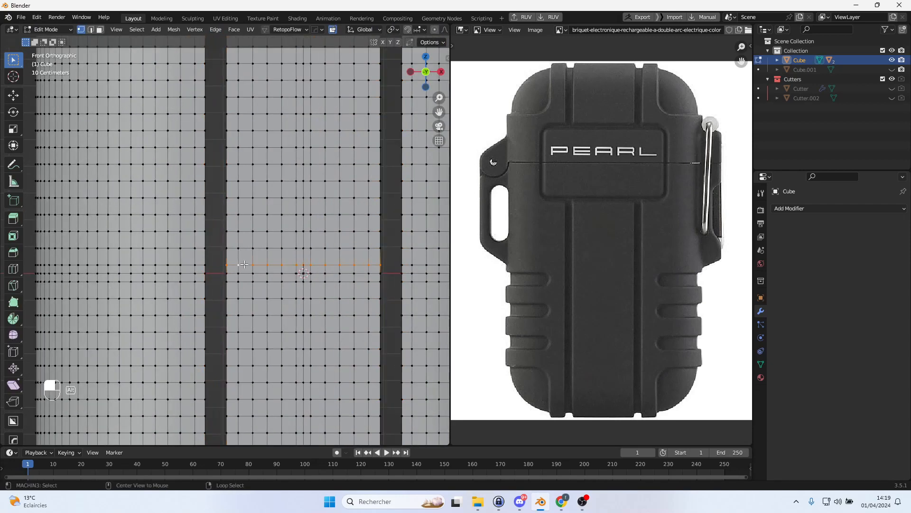
pyautogui.keyDown('alt'); pyautogui.keyDown('shift'); pyautogui.click(164, 265); pyautogui.keyUp('shift'); pyautogui.keyUp('alt')
pyautogui.keyDown('alt'); pyautogui.keyDown('shift'); pyautogui.click(421, 267); pyautogui.keyUp('shift'); pyautogui.keyUp('alt')
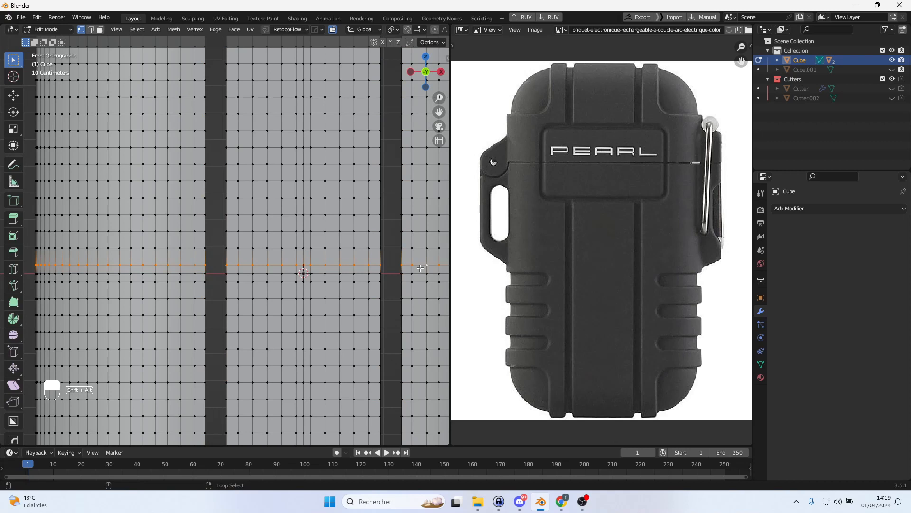
pyautogui.press('g')
pyautogui.press('z')
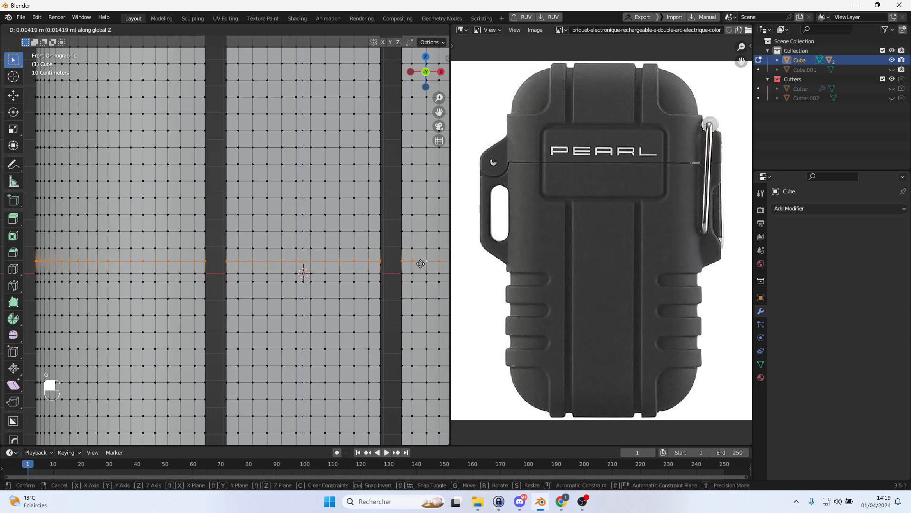
pyautogui.click(421, 263)
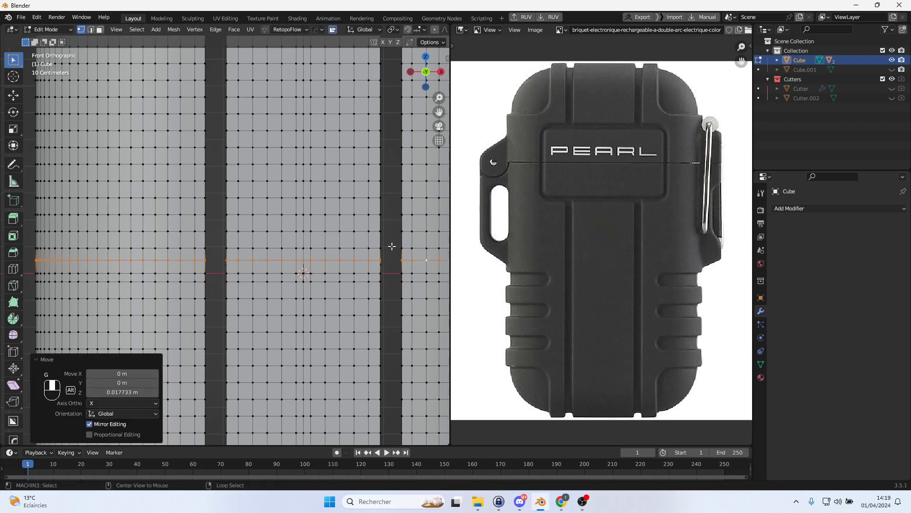
# Symmetrize the body mesh along Z from positive to negative with Remove Redundant Center turned off
pyautogui.hotkey('alt', 'x')
pyautogui.press('ctrl')
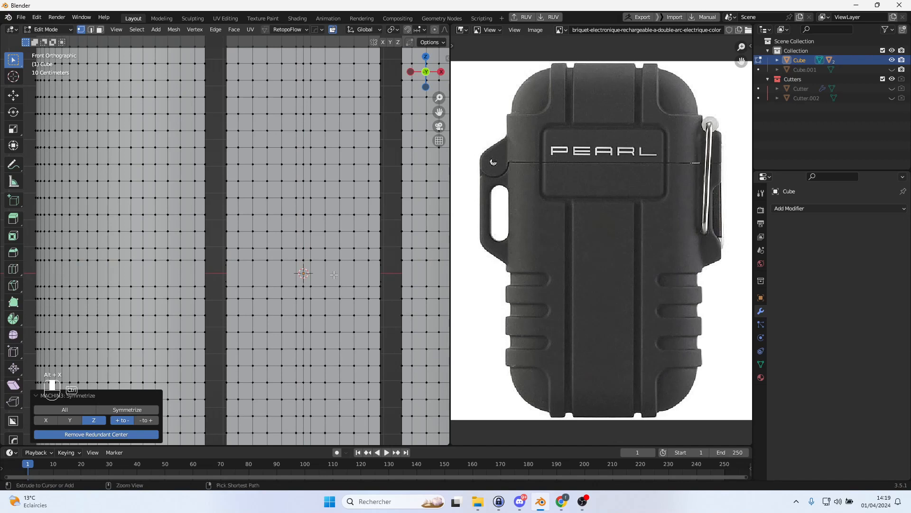
pyautogui.hotkey('ctrl', 'r')
pyautogui.click(94, 435)
pyautogui.scroll(-2, 279, 311)
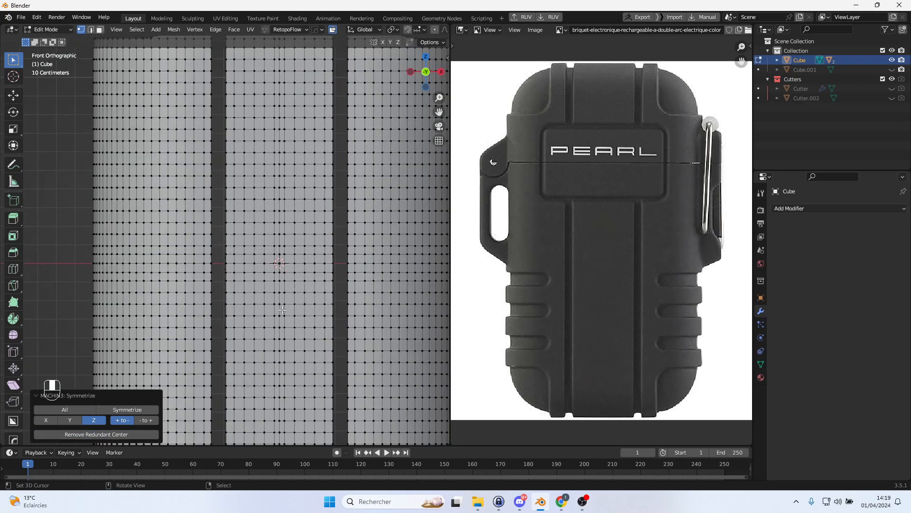
# Dissolve the vertical edge loop just right of the body's center
pyautogui.keyDown('alt'); pyautogui.click(284, 307); pyautogui.keyUp('alt')
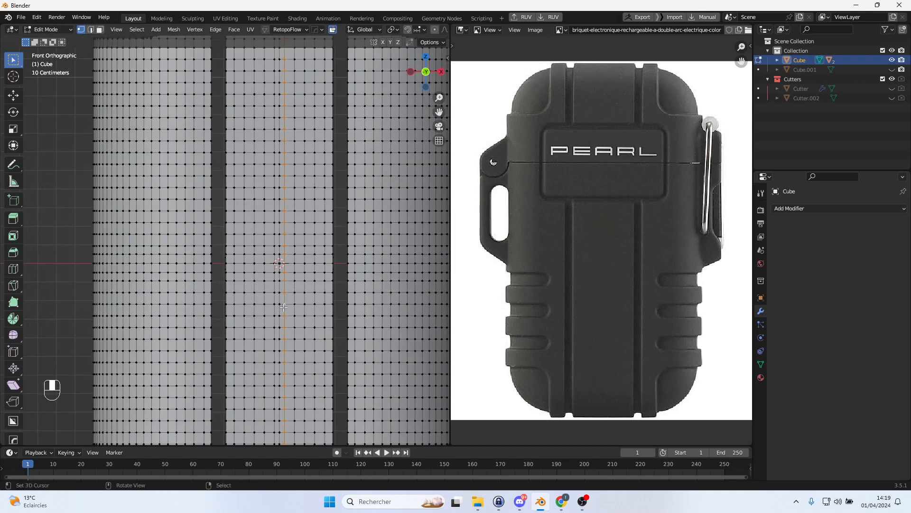
pyautogui.press('x')
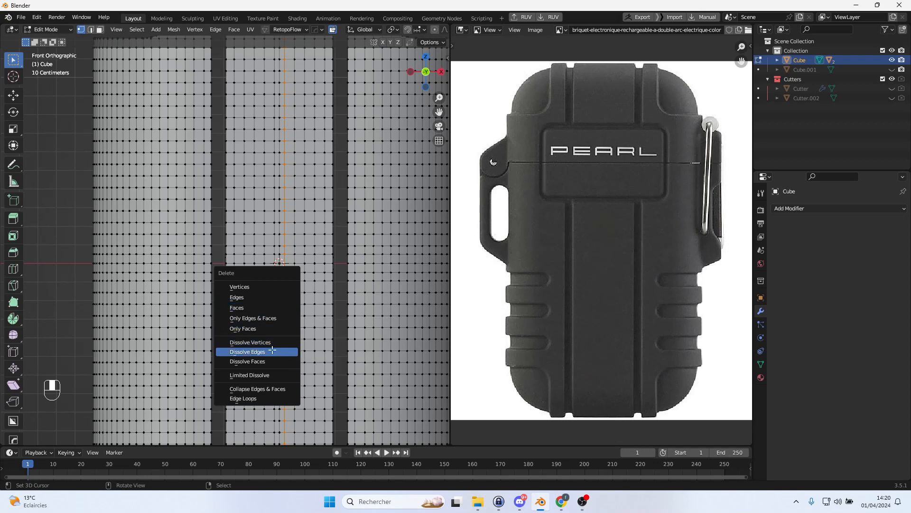
pyautogui.click(272, 351)
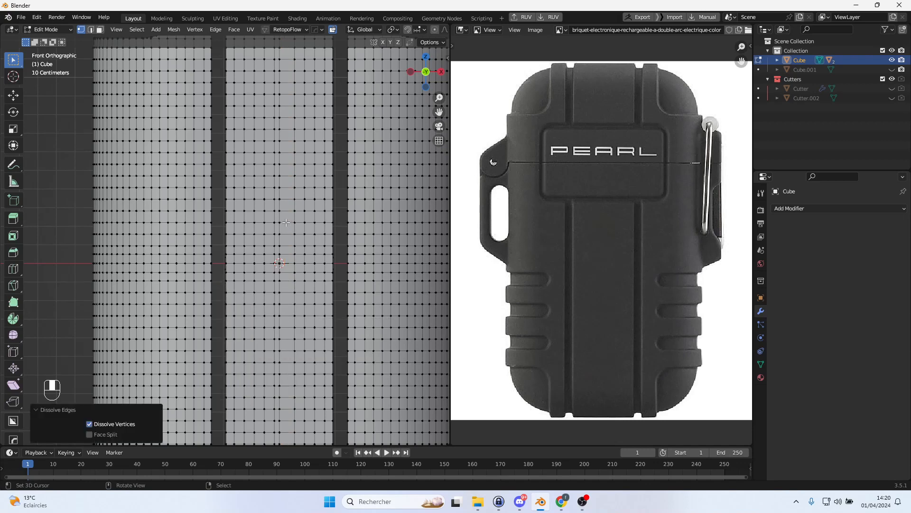
# Try symmetrizing the body mesh along X in each direction, undoing both attempts
pyautogui.hotkey('alt', 'x')
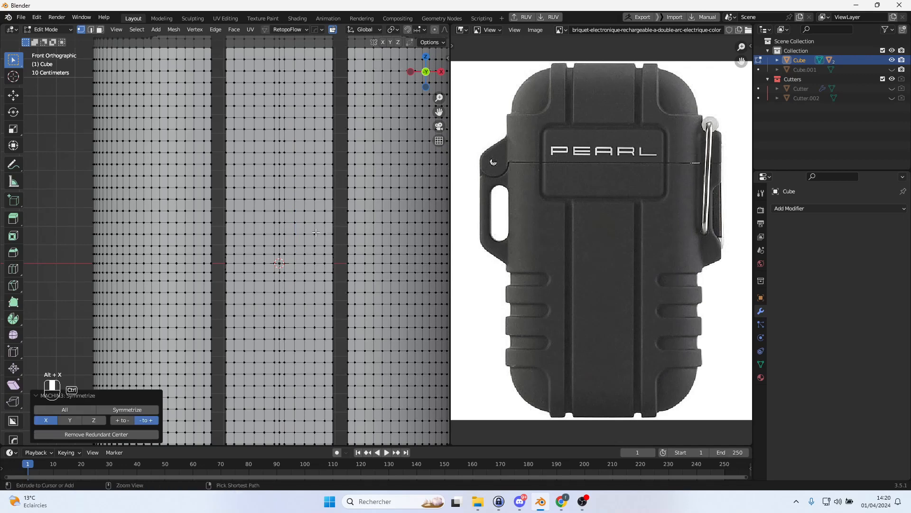
pyautogui.hotkey('ctrl', 'z')
pyautogui.hotkey('alt', 'x')
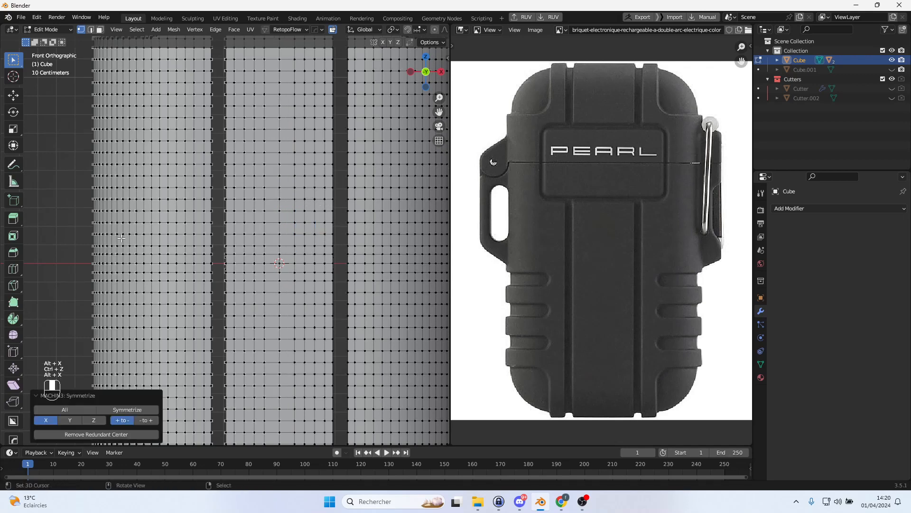
pyautogui.scroll(2, 320, 226)
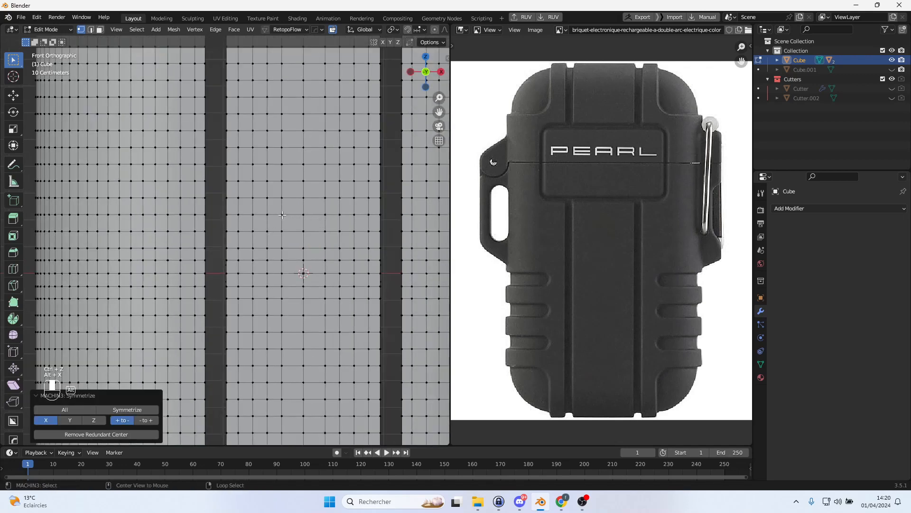
pyautogui.hotkey('ctrl', 'z')
# Shift the vertical edge loop just left of center slightly outward along X and symmetrize the mesh along X from negative to positive
pyautogui.keyDown('alt'); pyautogui.click(295, 212); pyautogui.keyUp('alt')
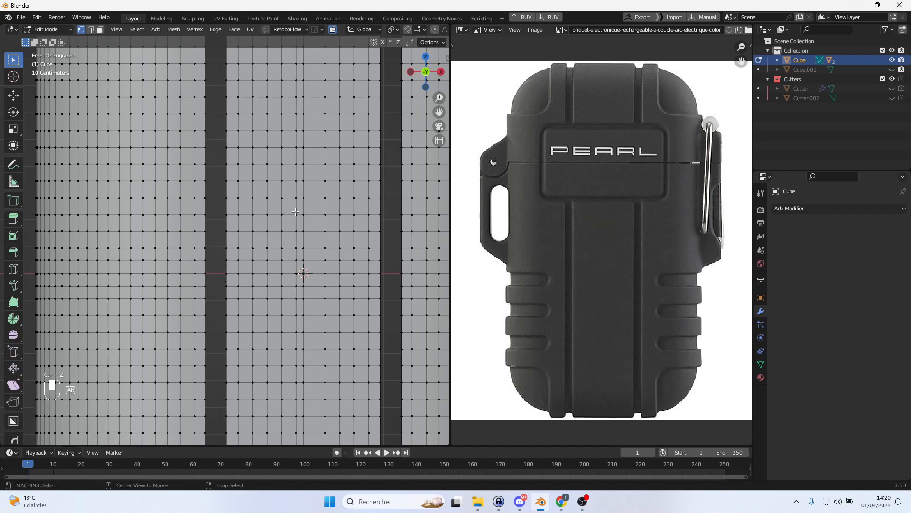
pyautogui.press('g')
pyautogui.press('x')
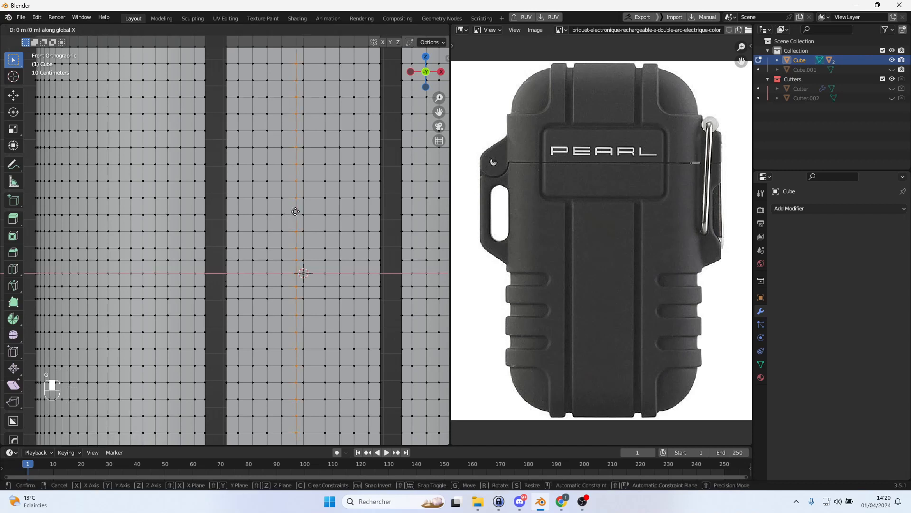
pyautogui.click(290, 211)
pyautogui.hotkey('alt', 'x')
pyautogui.scroll(-3, 380, 238)
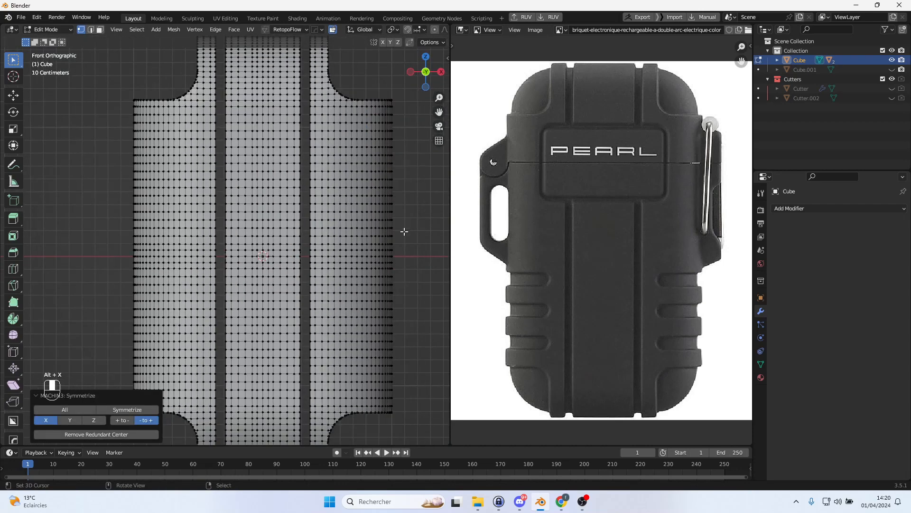
pyautogui.scroll(-1, 401, 227)
pyautogui.scroll(2, 303, 231)
pyautogui.scroll(-1, 285, 223)
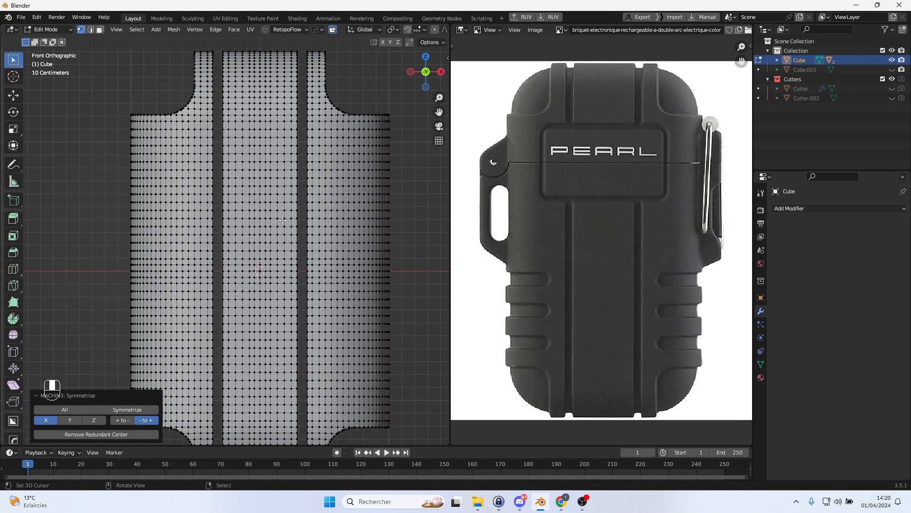
pyautogui.press('Tab')
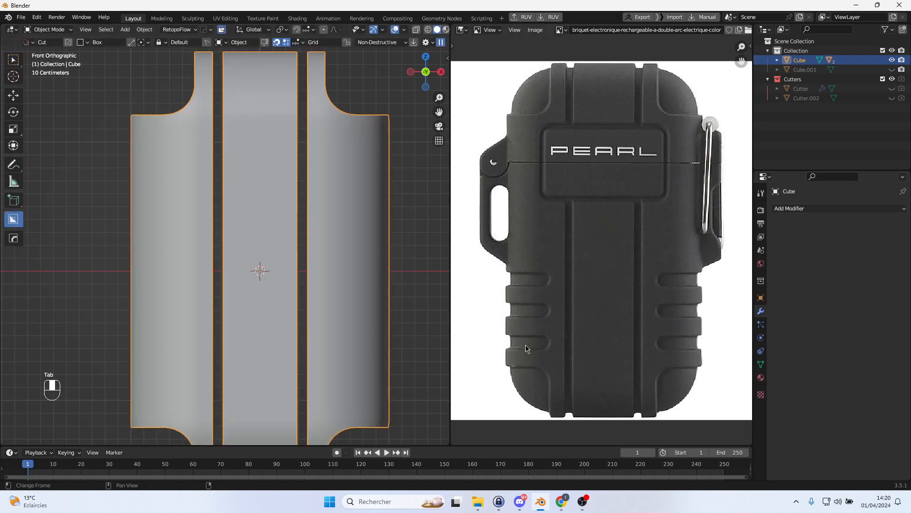
# Draw a narrow horizontal box cutter across the body's lower left edge, stopping short of the vertical groove
pyautogui.keyDown('shift'); pyautogui.moveTo(244, 306); pyautogui.dragTo(325, 261, button='middle'); pyautogui.keyUp('shift')
pyautogui.scroll(3, 230, 283)
pyautogui.scroll(-1, 235, 283)
pyautogui.moveTo(180, 344); pyautogui.dragTo(221, 364)
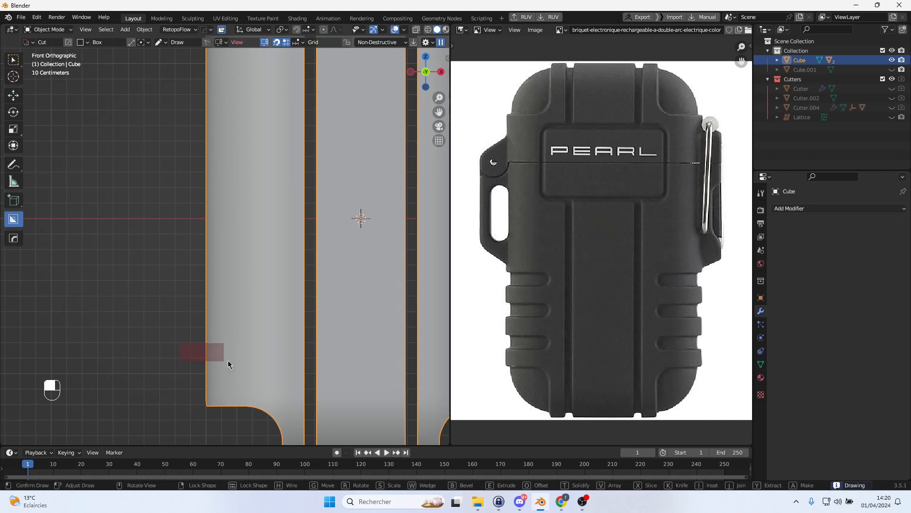
pyautogui.moveTo(277, 364); pyautogui.dragTo(285, 366)
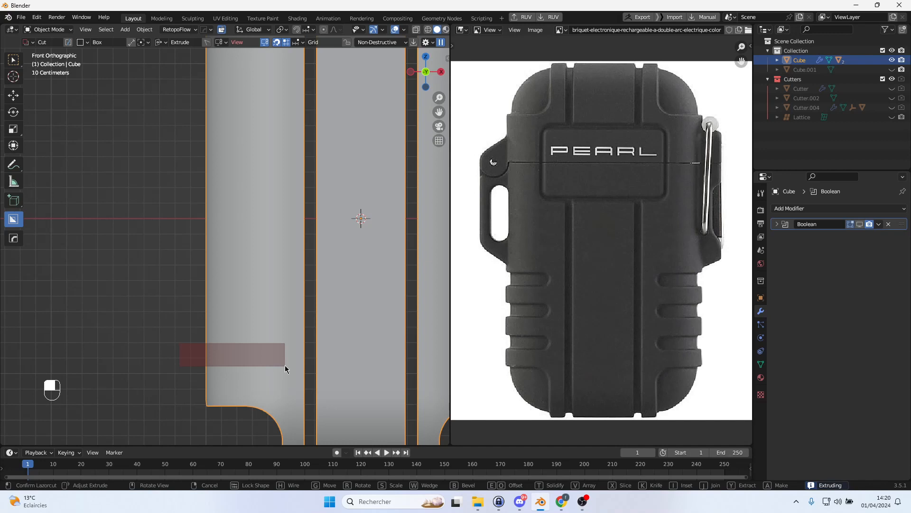
# Extrude the horizontal box cutter back through the body's depth and adjust its offset from the front surface
pyautogui.moveTo(263, 369); pyautogui.dragTo(270, 389, button='middle')
pyautogui.press('o')
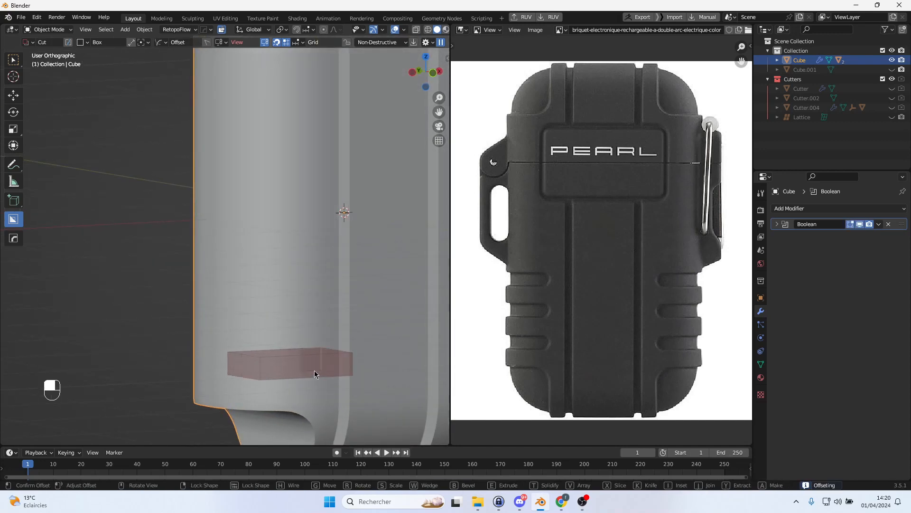
pyautogui.click(215, 351)
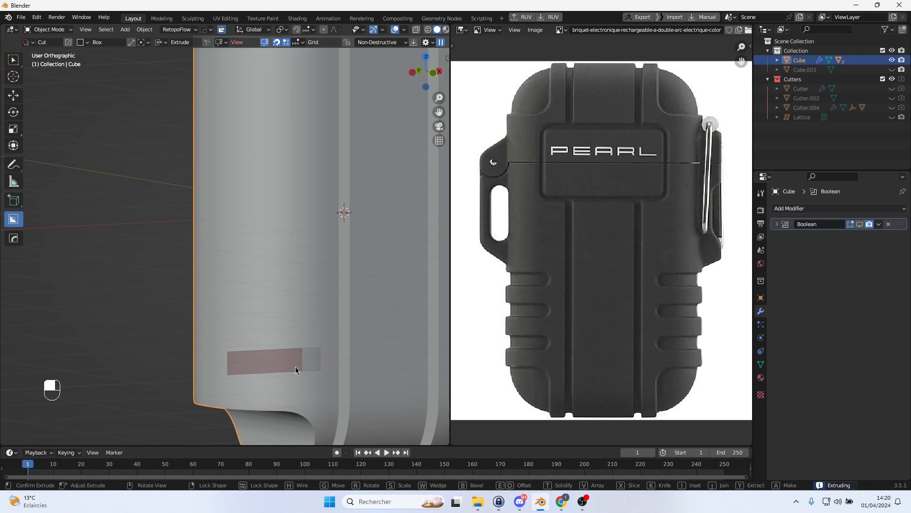
pyautogui.moveTo(306, 369)
pyautogui.mouseDown(button='middle')
pyautogui.moveTo(328, 394)
pyautogui.moveTo(302, 363)
pyautogui.mouseUp(button='middle')
pyautogui.press('e')
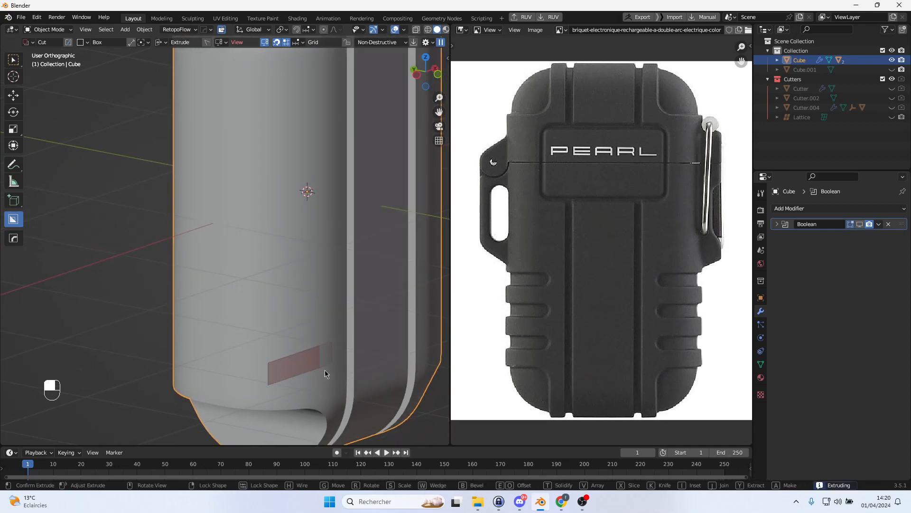
pyautogui.press('o')
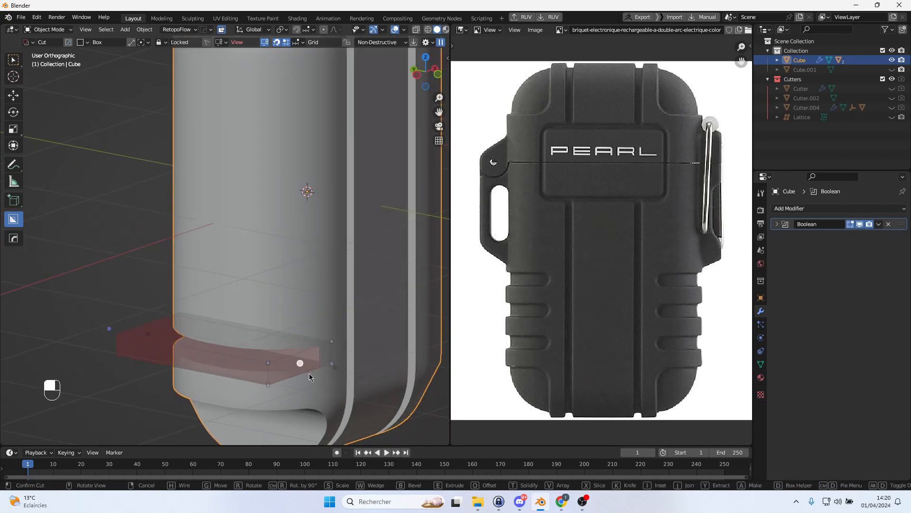
# Bevel the horizontal cutter's corners until its ends are fully rounded into a slot shape
pyautogui.press('b')
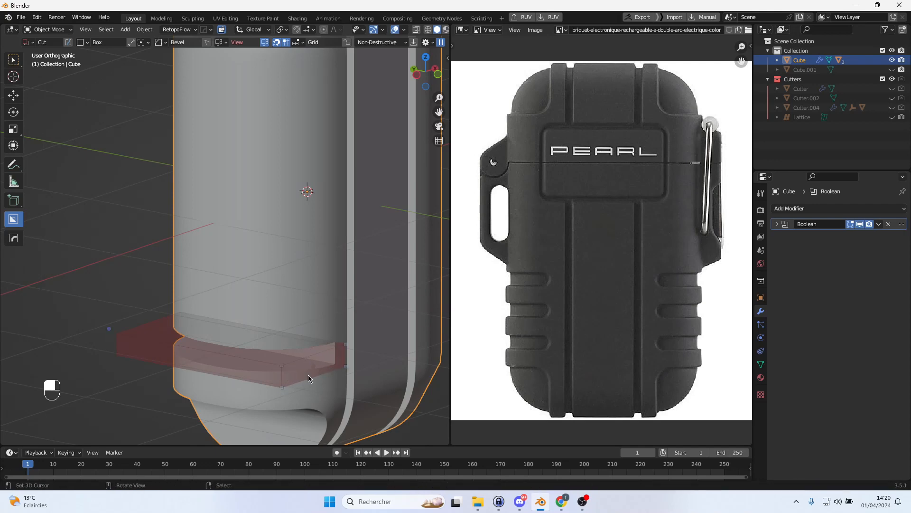
pyautogui.click(205, 391)
pyautogui.moveTo(343, 382); pyautogui.dragTo(286, 367, button='middle')
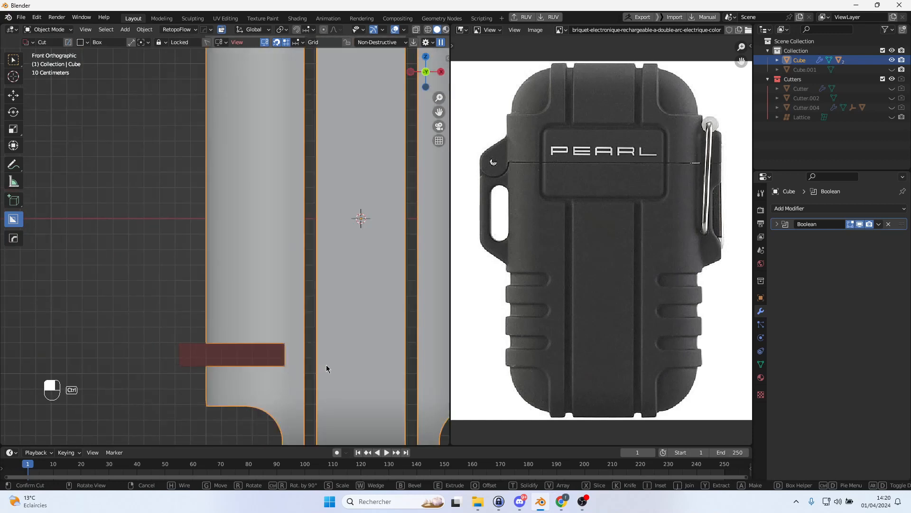
pyautogui.press('b')
pyautogui.click(386, 366)
# Move the rounded slot cutter down to just above the body's lower left corner notch
pyautogui.scroll(-2, 349, 361)
pyautogui.keyDown('shift'); pyautogui.moveTo(344, 358); pyautogui.dragTo(366, 331, button='middle'); pyautogui.keyUp('shift')
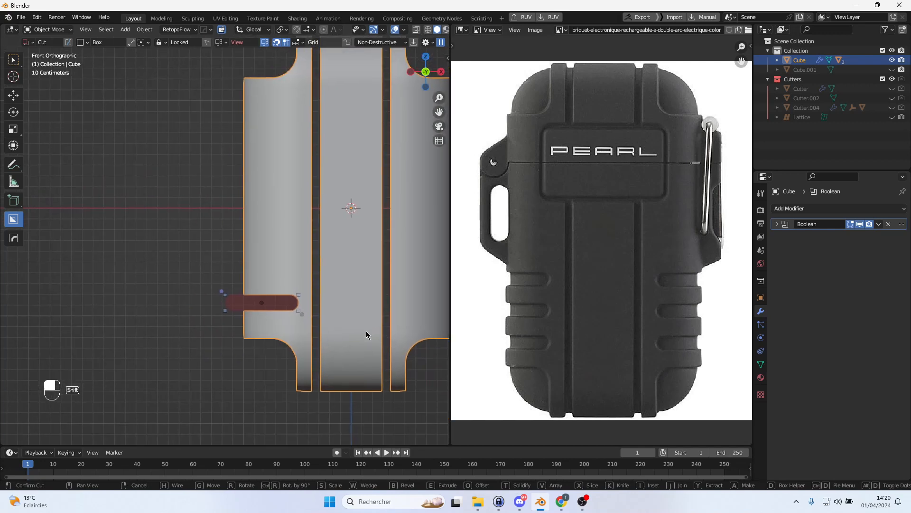
pyautogui.scroll(1, 364, 332)
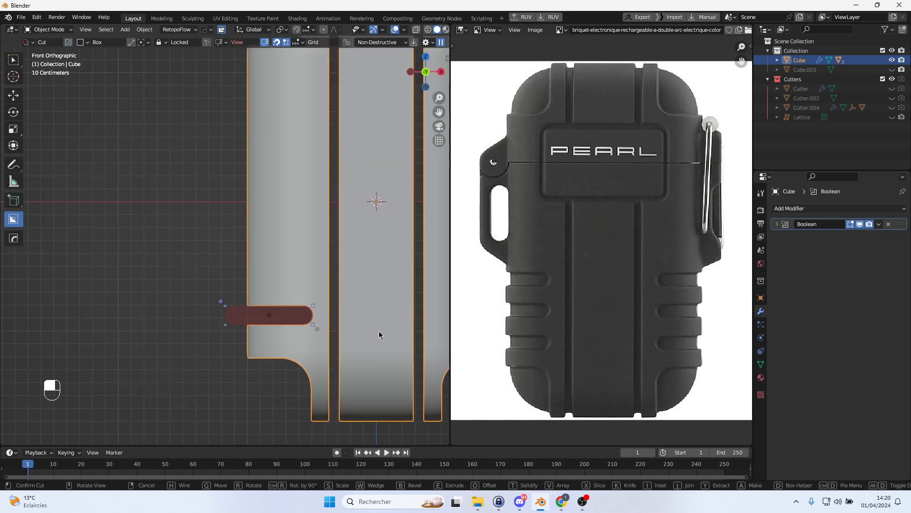
pyautogui.press('g')
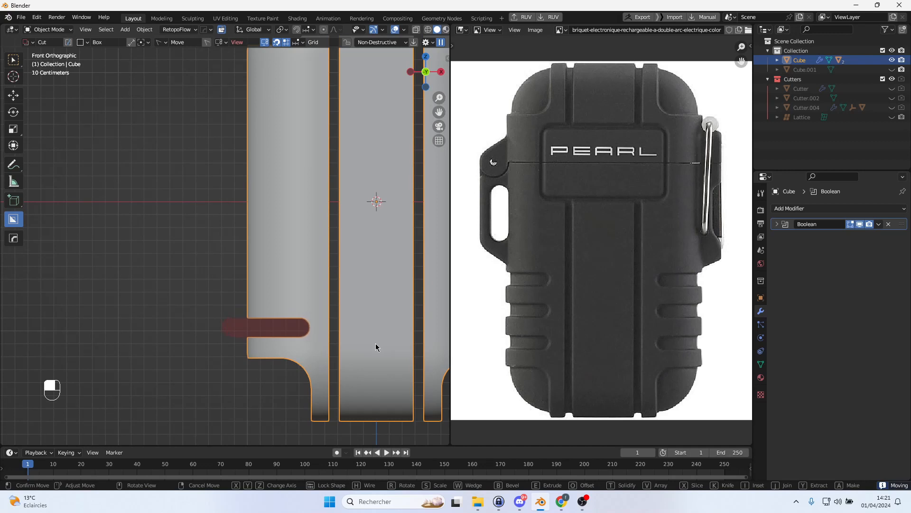
pyautogui.click(376, 344)
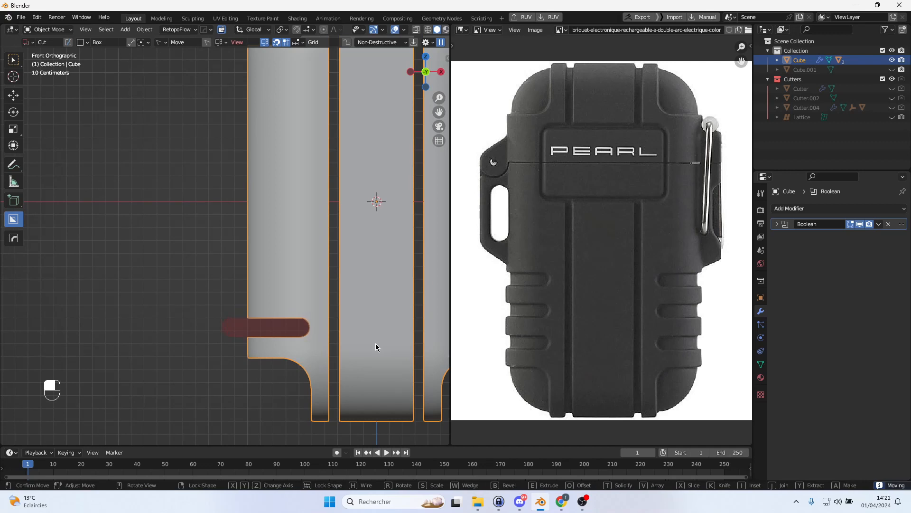
# Apply the lower slot cut to the body, then reveal and select its hidden cutter using Ever Scroll
pyautogui.click(166, 259)
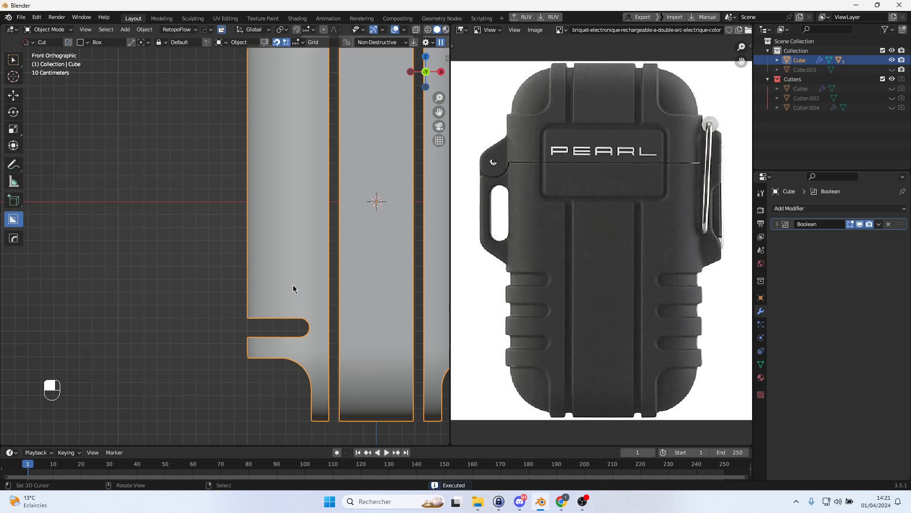
pyautogui.press('q')
pyautogui.moveTo(294, 286)
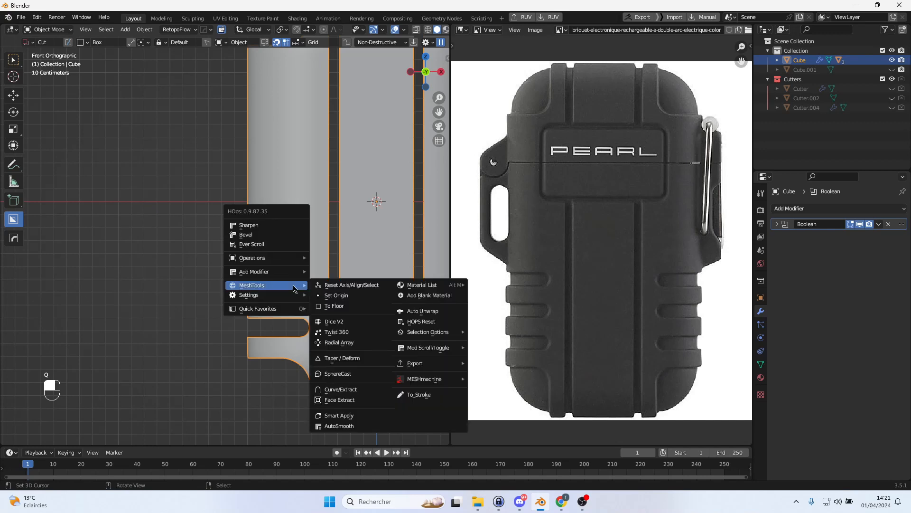
pyautogui.click(281, 244)
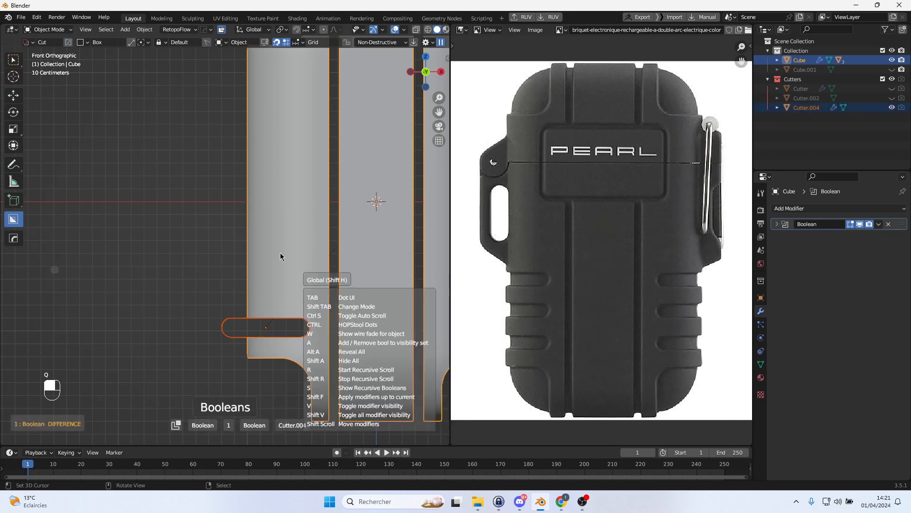
pyautogui.click(276, 330)
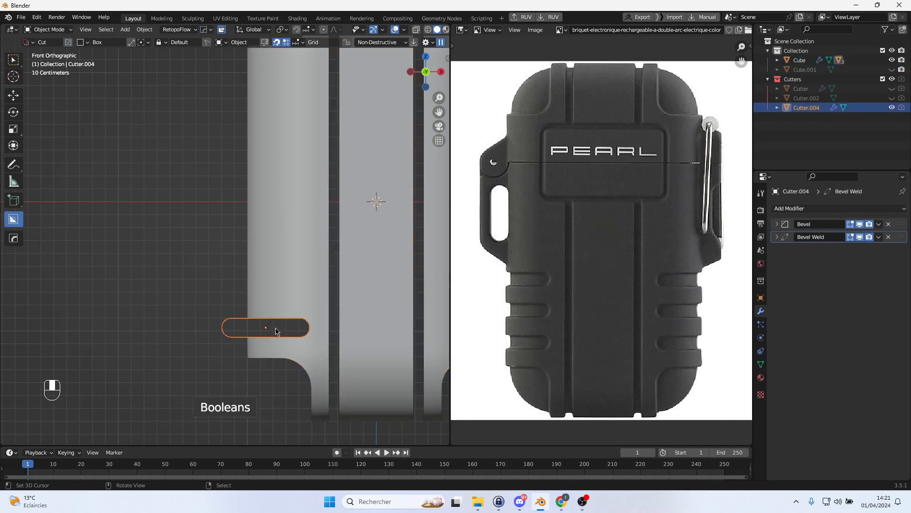
# Duplicate the rounded slot cutter twice straight upward, spacing the copies 0.3 m apart along Z
pyautogui.hotkey('shift', 'd')
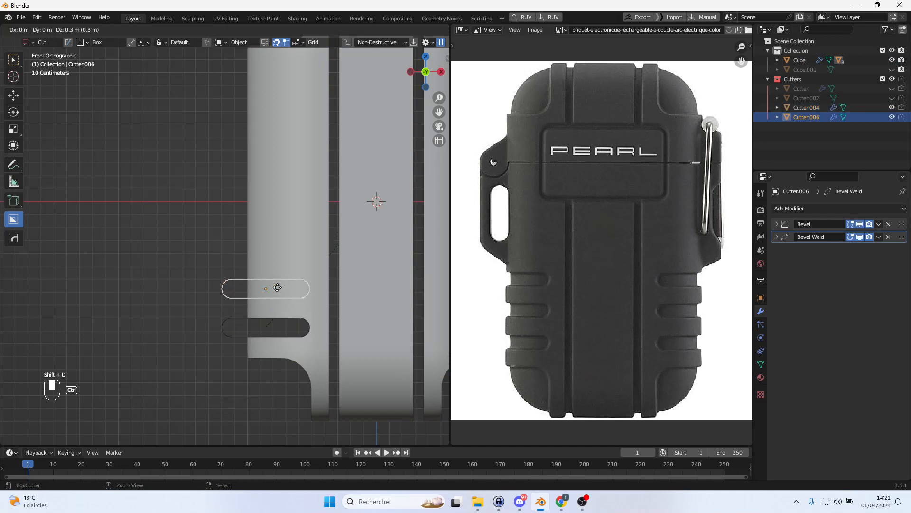
pyautogui.click(278, 287)
pyautogui.hotkey('shift', 'd')
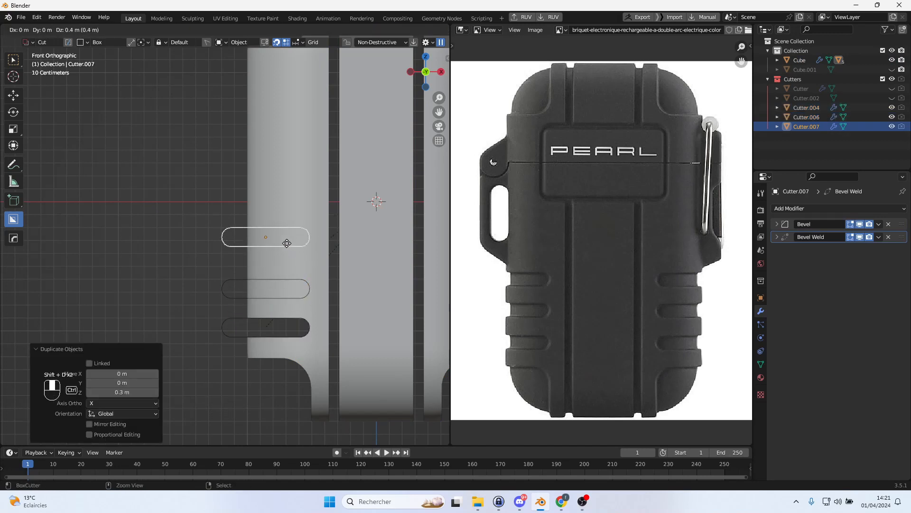
pyautogui.click(282, 260)
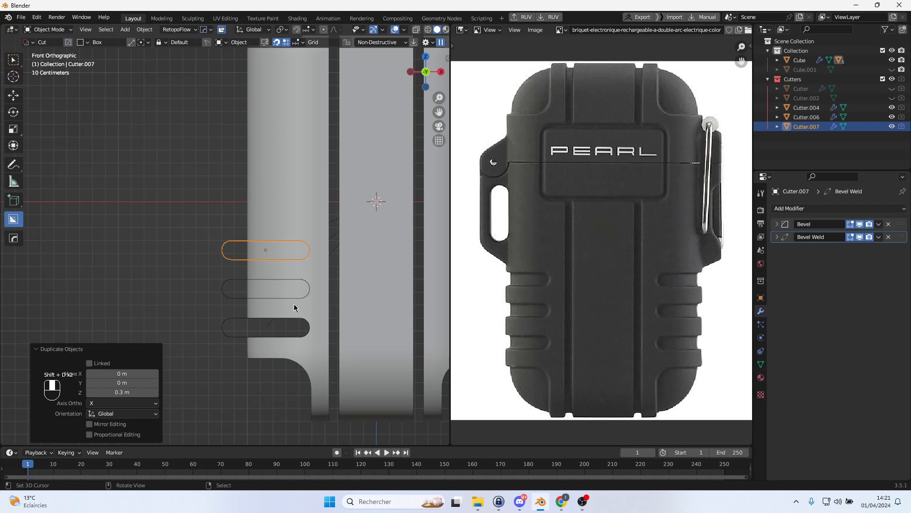
# Subtract the upper and middle slot cutters from the body, each with a non-destructive Difference boolean
pyautogui.click(303, 212)
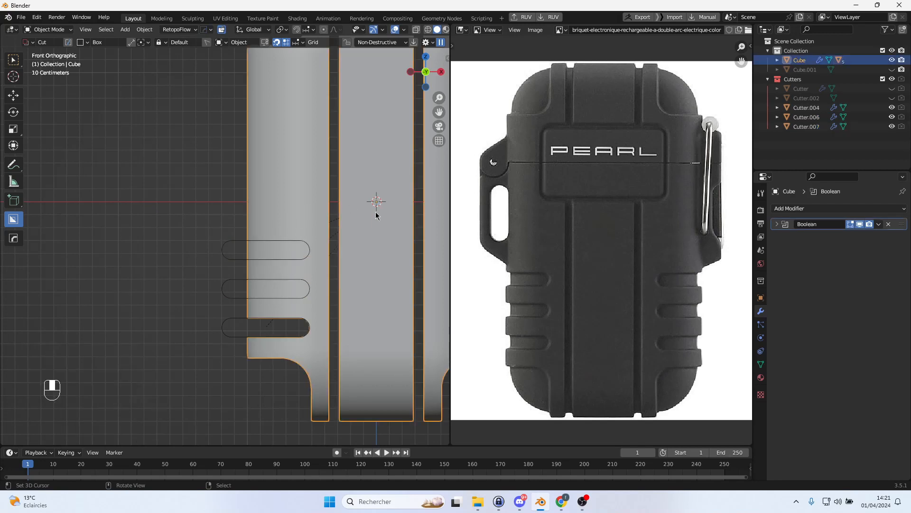
pyautogui.moveTo(362, 239); pyautogui.dragTo(370, 258, button='middle')
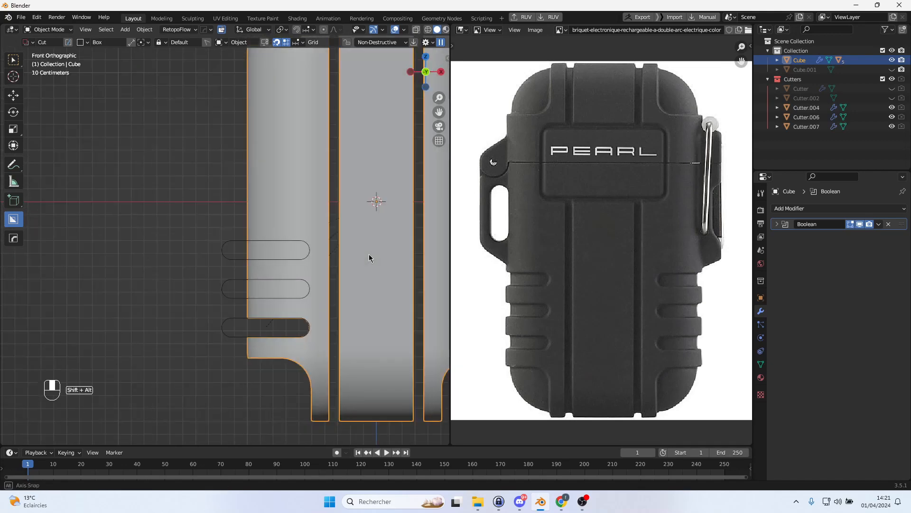
pyautogui.click(233, 245)
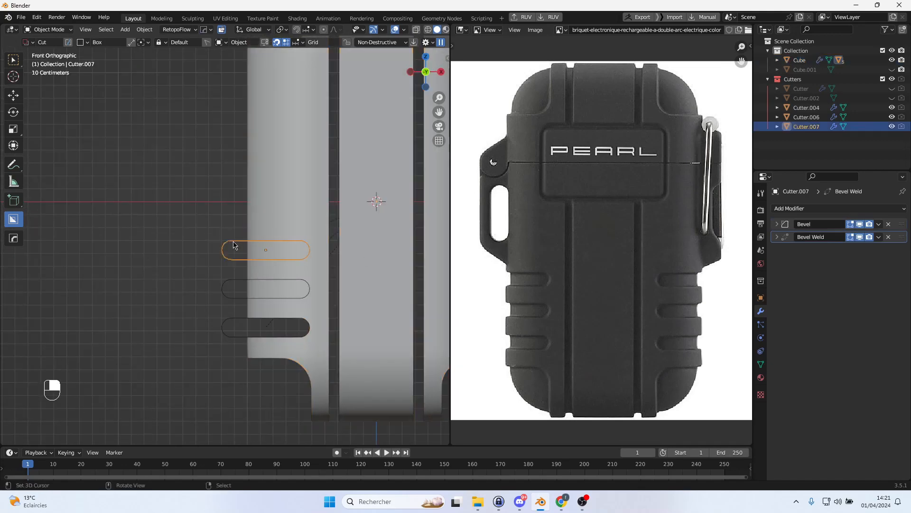
pyautogui.keyDown('shift'); pyautogui.click(280, 216); pyautogui.keyUp('shift')
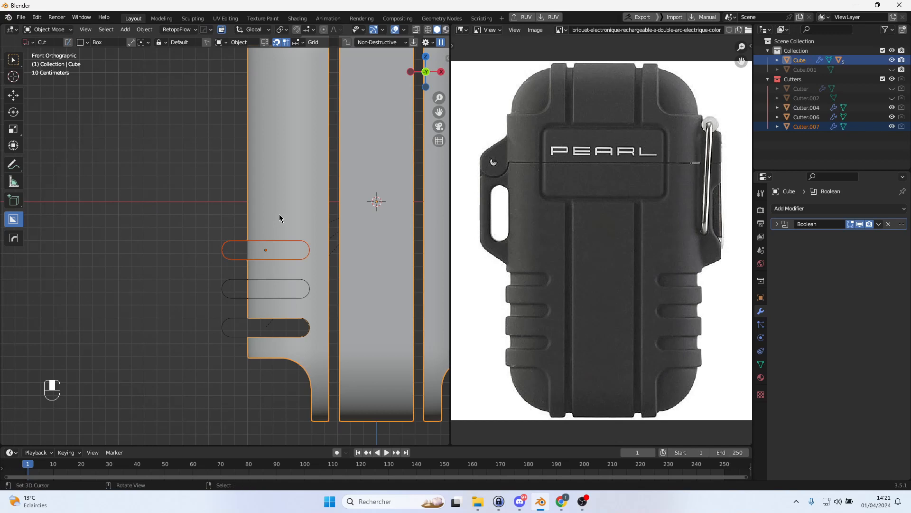
pyautogui.press('ctrl+KP_Subtract')
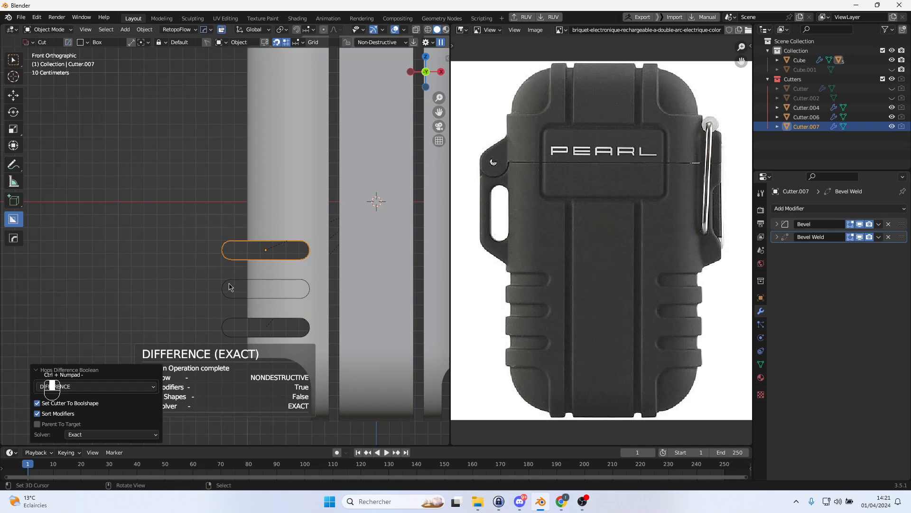
pyautogui.click(246, 293)
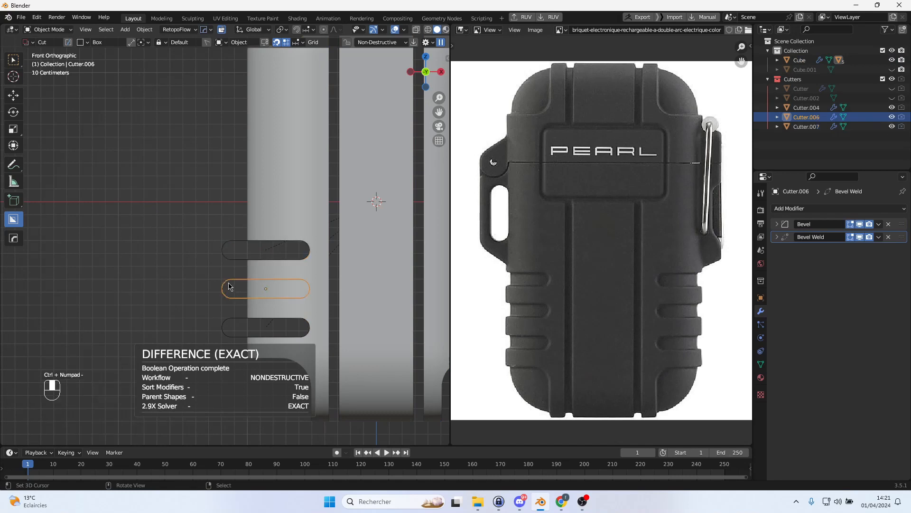
pyautogui.keyDown('shift'); pyautogui.click(345, 260); pyautogui.keyUp('shift')
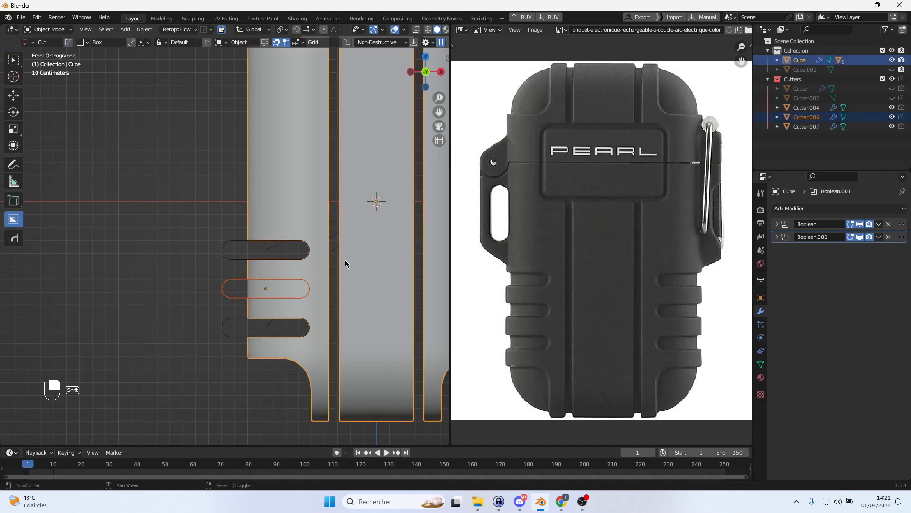
pyautogui.press('ctrl+KP_Subtract')
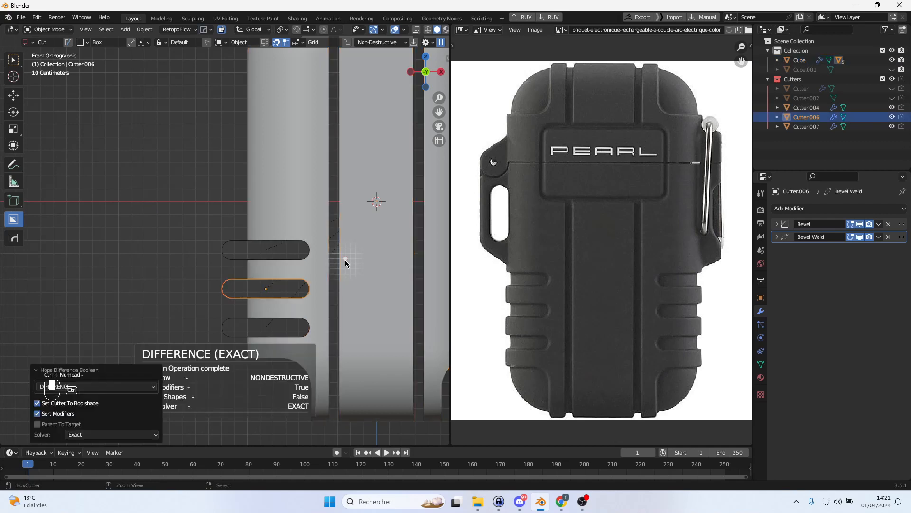
# Hide the three slot cutters, leaving only the cut body visible
pyautogui.scroll(-1, 219, 244)
pyautogui.click(234, 240)
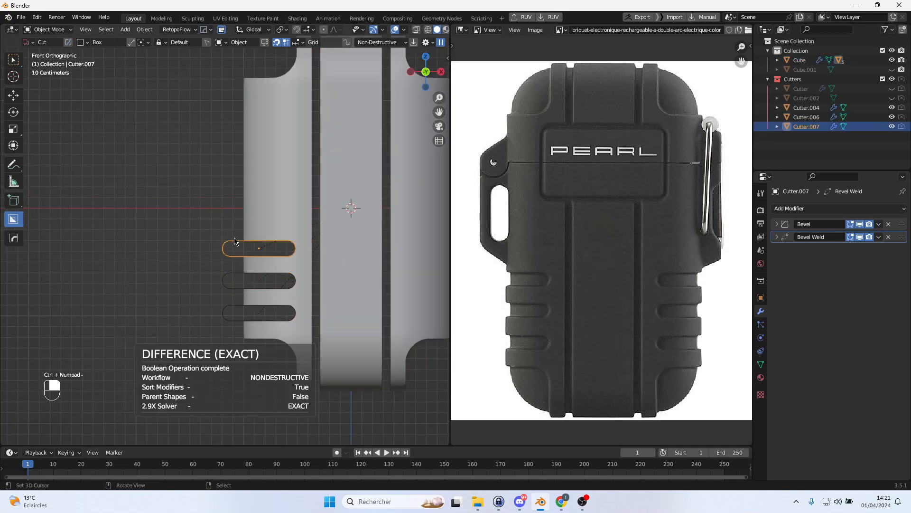
pyautogui.press('h')
pyautogui.click(235, 284)
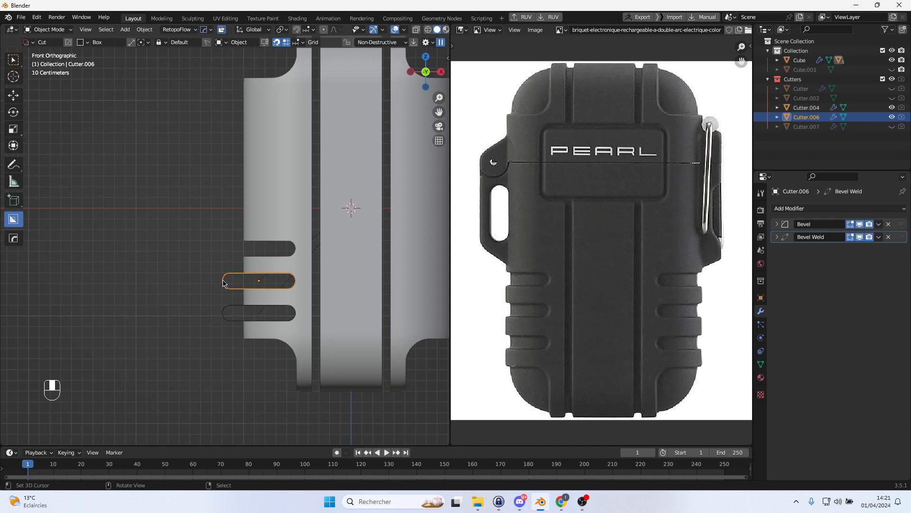
pyautogui.press('h')
pyautogui.click(234, 310)
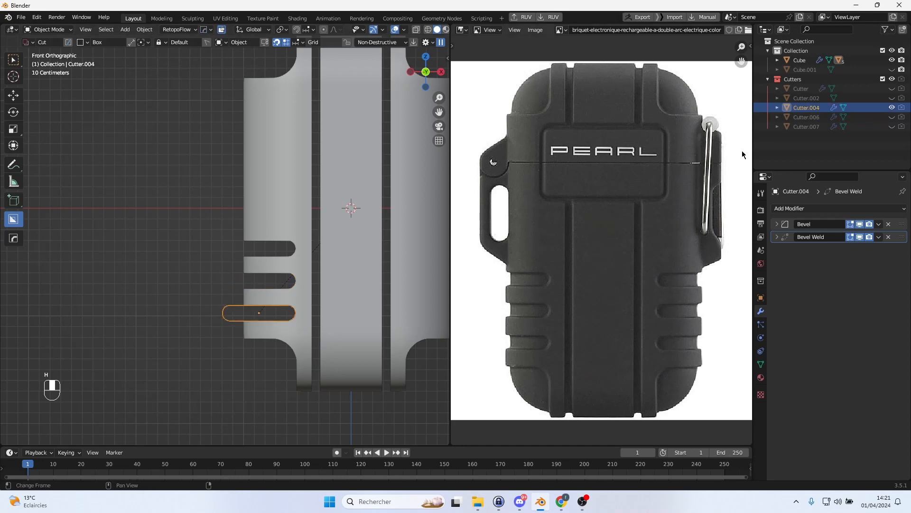
pyautogui.press('h')
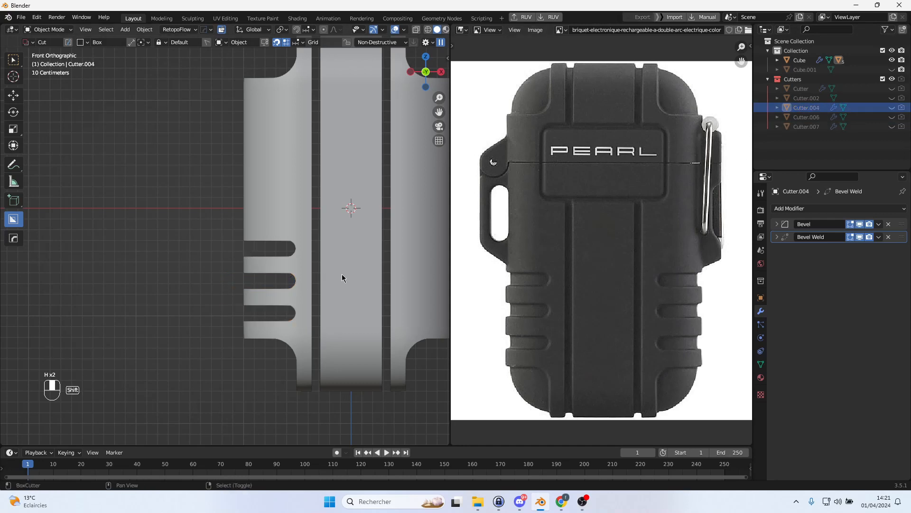
# Mirror the body across the X axis to copy the left-side slots onto the right side
pyautogui.keyDown('shift'); pyautogui.moveTo(341, 275); pyautogui.dragTo(260, 273, button='middle'); pyautogui.keyUp('shift')
pyautogui.click(260, 272)
pyautogui.hotkey('alt', 'x')
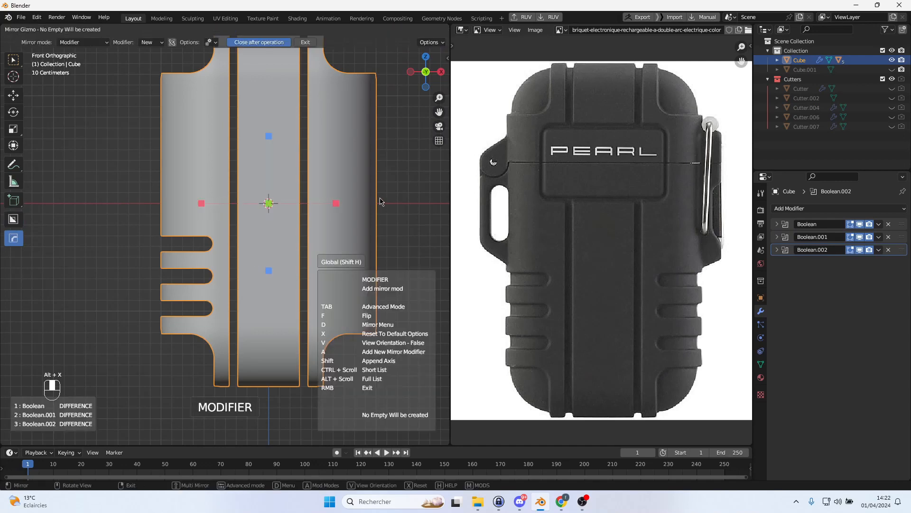
pyautogui.click(202, 203)
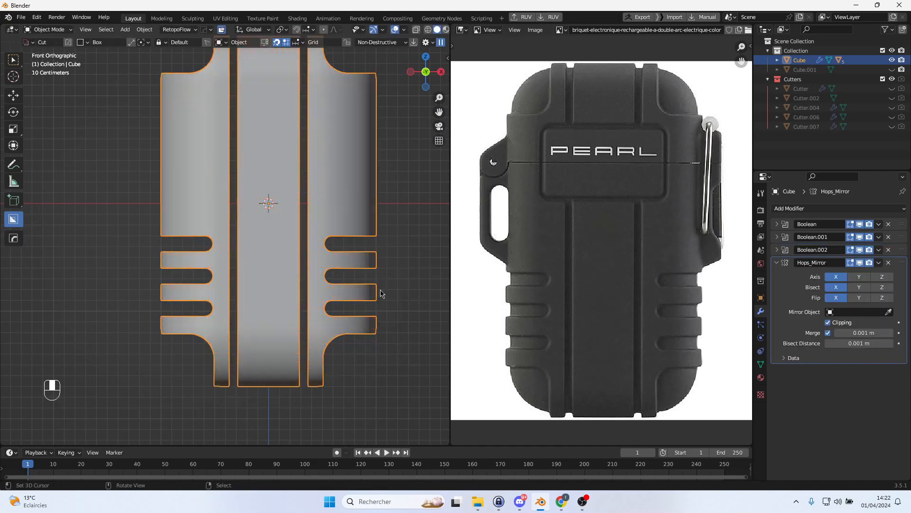
# Draw a rectangular box cutter across the vertical grooves on the upper front for the logo plate, and extrude it through the body's depth
pyautogui.press('shift')
pyautogui.keyDown('shift'); pyautogui.scroll(5, 367, 281); pyautogui.keyUp('shift')
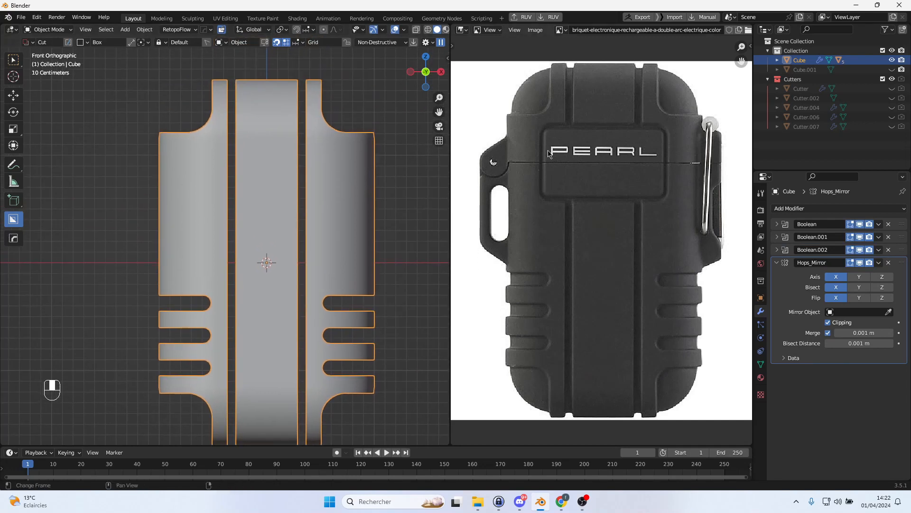
pyautogui.scroll(2, 350, 197)
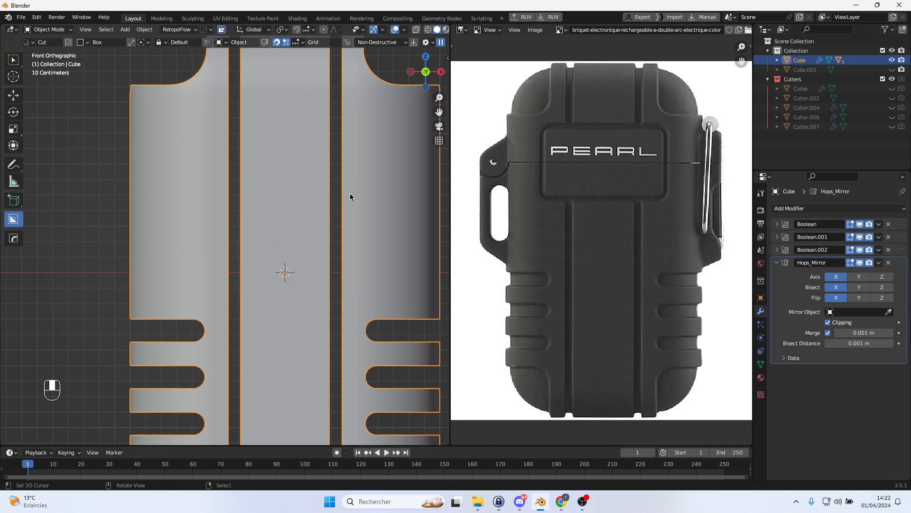
pyautogui.keyDown('shift'); pyautogui.scroll(3, 286, 236); pyautogui.keyUp('shift')
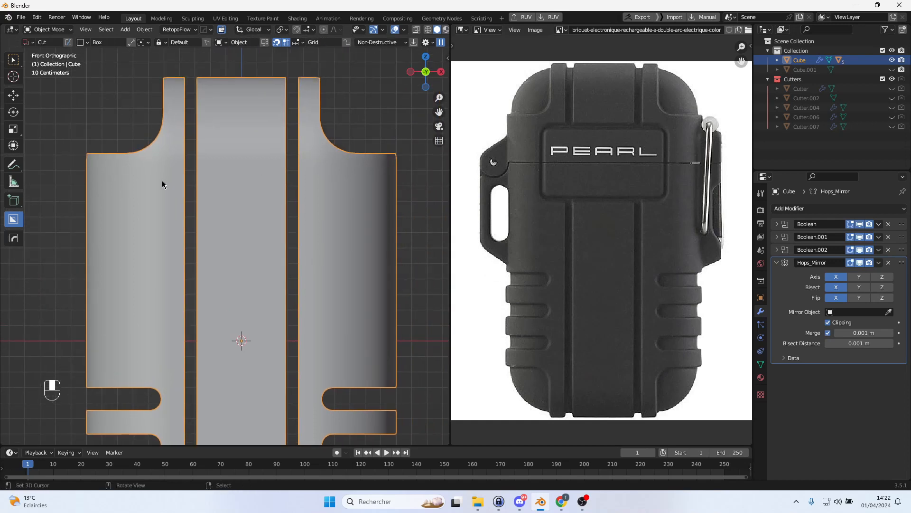
pyautogui.moveTo(151, 179)
pyautogui.mouseDown()
pyautogui.moveTo(155, 200)
pyautogui.moveTo(275, 263)
pyautogui.moveTo(327, 269)
pyautogui.moveTo(312, 271)
pyautogui.moveTo(338, 271)
pyautogui.moveTo(360, 243)
pyautogui.moveTo(340, 255)
pyautogui.moveTo(362, 216)
pyautogui.moveTo(343, 269)
pyautogui.moveTo(313, 288)
pyautogui.moveTo(316, 280)
pyautogui.mouseUp()
pyautogui.moveTo(283, 279); pyautogui.dragTo(333, 280, button='middle')
pyautogui.moveTo(325, 248); pyautogui.dragTo(97, 213)
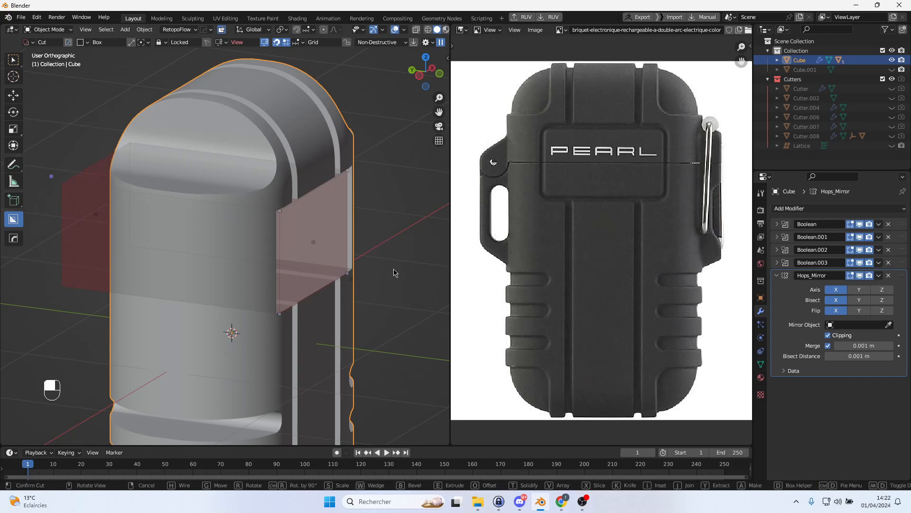
# Offset the logo plate cutter's front face outward so it projects beyond the body's front surface
pyautogui.moveTo(381, 273); pyautogui.dragTo(382, 272, button='middle')
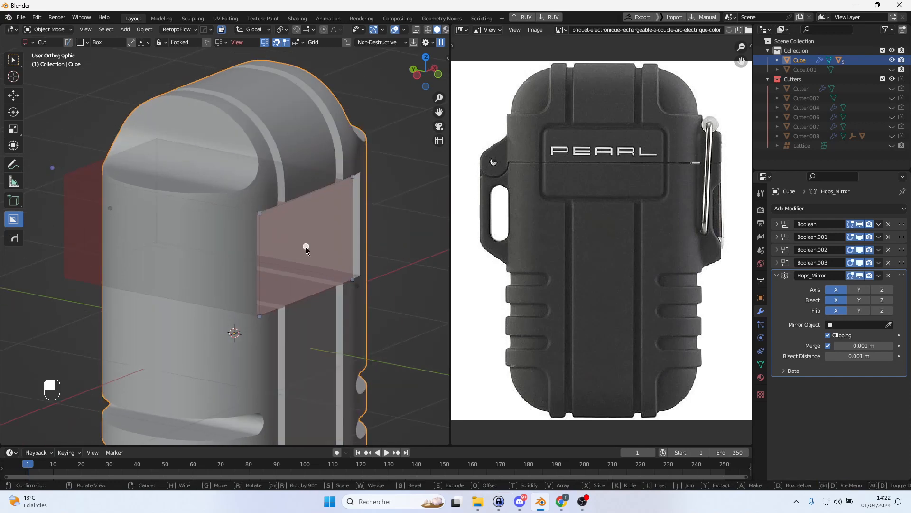
pyautogui.press('o')
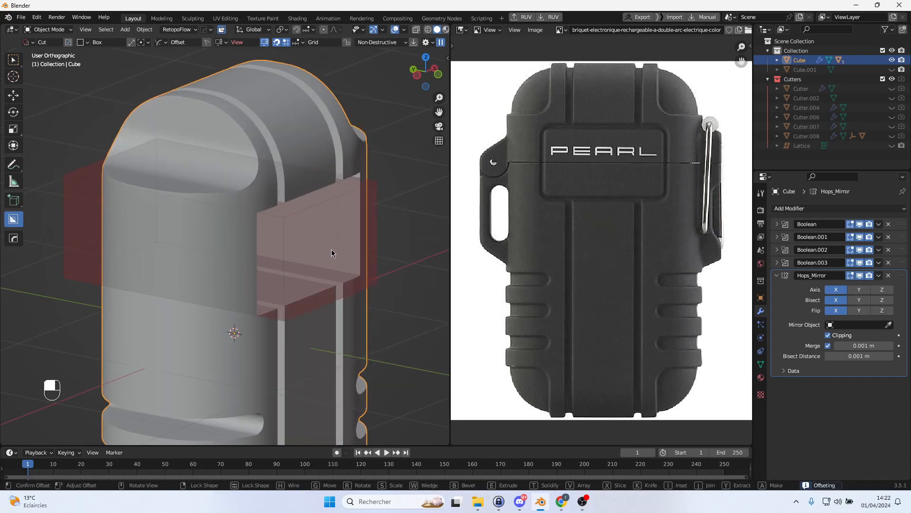
pyautogui.click(411, 248)
pyautogui.moveTo(388, 244); pyautogui.dragTo(341, 227, button='middle')
# Scale the logo plate cutter wider along X past both vertical grooves and slightly shorter in height
pyautogui.press('KP_1')
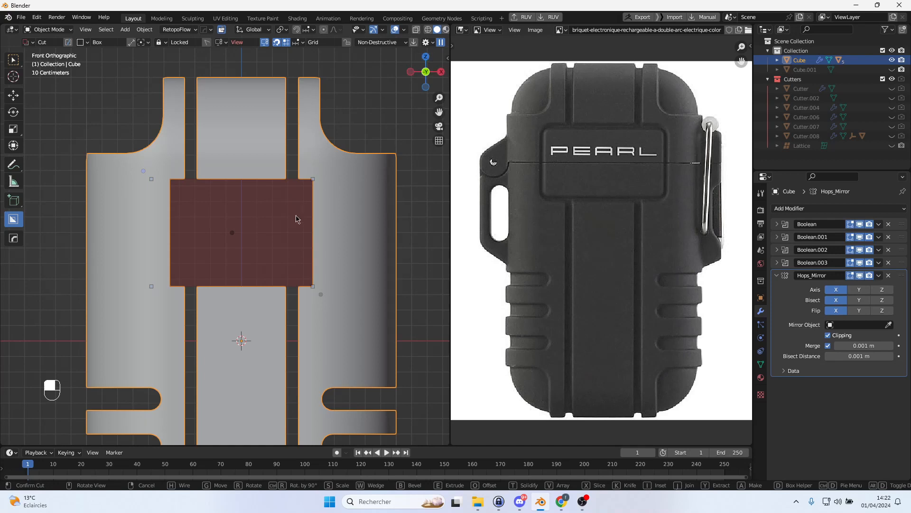
pyautogui.press('s')
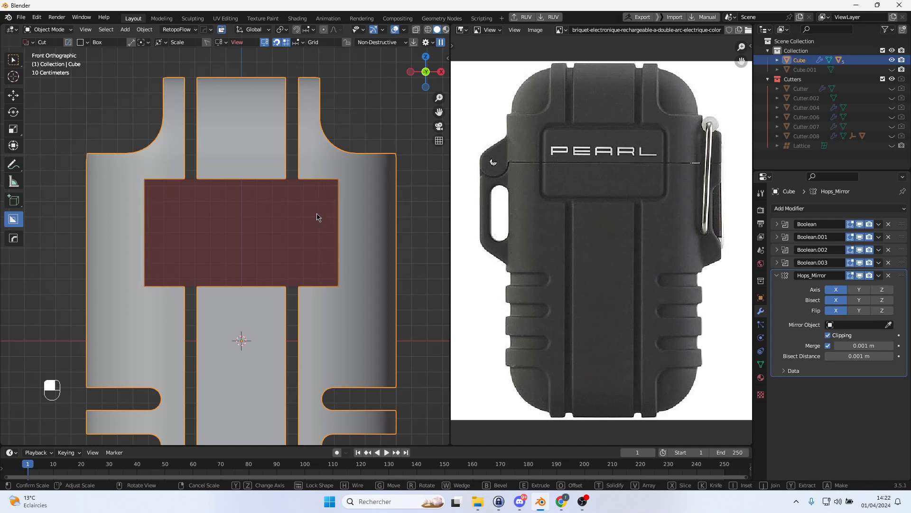
pyautogui.click(313, 217)
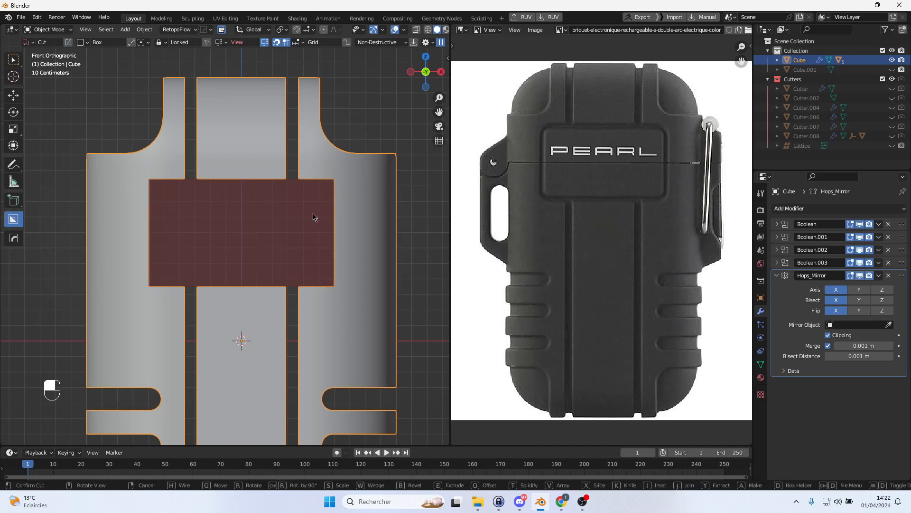
pyautogui.press('s')
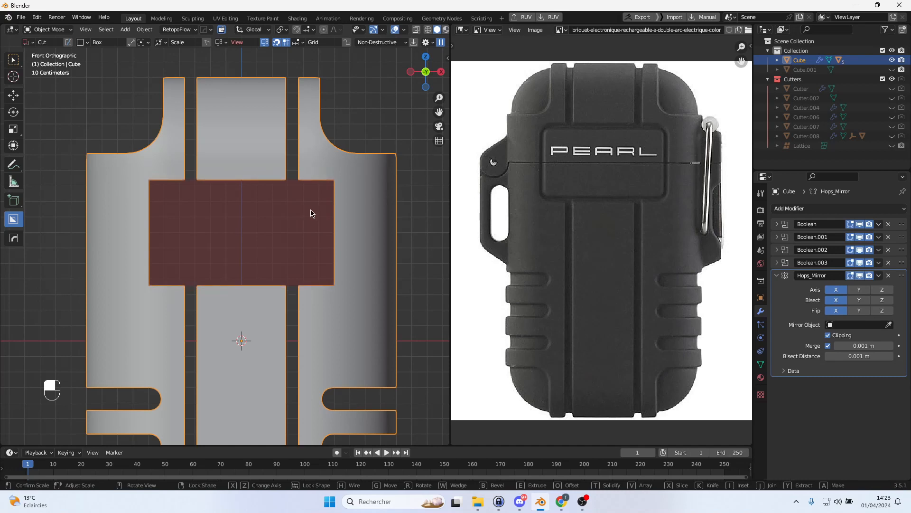
pyautogui.click(310, 213)
# Narrow the logo plate cutter slightly along X and round its corners with a small bevel
pyautogui.press('s')
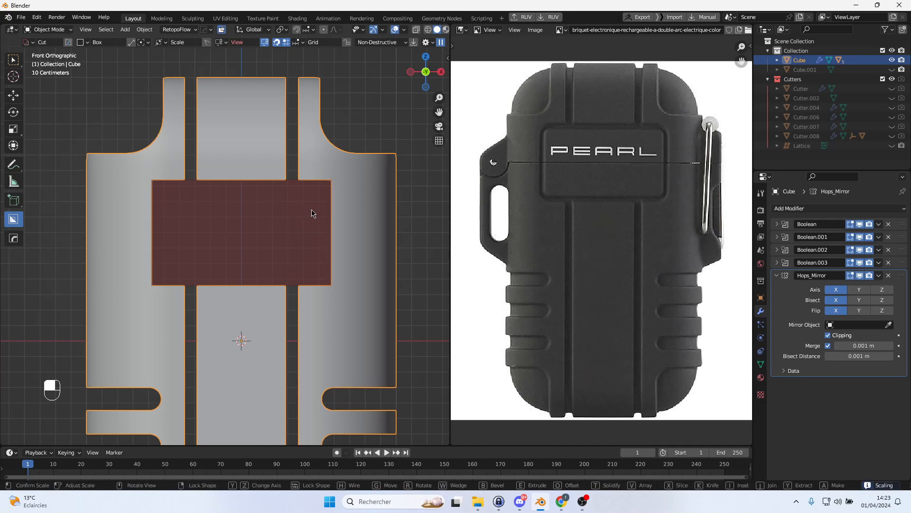
pyautogui.click(310, 213)
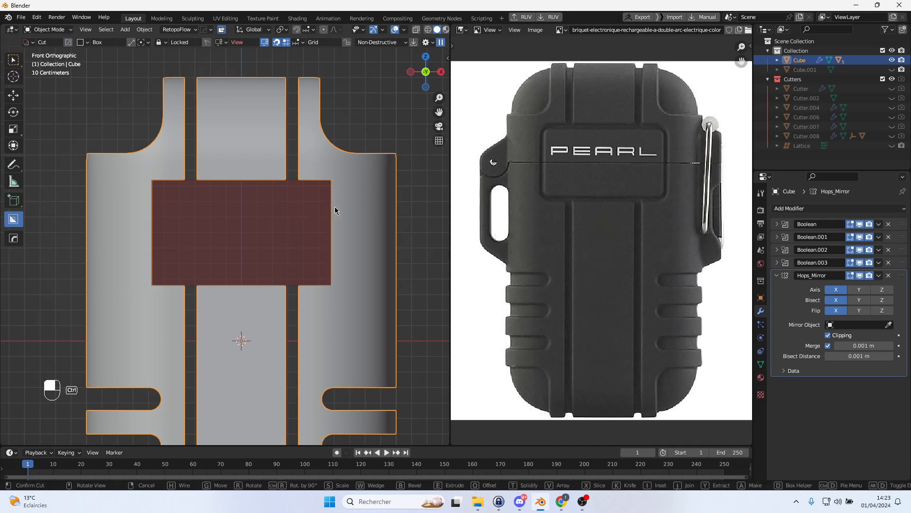
pyautogui.press('b')
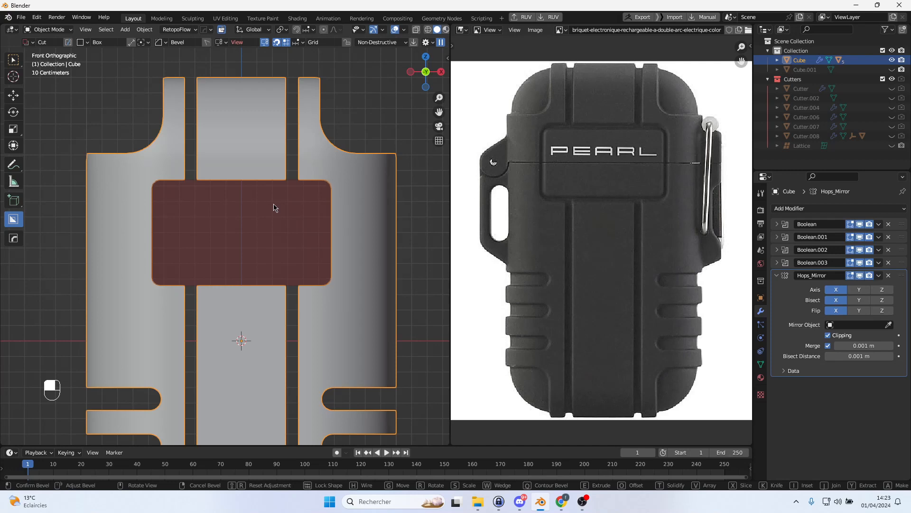
pyautogui.click(273, 208)
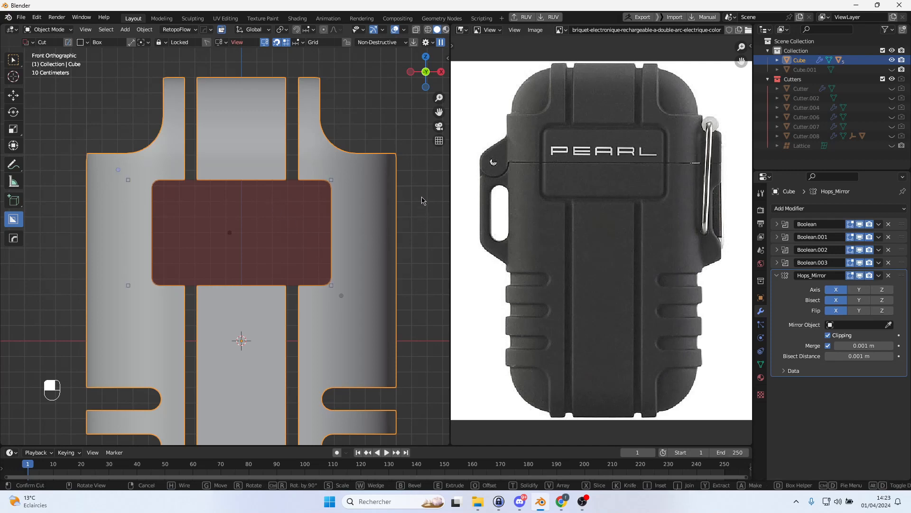
# Confirm the rounded rectangular logo plate cut through the body
pyautogui.click(384, 125)
pyautogui.scroll(-3, 344, 188)
pyautogui.moveTo(259, 290); pyautogui.dragTo(273, 253, button='middle')
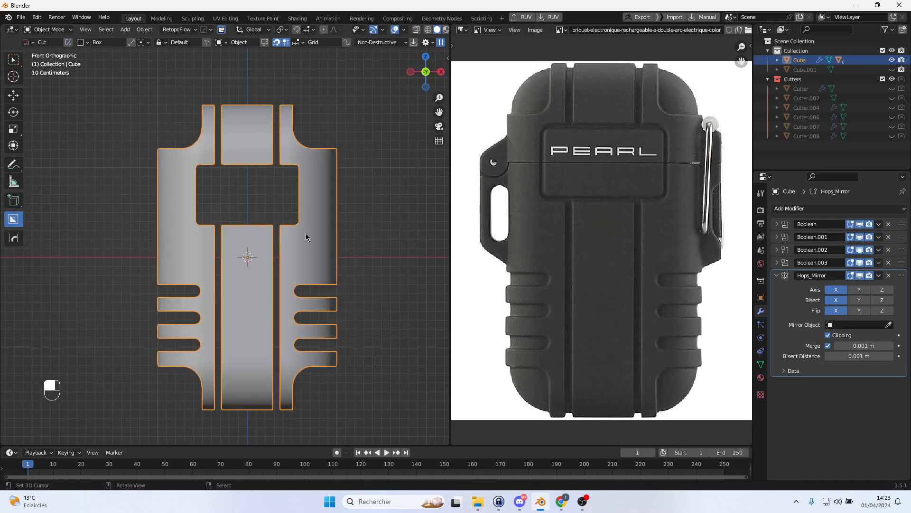
pyautogui.scroll(1, 305, 236)
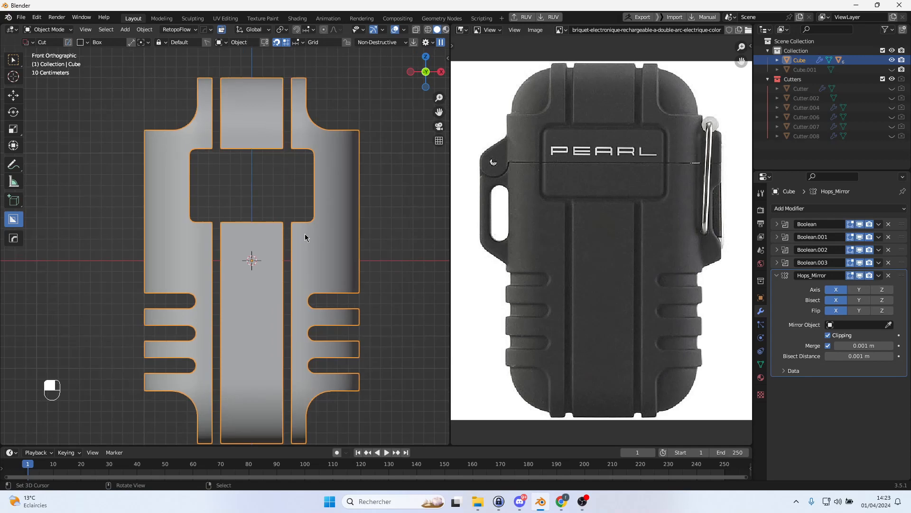
# Apply all Boolean and mirror modifiers on the body with Smart Apply and check the resulting mesh in Edit Mode
pyautogui.click(861, 263)
pyautogui.click(860, 264)
pyautogui.press('q')
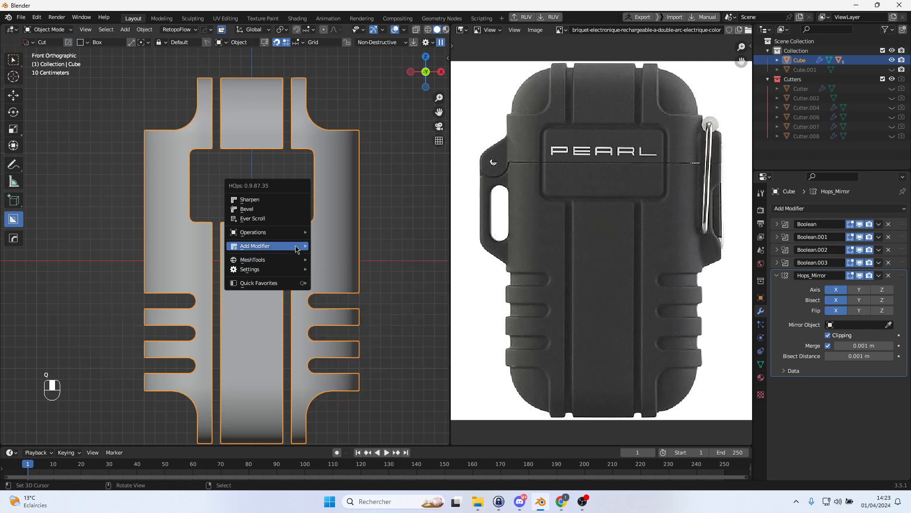
pyautogui.moveTo(292, 262)
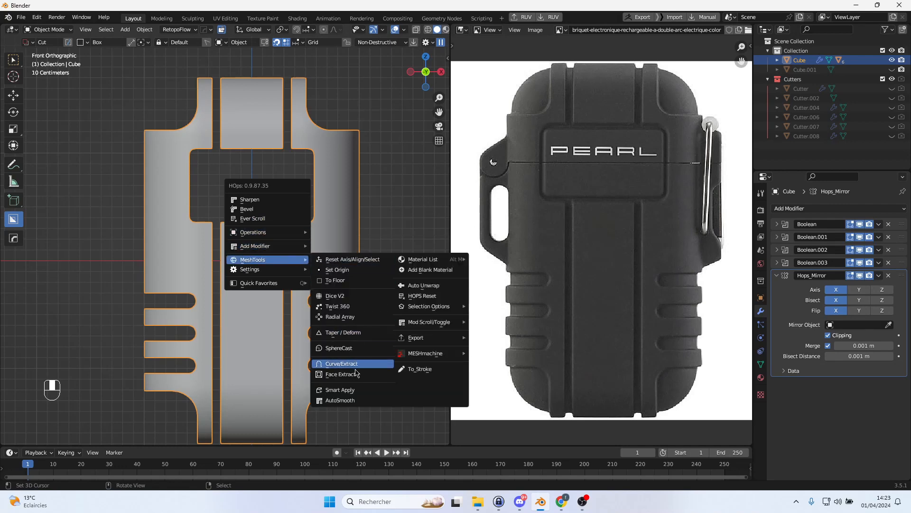
pyautogui.click(361, 398)
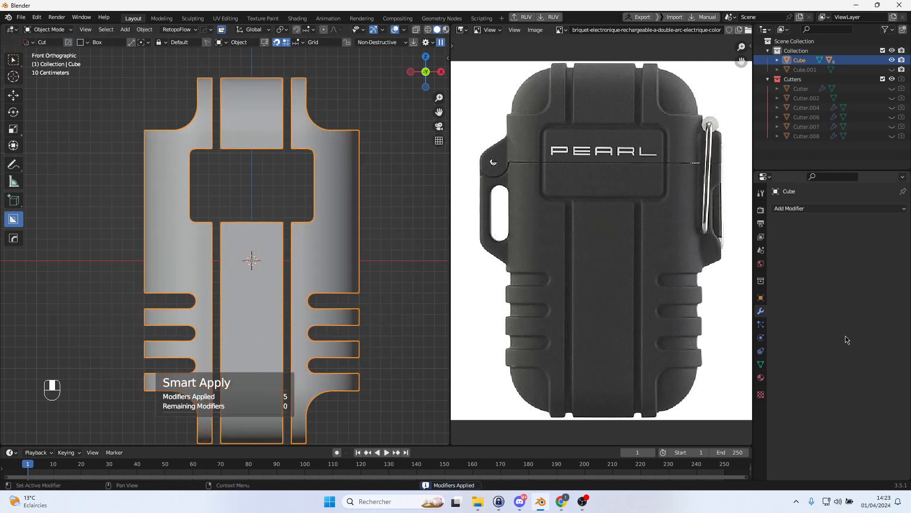
pyautogui.scroll(-3, 285, 213)
pyautogui.moveTo(265, 209); pyautogui.dragTo(289, 215, button='middle')
pyautogui.press('Tab')
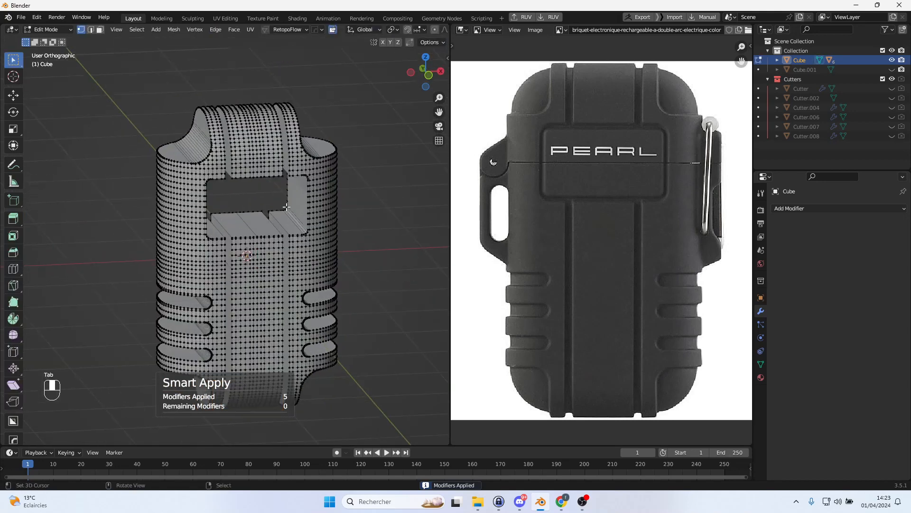
pyautogui.press('Tab')
pyautogui.press('KP_1')
# Add a cube mesh for the logo plate and scale it uniformly to about 0.405
pyautogui.scroll(4, 282, 200)
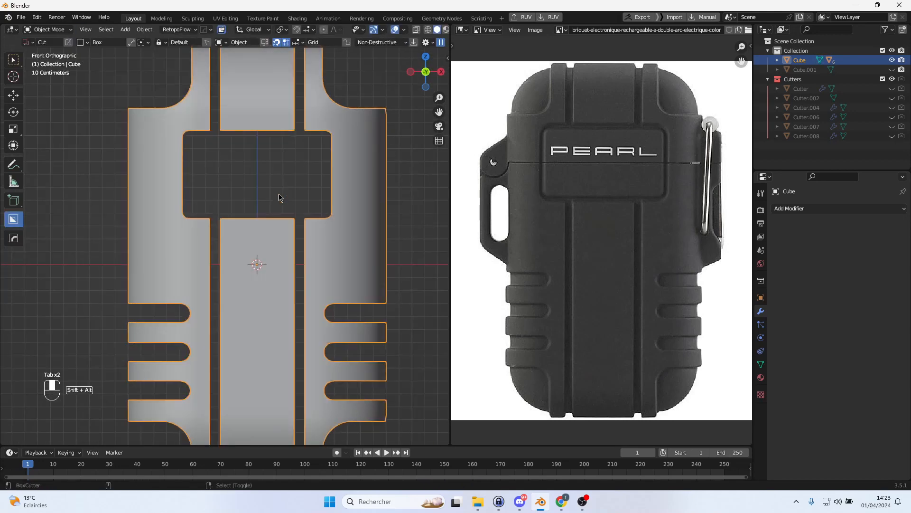
pyautogui.scroll(2, 249, 171)
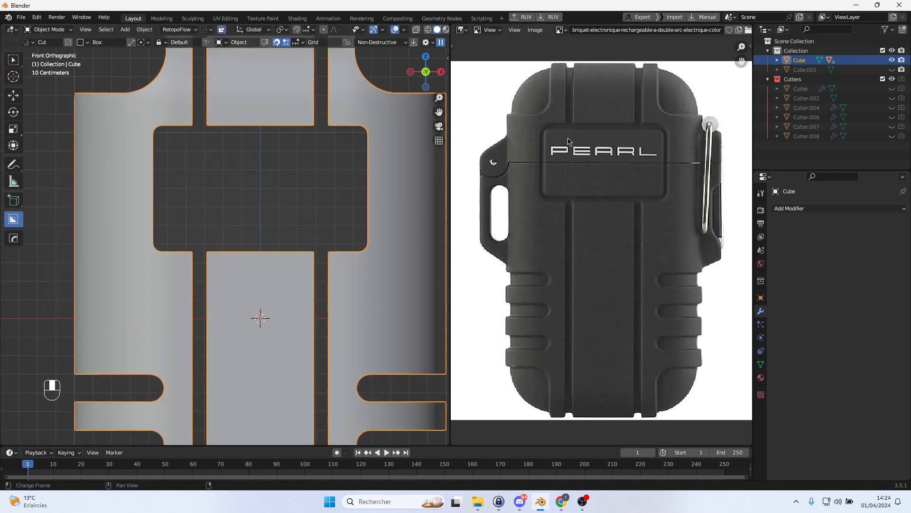
pyautogui.keyDown('shift'); pyautogui.scroll(2, 214, 167); pyautogui.keyUp('shift')
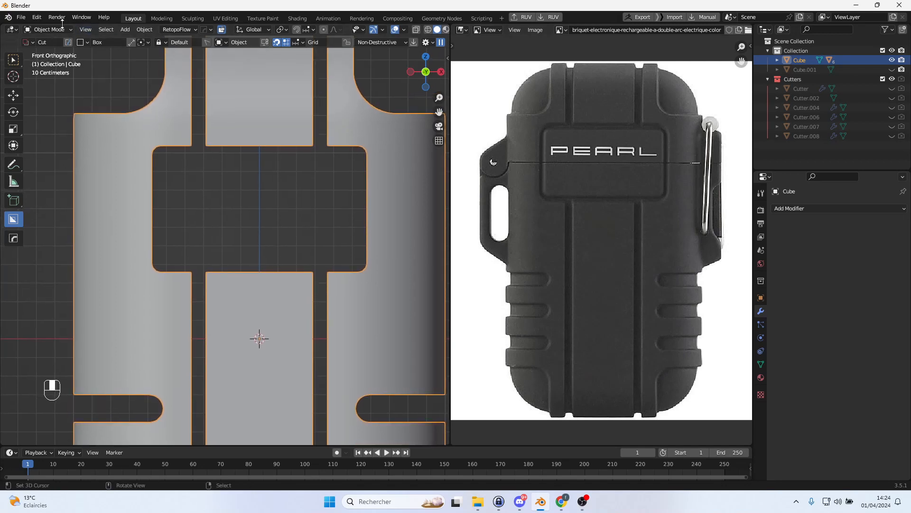
pyautogui.click(108, 32)
pyautogui.moveTo(125, 30)
pyautogui.moveTo(147, 41)
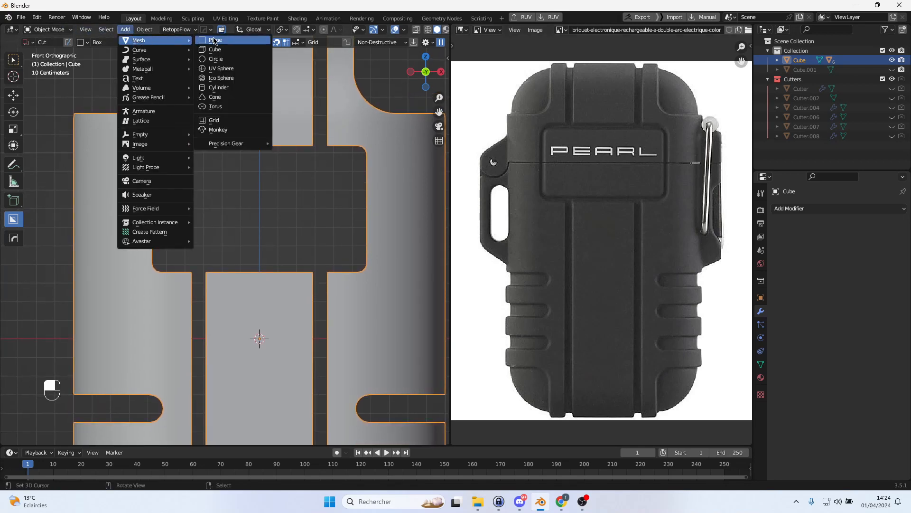
pyautogui.click(239, 51)
pyautogui.scroll(-2, 278, 179)
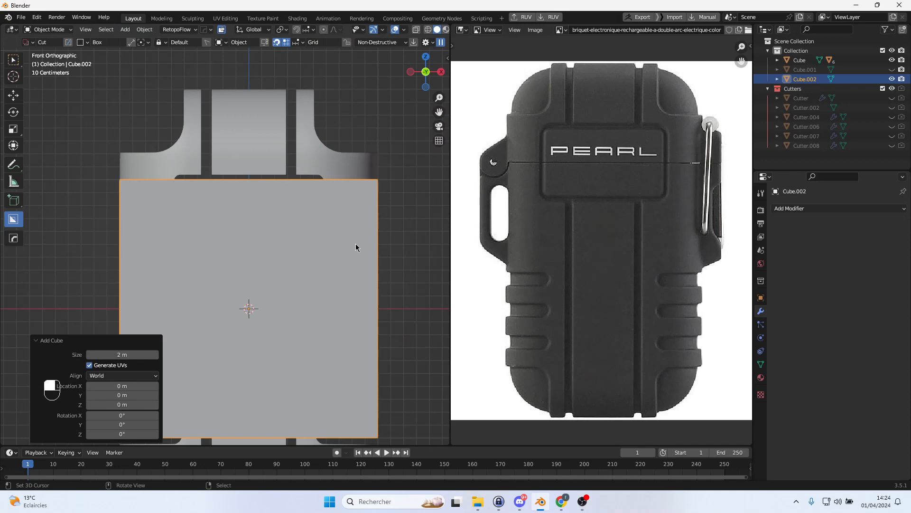
pyautogui.press('s')
pyautogui.click(271, 266)
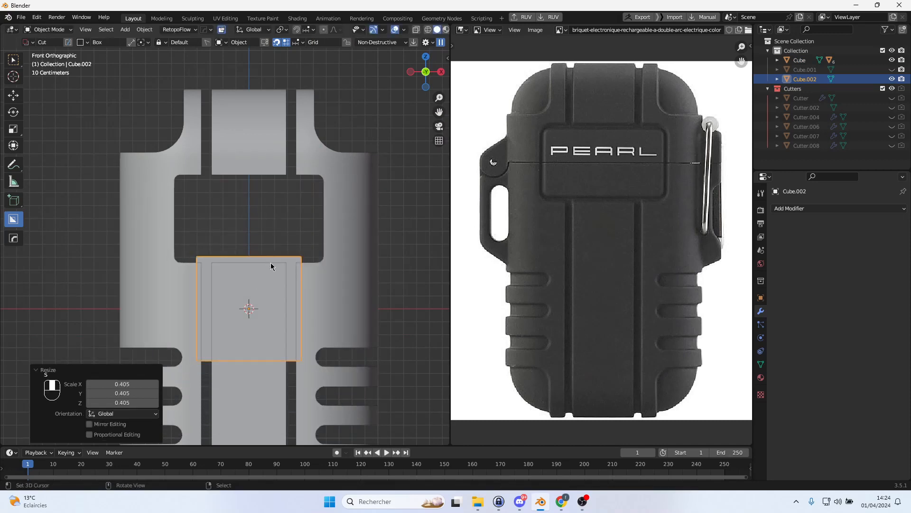
# Move the plate cube up 0.7 m along Z into the logo opening and scale it by 1.366 along X
pyautogui.press('g')
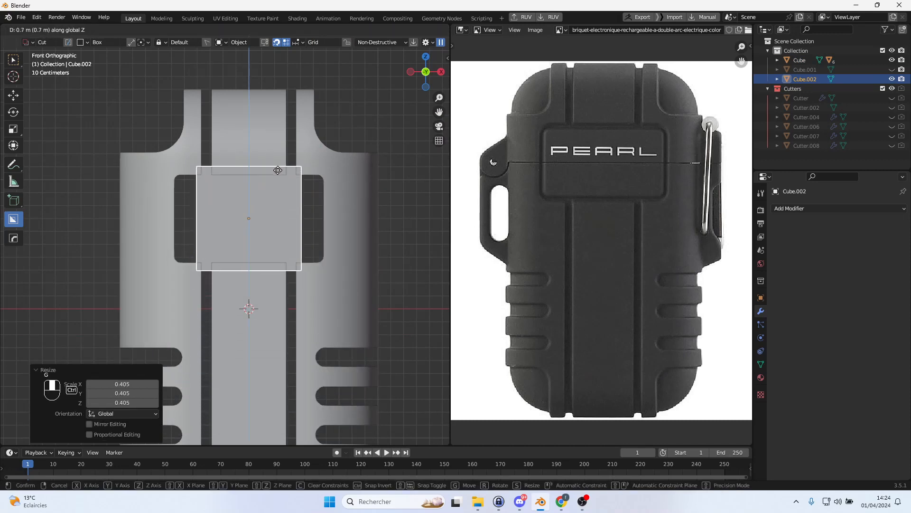
pyautogui.click(277, 169)
pyautogui.scroll(2, 277, 195)
pyautogui.press('s')
pyautogui.press('x')
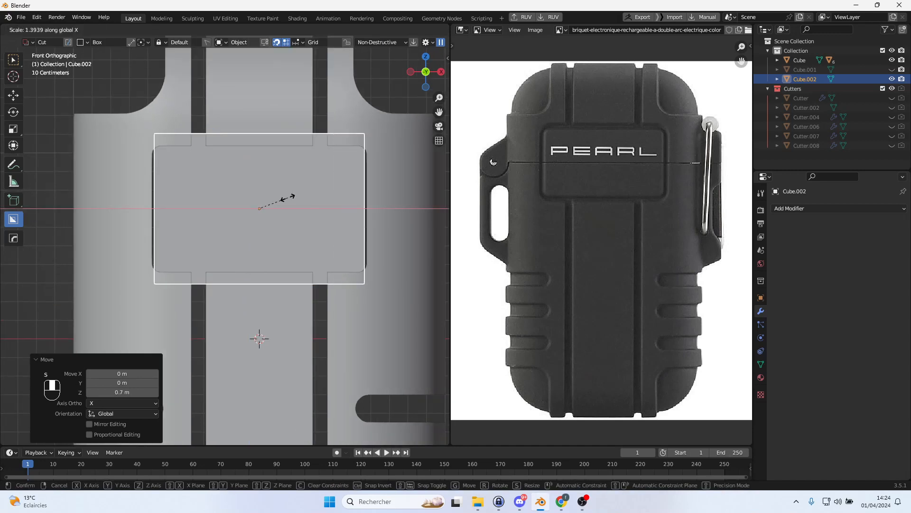
pyautogui.click(288, 199)
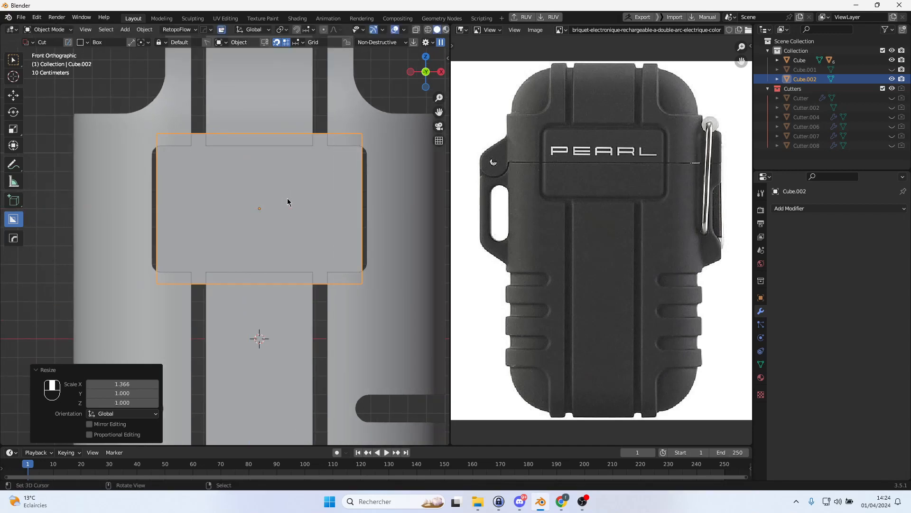
# Scale the plate cube to about 0.76 along Z and shift it down about 0.0026 m to centre it in the opening
pyautogui.press('s')
pyautogui.press('z')
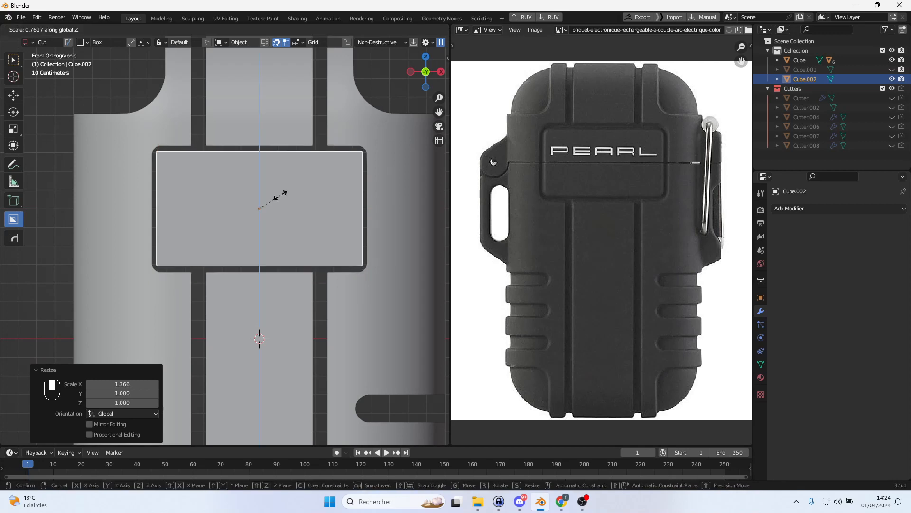
pyautogui.click(280, 196)
pyautogui.press('g')
pyautogui.press('z')
pyautogui.click(283, 200)
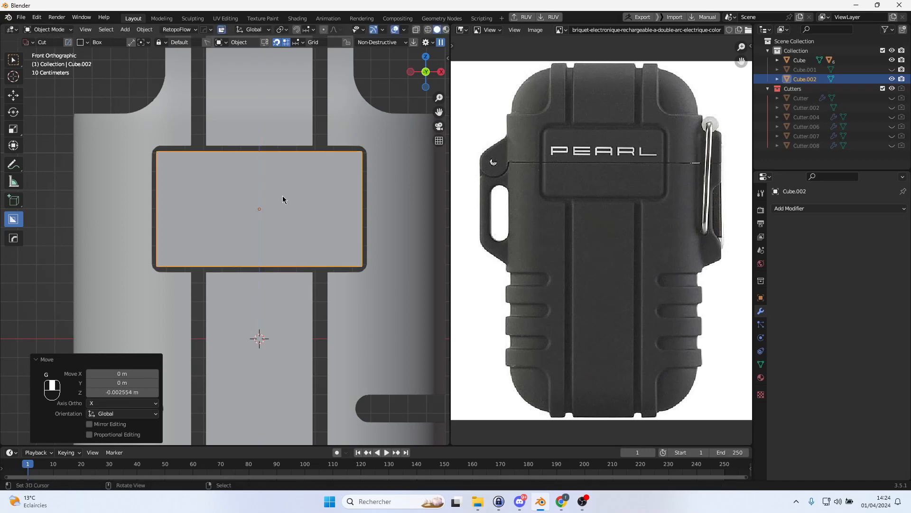
# Stretch the plate cube by 1.447 along Y to meet the body's front surface, using wireframe shading, and restore solid shading
pyautogui.moveTo(280, 205); pyautogui.dragTo(401, 212, button='middle')
pyautogui.scroll(3, 347, 187)
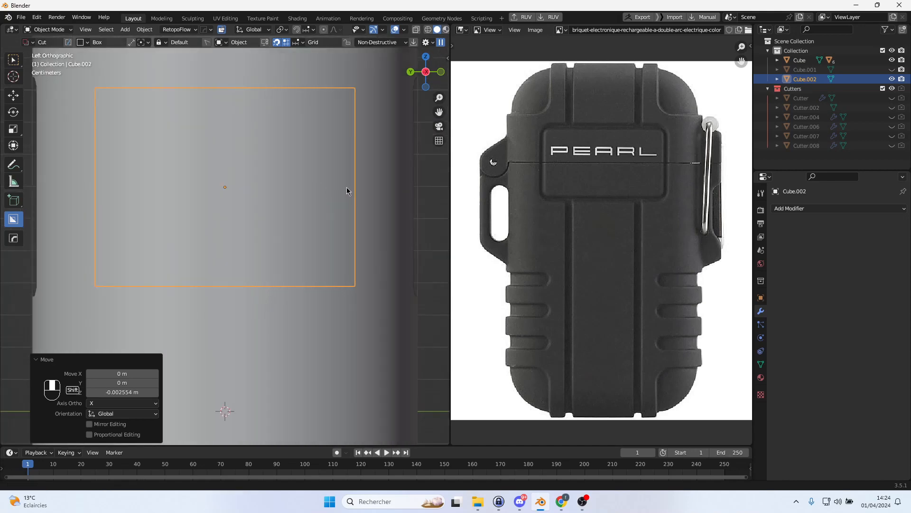
pyautogui.press('z')
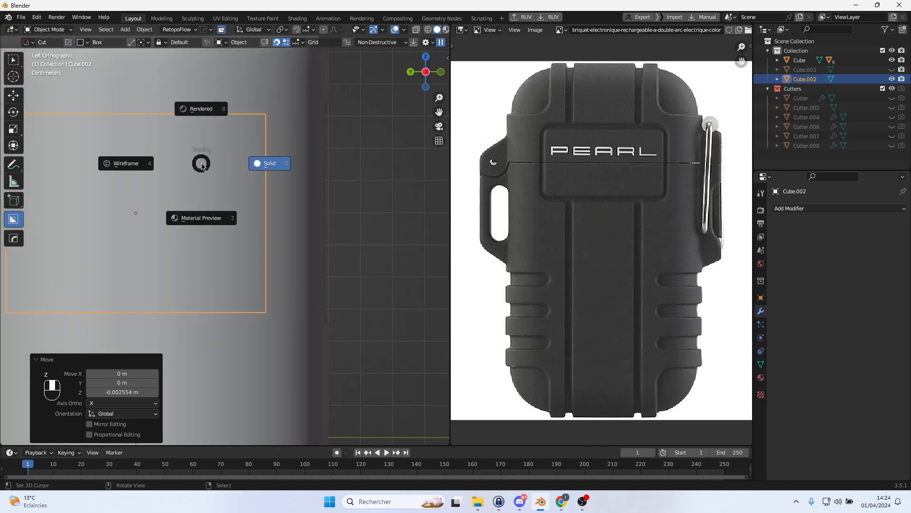
pyautogui.click(127, 165)
pyautogui.keyDown('shift'); pyautogui.moveTo(286, 198); pyautogui.dragTo(280, 223, button='middle'); pyautogui.keyUp('shift')
pyautogui.scroll(3, 280, 223)
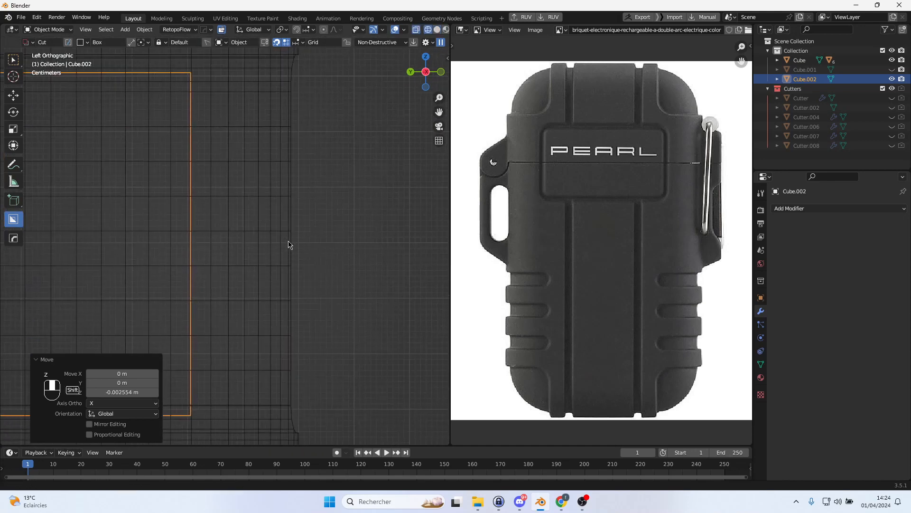
pyautogui.scroll(3, 288, 237)
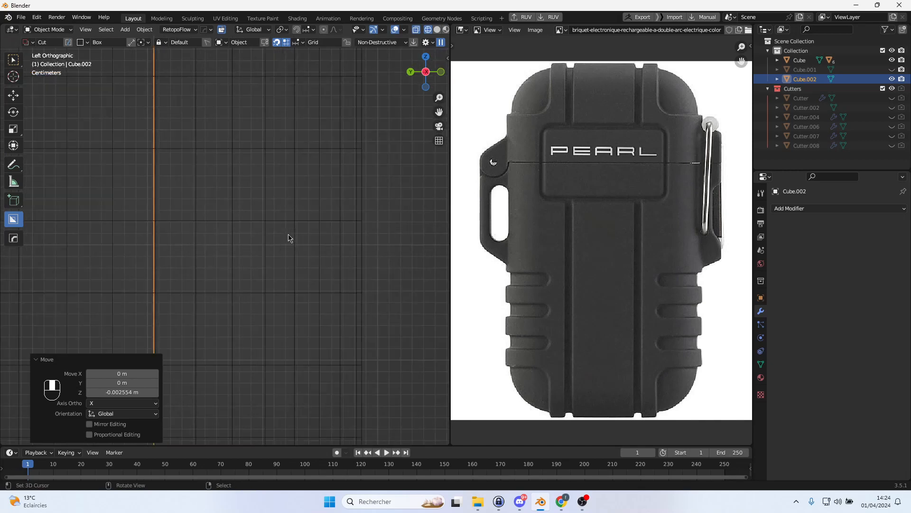
pyautogui.press('s')
pyautogui.press('y')
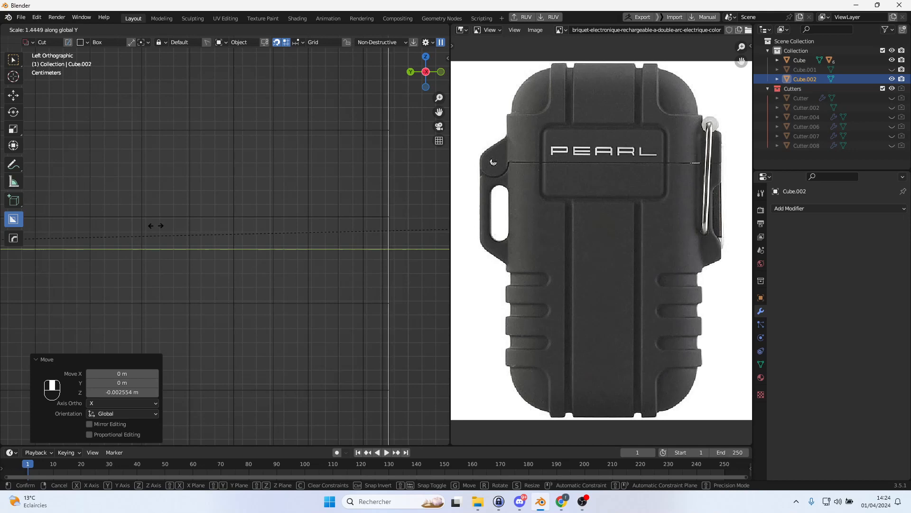
pyautogui.click(159, 225)
pyautogui.scroll(-2, 230, 218)
pyautogui.scroll(-4, 223, 233)
pyautogui.press('KP_1')
pyautogui.press('z')
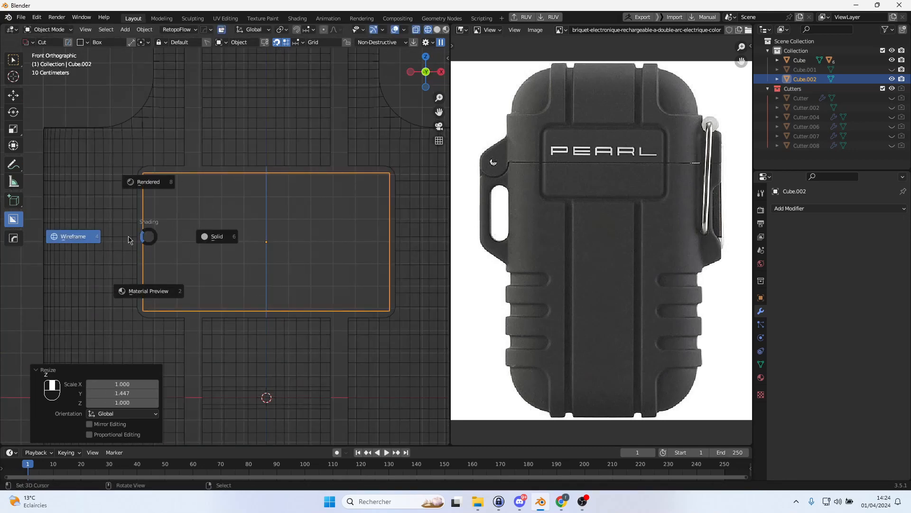
pyautogui.click(218, 240)
# Select the plate cube's four corner edges running front to back in Edit Mode
pyautogui.scroll(-2, 218, 240)
pyautogui.moveTo(218, 240)
pyautogui.mouseDown(button='middle')
pyautogui.moveTo(219, 252)
pyautogui.moveTo(252, 268)
pyautogui.moveTo(242, 244)
pyautogui.mouseUp(button='middle')
pyautogui.press('Tab')
pyautogui.click(88, 29)
pyautogui.rightClick(145, 180)
pyautogui.moveTo(305, 220); pyautogui.dragTo(236, 213, button='middle')
pyautogui.keyDown('shift'); pyautogui.rightClick(384, 175); pyautogui.keyUp('shift')
pyautogui.moveTo(382, 296); pyautogui.dragTo(380, 268, button='middle')
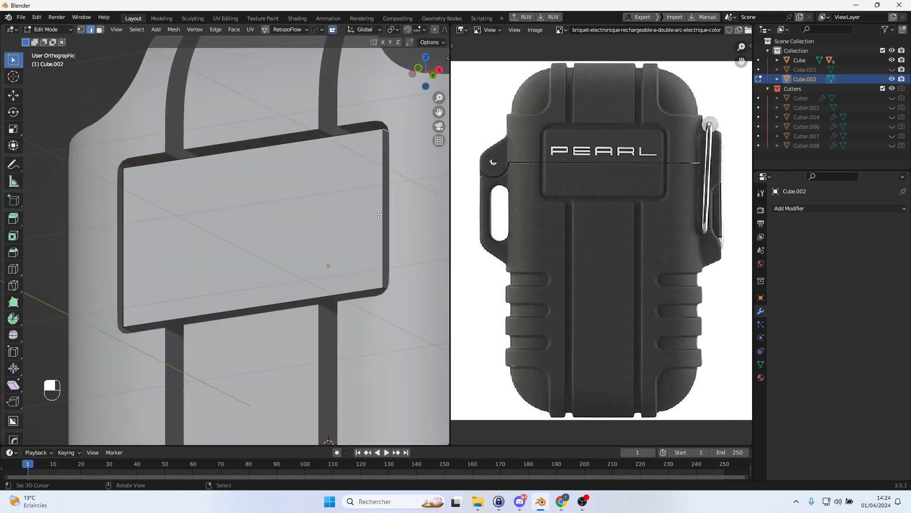
pyautogui.keyDown('shift'); pyautogui.rightClick(385, 289); pyautogui.keyUp('shift')
pyautogui.moveTo(241, 283); pyautogui.dragTo(205, 295, button='middle')
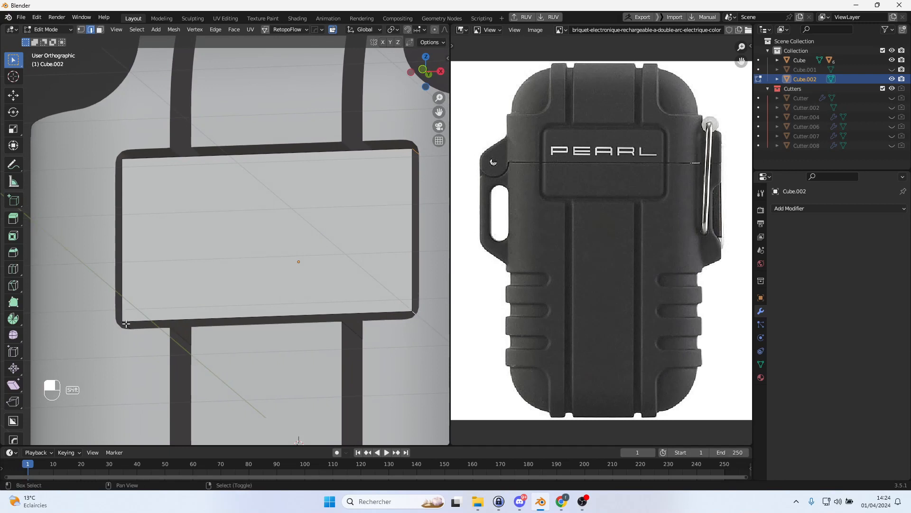
# Cancel the trial corner bevel and apply all transforms to the plate cube in Object Mode
pyautogui.press('KP_1')
pyautogui.hotkey('ctrl', 'b')
pyautogui.rightClick(328, 254)
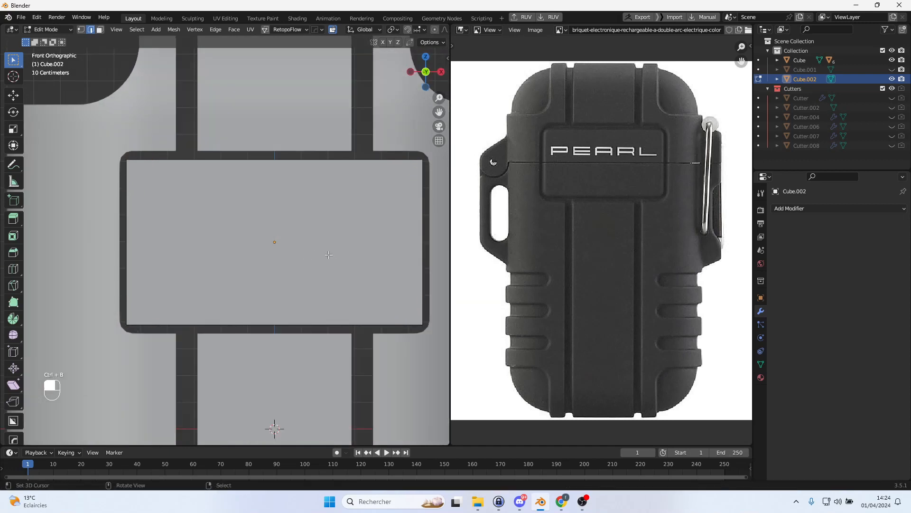
pyautogui.press('Tab')
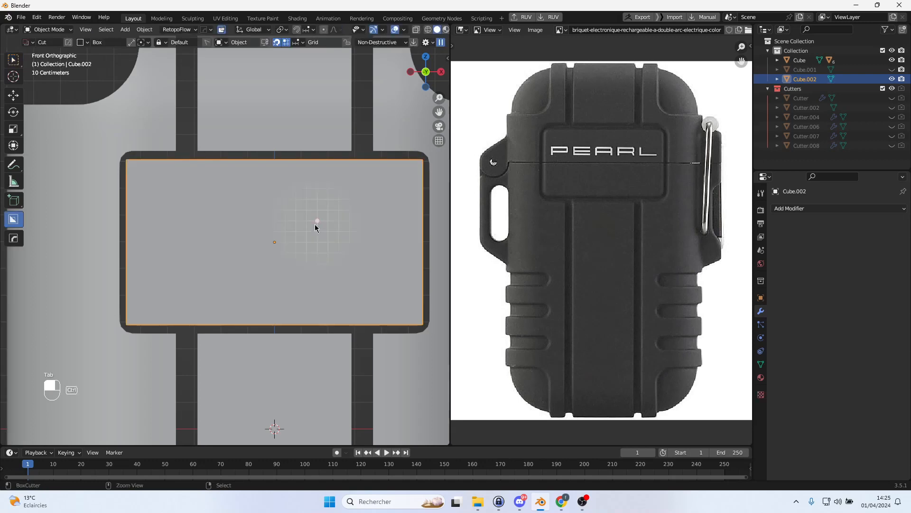
pyautogui.hotkey('ctrl', 'a')
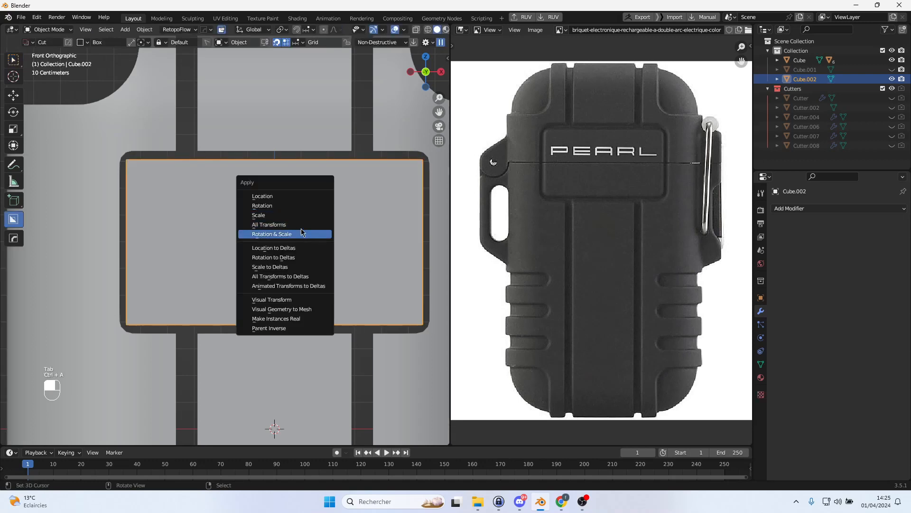
pyautogui.click(299, 225)
# Bevel the plate's four corner edges by 0.0538 m with 20 segments and scale them by 1.038 along Z
pyautogui.press('Tab')
pyautogui.hotkey('ctrl', 'b')
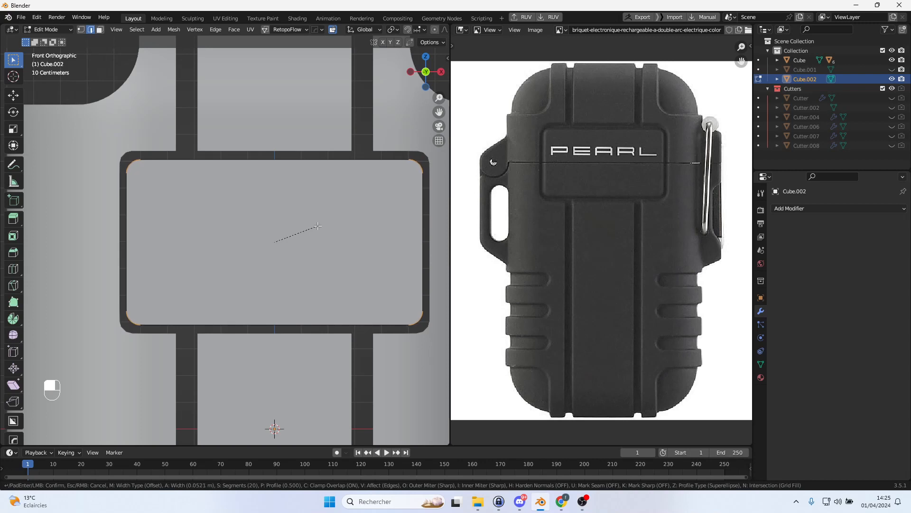
pyautogui.click(318, 226)
pyautogui.press('s')
pyautogui.press('z')
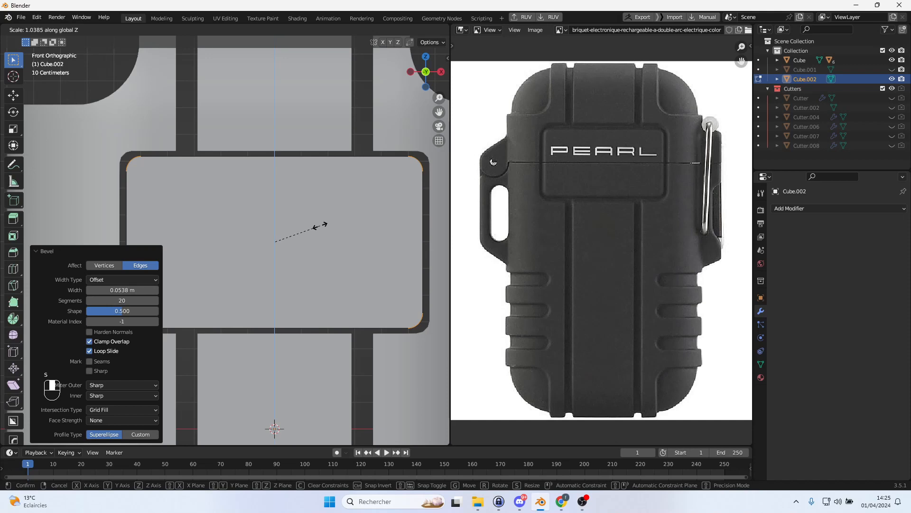
pyautogui.click(320, 226)
# Scale the plate by 0.976 along Z and about 0.988 along X, leave Edit Mode, and inspect its fit in the opening
pyautogui.scroll(-6, 320, 226)
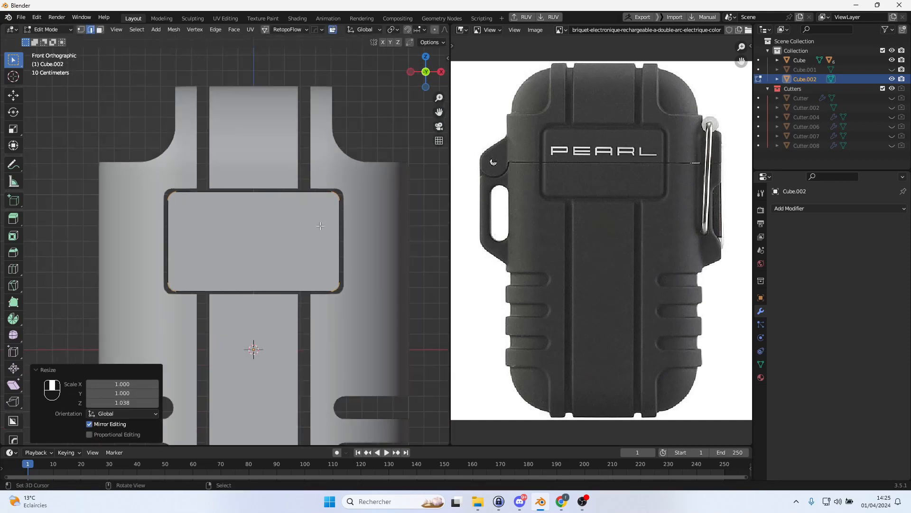
pyautogui.scroll(2, 326, 241)
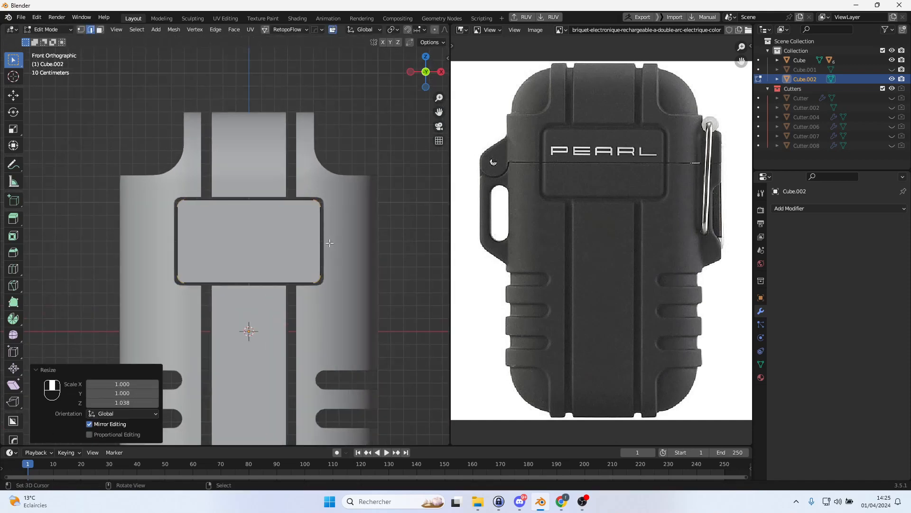
pyautogui.press('s')
pyautogui.press('z')
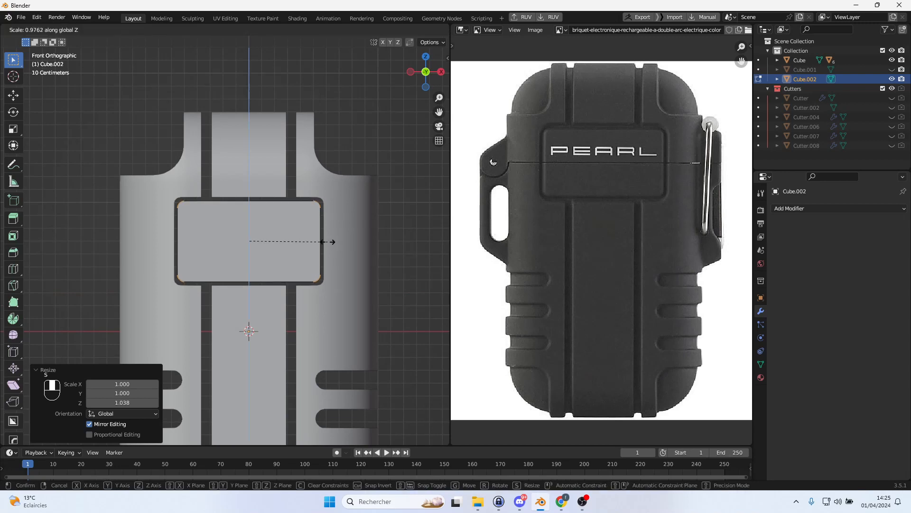
pyautogui.click(327, 241)
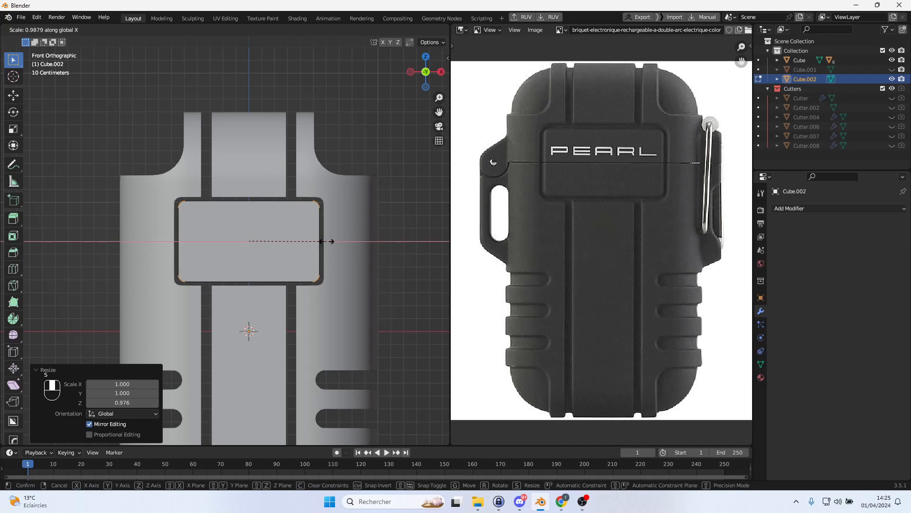
pyautogui.scroll(-2, 370, 237)
pyautogui.press('Tab')
pyautogui.click(370, 237)
pyautogui.moveTo(370, 237); pyautogui.dragTo(307, 269, button='middle')
pyautogui.scroll(3, 340, 282)
pyautogui.scroll(4, 306, 269)
pyautogui.scroll(-2, 335, 224)
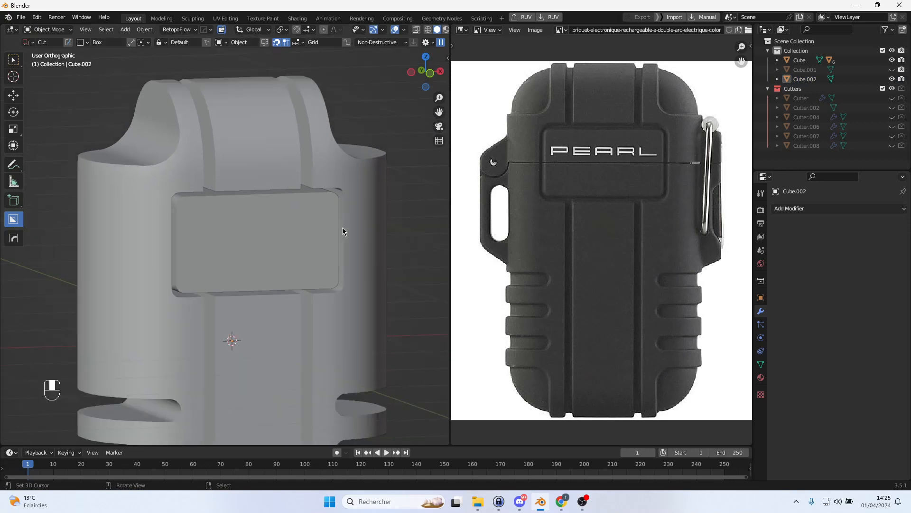
# Join the logo plate with the lighter's outer shell and shade the joined object smooth with Auto Smooth at 30°
pyautogui.click(317, 217)
pyautogui.rightClick(303, 137)
pyautogui.keyDown('shift'); pyautogui.rightClick(314, 216); pyautogui.keyUp('shift')
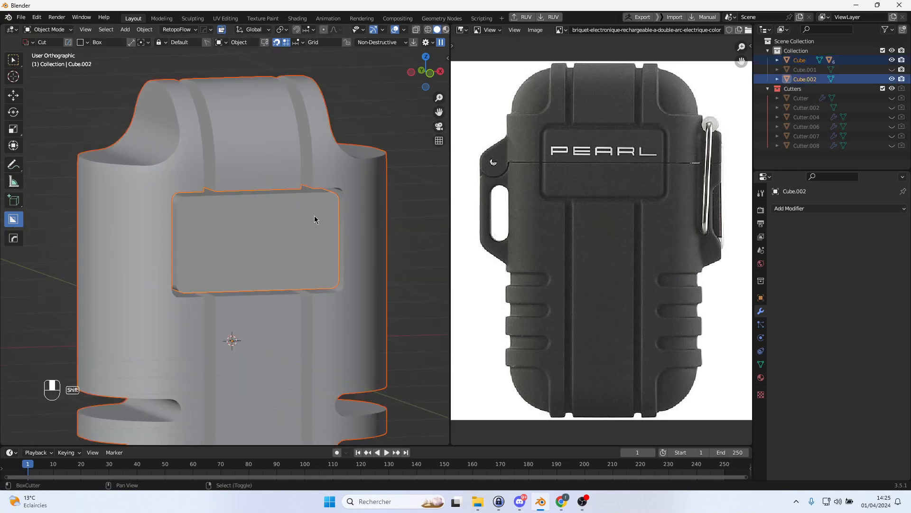
pyautogui.hotkey('ctrl', 'j')
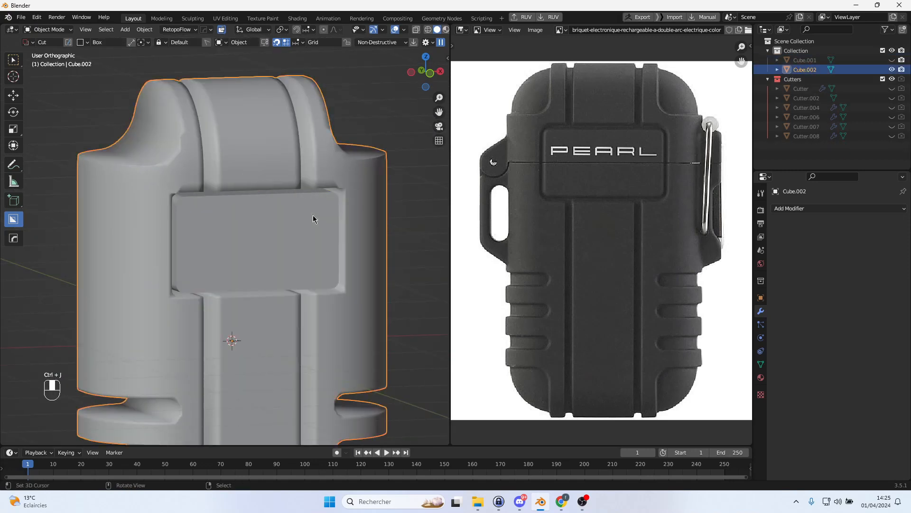
pyautogui.press('w')
pyautogui.click(121, 268)
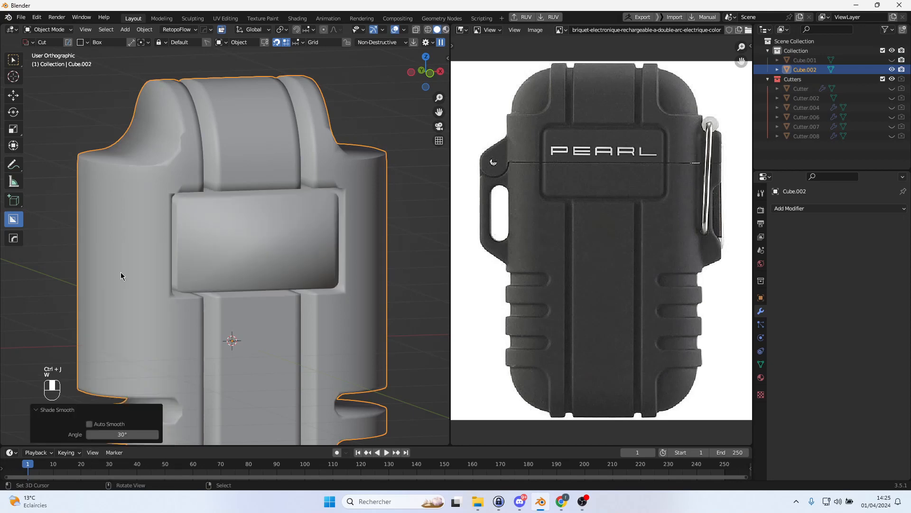
pyautogui.click(95, 427)
pyautogui.moveTo(252, 374); pyautogui.dragTo(338, 351, button='middle')
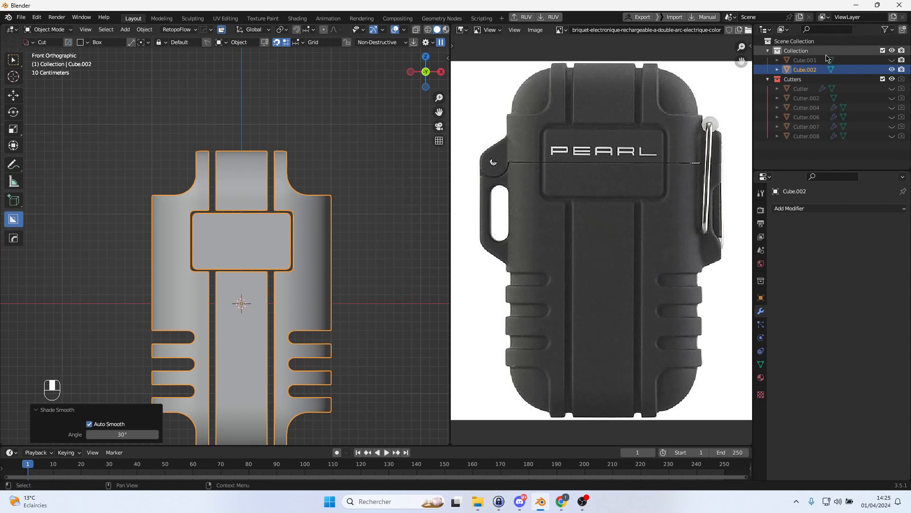
# Unhide the inner body Cube.001, widen the 3D viewport and enable Cavity shading with type Both
pyautogui.click(893, 60)
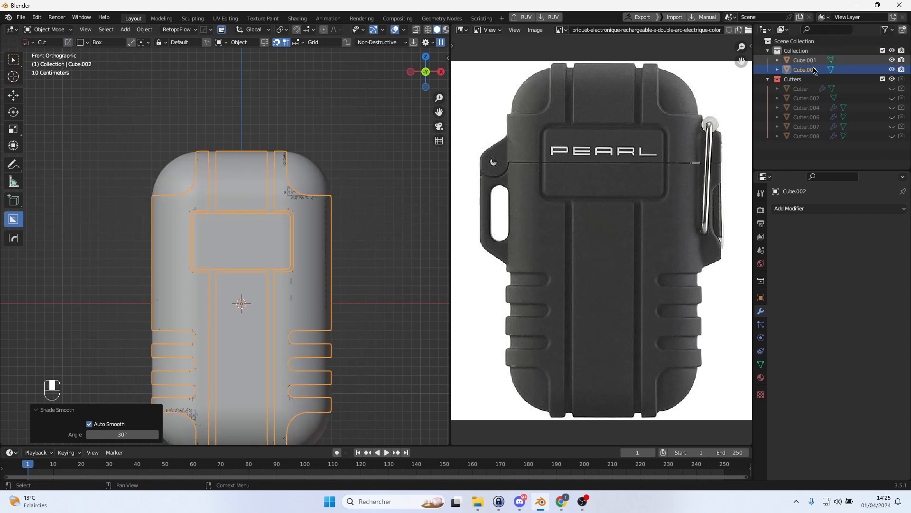
pyautogui.moveTo(449, 157); pyautogui.dragTo(582, 157)
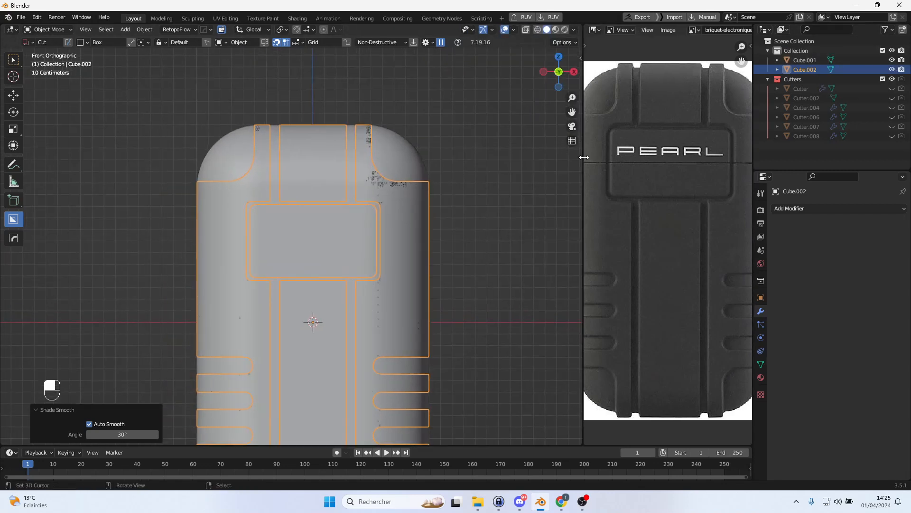
pyautogui.click(575, 30)
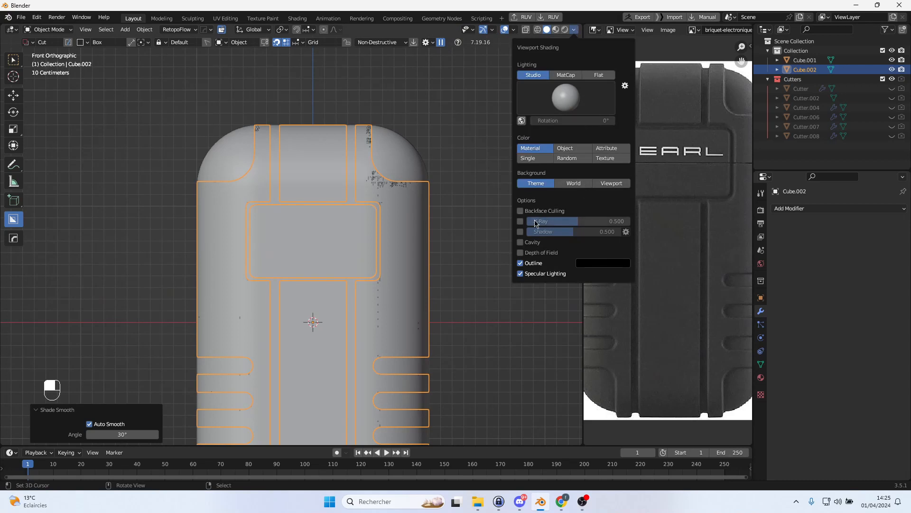
pyautogui.click(521, 242)
pyautogui.click(609, 242)
pyautogui.click(605, 275)
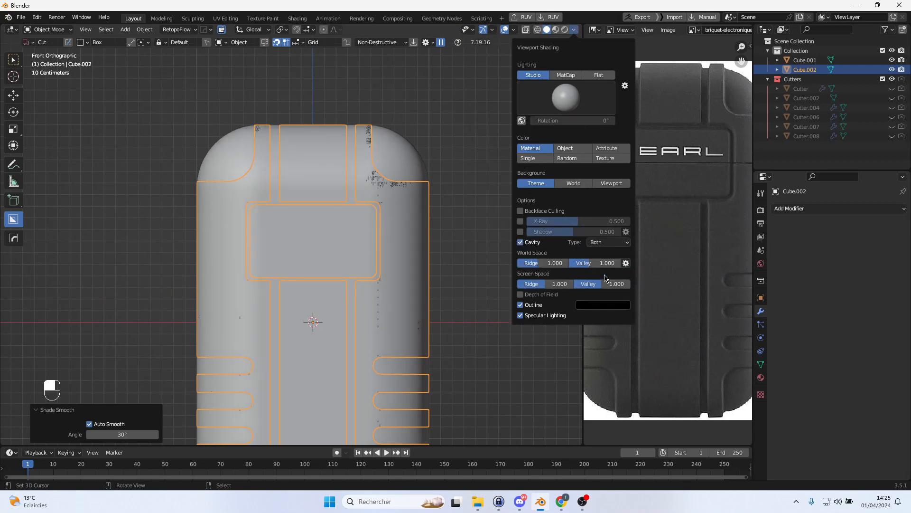
# Scale the inner body uniformly to about 0.984 so it sits slightly below the outer shell
pyautogui.moveTo(413, 203)
pyautogui.mouseDown(button='middle')
pyautogui.moveTo(449, 218)
pyautogui.moveTo(444, 138)
pyautogui.mouseUp(button='middle')
pyautogui.click(444, 138)
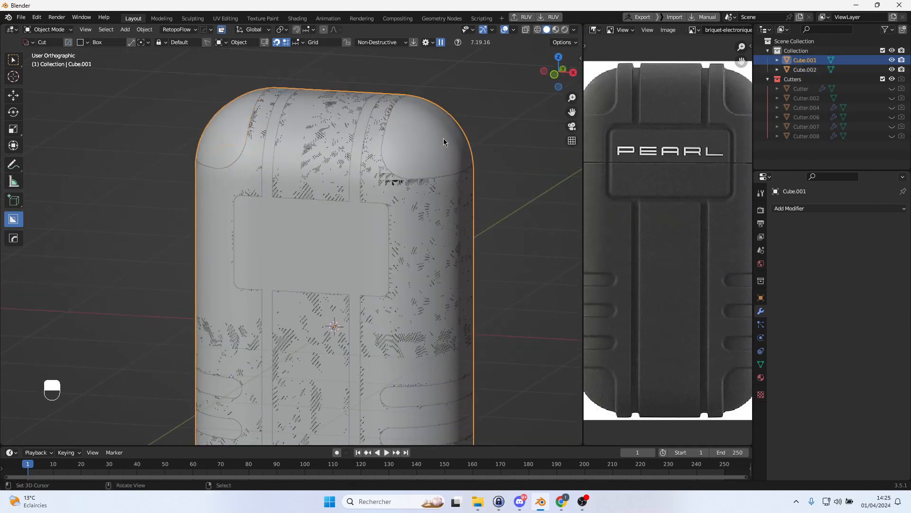
pyautogui.scroll(5, 411, 198)
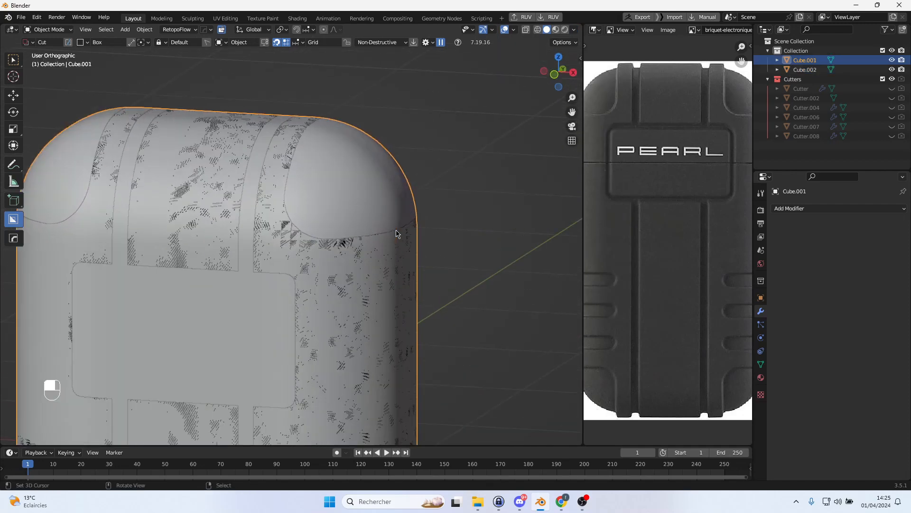
pyautogui.scroll(2, 396, 233)
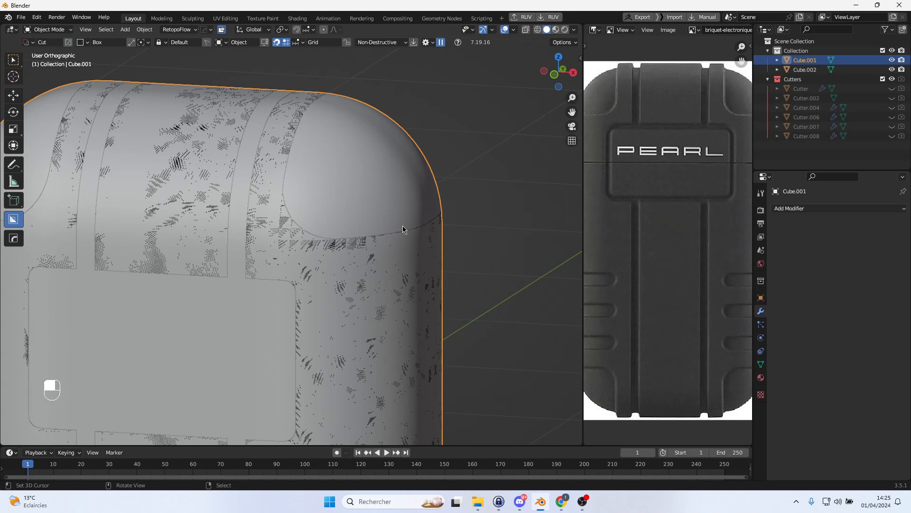
pyautogui.press('s')
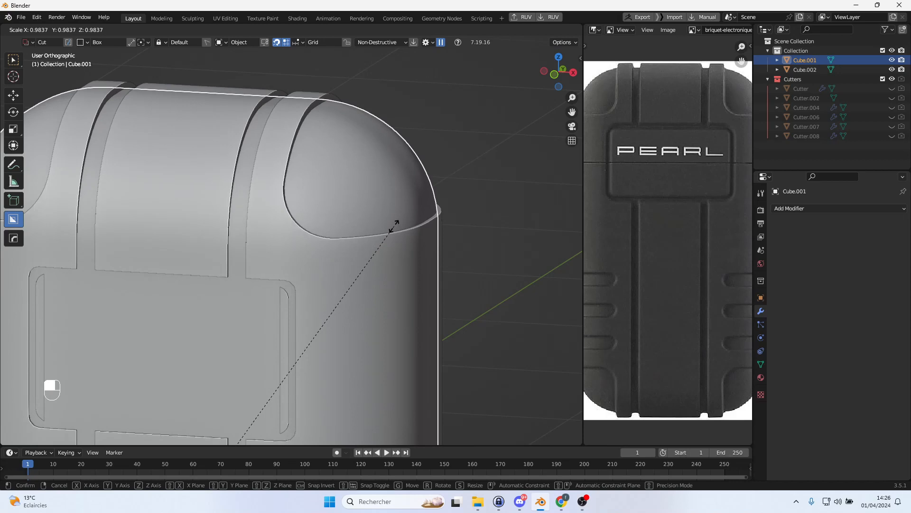
pyautogui.click(395, 226)
# Open the outer shell Cube.002 in Edit Mode and use face selection with the logo plate's faces selected
pyautogui.moveTo(219, 252); pyautogui.dragTo(345, 139, button='middle')
pyautogui.click(238, 235)
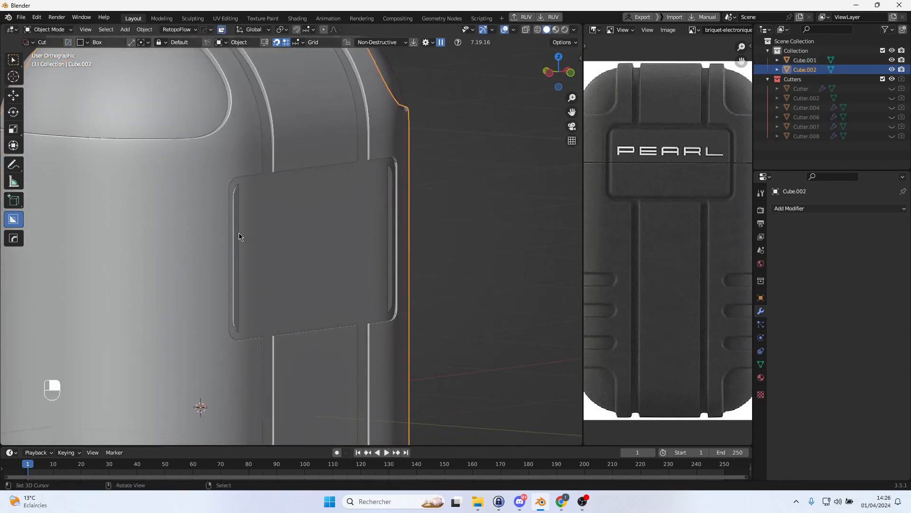
pyautogui.moveTo(235, 227); pyautogui.dragTo(328, 217, button='middle')
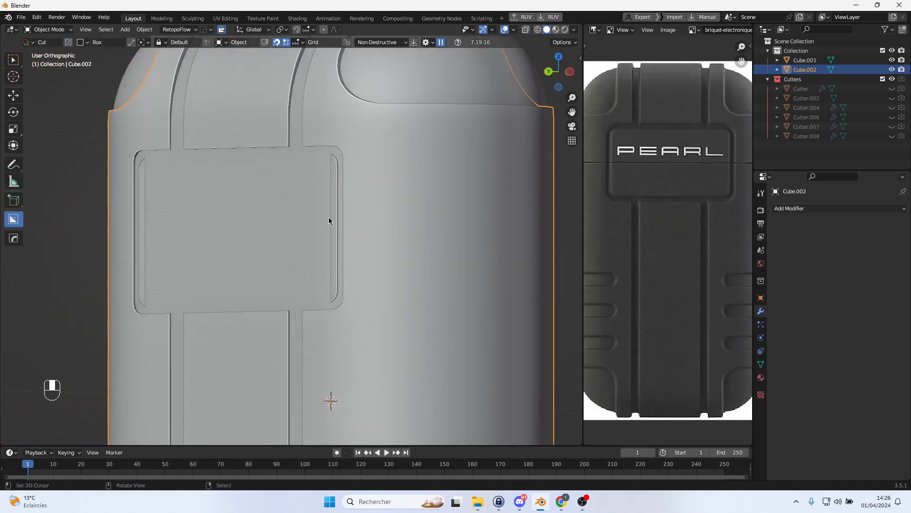
pyautogui.click(161, 200)
pyautogui.press('Tab')
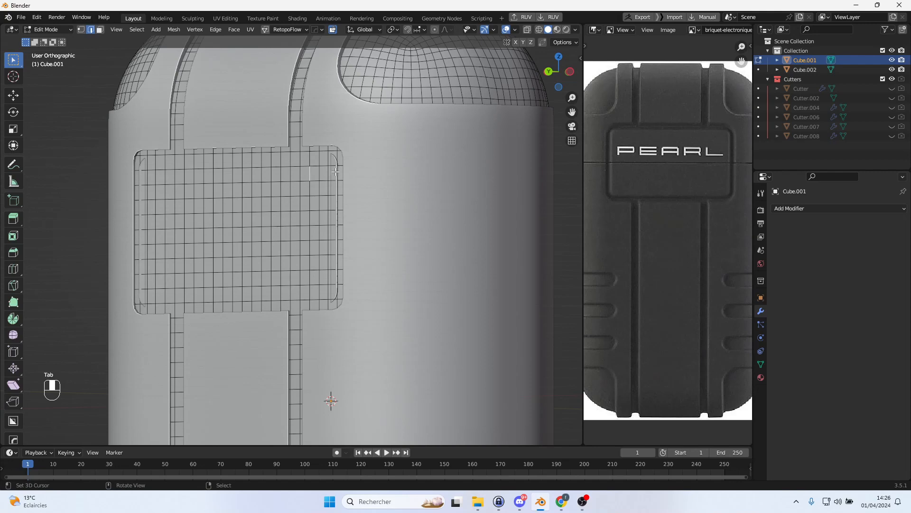
pyautogui.press('Tab')
pyautogui.click(344, 138)
pyautogui.press('Tab')
pyautogui.rightClick(303, 180)
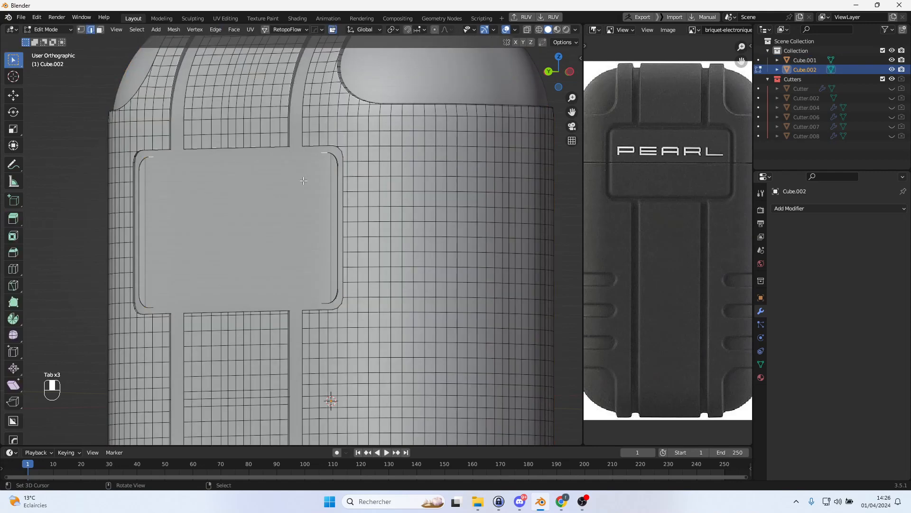
pyautogui.click(99, 29)
pyautogui.rightClick(311, 225)
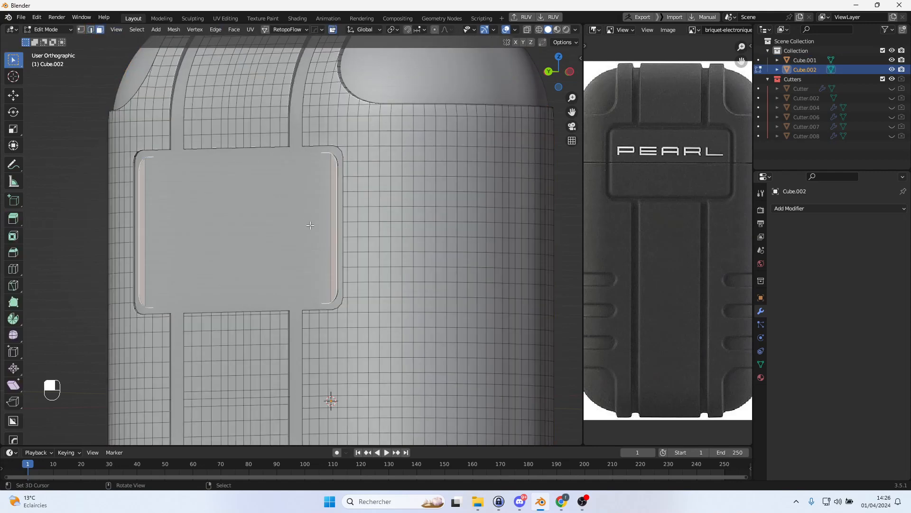
# Scale the plate by 1.023 along Y from the side view and return to Object Mode
pyautogui.moveTo(310, 226); pyautogui.dragTo(266, 229, button='middle')
pyautogui.scroll(6, 268, 229)
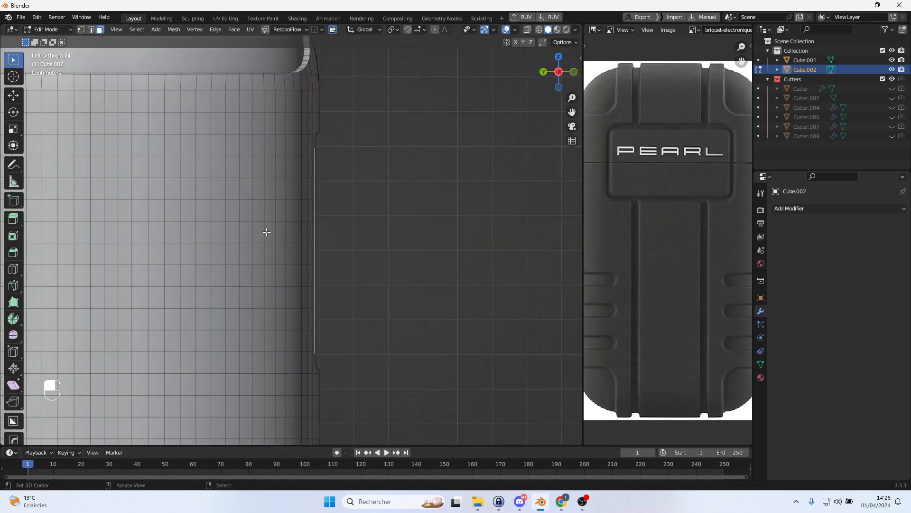
pyautogui.scroll(4, 269, 229)
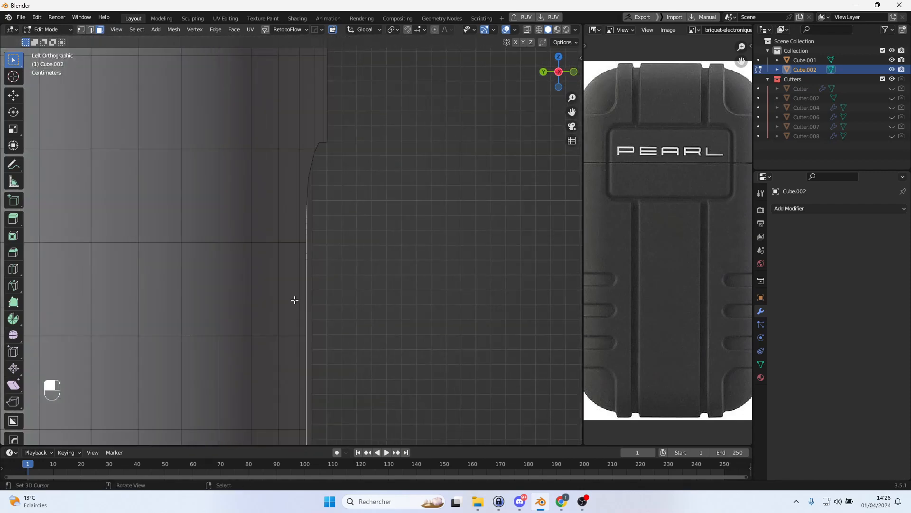
pyautogui.keyDown('shift'); pyautogui.moveTo(296, 293); pyautogui.dragTo(312, 347, button='middle'); pyautogui.keyUp('shift')
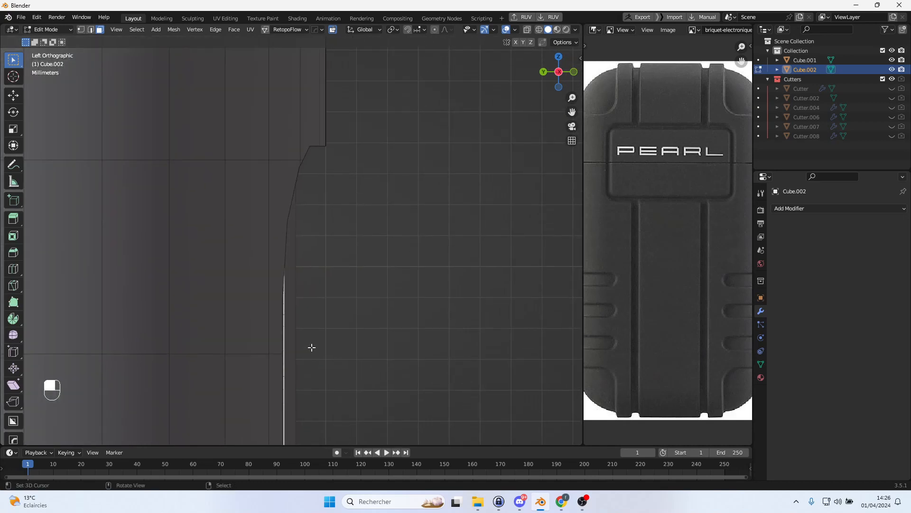
pyautogui.press('s')
pyautogui.press('x')
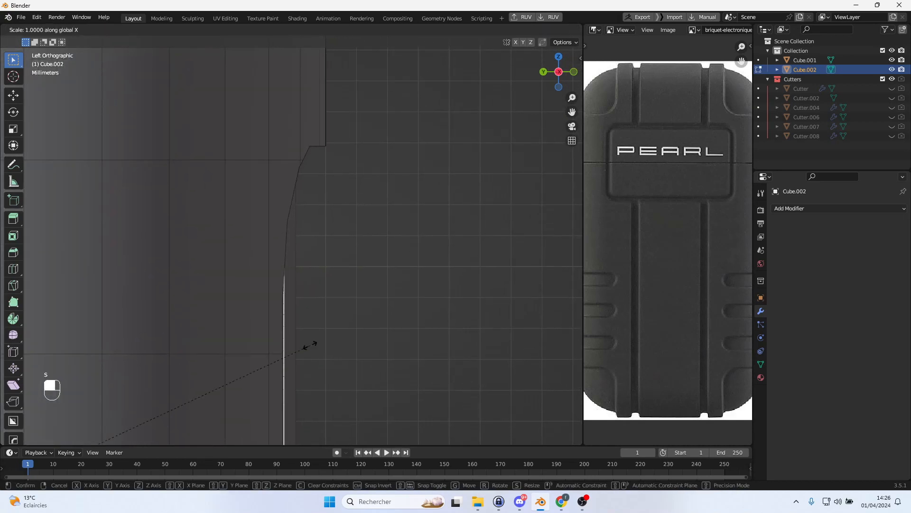
pyautogui.click(359, 343)
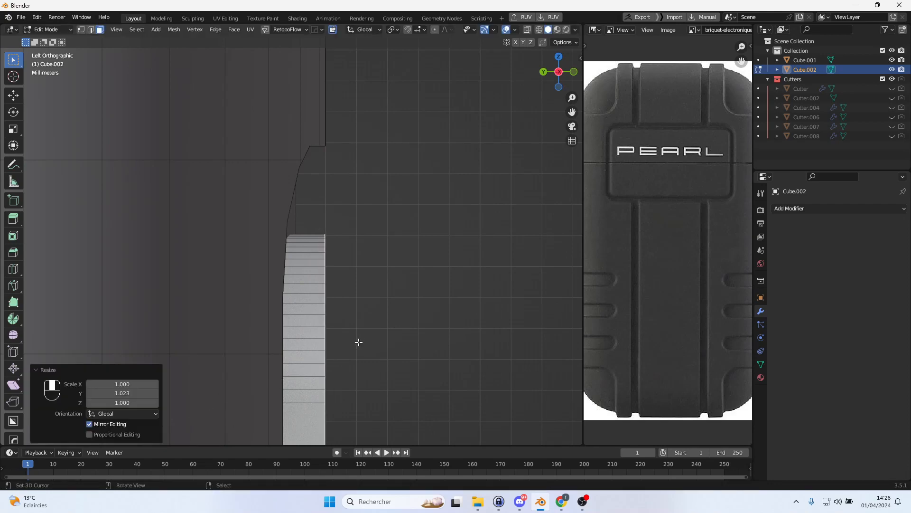
pyautogui.scroll(-5, 346, 341)
pyautogui.press('Tab')
# Deselect the model, widen the reference image area and compare the front view with the reference
pyautogui.scroll(-4, 346, 345)
pyautogui.moveTo(346, 345); pyautogui.dragTo(266, 344, button='middle')
pyautogui.rightClick(365, 323)
pyautogui.scroll(3, 365, 324)
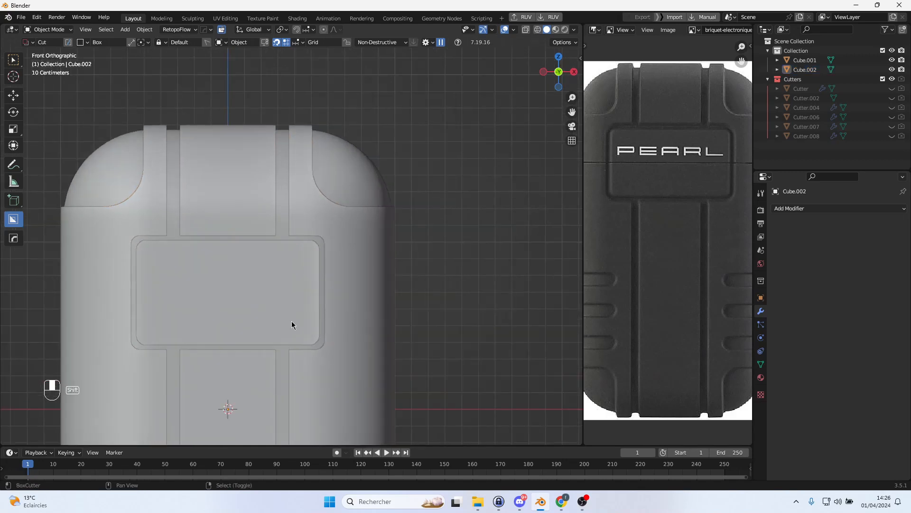
pyautogui.scroll(-4, 300, 250)
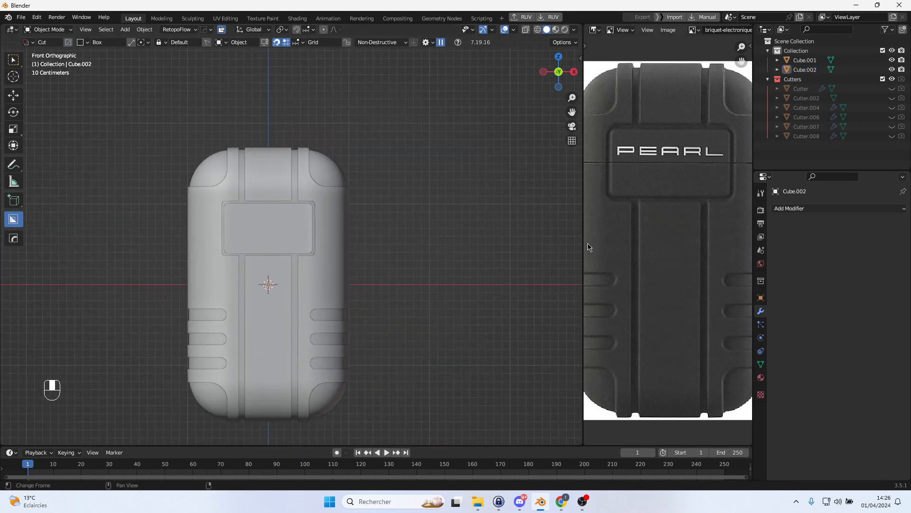
pyautogui.moveTo(584, 244); pyautogui.dragTo(479, 245)
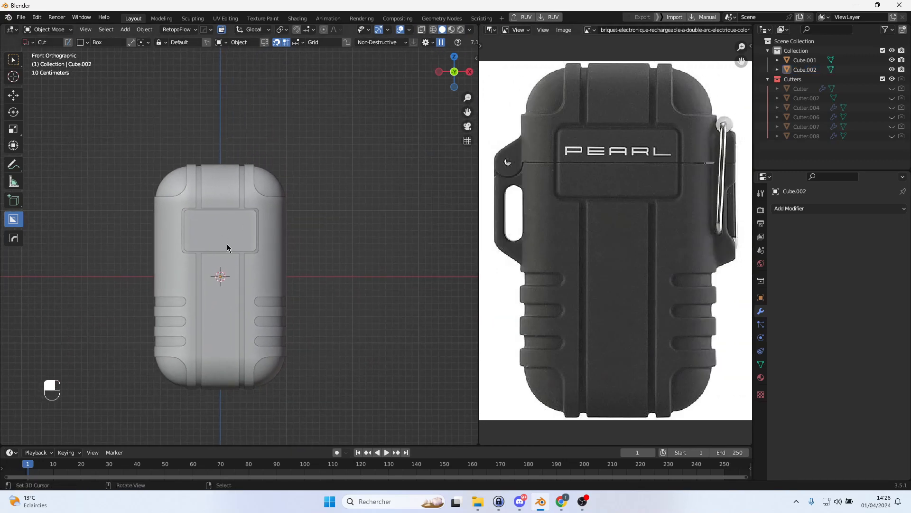
pyautogui.scroll(3, 227, 244)
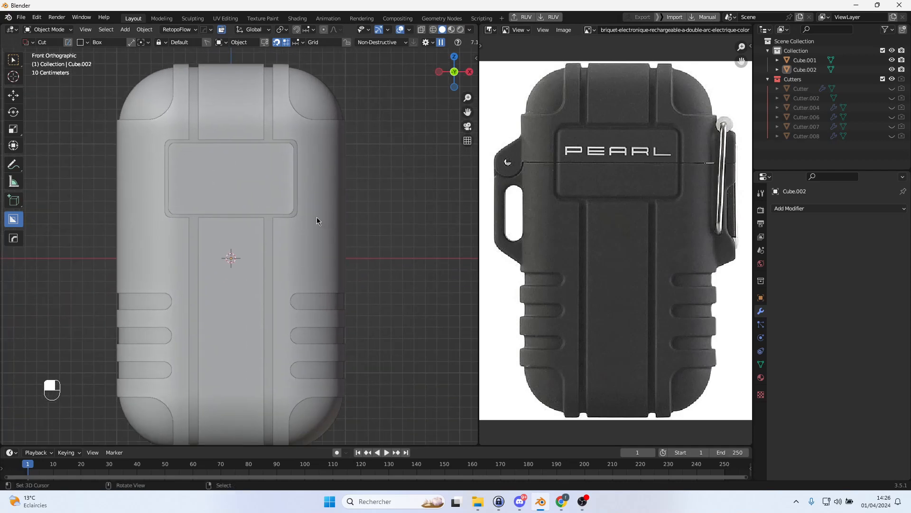
# Save the scene as briquet.blend in the TrimSheets folder
pyautogui.hotkey('ctrl', 's')
pyautogui.click(316, 196)
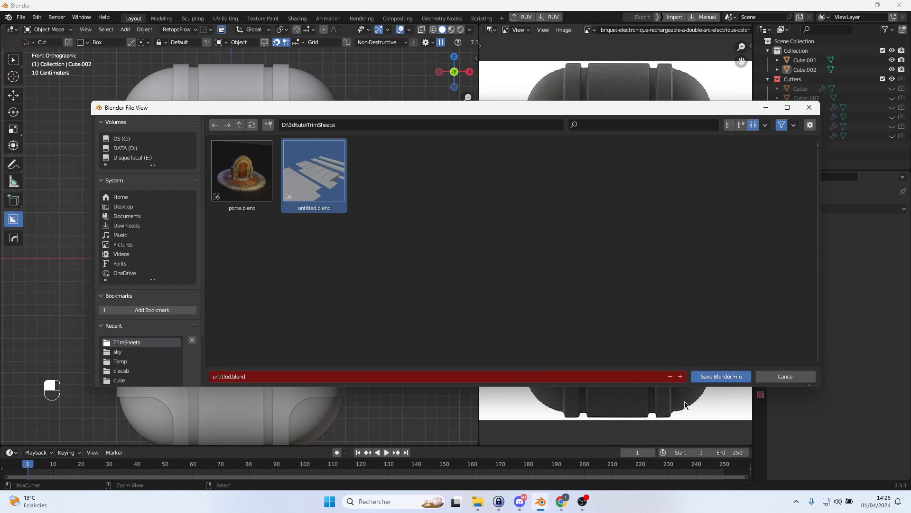
pyautogui.click(280, 379)
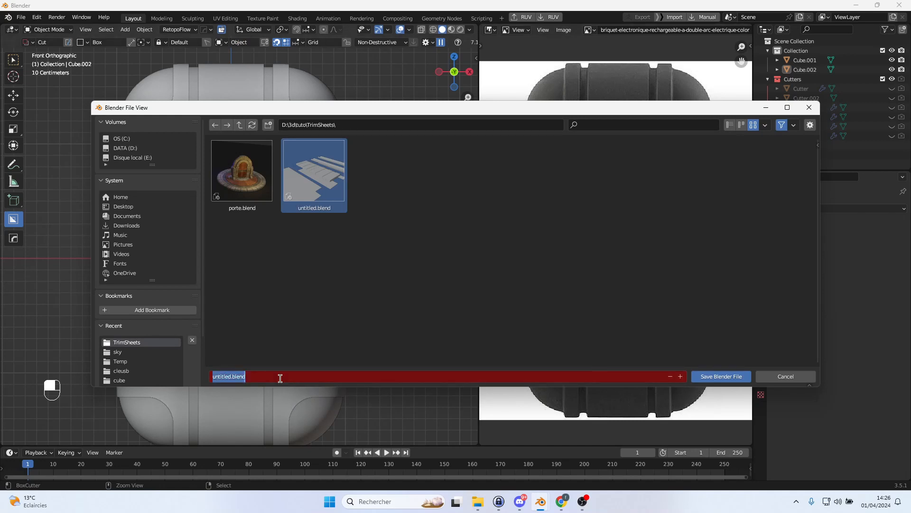
pyautogui.write('brique')
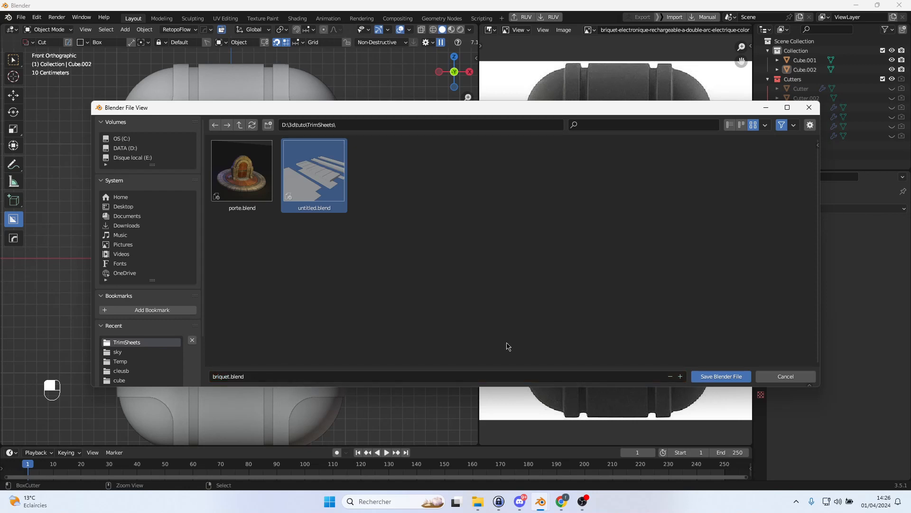
pyautogui.click(717, 379)
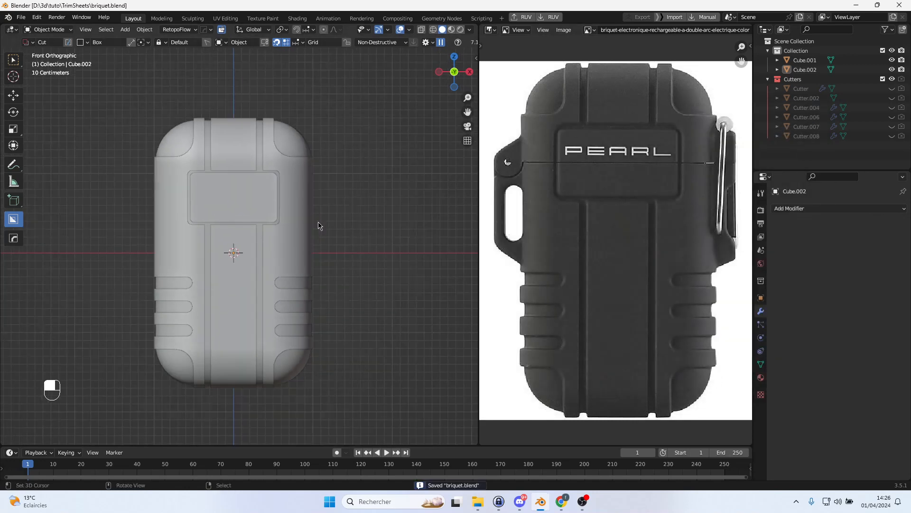
# Add a cube and place it beside the outer shell, offset about -1.93 m in X and 0.51 m in Z
pyautogui.scroll(1, 316, 222)
pyautogui.keyDown('shift'); pyautogui.moveTo(312, 212); pyautogui.dragTo(372, 201, button='middle'); pyautogui.keyUp('shift')
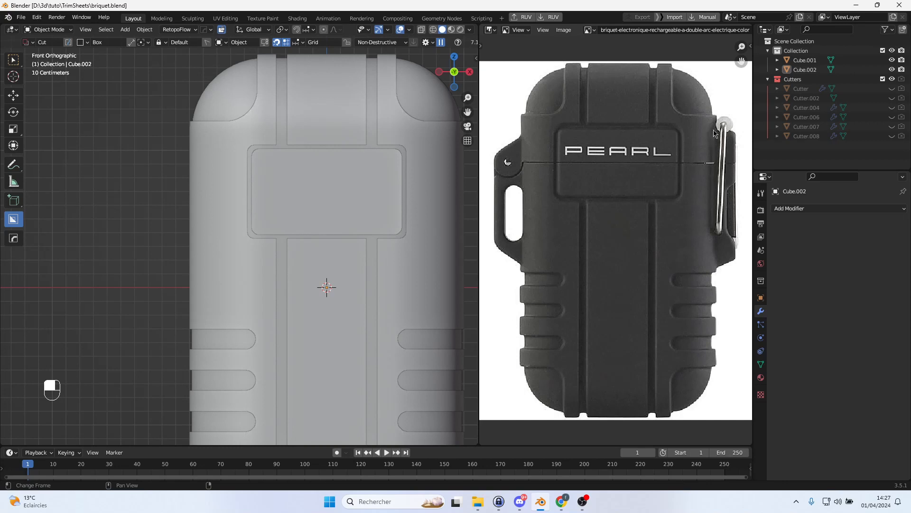
pyautogui.scroll(-1, 272, 192)
pyautogui.scroll(1, 276, 198)
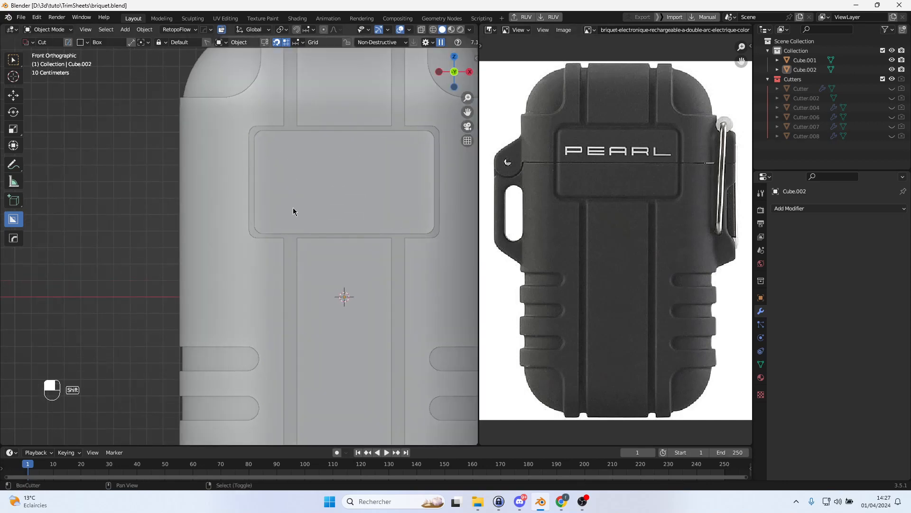
pyautogui.scroll(1, 233, 173)
pyautogui.rightClick(217, 143)
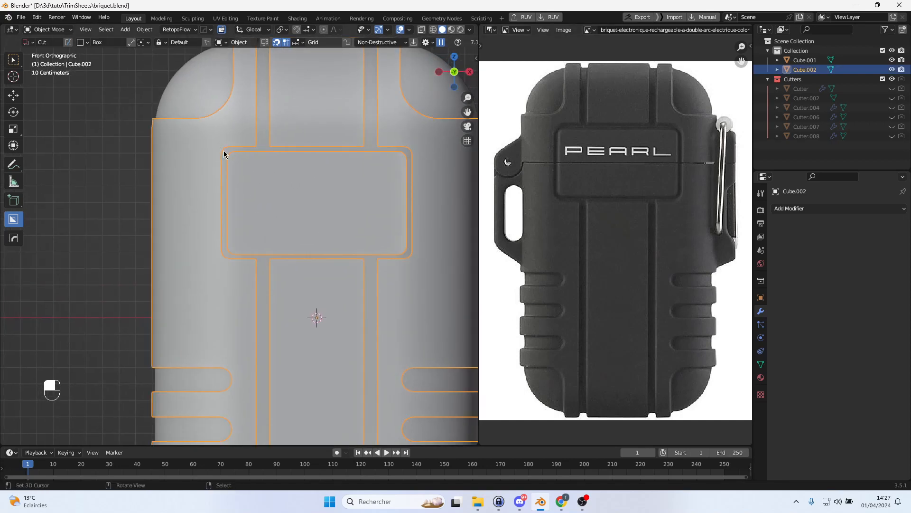
pyautogui.click(126, 29)
pyautogui.moveTo(141, 40)
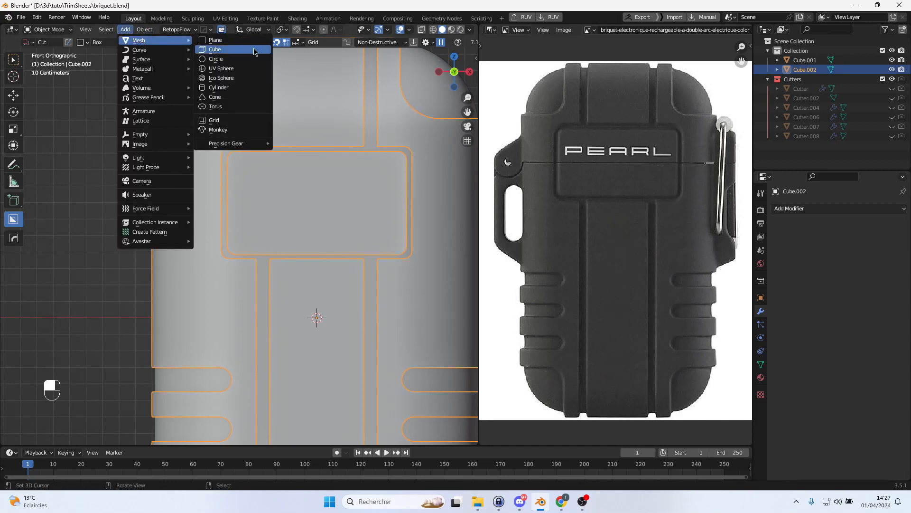
pyautogui.click(215, 50)
pyautogui.scroll(-3, 282, 166)
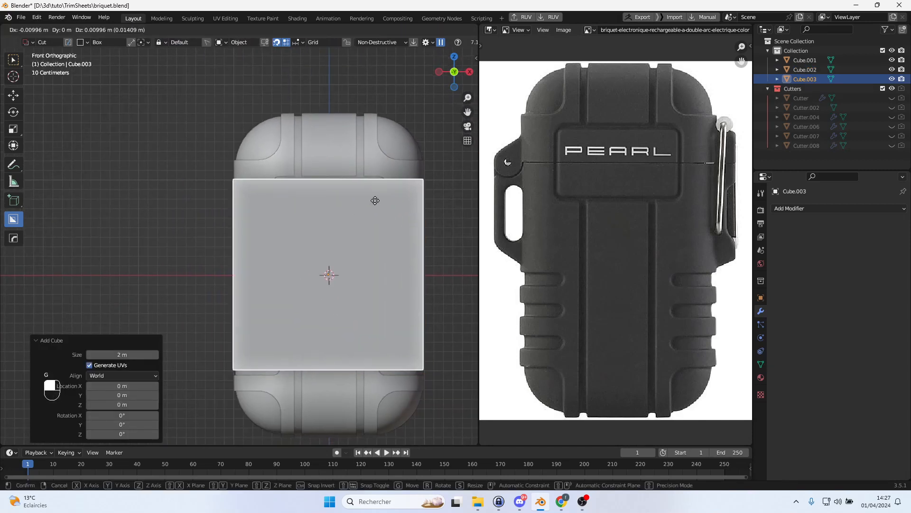
pyautogui.press('g')
pyautogui.click(195, 157)
# Scale the new cube to 0.677 along Z and lower it by about 0.07 m
pyautogui.press('s')
pyautogui.press('z')
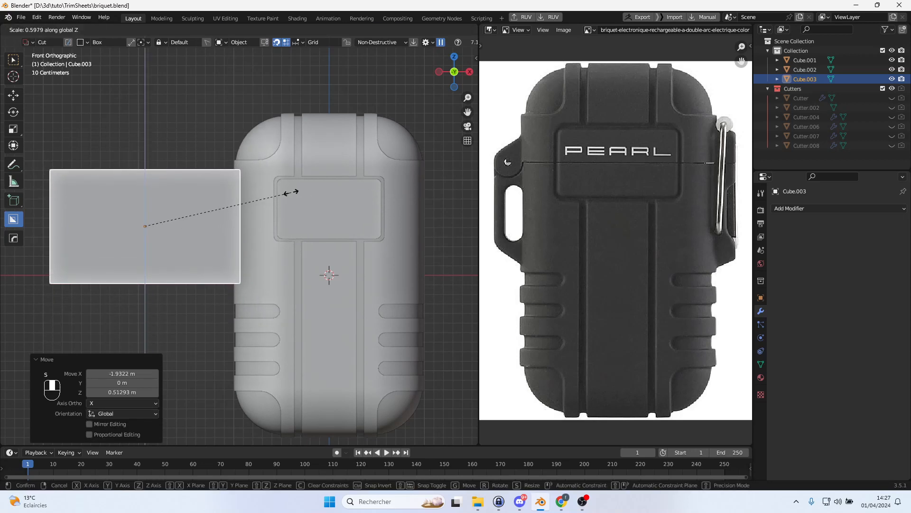
pyautogui.click(310, 190)
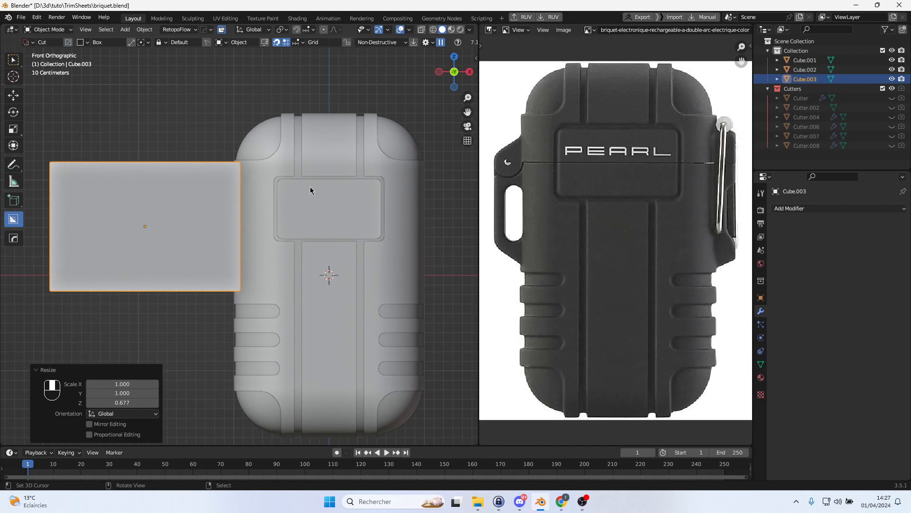
pyautogui.press('s')
pyautogui.rightClick(311, 187)
pyautogui.press('g')
pyautogui.press('z')
pyautogui.click(314, 199)
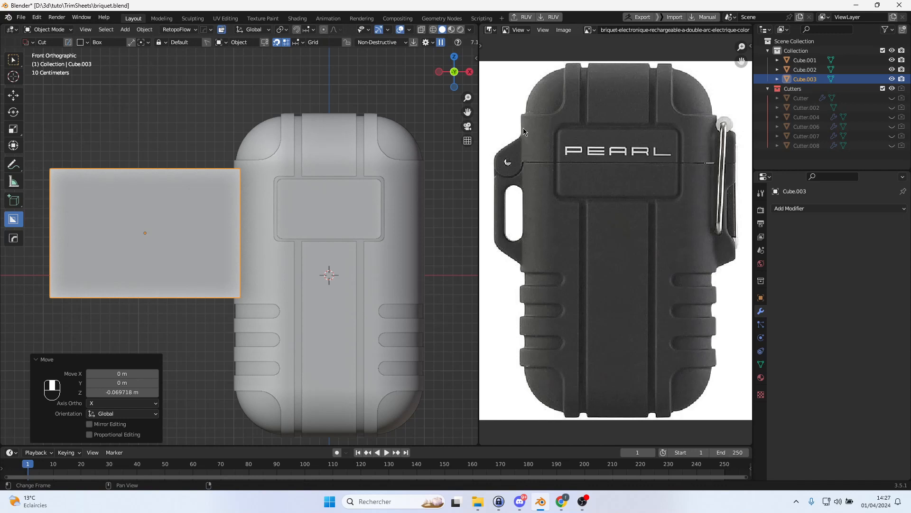
# Shorten the side block further by scaling it 0.945 along Z, and move it down about 0.05 m
pyautogui.press('s')
pyautogui.press('z')
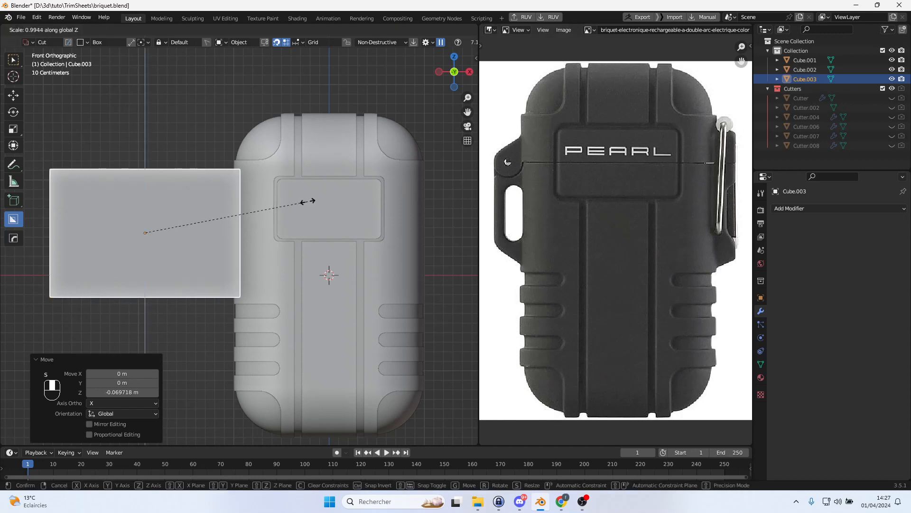
pyautogui.click(299, 203)
pyautogui.press('g')
pyautogui.press('z')
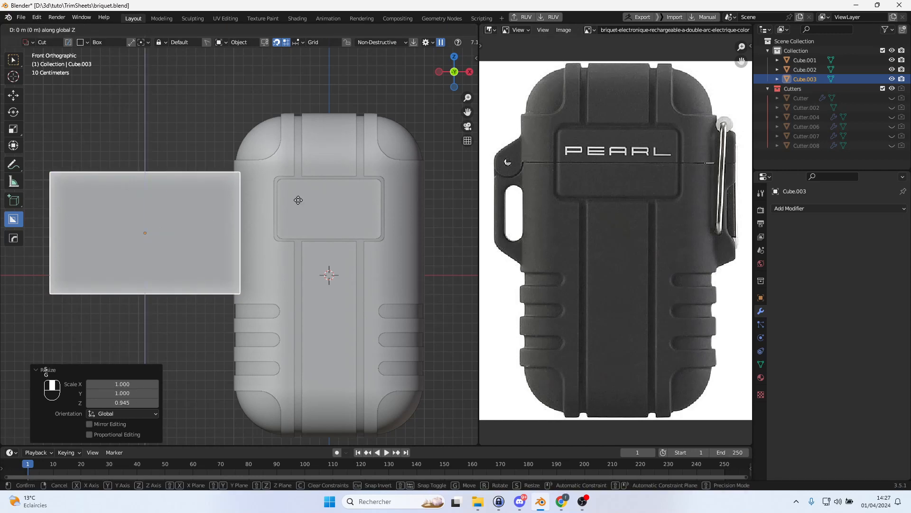
pyautogui.click(299, 208)
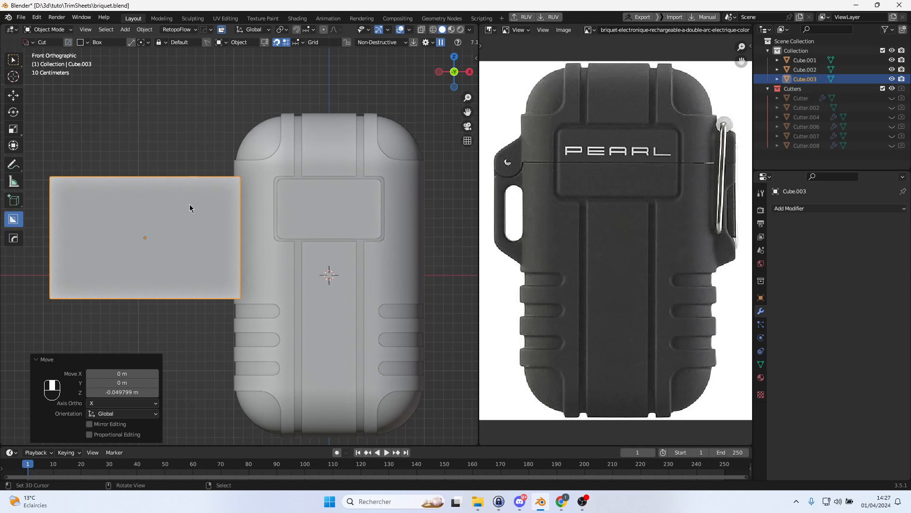
# In Edit Mode, move the block's outer side face about 1.648 m along X towards the shell to thin it
pyautogui.press('Tab')
pyautogui.moveTo(122, 212)
pyautogui.mouseDown(button='middle')
pyautogui.moveTo(160, 214)
pyautogui.moveTo(113, 212)
pyautogui.mouseUp(button='middle')
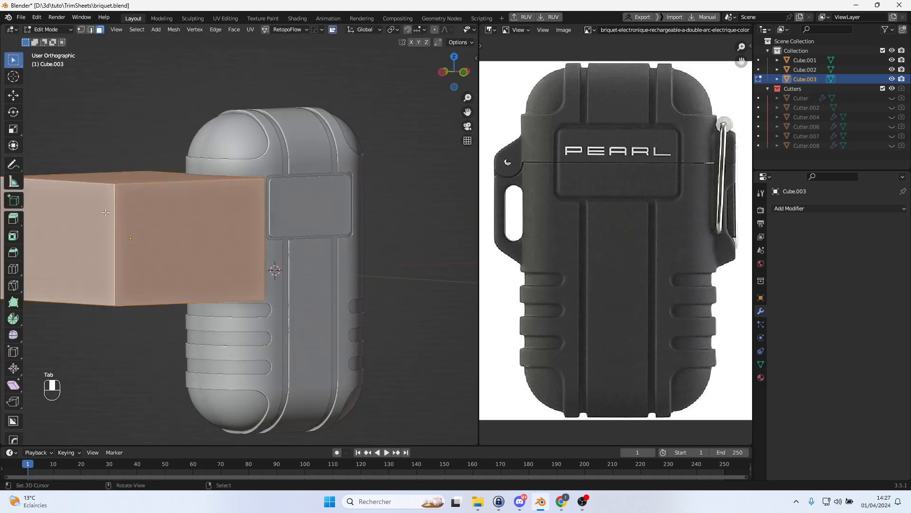
pyautogui.click(113, 212)
pyautogui.press('KP_1')
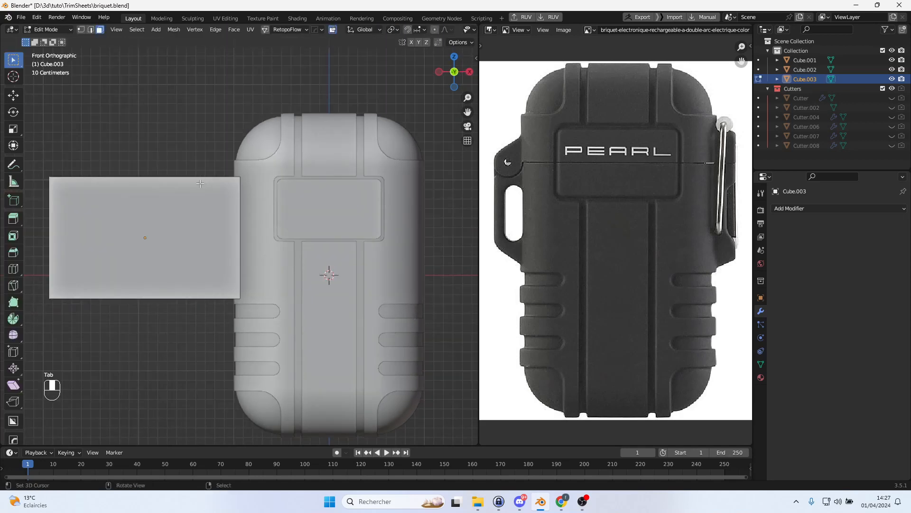
pyautogui.press('g')
pyautogui.press('x')
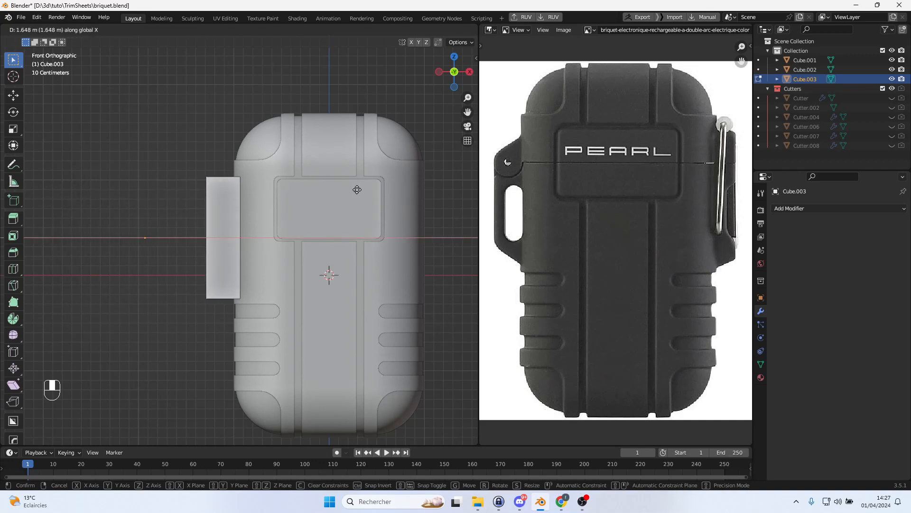
pyautogui.click(357, 190)
# Taper the block by scaling its outer side face to 0.766 along Z
pyautogui.press('s')
pyautogui.press('z')
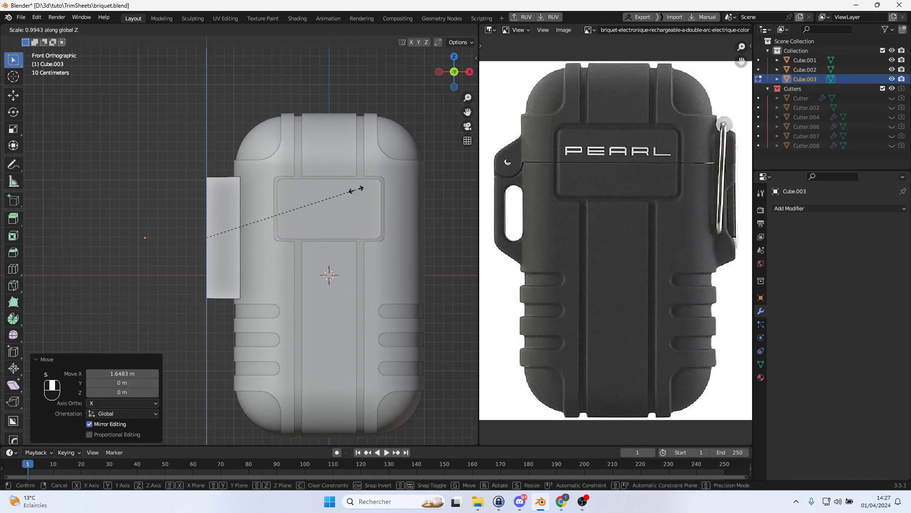
pyautogui.click(319, 191)
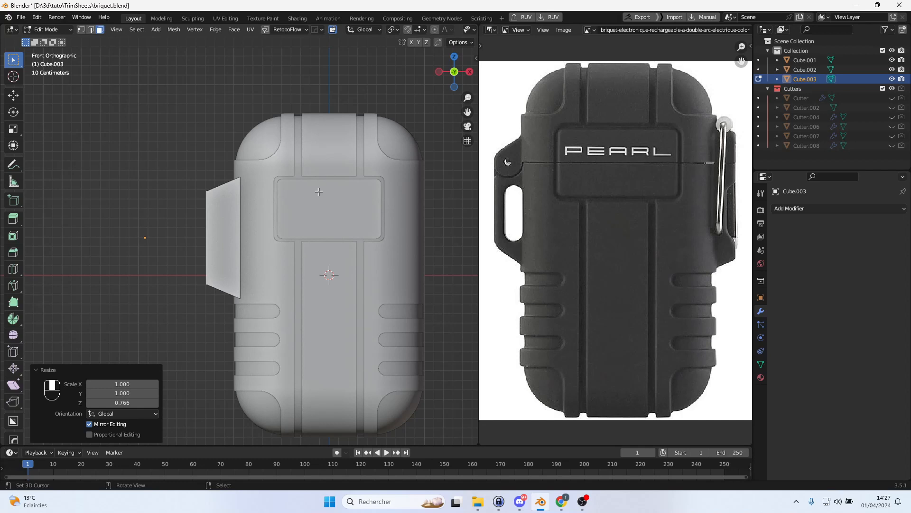
# Select the whole block mesh and scale it by -0.121 along Y from the left side view
pyautogui.press('ctrl+KP_1')
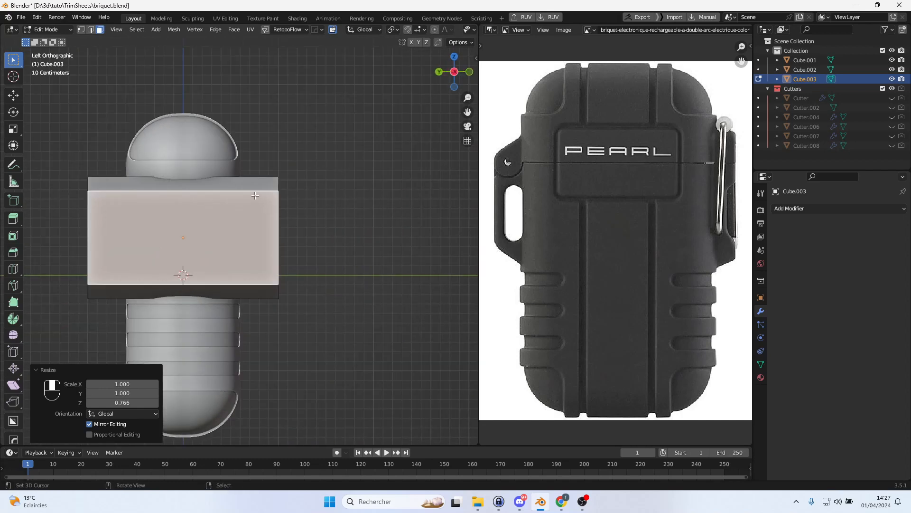
pyautogui.press('a')
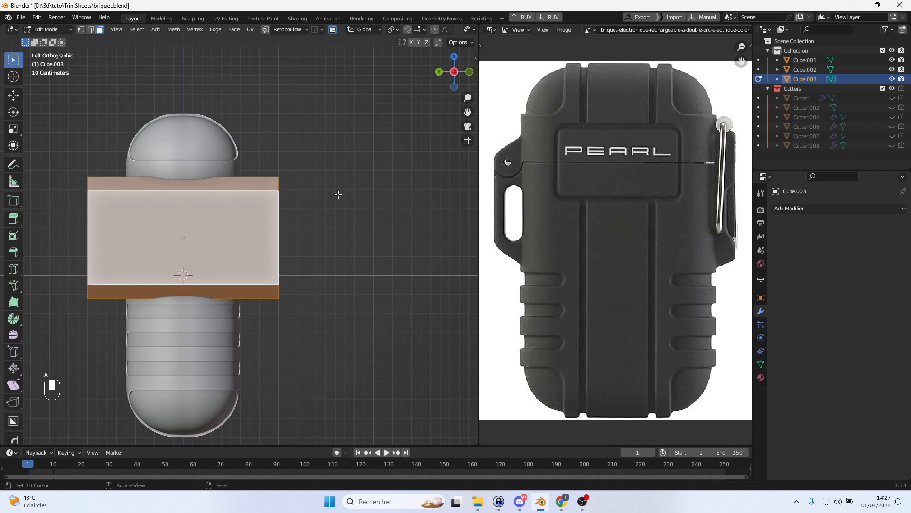
pyautogui.press('s')
pyautogui.press('y')
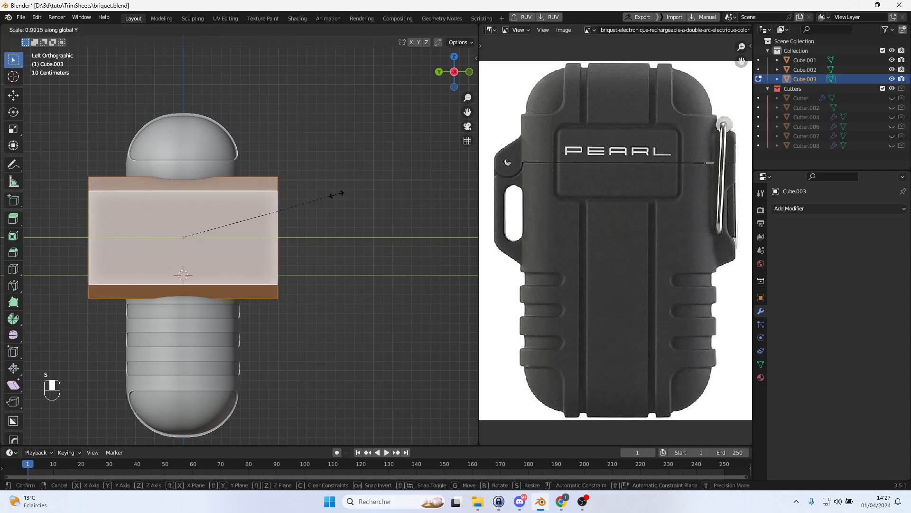
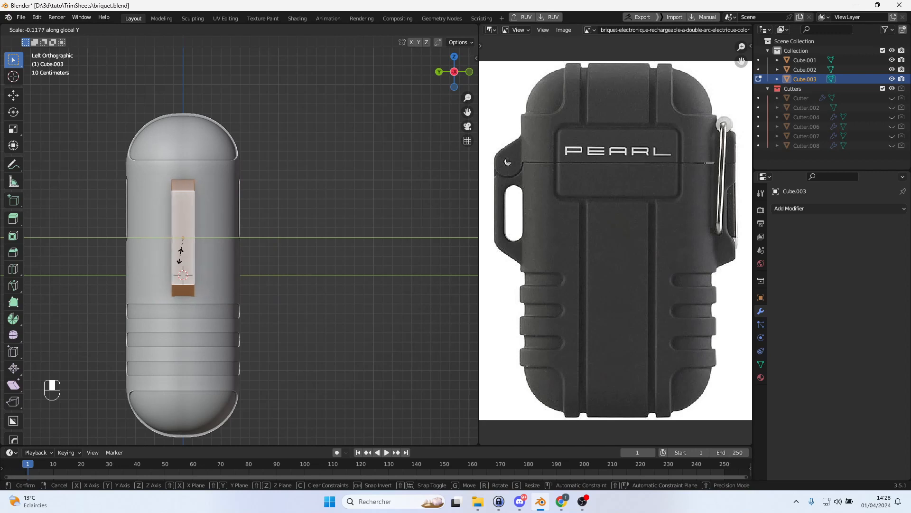
pyautogui.click(181, 257)
# Return to Object Mode and move the tapered block about -0.035 m along X in the front view
pyautogui.press('KP_1')
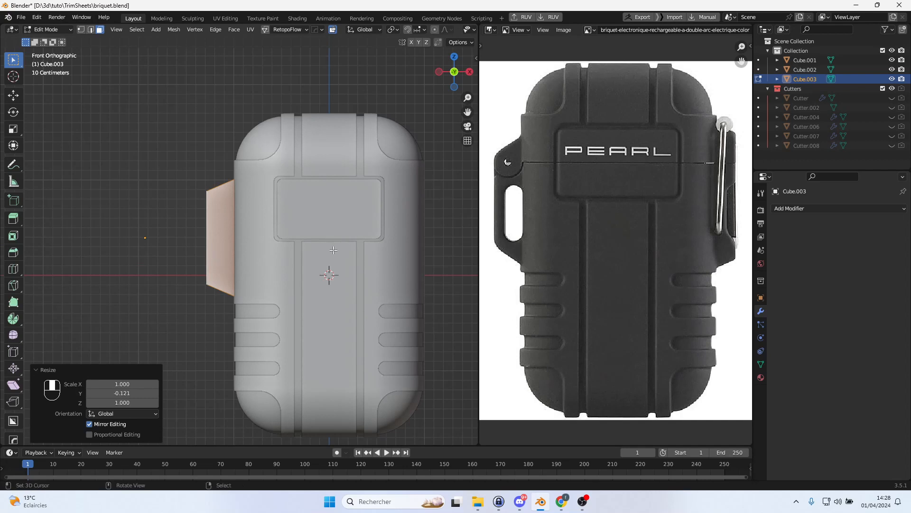
pyautogui.scroll(4, 334, 254)
pyautogui.press('Tab')
pyautogui.press('g')
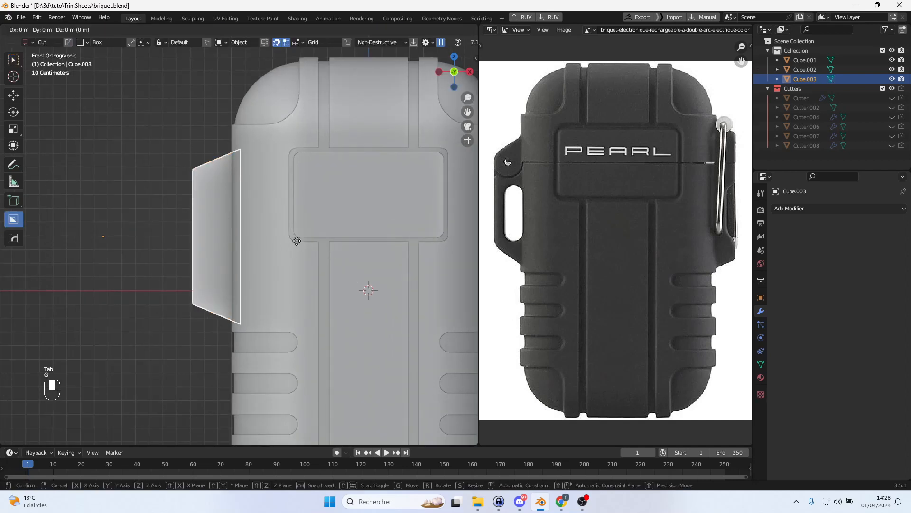
pyautogui.press('x')
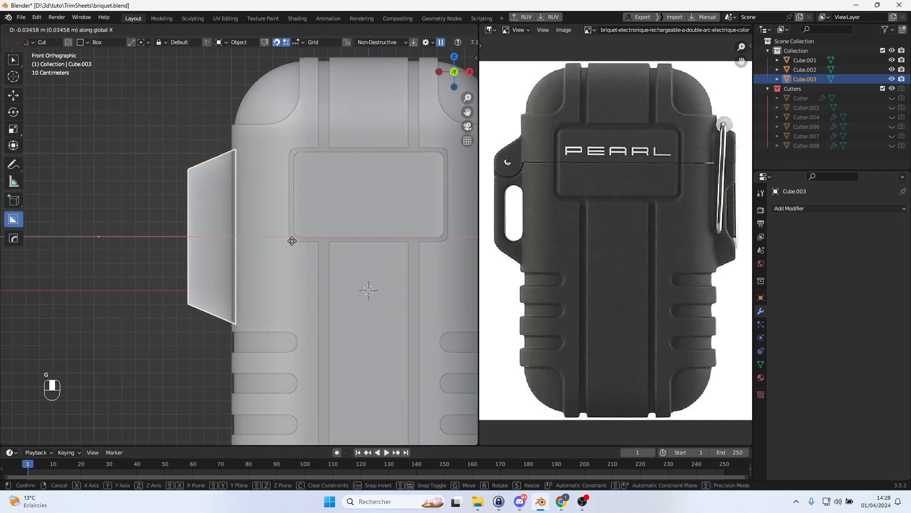
pyautogui.click(292, 241)
# Inspect how the block meets the shell, then select the outer shell Cube.002 and open it in Edit Mode
pyautogui.moveTo(292, 240); pyautogui.dragTo(223, 192, button='middle')
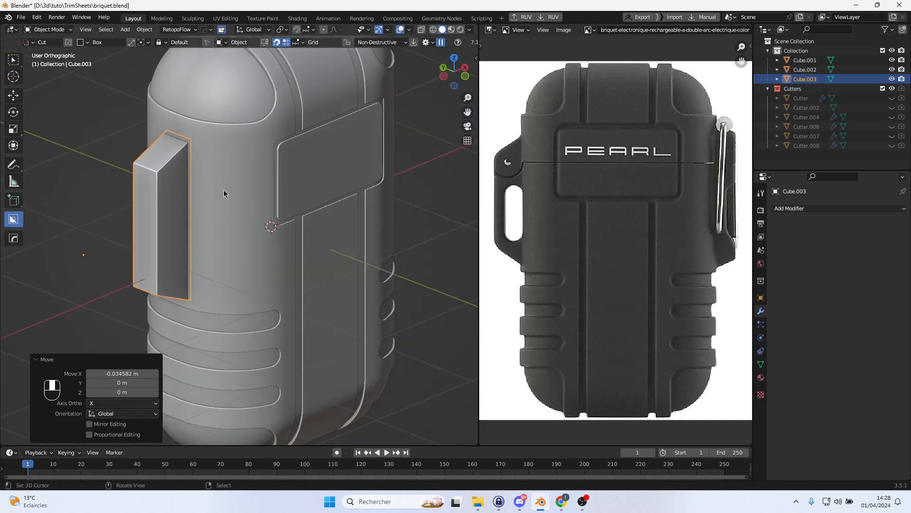
pyautogui.moveTo(191, 148); pyautogui.dragTo(217, 156, button='middle')
pyautogui.scroll(2, 216, 156)
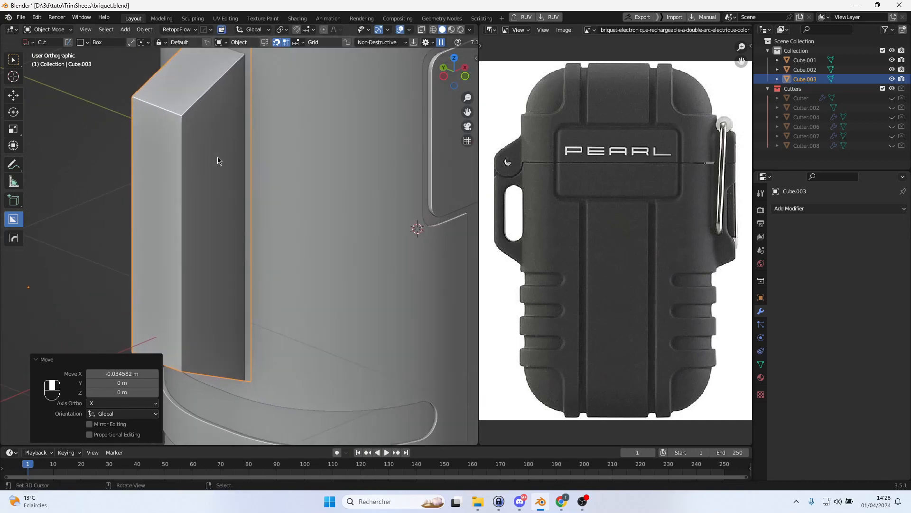
pyautogui.scroll(-3, 216, 156)
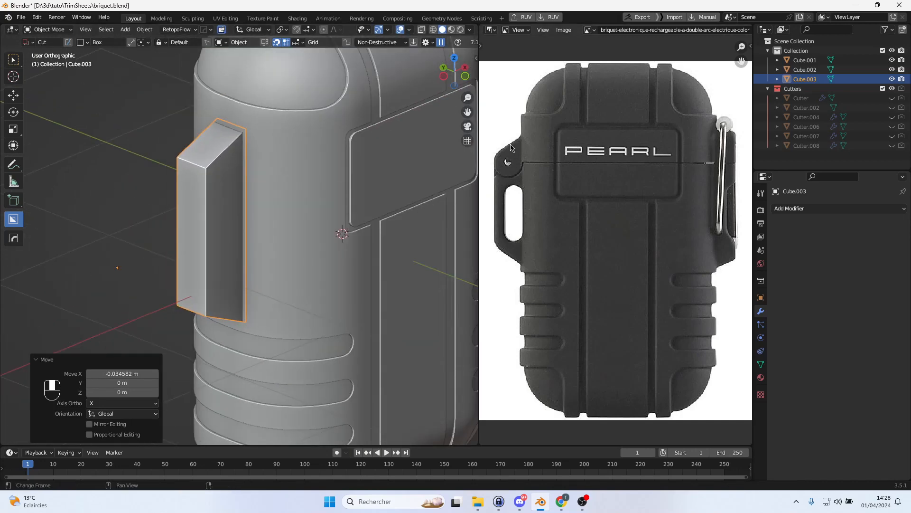
pyautogui.moveTo(218, 171); pyautogui.dragTo(195, 158, button='middle')
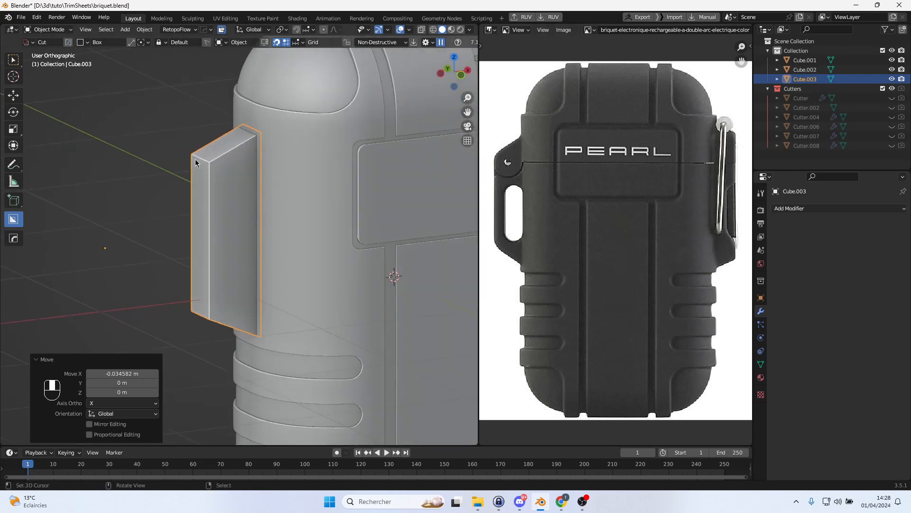
pyautogui.press('Tab')
pyautogui.press('Tab')
pyautogui.click(296, 151)
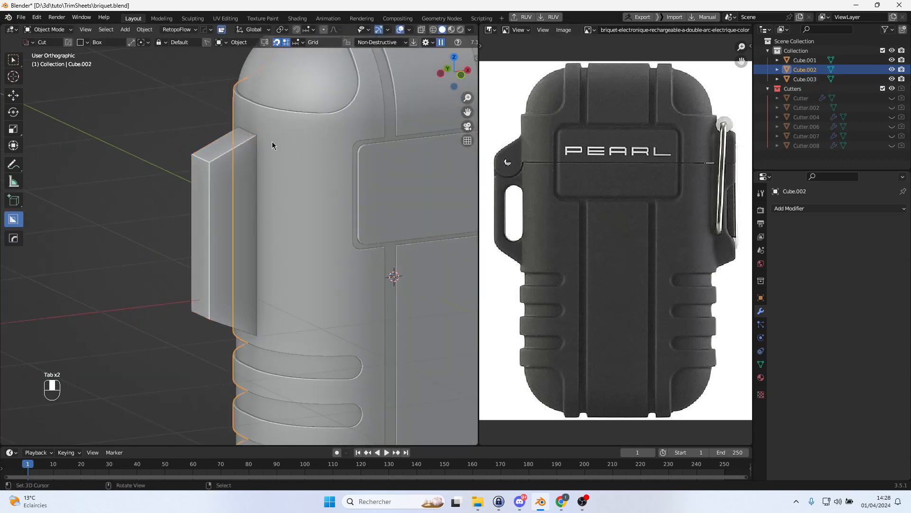
pyautogui.click(227, 154)
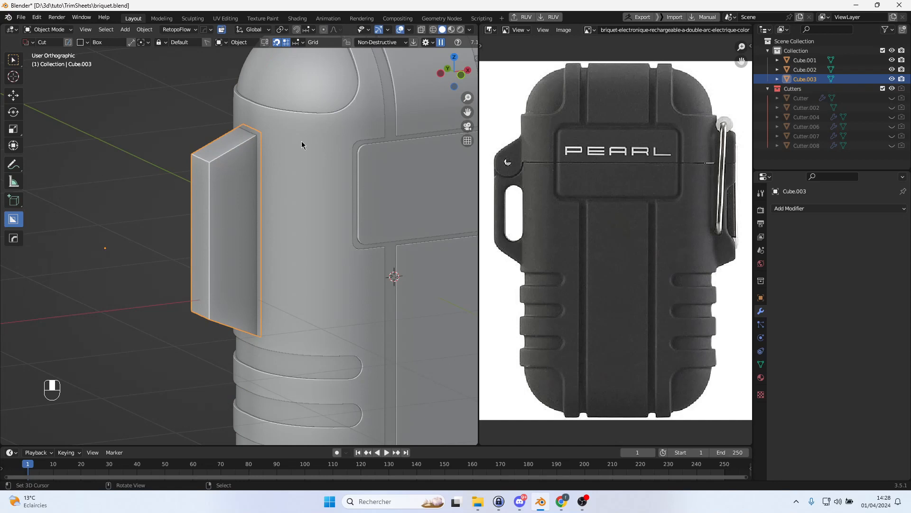
pyautogui.click(300, 141)
pyautogui.press('Tab')
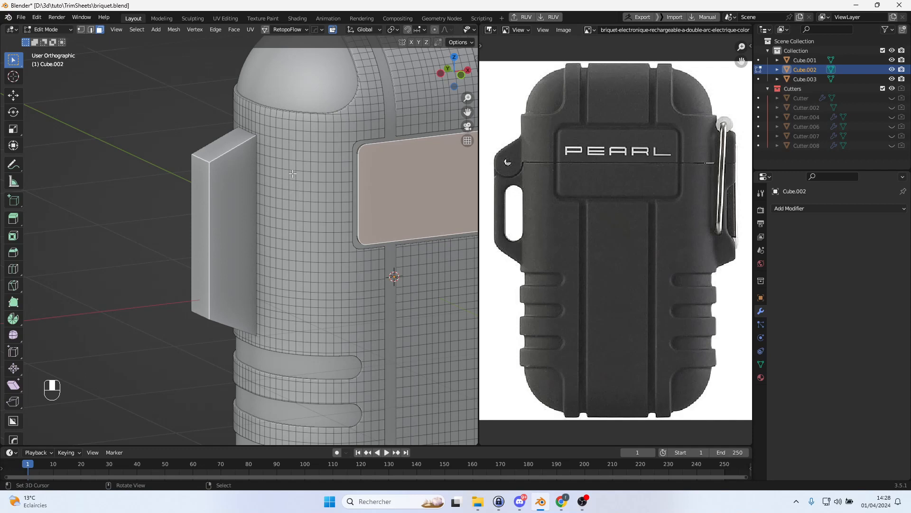
# Open the trapezoidal side block's mesh for editing and add 11 evenly spaced loop cuts across its outward projection
pyautogui.press('Tab')
pyautogui.click(239, 165)
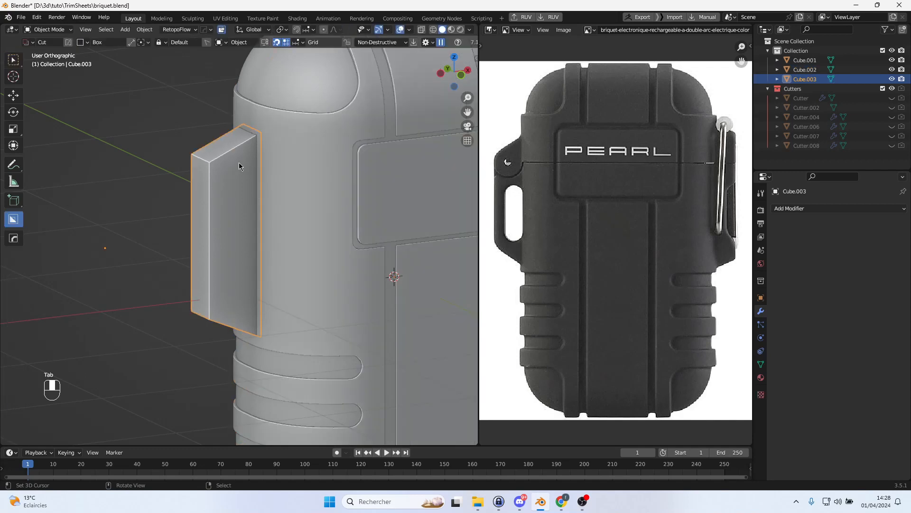
pyautogui.press('Tab')
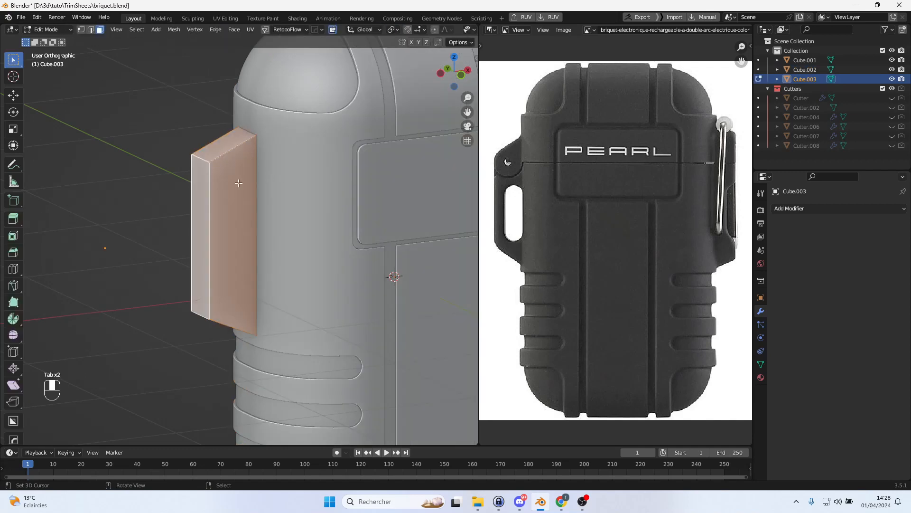
pyautogui.scroll(2, 286, 180)
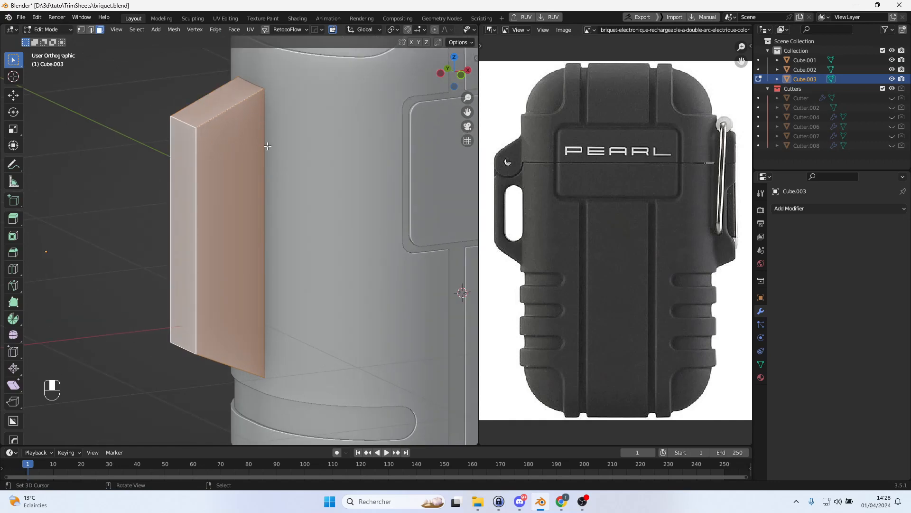
pyautogui.moveTo(241, 127); pyautogui.dragTo(219, 117, button='middle')
pyautogui.hotkey('ctrl', 'r')
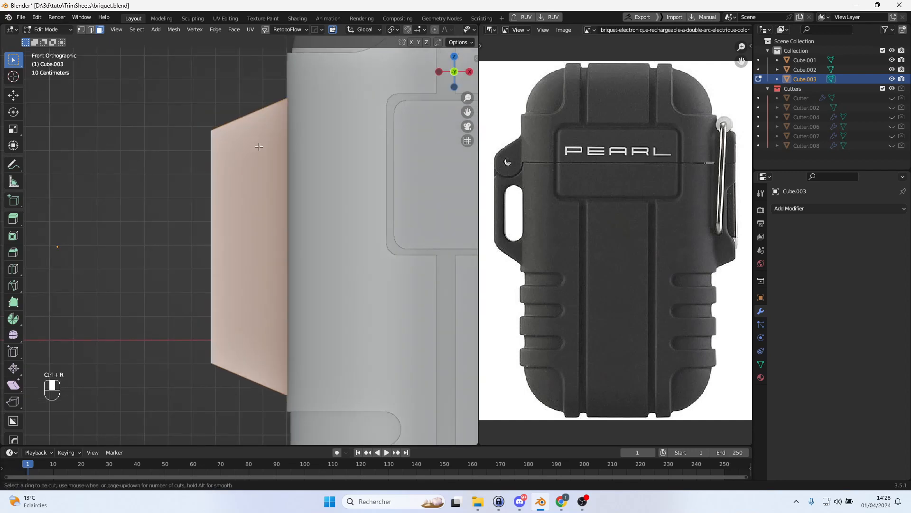
pyautogui.scroll(10, 260, 116)
pyautogui.click(260, 115)
pyautogui.rightClick(261, 115)
# Add 10 evenly spaced loop cuts across the side block's thickness
pyautogui.keyDown('alt'); pyautogui.moveTo(261, 115); pyautogui.dragTo(369, 167, button='middle'); pyautogui.keyUp('alt')
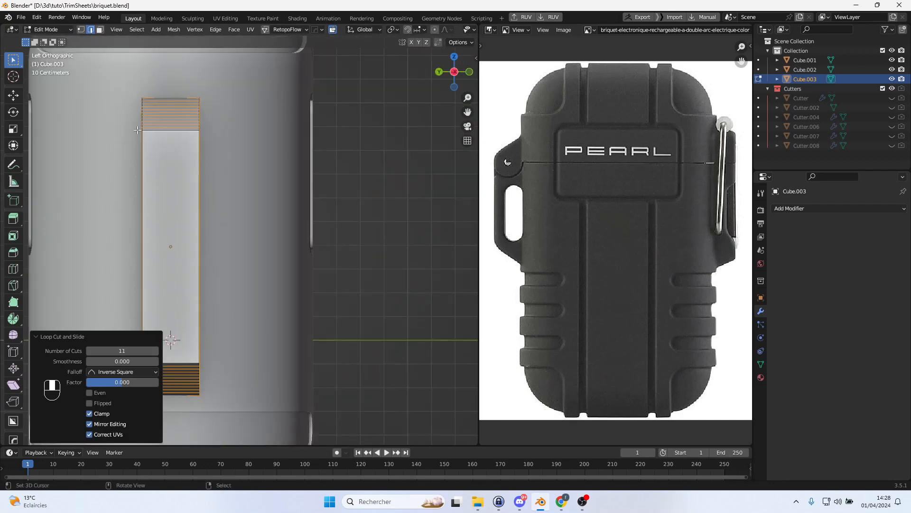
pyautogui.hotkey('ctrl', 'e')
pyautogui.hotkey('ctrl', 'r')
pyautogui.scroll(-1, 162, 123)
pyautogui.click(162, 123)
pyautogui.rightClick(163, 123)
# Add a dense, evenly spaced set of horizontal loop cuts along the side block's height, then return to Object Mode
pyautogui.moveTo(163, 124); pyautogui.dragTo(125, 140, button='middle')
pyautogui.hotkey('ctrl', 'r')
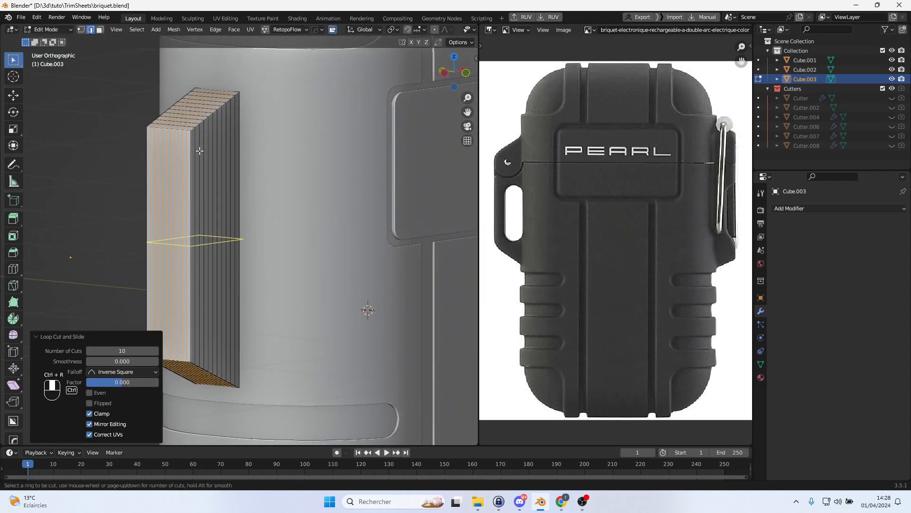
pyautogui.scroll(12, 199, 150)
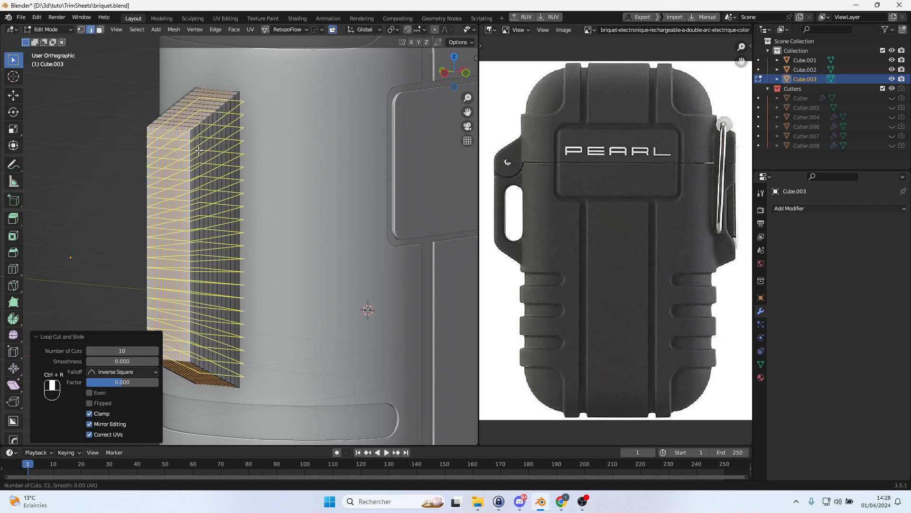
pyautogui.scroll(3, 198, 150)
pyautogui.click(199, 150)
pyautogui.rightClick(199, 150)
pyautogui.moveTo(199, 150); pyautogui.dragTo(231, 169, button='middle')
pyautogui.press('Tab')
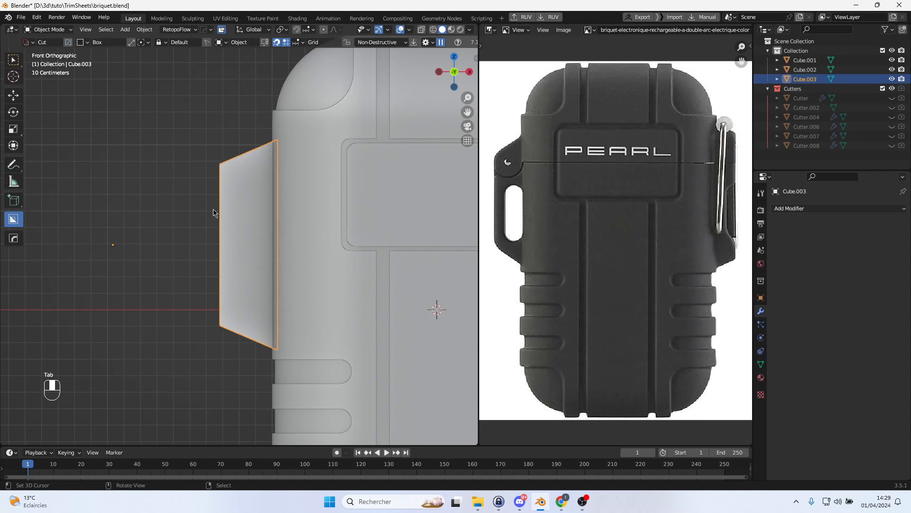
# Reopen the side block's mesh and select the edges around its sloped upper face
pyautogui.moveTo(254, 190); pyautogui.dragTo(296, 201, button='middle')
pyautogui.scroll(4, 228, 169)
pyautogui.press('Tab')
pyautogui.keyDown('shift'); pyautogui.moveTo(203, 128); pyautogui.dragTo(265, 233, button='middle'); pyautogui.keyUp('shift')
pyautogui.scroll(4, 235, 198)
pyautogui.scroll(1, 235, 198)
pyautogui.rightClick(210, 121)
pyautogui.keyDown('alt'); pyautogui.rightClick(214, 118); pyautogui.keyUp('alt')
pyautogui.keyDown('alt'); pyautogui.keyDown('shift'); pyautogui.rightClick(256, 103); pyautogui.keyUp('shift'); pyautogui.keyUp('alt')
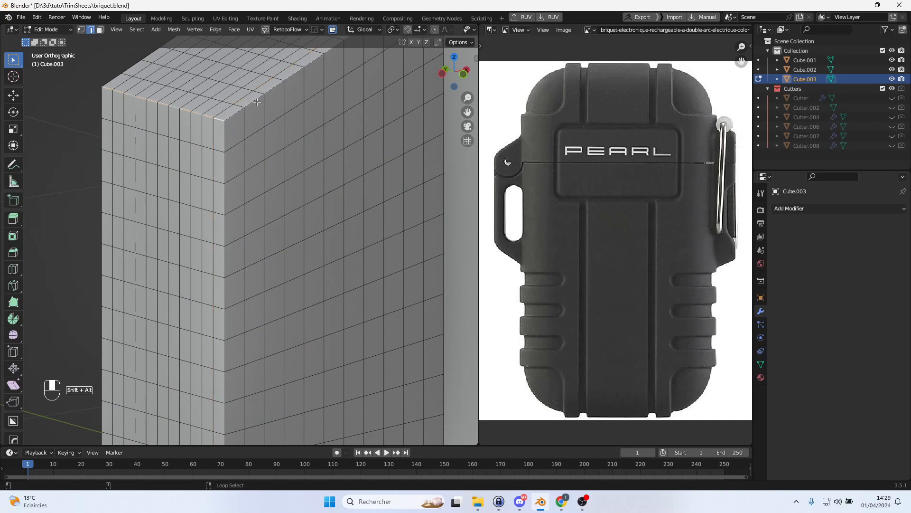
pyautogui.moveTo(208, 121); pyautogui.dragTo(293, 124, button='middle')
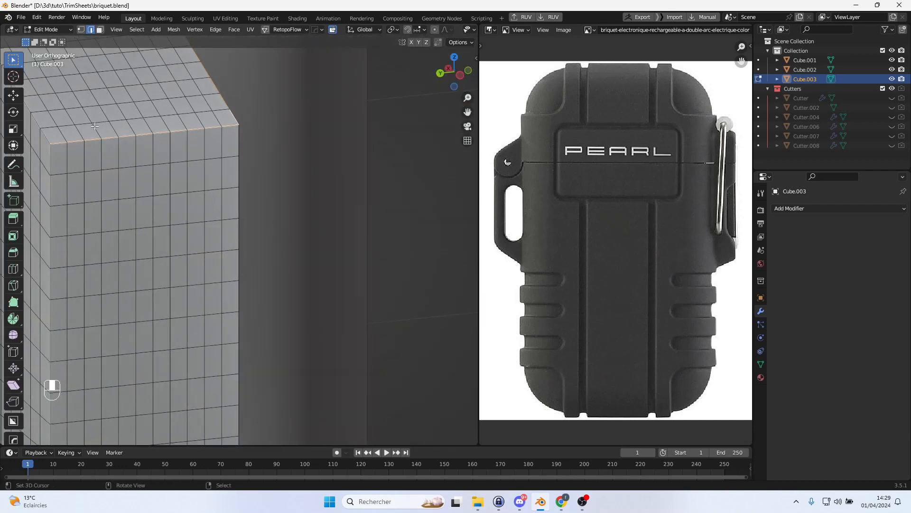
pyautogui.keyDown('shift'); pyautogui.moveTo(48, 135); pyautogui.dragTo(176, 144, button='middle'); pyautogui.keyUp('shift')
pyautogui.keyDown('alt'); pyautogui.keyDown('shift'); pyautogui.rightClick(172, 145); pyautogui.keyUp('shift'); pyautogui.keyUp('alt')
# Add the two outer vertical edges and the edges around the sloped lower face to the selection
pyautogui.scroll(-4, 248, 261)
pyautogui.keyDown('shift'); pyautogui.moveTo(248, 261); pyautogui.dragTo(259, 128, button='middle'); pyautogui.keyUp('shift')
pyautogui.moveTo(198, 269); pyautogui.dragTo(231, 228, button='middle')
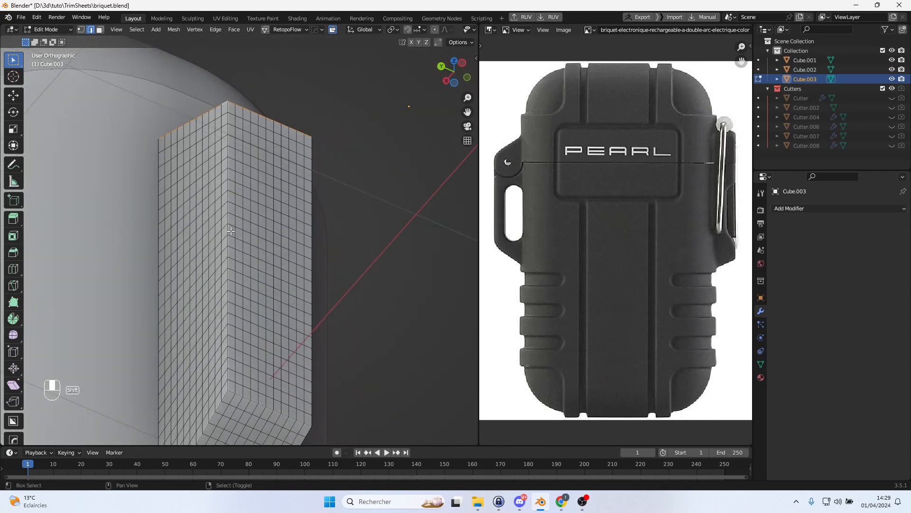
pyautogui.keyDown('alt'); pyautogui.keyDown('shift'); pyautogui.rightClick(229, 263); pyautogui.keyUp('shift'); pyautogui.keyUp('alt')
pyautogui.moveTo(228, 263); pyautogui.dragTo(204, 280, button='middle')
pyautogui.keyDown('alt'); pyautogui.keyDown('shift'); pyautogui.rightClick(316, 269); pyautogui.keyUp('shift'); pyautogui.keyUp('alt')
pyautogui.moveTo(322, 337); pyautogui.dragTo(275, 232, button='middle')
pyautogui.scroll(3, 276, 233)
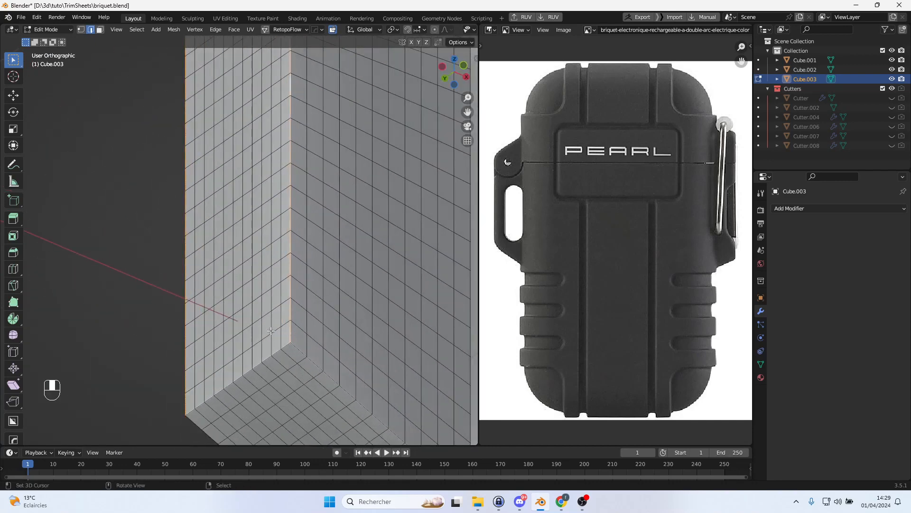
pyautogui.keyDown('alt'); pyautogui.keyDown('shift'); pyautogui.rightClick(281, 353); pyautogui.keyUp('shift'); pyautogui.keyUp('alt')
pyautogui.keyDown('alt'); pyautogui.keyDown('shift'); pyautogui.rightClick(303, 362); pyautogui.keyUp('shift'); pyautogui.keyUp('alt')
pyautogui.moveTo(303, 362); pyautogui.dragTo(351, 237, button='middle')
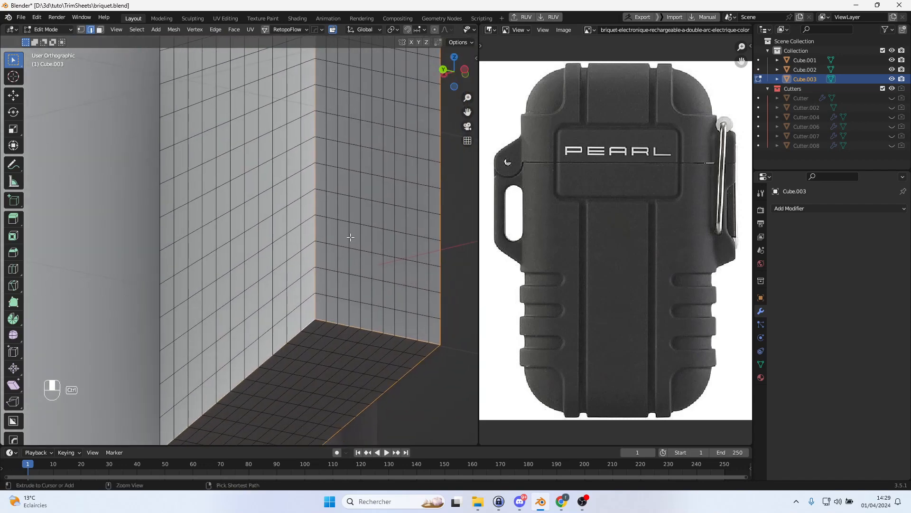
# Bevel the selected outer edges with 5 segments at a width of about 0.015 m
pyautogui.hotkey('ctrl', 'b')
pyautogui.scroll(-7, 424, 242)
pyautogui.scroll(-9, 423, 236)
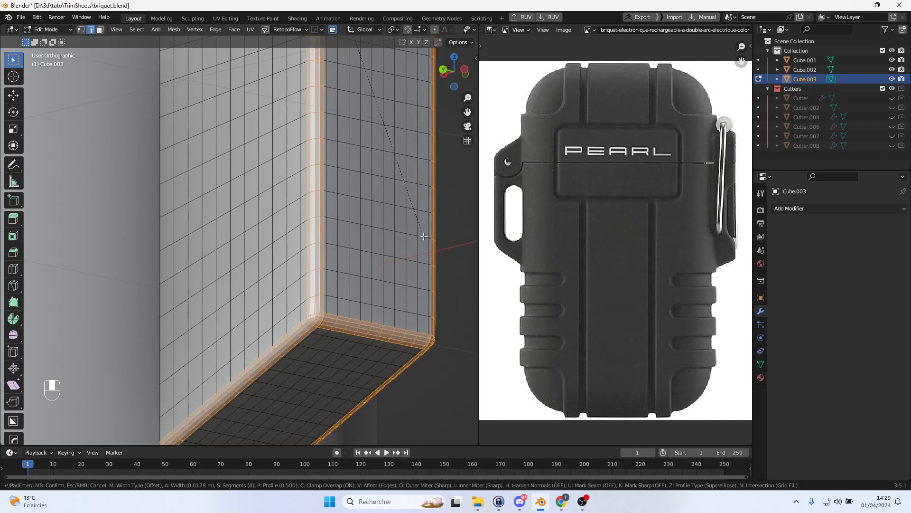
pyautogui.scroll(1, 420, 236)
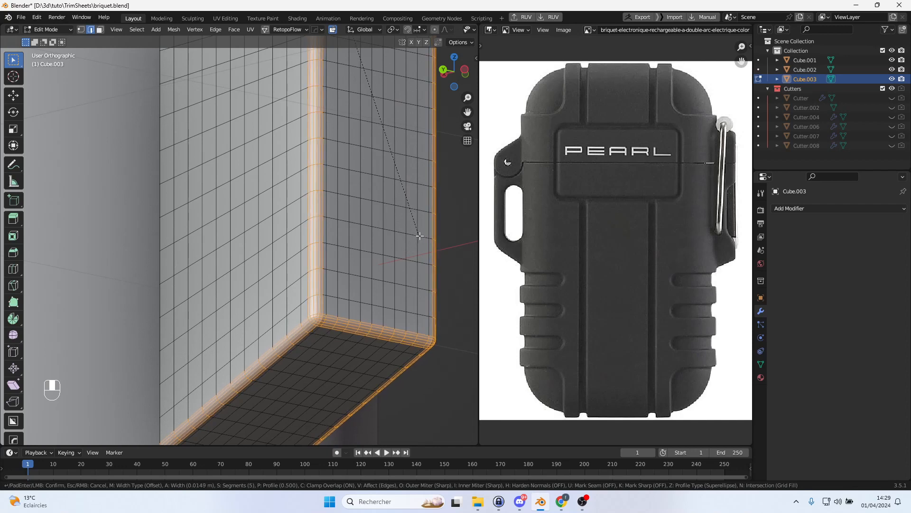
pyautogui.click(421, 236)
# Check the bevelled block from the front and undo the bevel
pyautogui.keyDown('alt'); pyautogui.moveTo(420, 236); pyautogui.dragTo(350, 355, button='middle'); pyautogui.keyUp('alt')
pyautogui.press('Tab')
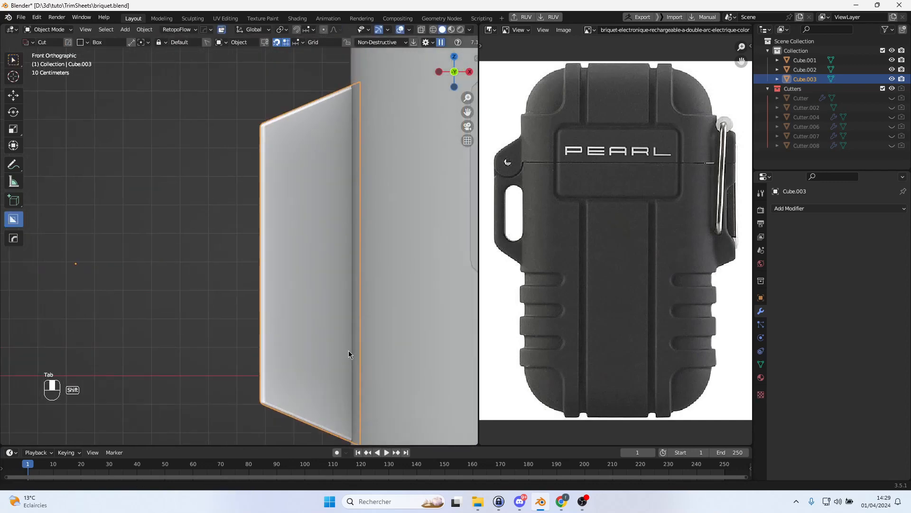
pyautogui.press('Tab')
pyautogui.hotkey('ctrl', 'z')
pyautogui.hotkey('ctrl', 'z')
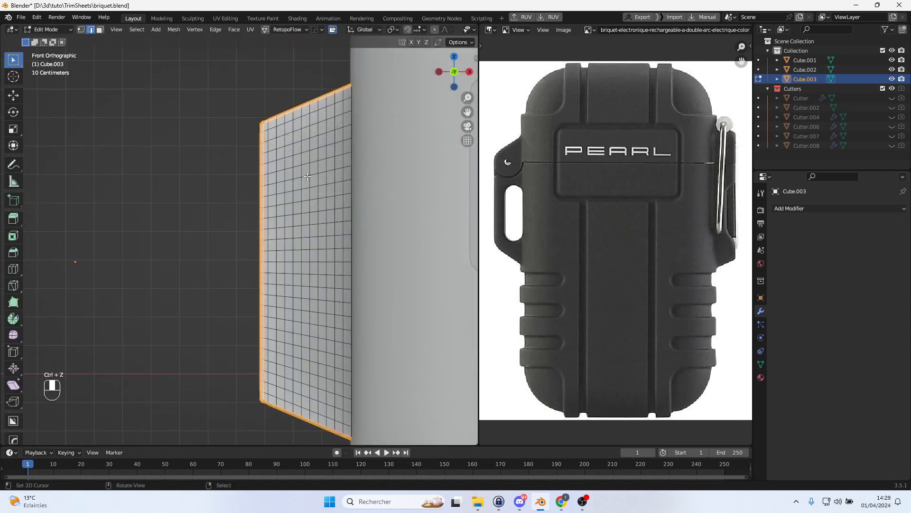
# Dissolve the horizontal loop just below the block's top corner and the vertical loop beside its outer edge
pyautogui.moveTo(323, 143); pyautogui.dragTo(316, 179, button='middle')
pyautogui.scroll(5, 316, 179)
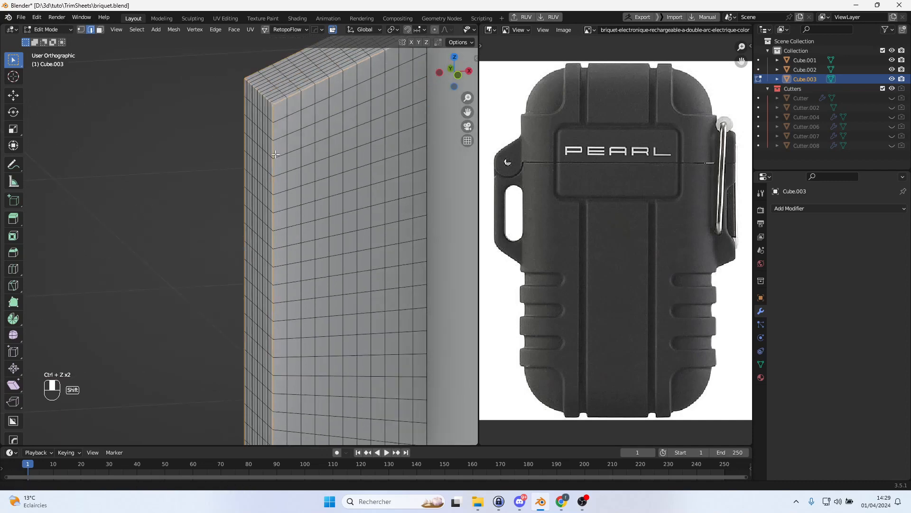
pyautogui.keyDown('alt'); pyautogui.moveTo(237, 151); pyautogui.dragTo(230, 142, button='middle'); pyautogui.keyUp('alt')
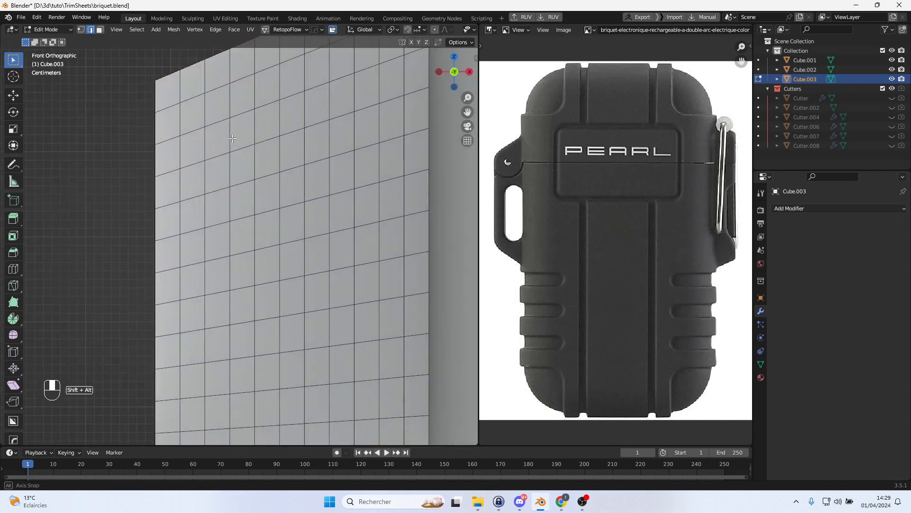
pyautogui.moveTo(194, 96); pyautogui.dragTo(257, 119, button='middle')
pyautogui.keyDown('alt'); pyautogui.keyDown('shift'); pyautogui.click(259, 124); pyautogui.keyUp('shift'); pyautogui.keyUp('alt')
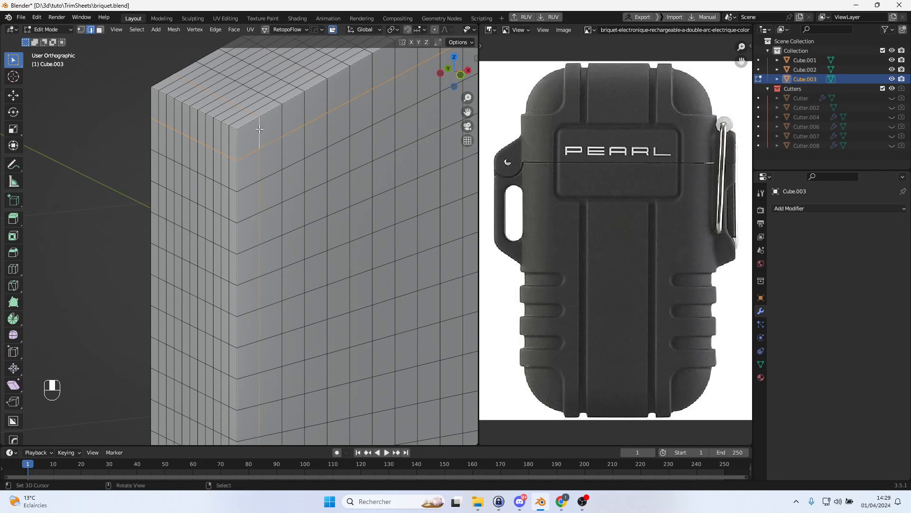
pyautogui.press('x')
pyautogui.click(260, 127)
pyautogui.moveTo(260, 128); pyautogui.dragTo(336, 123, button='middle')
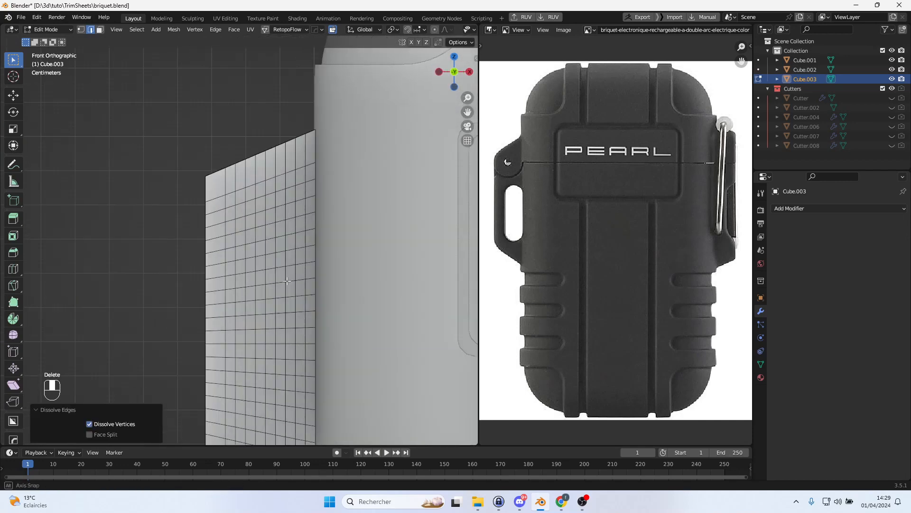
# Dissolve the horizontal edge loop just above the block's lower outer corner
pyautogui.scroll(2, 286, 390)
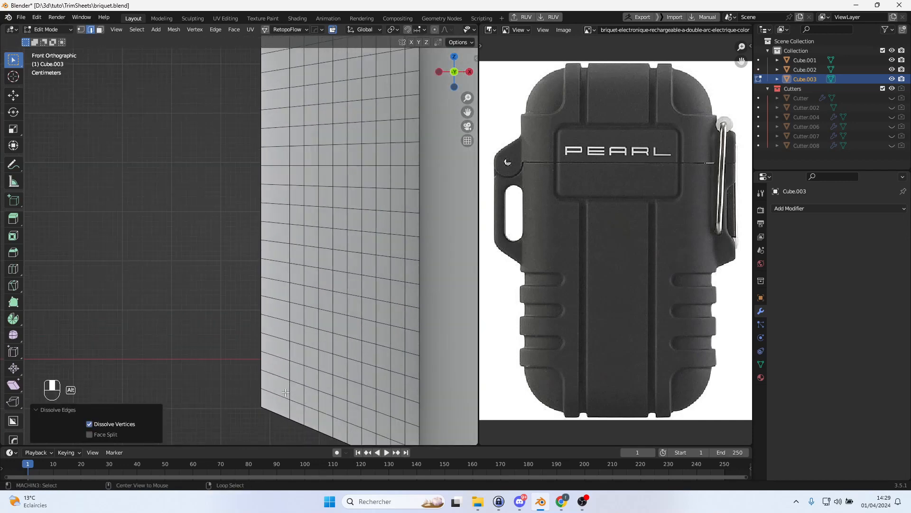
pyautogui.keyDown('alt'); pyautogui.click(282, 393); pyautogui.keyUp('alt')
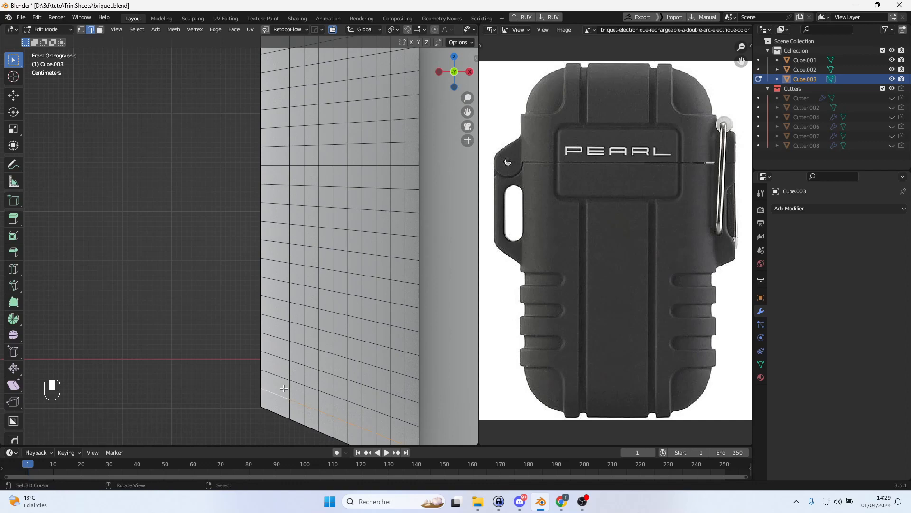
pyautogui.press('x')
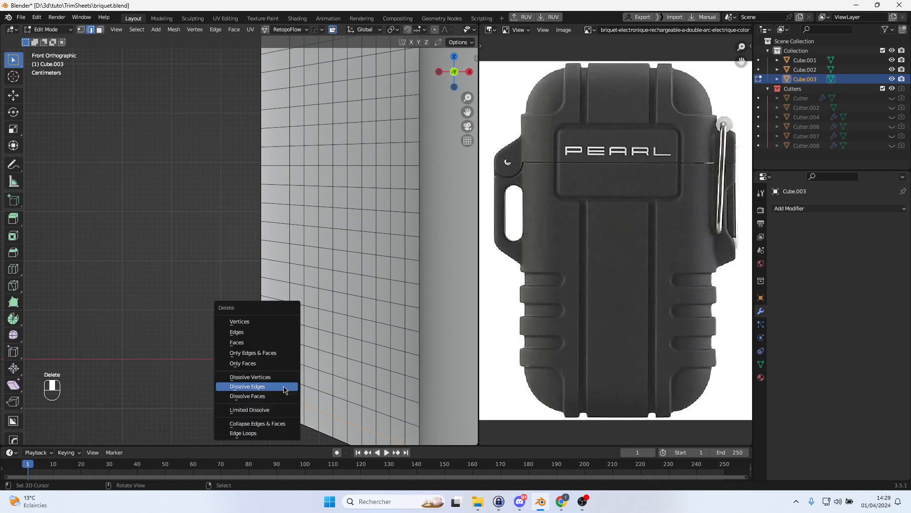
pyautogui.click(285, 388)
# Select the edges around the block's sloped lower face and its outer vertical edges
pyautogui.moveTo(284, 389); pyautogui.dragTo(334, 339, button='middle')
pyautogui.keyDown('alt'); pyautogui.keyDown('shift'); pyautogui.click(299, 331); pyautogui.keyUp('shift'); pyautogui.keyUp('alt')
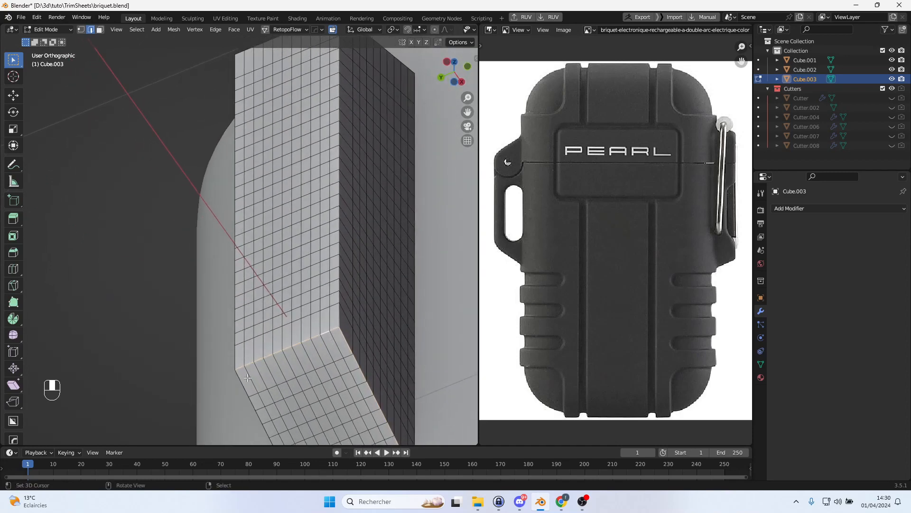
pyautogui.keyDown('alt'); pyautogui.keyDown('shift'); pyautogui.click(247, 378); pyautogui.keyUp('shift'); pyautogui.keyUp('alt')
pyautogui.moveTo(248, 377); pyautogui.dragTo(237, 343, button='middle')
pyautogui.keyDown('alt'); pyautogui.keyDown('shift'); pyautogui.click(228, 348); pyautogui.keyUp('shift'); pyautogui.keyUp('alt')
pyautogui.keyDown('alt'); pyautogui.keyDown('shift'); pyautogui.click(340, 308); pyautogui.keyUp('shift'); pyautogui.keyUp('alt')
# Add the edges around the sloped upper face to the selection and try to bevel them all
pyautogui.moveTo(341, 308); pyautogui.dragTo(365, 168, button='middle')
pyautogui.keyDown('alt'); pyautogui.keyDown('shift'); pyautogui.click(297, 212); pyautogui.keyUp('shift'); pyautogui.keyUp('alt')
pyautogui.keyDown('alt'); pyautogui.keyDown('shift'); pyautogui.click(332, 199); pyautogui.keyUp('shift'); pyautogui.keyUp('alt')
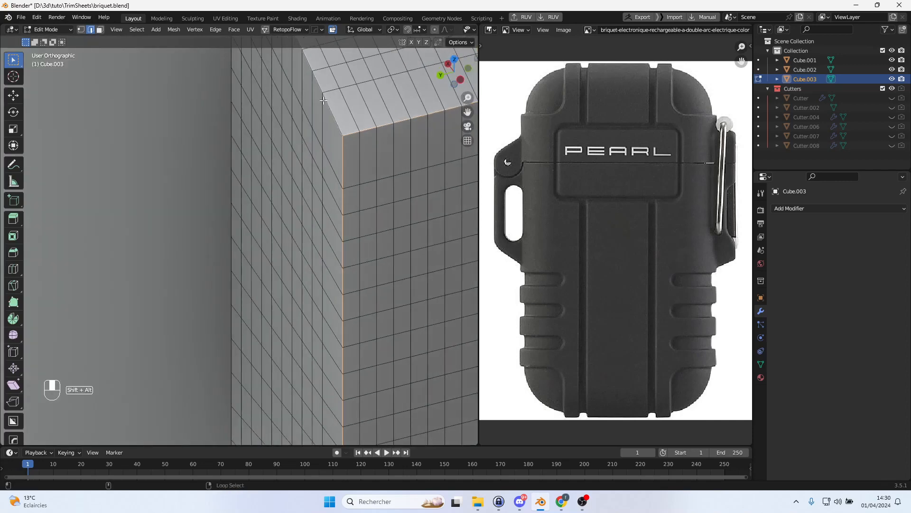
pyautogui.moveTo(331, 105); pyautogui.dragTo(275, 137, button='middle')
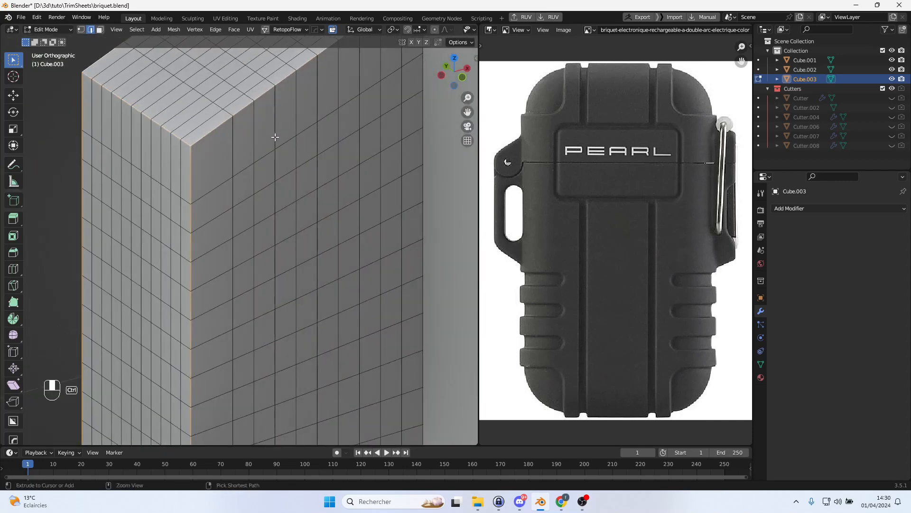
pyautogui.hotkey('ctrl', 'b')
# Dissolve the two lengthwise edge loops closest to the corners across the block's thickness
pyautogui.keyDown('alt'); pyautogui.click(99, 79); pyautogui.keyUp('alt')
pyautogui.press('x')
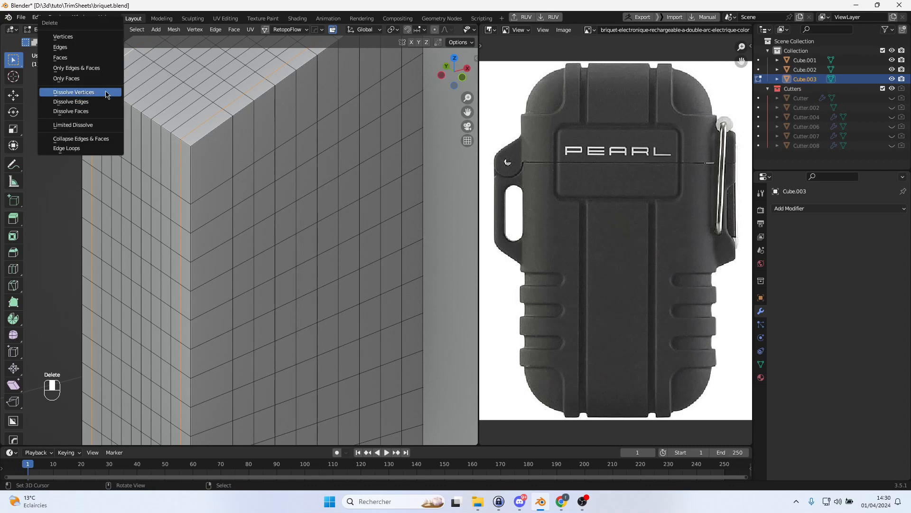
pyautogui.click(101, 103)
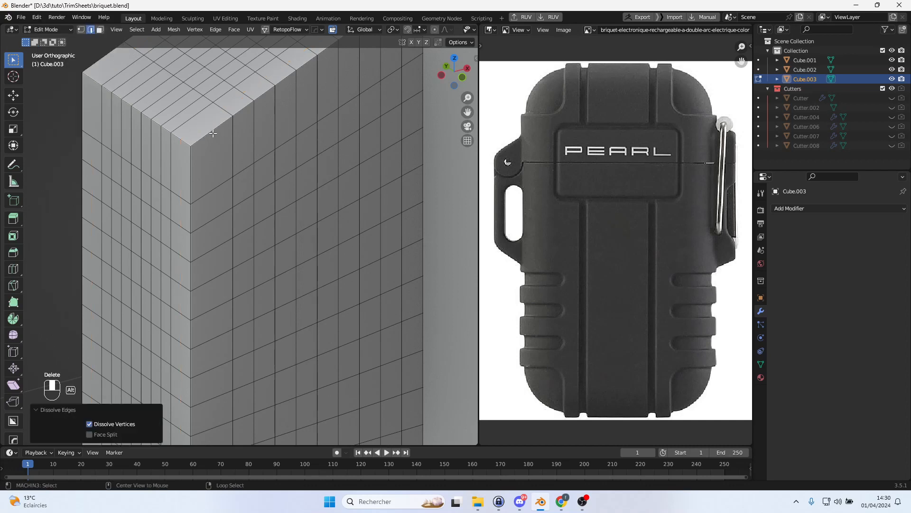
# Bevel the side block's outer edges and sloped-face borders together, using a width of about 0.0382 m and 8 segments
pyautogui.keyDown('alt'); pyautogui.click(213, 134); pyautogui.keyUp('alt')
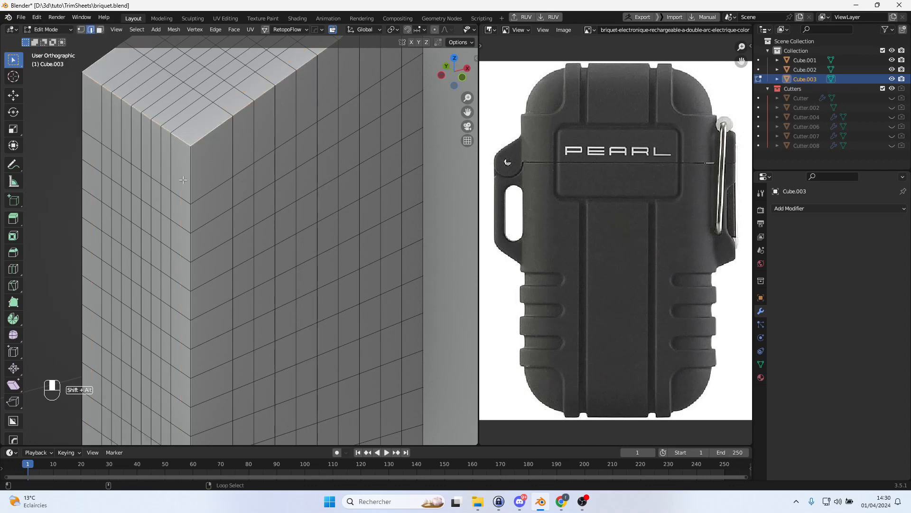
pyautogui.moveTo(190, 217); pyautogui.dragTo(314, 291, button='middle')
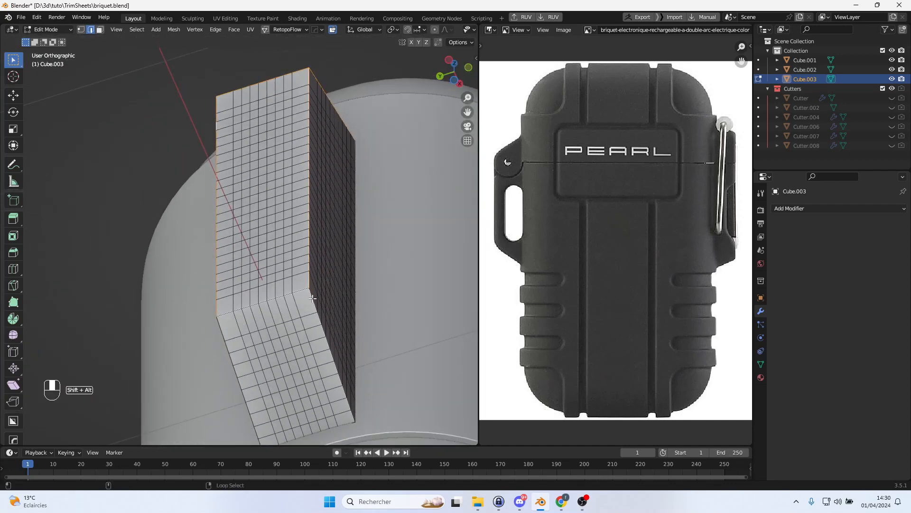
pyautogui.moveTo(308, 225); pyautogui.dragTo(310, 226, button='middle')
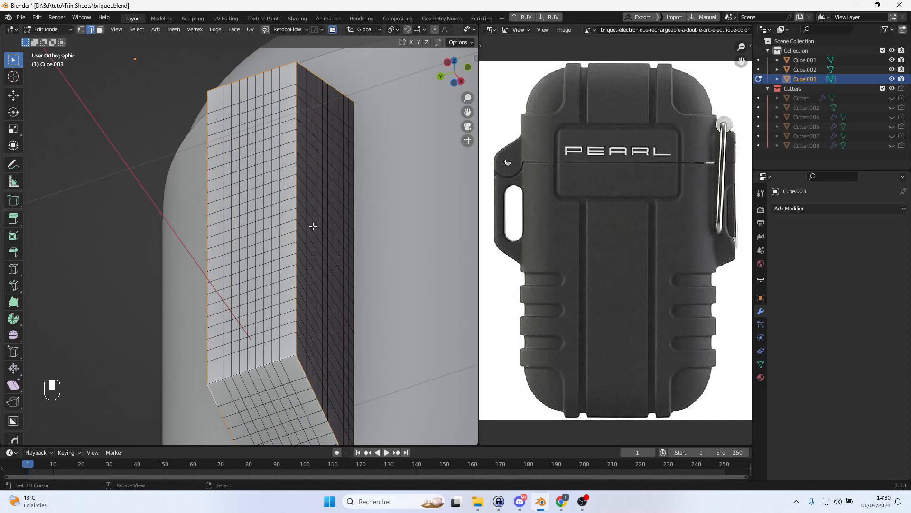
pyautogui.moveTo(302, 320); pyautogui.dragTo(286, 293, button='middle')
pyautogui.hotkey('ctrl', 'b')
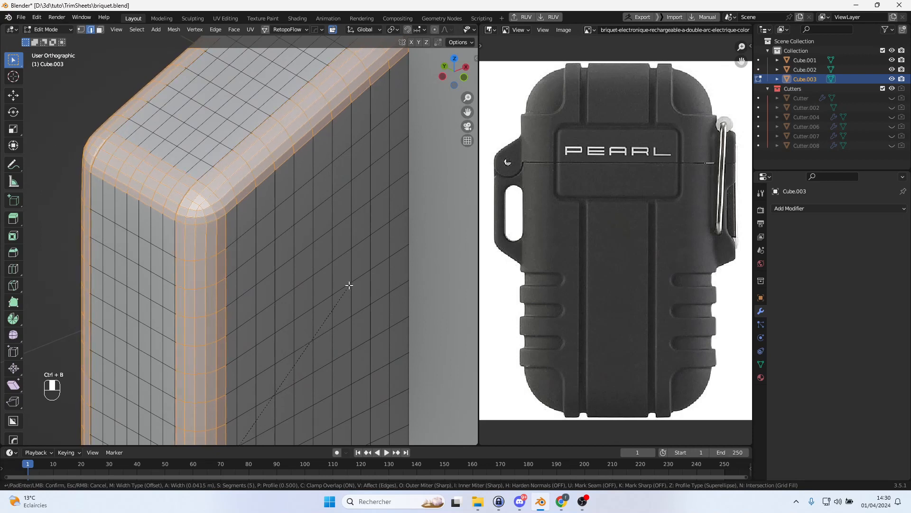
pyautogui.scroll(2, 344, 285)
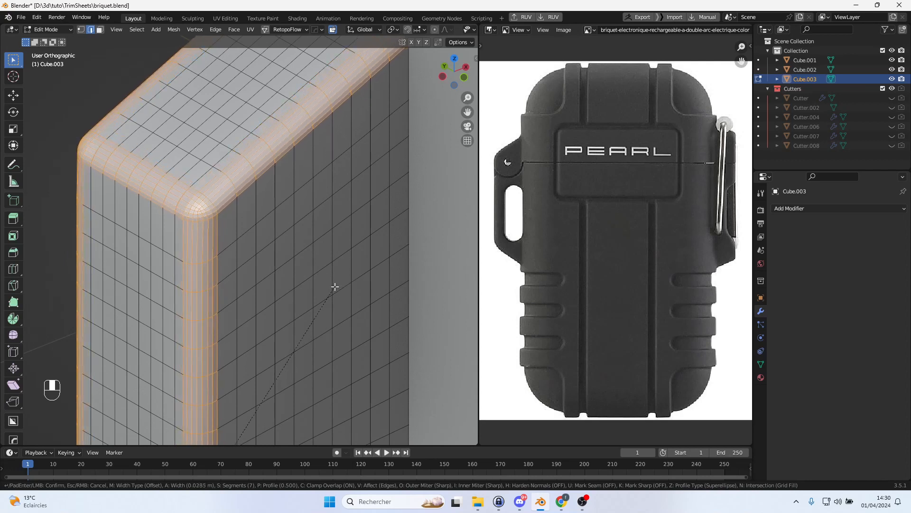
pyautogui.scroll(1, 344, 281)
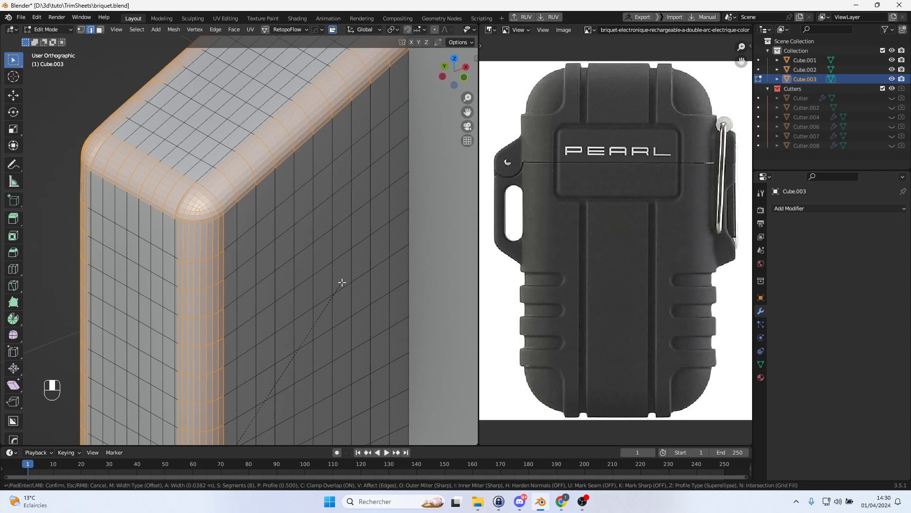
pyautogui.click(342, 282)
# Add one centred loop cut around the block just below its beveled upper outer corner, with a slide factor of 0
pyautogui.moveTo(322, 277); pyautogui.dragTo(338, 249, button='middle')
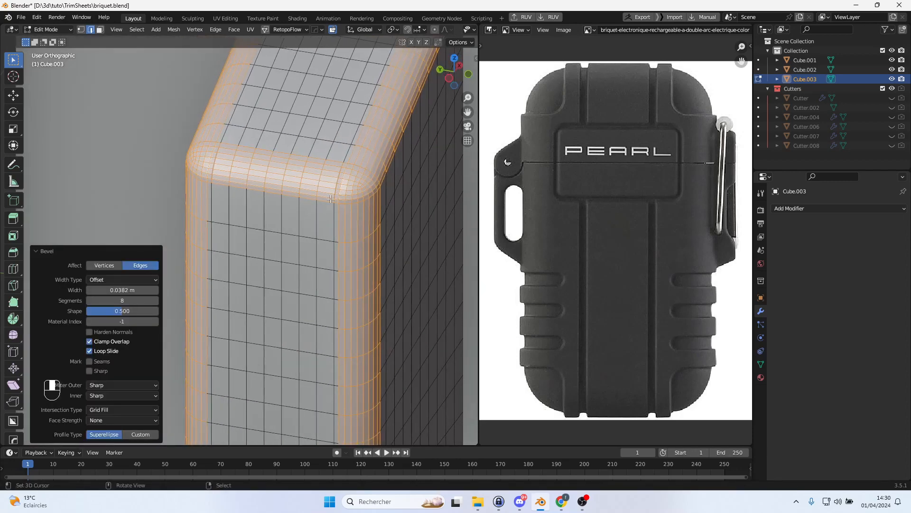
pyautogui.moveTo(270, 235); pyautogui.dragTo(251, 232, button='middle')
pyautogui.hotkey('ctrl', 'r')
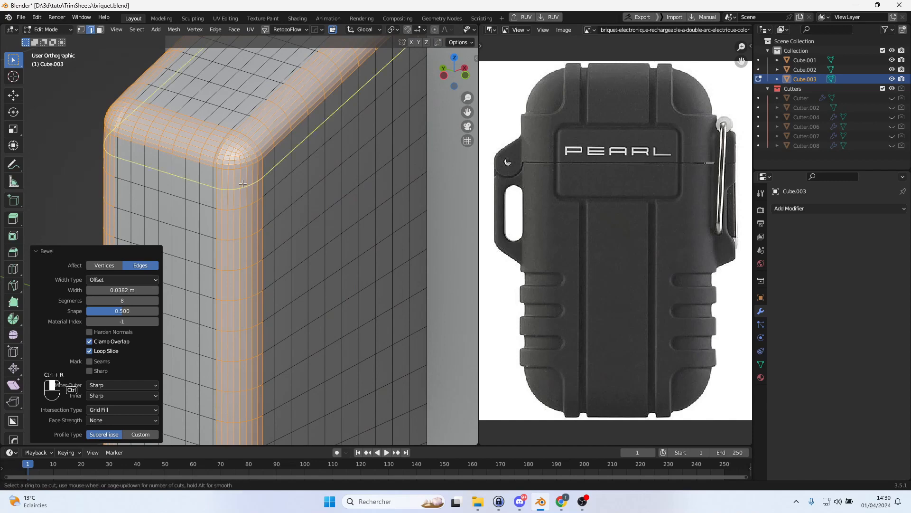
pyautogui.click(248, 181)
pyautogui.rightClick(238, 173)
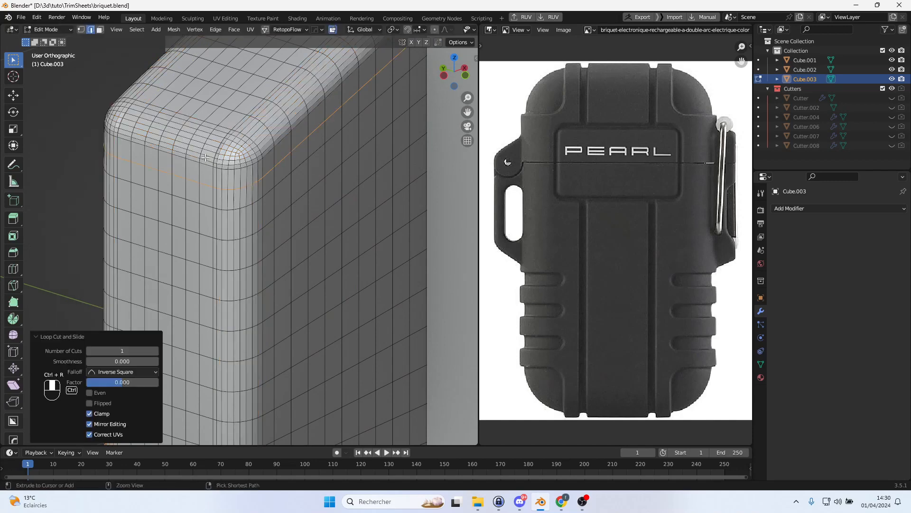
pyautogui.moveTo(270, 183); pyautogui.dragTo(256, 199, button='middle')
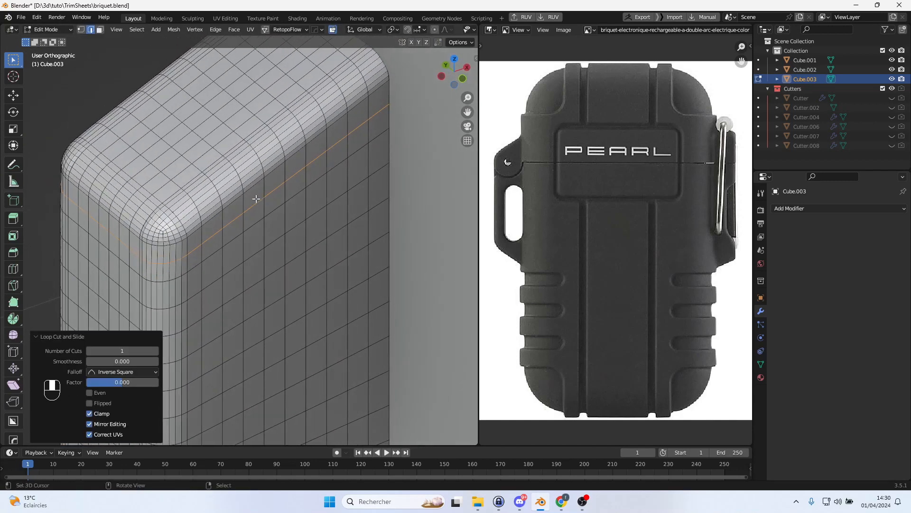
# Symmetrize the block's mesh across Y from positive to negative and return to Object Mode
pyautogui.scroll(-3, 323, 237)
pyautogui.moveTo(323, 238)
pyautogui.mouseDown(button='middle')
pyautogui.moveTo(313, 258)
pyautogui.moveTo(341, 237)
pyautogui.mouseUp(button='middle')
pyautogui.scroll(-4, 306, 266)
pyautogui.hotkey('alt', 'x')
pyautogui.moveTo(267, 278); pyautogui.dragTo(329, 277, button='middle')
pyautogui.scroll(4, 298, 257)
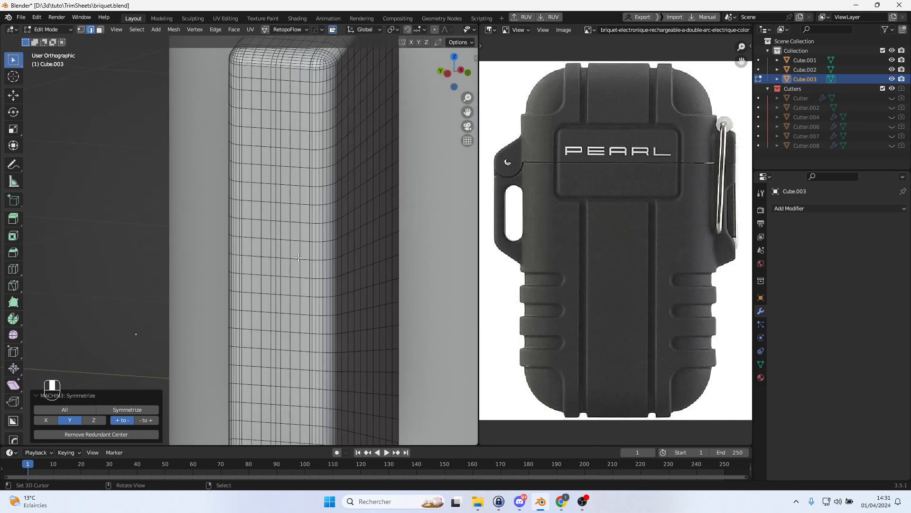
pyautogui.keyDown('alt'); pyautogui.click(279, 219); pyautogui.keyUp('alt')
pyautogui.moveTo(279, 219); pyautogui.dragTo(234, 226, button='middle')
pyautogui.scroll(-6, 234, 226)
pyautogui.press('Tab')
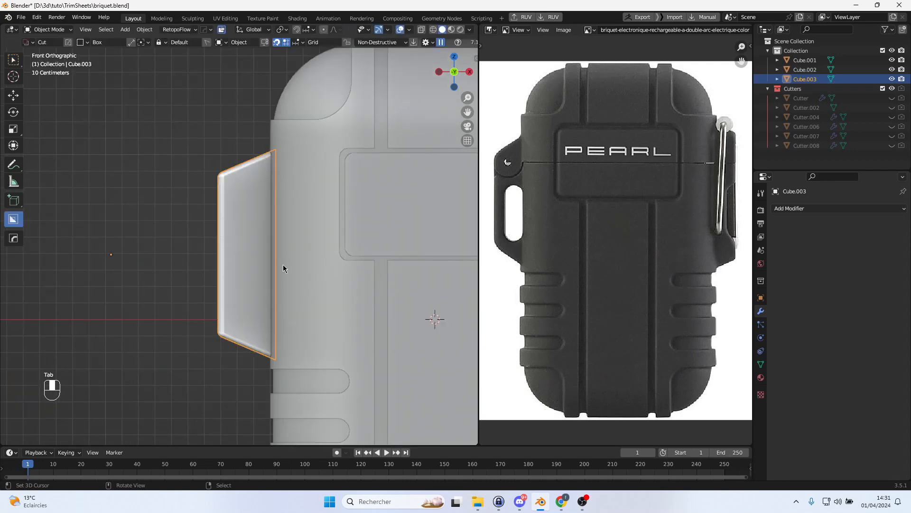
# Shade the side block smooth with Auto Smooth enabled at a 30° angle
pyautogui.scroll(3, 283, 264)
pyautogui.moveTo(283, 264); pyautogui.dragTo(189, 260, button='middle')
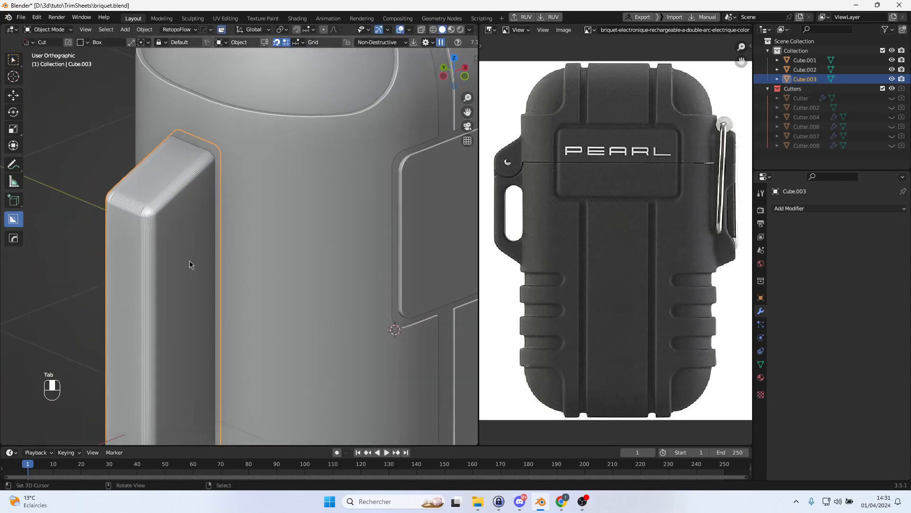
pyautogui.press('w')
pyautogui.click(179, 261)
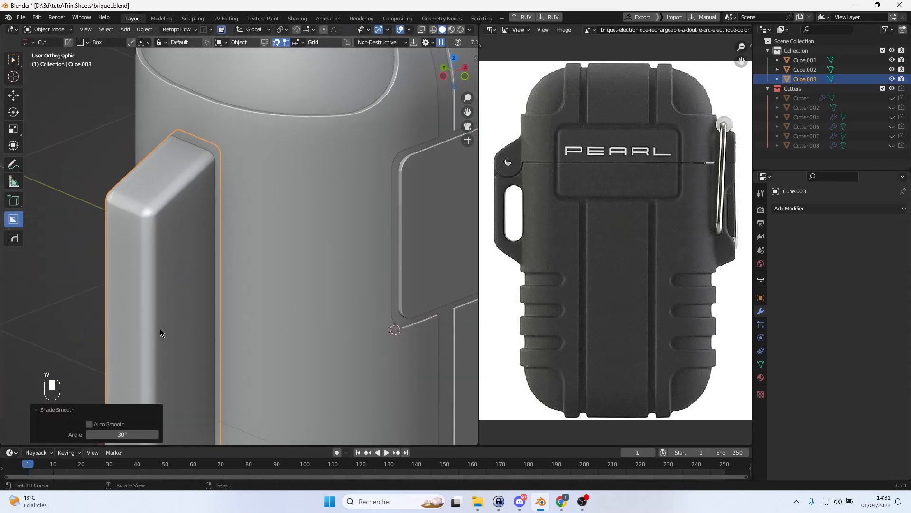
pyautogui.moveTo(109, 421); pyautogui.dragTo(201, 274, button='middle')
pyautogui.hotkey('alt', 'x')
pyautogui.rightClick(323, 319)
pyautogui.scroll(-4, 215, 273)
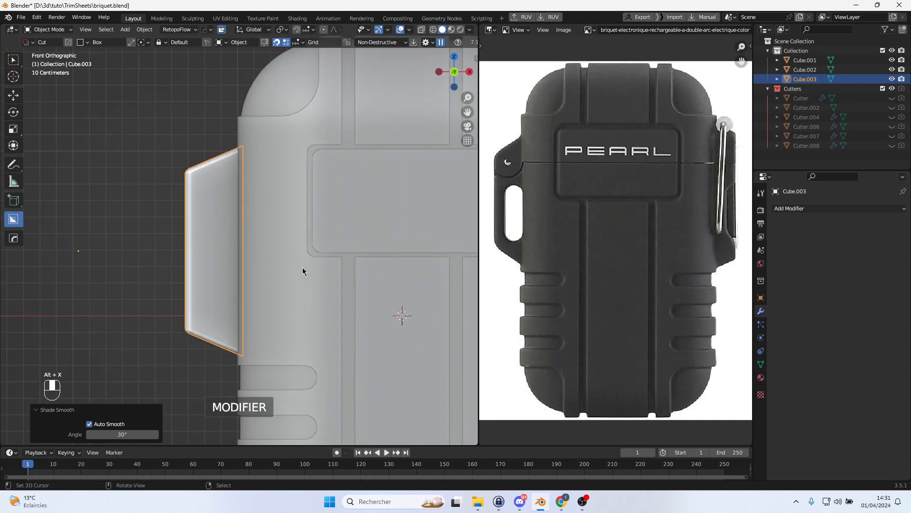
# Join the side block to the lighter body with a non-destructive Boolean union and expand the modifier's settings
pyautogui.click(293, 234)
pyautogui.keyDown('shift'); pyautogui.click(222, 230); pyautogui.keyUp('shift')
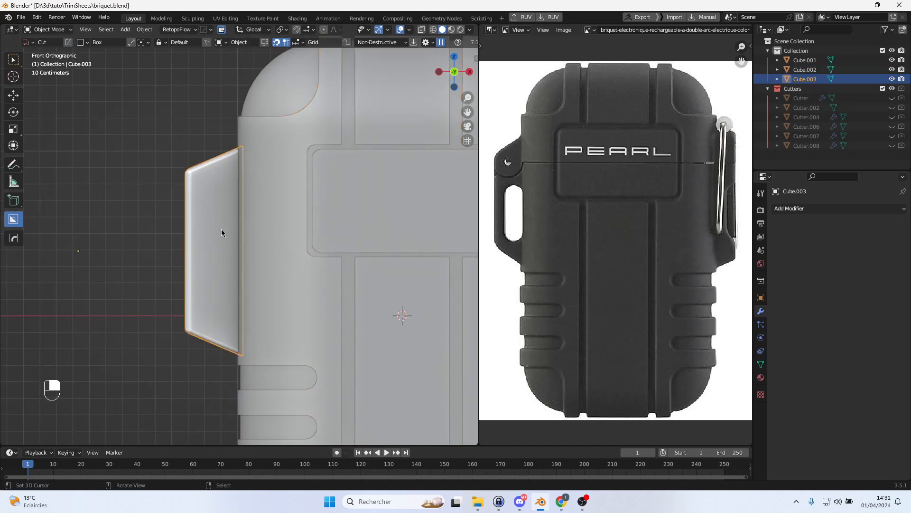
pyautogui.keyDown('shift'); pyautogui.click(275, 220); pyautogui.keyUp('shift')
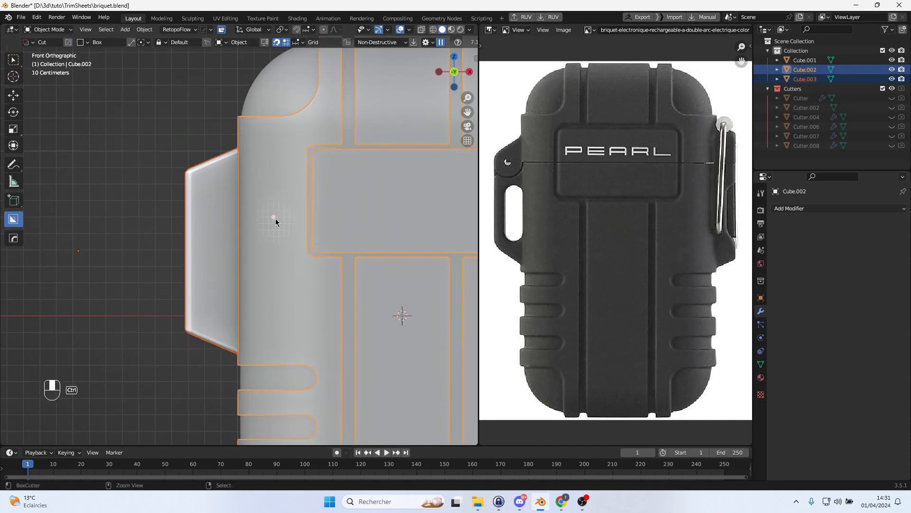
pyautogui.press('ctrl+KP_Add')
pyautogui.click(263, 166)
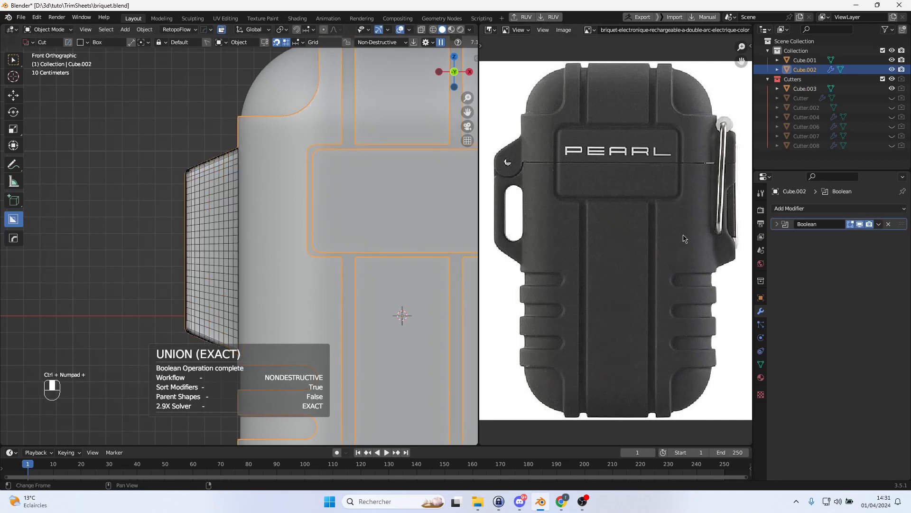
pyautogui.moveTo(371, 263); pyautogui.dragTo(401, 285, button='middle')
pyautogui.click(777, 224)
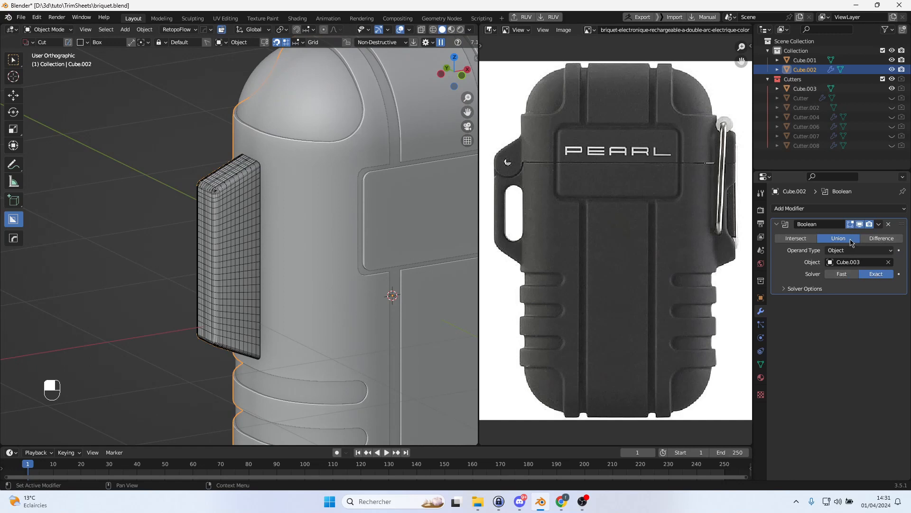
pyautogui.click(236, 187)
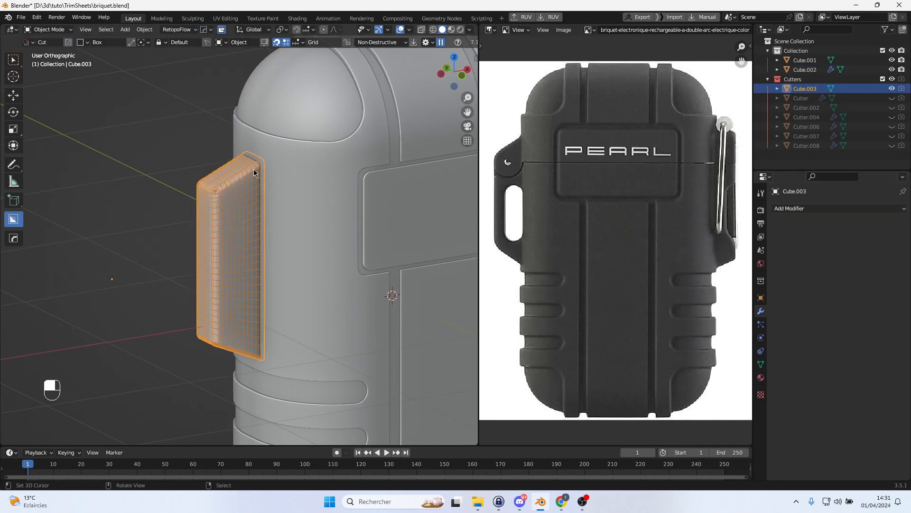
pyautogui.press('g')
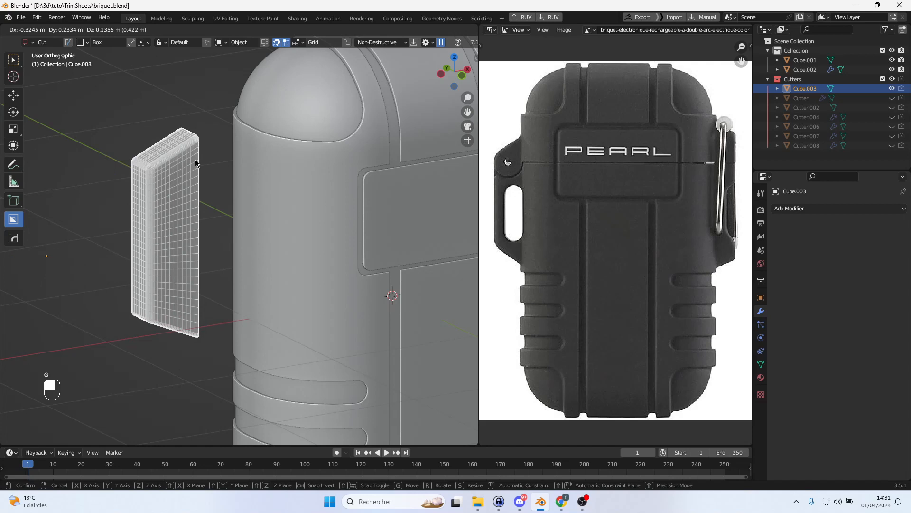
pyautogui.rightClick(293, 206)
# Apply the Boolean union modifier on the lighter body
pyautogui.click(307, 182)
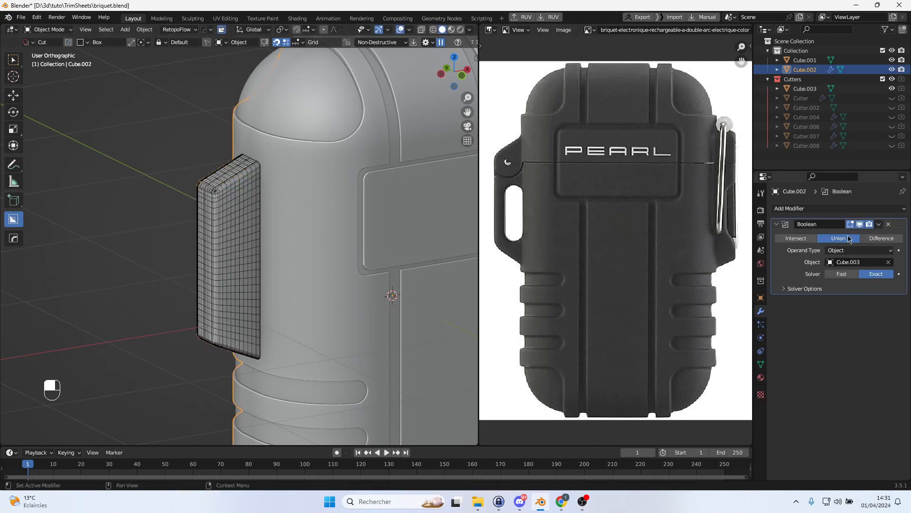
pyautogui.click(877, 227)
pyautogui.click(858, 234)
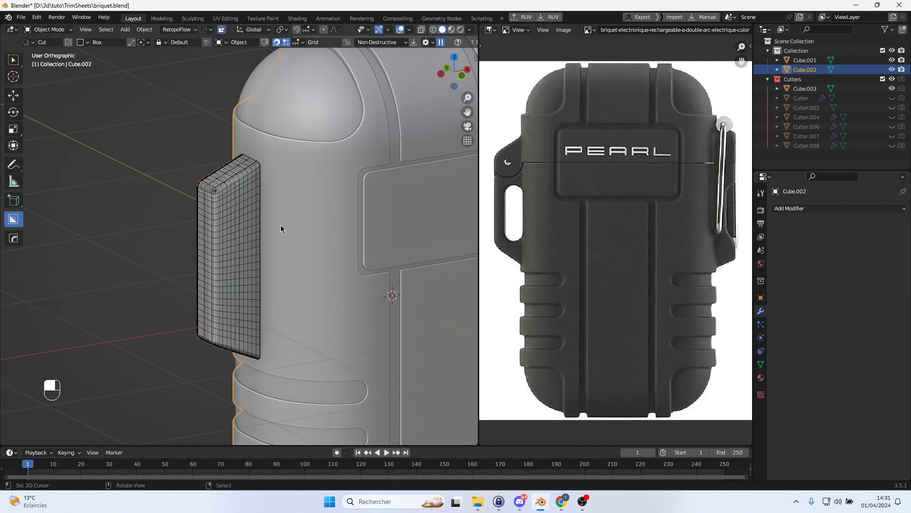
# Delete the leftover side block cutter and select the lighter body
pyautogui.click(225, 201)
pyautogui.press('g')
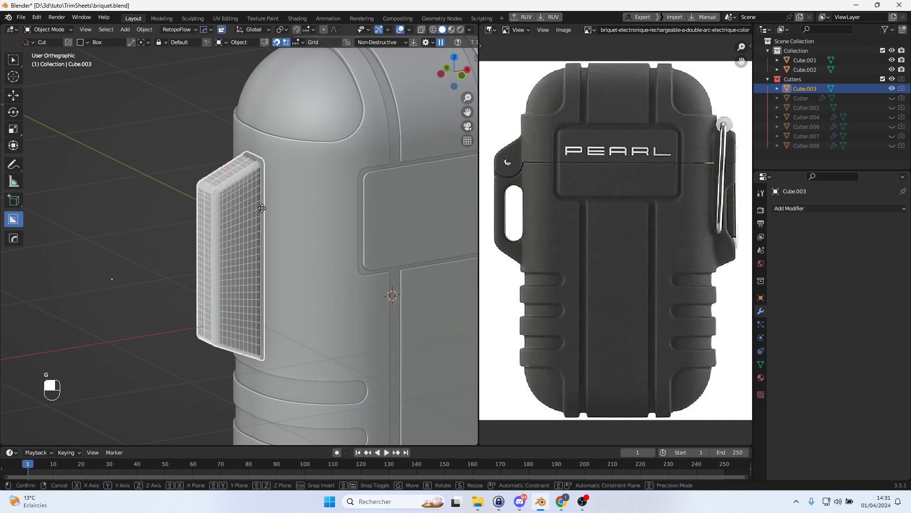
pyautogui.rightClick(167, 211)
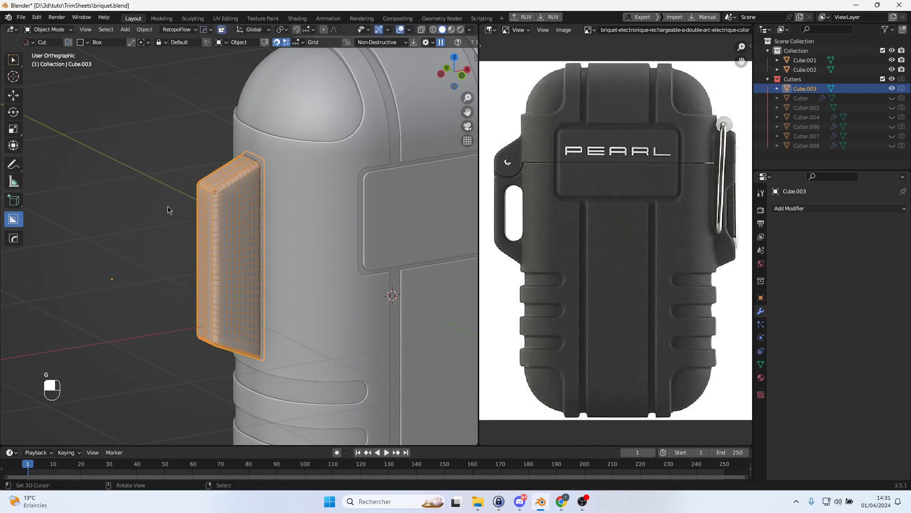
pyautogui.press('Delete')
pyautogui.click(290, 206)
# In the lighter body's mesh, select the edge loop where the side lug meets the body
pyautogui.moveTo(314, 183); pyautogui.dragTo(311, 150, button='middle')
pyautogui.press('Tab')
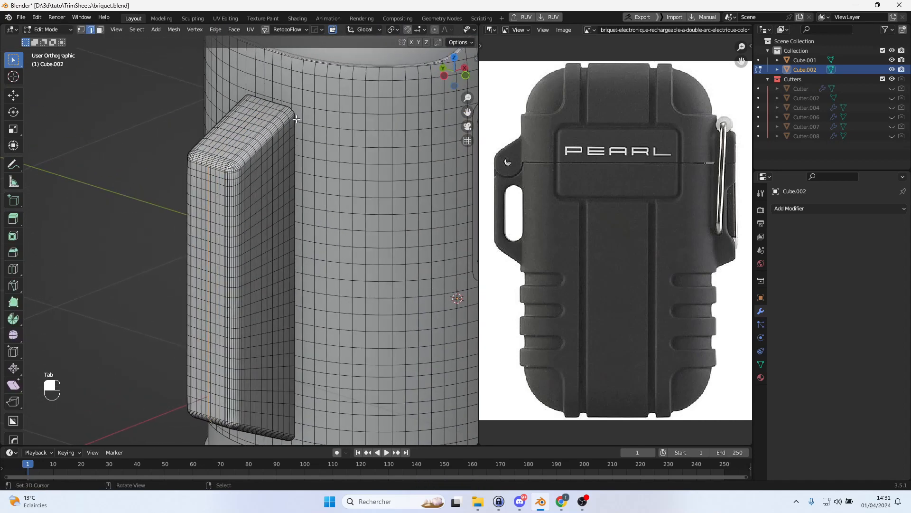
pyautogui.press('Tab')
pyautogui.moveTo(309, 308); pyautogui.dragTo(273, 220, button='middle')
pyautogui.press('Tab')
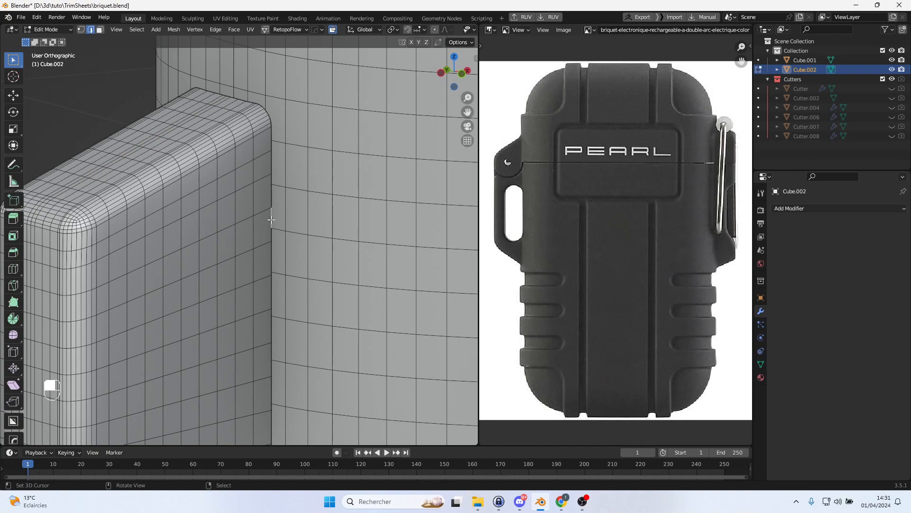
pyautogui.doubleClick(271, 220)
pyautogui.moveTo(271, 220); pyautogui.dragTo(332, 85, button='middle')
pyautogui.moveTo(329, 190); pyautogui.dragTo(242, 272, button='middle')
# Run MESHmachine's Offset Cut along the selected intersection loop with a width of 0.05
pyautogui.press('y')
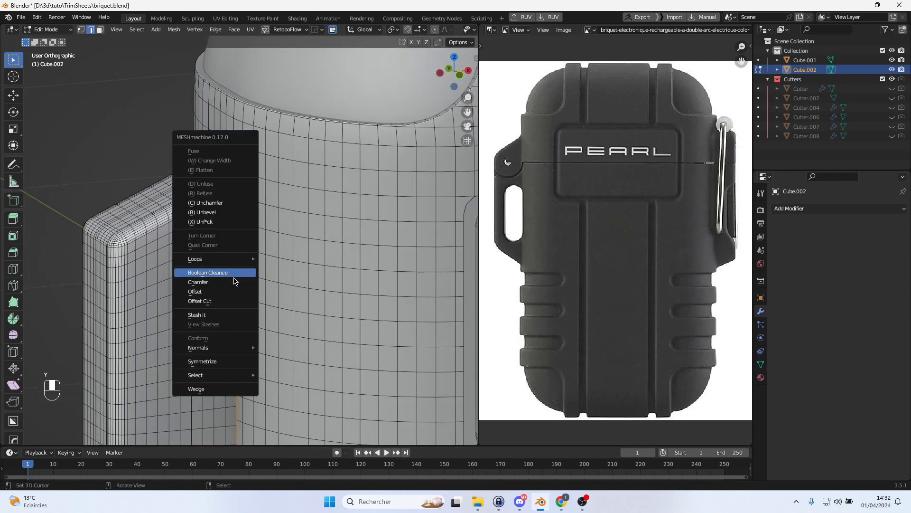
pyautogui.click(223, 302)
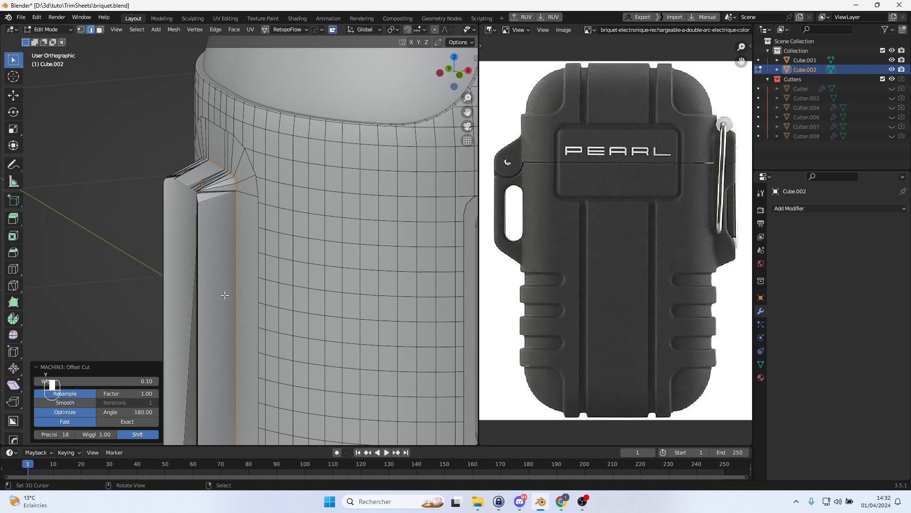
pyautogui.moveTo(90, 381); pyautogui.dragTo(61, 381)
pyautogui.scroll(2, 255, 287)
pyautogui.keyDown('shift'); pyautogui.moveTo(255, 288); pyautogui.dragTo(227, 233, button='middle'); pyautogui.keyUp('shift')
pyautogui.keyDown('shift'); pyautogui.moveTo(134, 307); pyautogui.dragTo(164, 342, button='middle'); pyautogui.keyUp('shift')
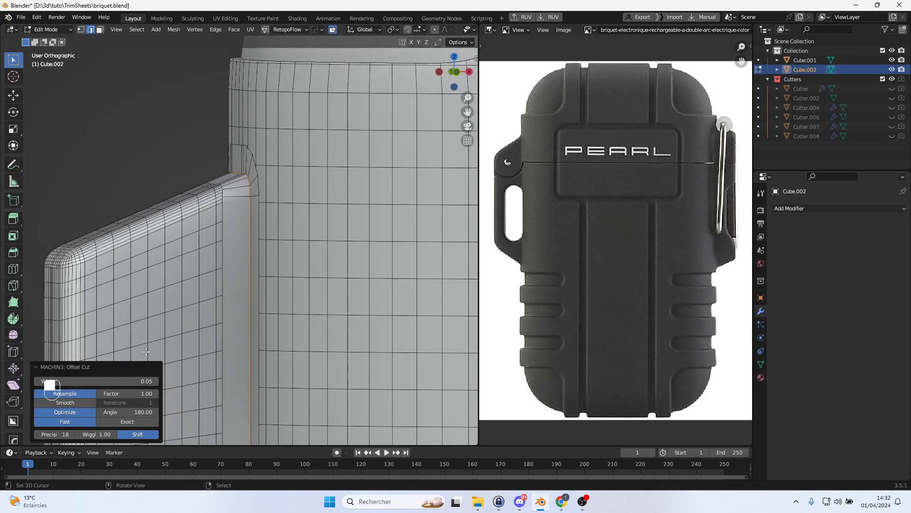
# Disable Resample and enable Smooth for the Offset Cut around the lug's junction
pyautogui.click(79, 395)
pyautogui.click(79, 395)
pyautogui.click(79, 395)
pyautogui.click(71, 404)
pyautogui.moveTo(233, 290)
pyautogui.mouseDown(button='middle')
pyautogui.moveTo(252, 298)
pyautogui.moveTo(225, 279)
pyautogui.mouseUp(button='middle')
pyautogui.scroll(3, 252, 297)
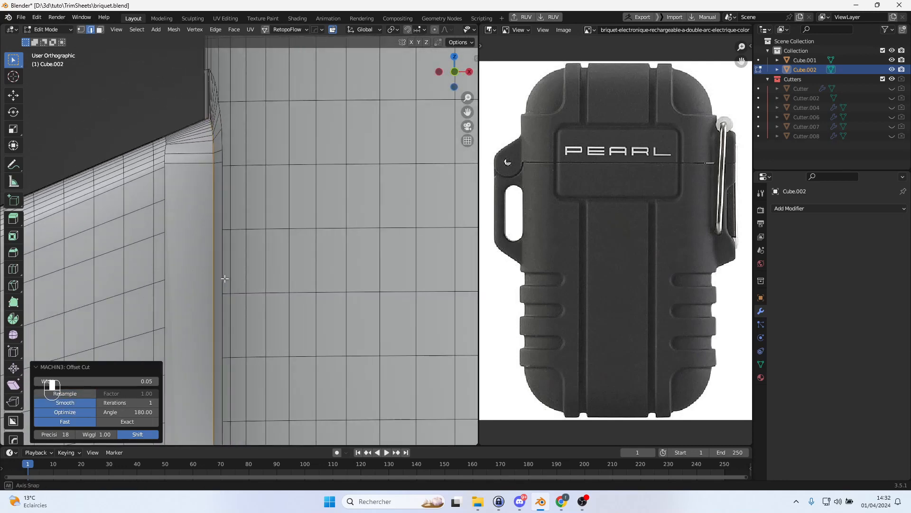
pyautogui.moveTo(225, 353); pyautogui.dragTo(297, 334, button='middle')
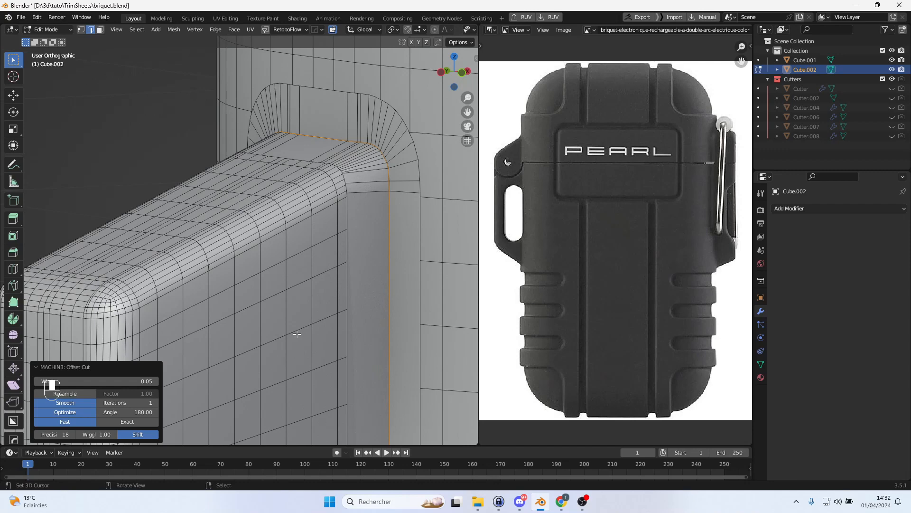
# Try higher Smooth iteration counts for the Offset Cut, including 8, and set Iterations back to 1
pyautogui.click(127, 403)
pyautogui.write('11')
pyautogui.press('Return')
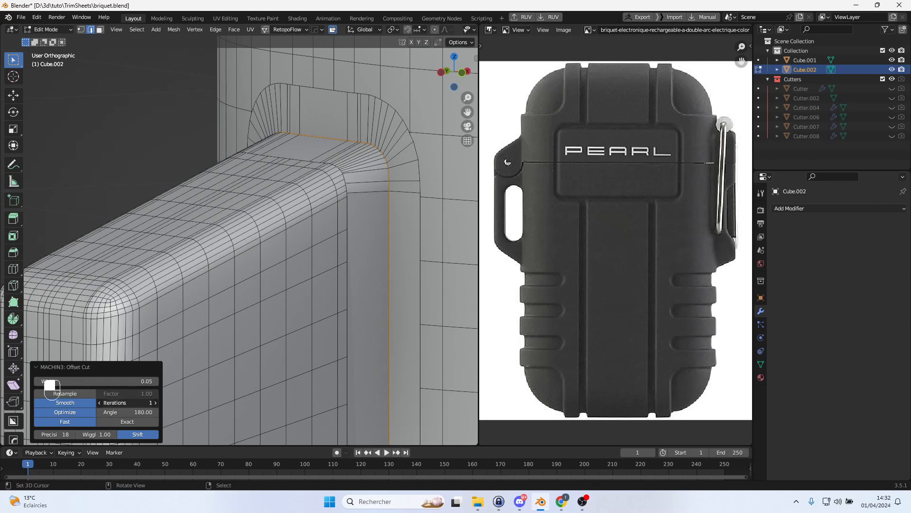
pyautogui.moveTo(127, 403)
pyautogui.mouseDown()
pyautogui.moveTo(142, 402)
pyautogui.moveTo(120, 402)
pyautogui.mouseUp()
pyautogui.moveTo(297, 329); pyautogui.dragTo(279, 324, button='middle')
pyautogui.scroll(2, 279, 324)
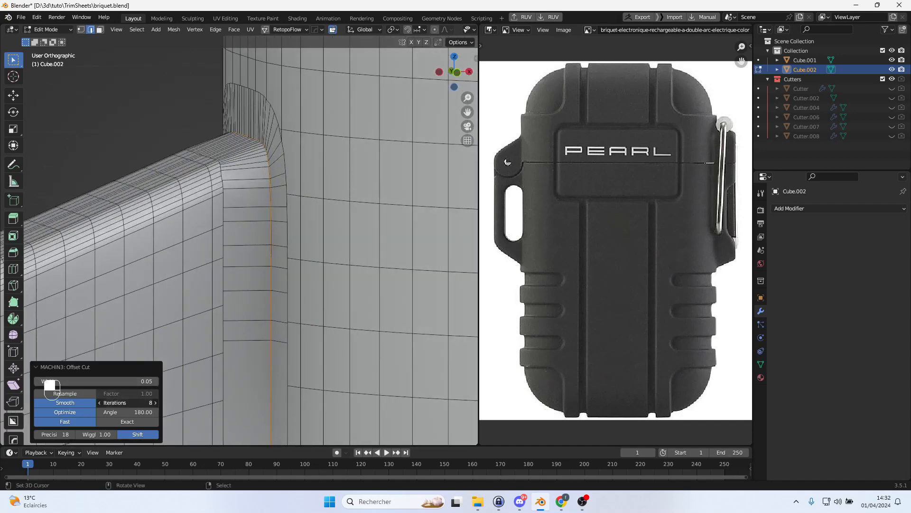
pyautogui.moveTo(124, 403); pyautogui.dragTo(107, 403)
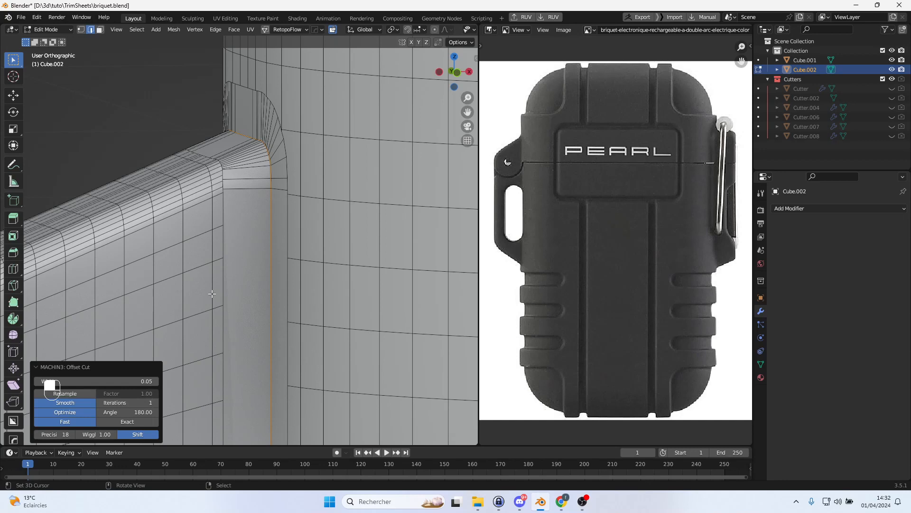
# Try Resample on the Offset Cut around the lug's junction, keeping Smooth at 1 iteration
pyautogui.moveTo(267, 258); pyautogui.dragTo(313, 282, button='middle')
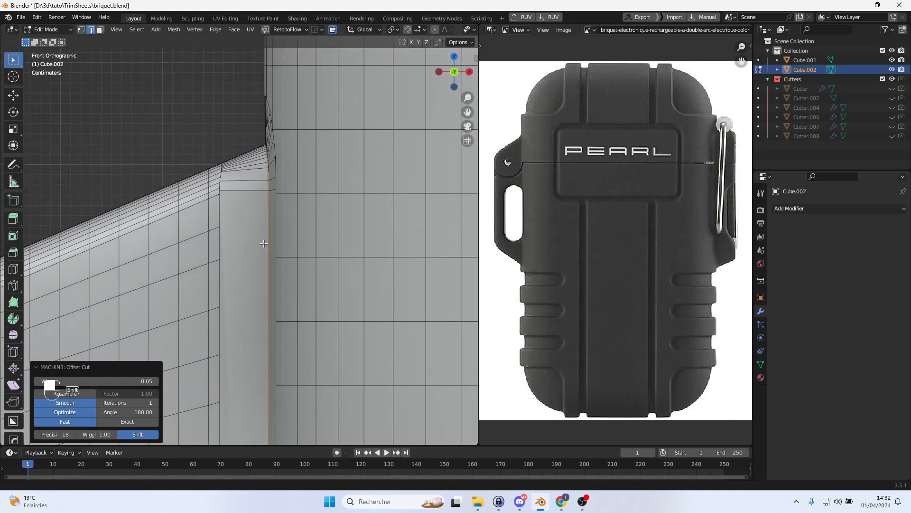
pyautogui.click(79, 392)
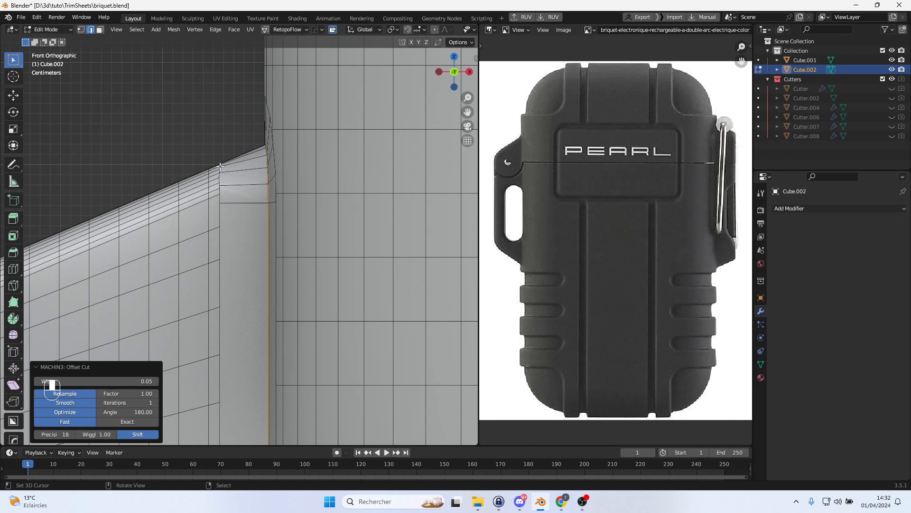
pyautogui.click(69, 397)
pyautogui.moveTo(127, 402)
pyautogui.mouseDown()
pyautogui.moveTo(180, 403)
pyautogui.moveTo(127, 403)
pyautogui.mouseUp()
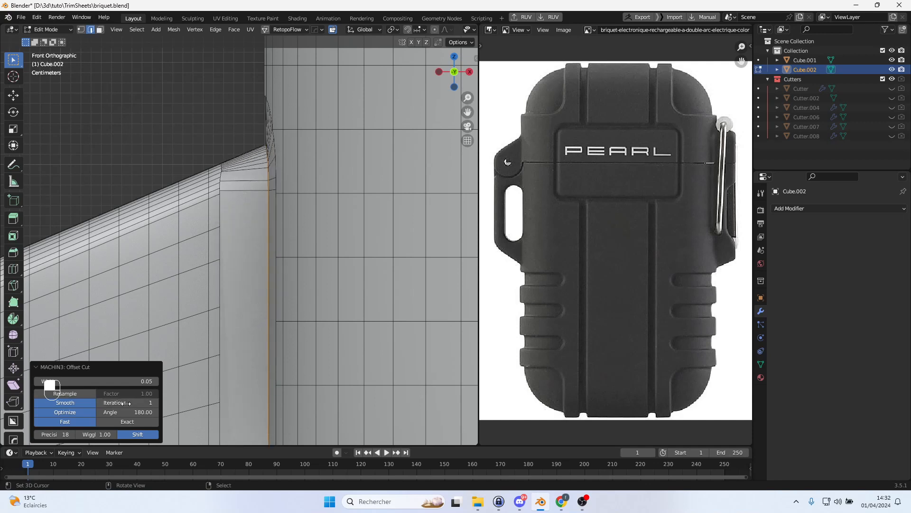
# Set the Offset Cut width around the lug's junction to 0.03
pyautogui.moveTo(280, 334); pyautogui.dragTo(340, 348, button='middle')
pyautogui.scroll(3, 304, 308)
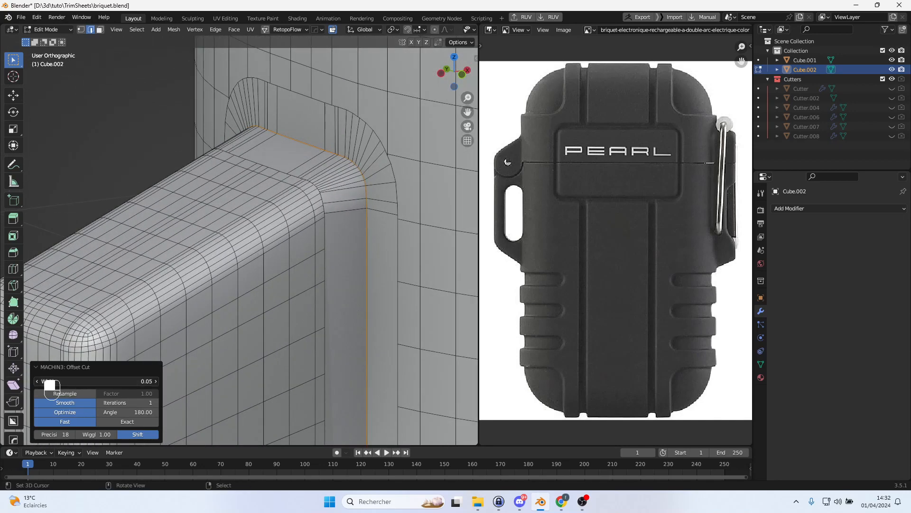
pyautogui.moveTo(50, 385); pyautogui.dragTo(40, 386)
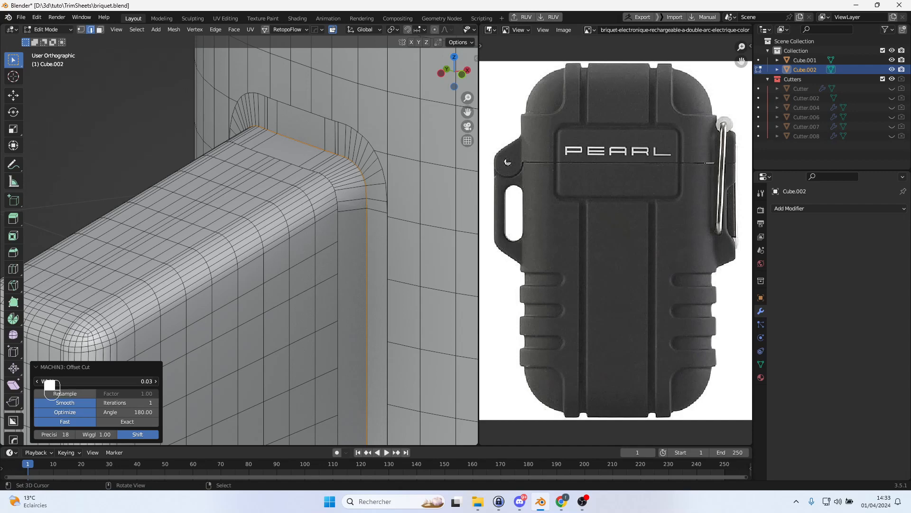
pyautogui.moveTo(374, 255); pyautogui.dragTo(361, 249, button='middle')
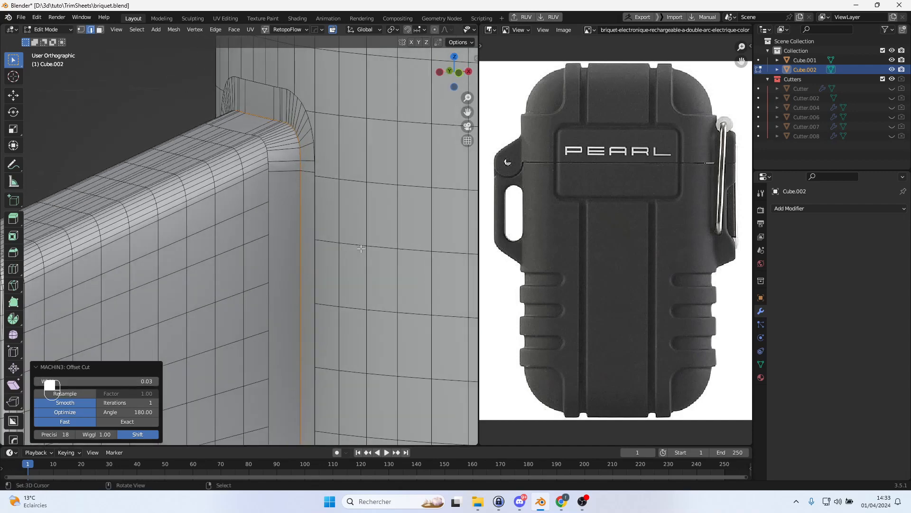
# Bevel the edge loop between the side lug and the body by about 0.025 m with multiple segments to form a rounded fillet
pyautogui.hotkey('ctrl', 'b')
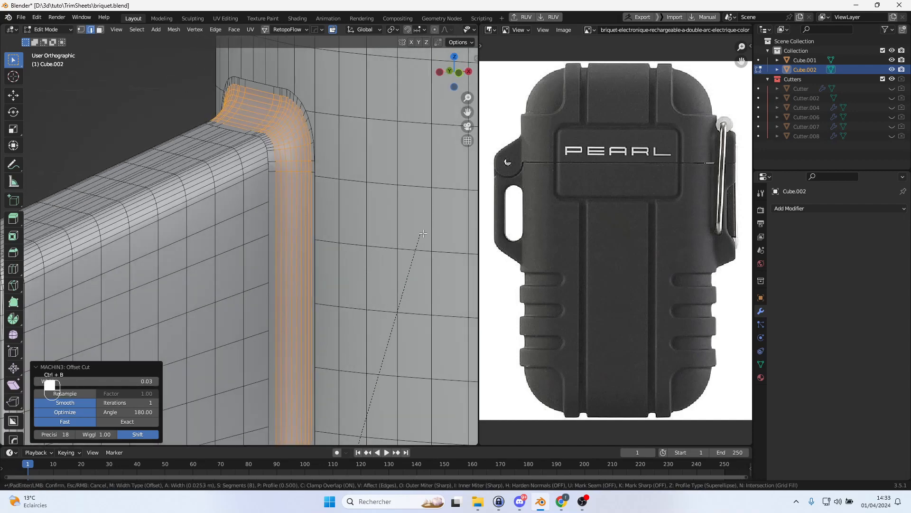
pyautogui.scroll(-2, 432, 232)
pyautogui.click(432, 237)
pyautogui.press('Tab')
pyautogui.moveTo(418, 243); pyautogui.dragTo(392, 254, button='middle')
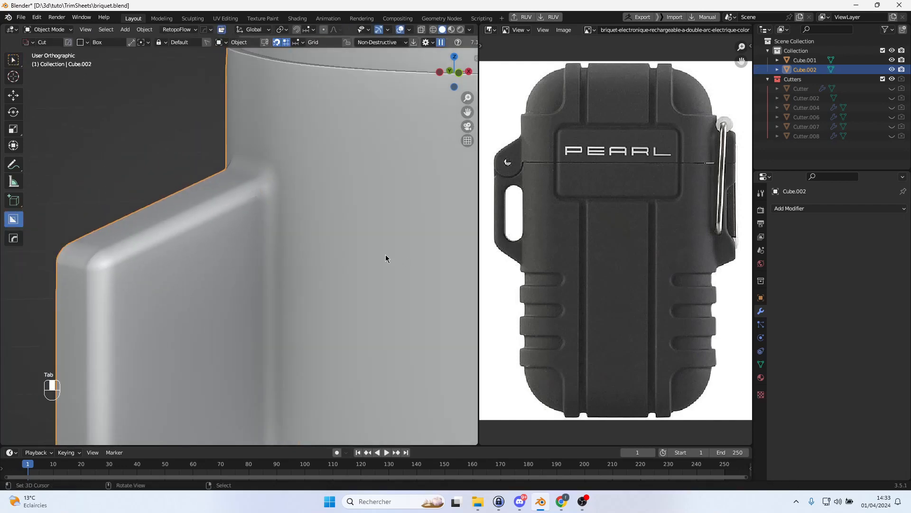
# Symmetrize the body mesh with MESHmachine along Y, from the positive to the negative side
pyautogui.moveTo(315, 273); pyautogui.dragTo(342, 273, button='middle')
pyautogui.press('Tab')
pyautogui.press('Tab')
pyautogui.press('Tab')
pyautogui.moveTo(342, 269); pyautogui.dragTo(332, 266, button='middle')
pyautogui.hotkey('alt', 'x')
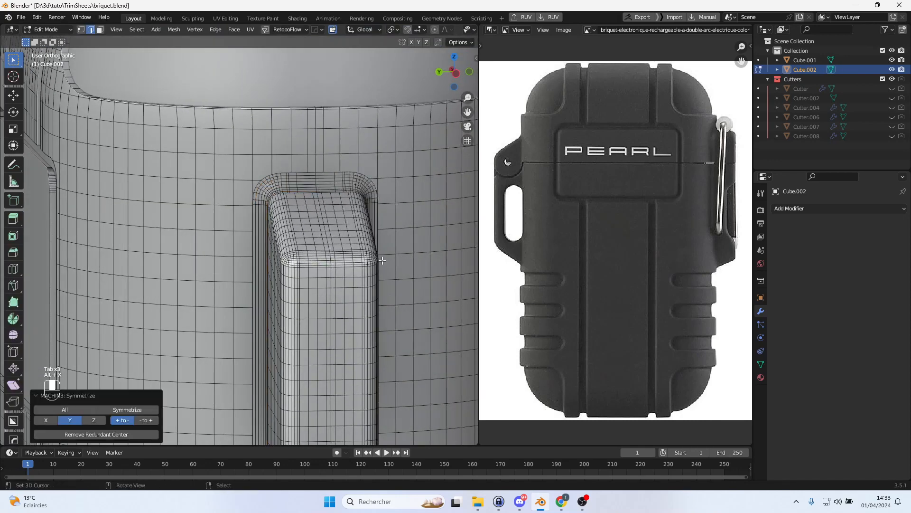
pyautogui.press('Tab')
# Select the edge loop where the lug meets its junction fillet and flatten it along X with a scale of 0
pyautogui.moveTo(373, 260); pyautogui.dragTo(245, 175, button='middle')
pyautogui.press('Tab')
pyautogui.click(243, 173)
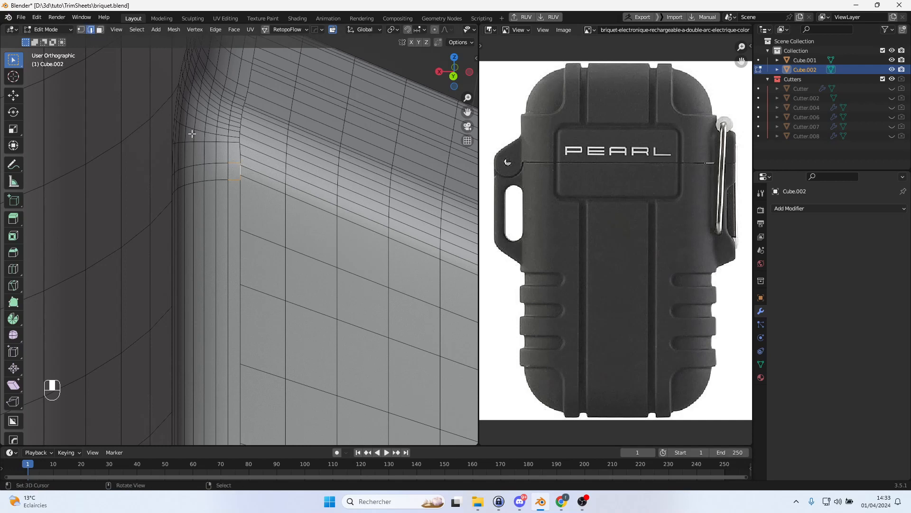
pyautogui.keyDown('alt'); pyautogui.click(238, 212); pyautogui.keyUp('alt')
pyautogui.rightClick(239, 170)
pyautogui.keyDown('alt'); pyautogui.click(238, 213); pyautogui.keyUp('alt')
pyautogui.scroll(-2, 238, 213)
pyautogui.moveTo(238, 213); pyautogui.dragTo(275, 222, button='middle')
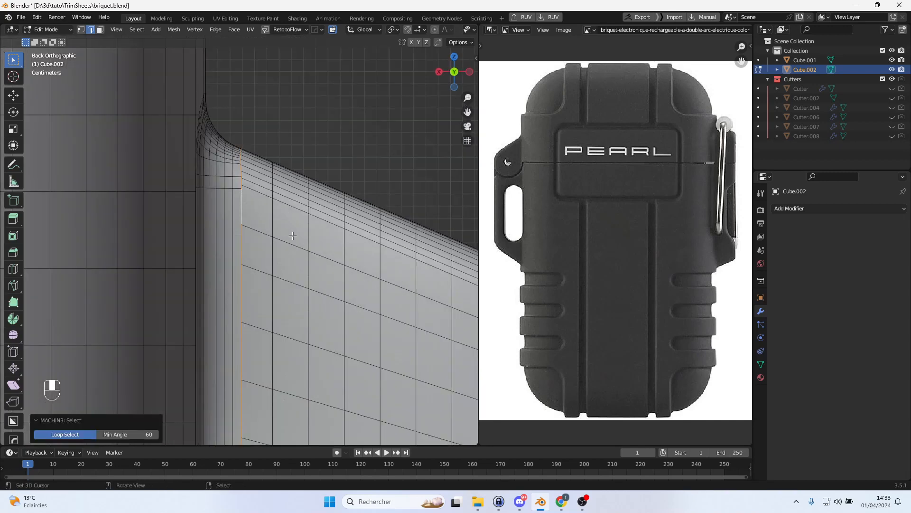
pyautogui.press('s')
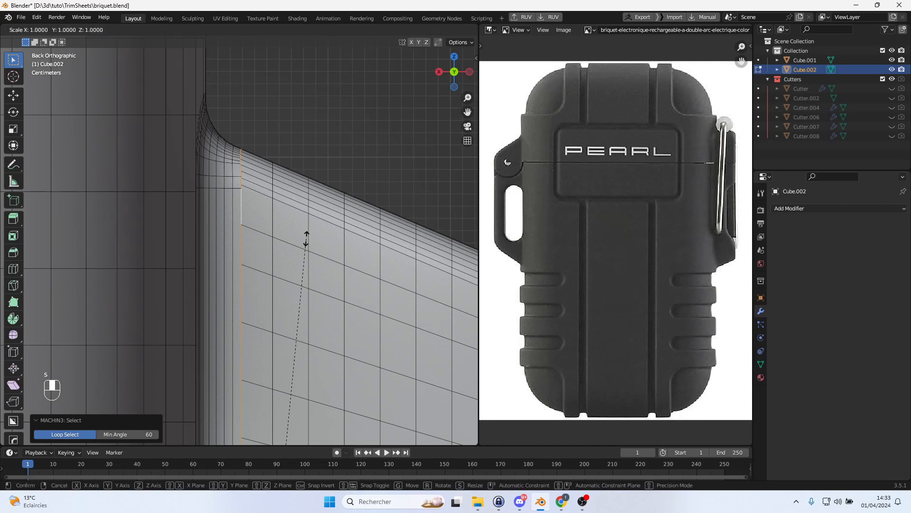
pyautogui.write('x')
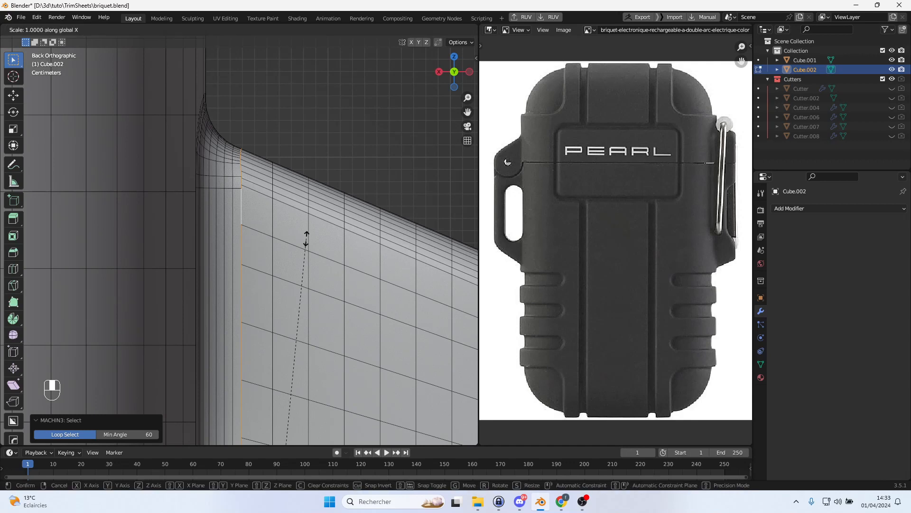
pyautogui.write('0')
pyautogui.press('Return')
# Run MESHmachine's Boolean Cleanup on the flattened lug loop, using side A with a threshold of about 0.05
pyautogui.moveTo(306, 237); pyautogui.dragTo(260, 244, button='middle')
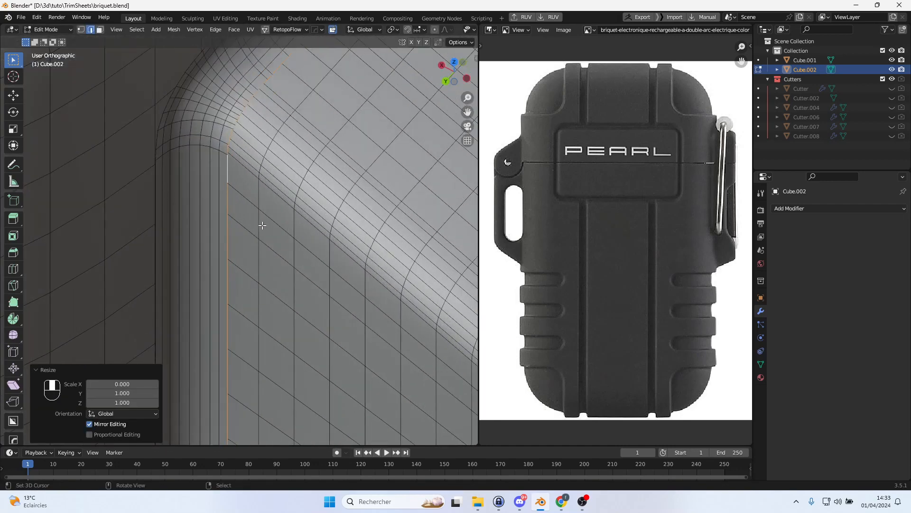
pyautogui.press('y')
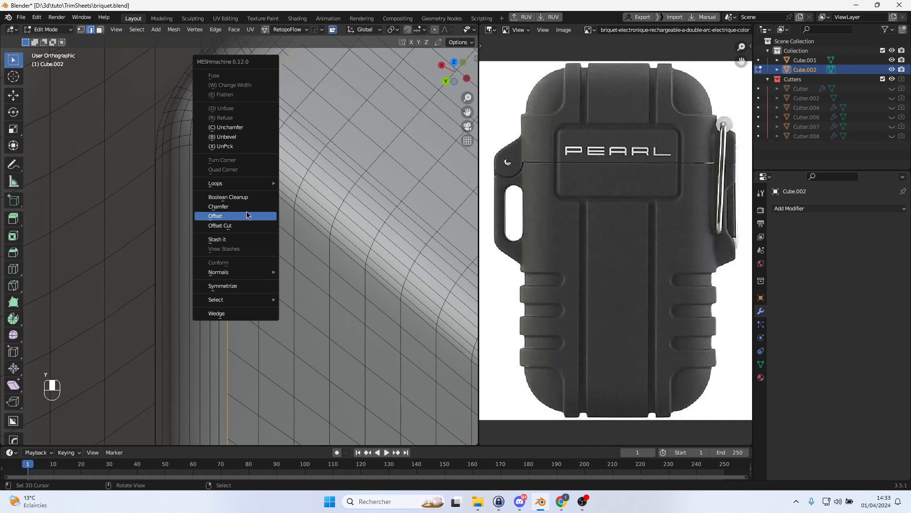
pyautogui.click(246, 197)
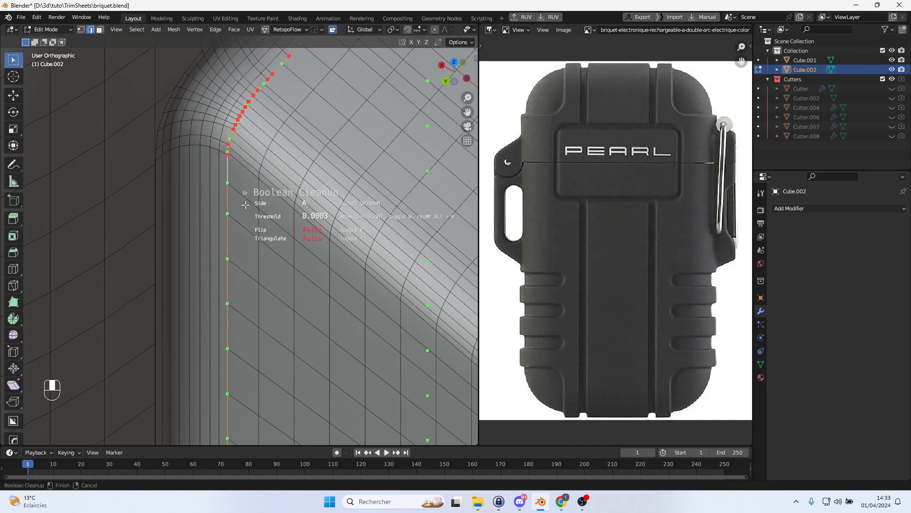
pyautogui.scroll(-1, 245, 204)
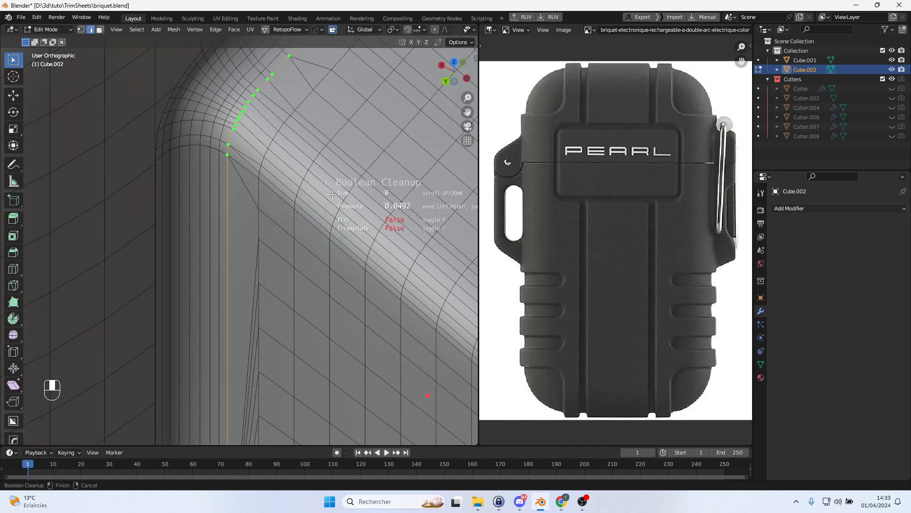
pyautogui.scroll(-3, 333, 194)
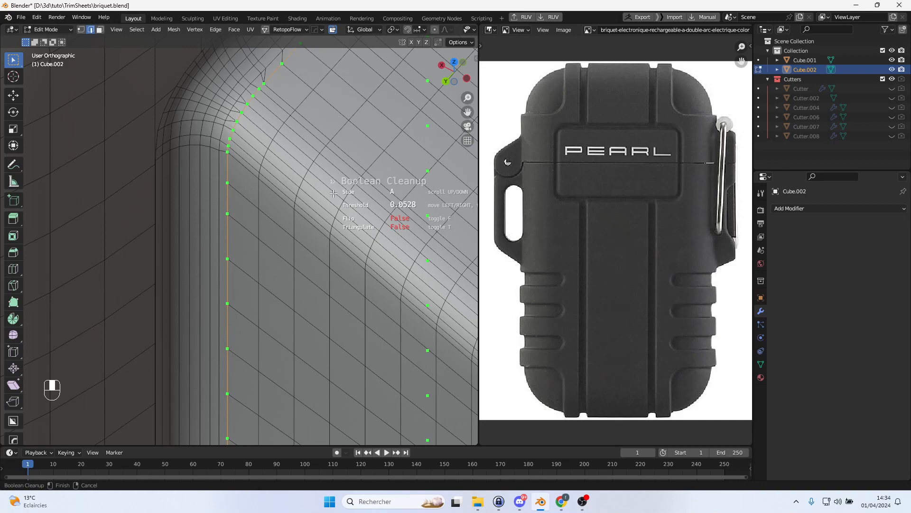
pyautogui.click(333, 193)
pyautogui.moveTo(333, 194); pyautogui.dragTo(223, 183, button='middle')
# Add a loop cut across the fillet strip above the lug's upper face and slide it by about 0.26
pyautogui.scroll(3, 388, 185)
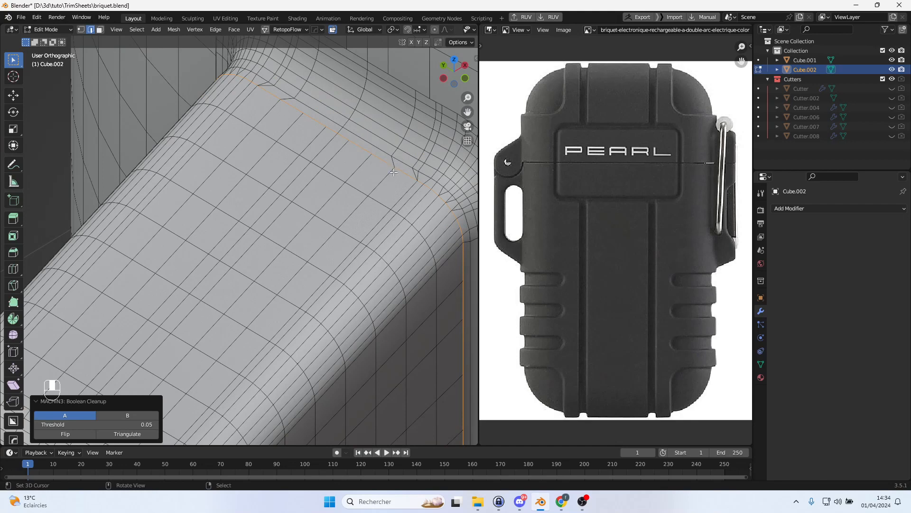
pyautogui.moveTo(400, 161); pyautogui.dragTo(341, 190, button='middle')
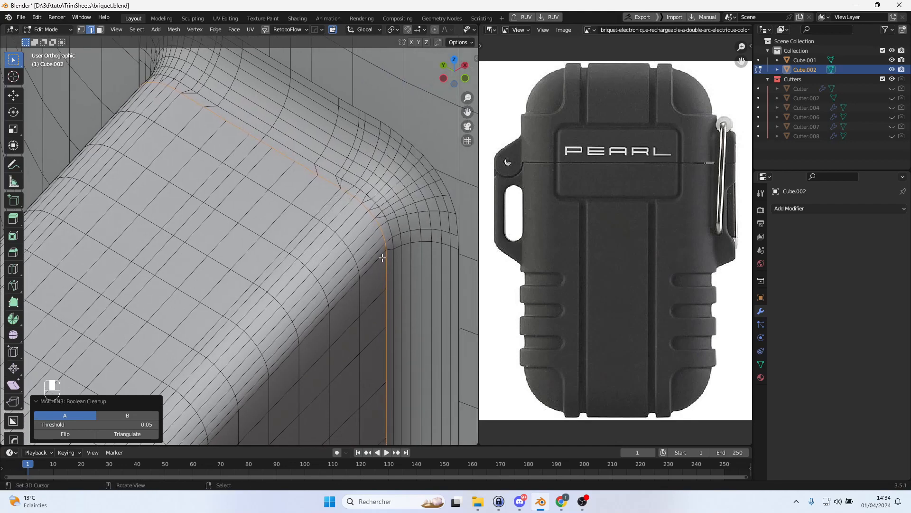
pyautogui.scroll(-2, 383, 258)
pyautogui.moveTo(298, 201); pyautogui.dragTo(320, 223, button='middle')
pyautogui.hotkey('ctrl', 'r')
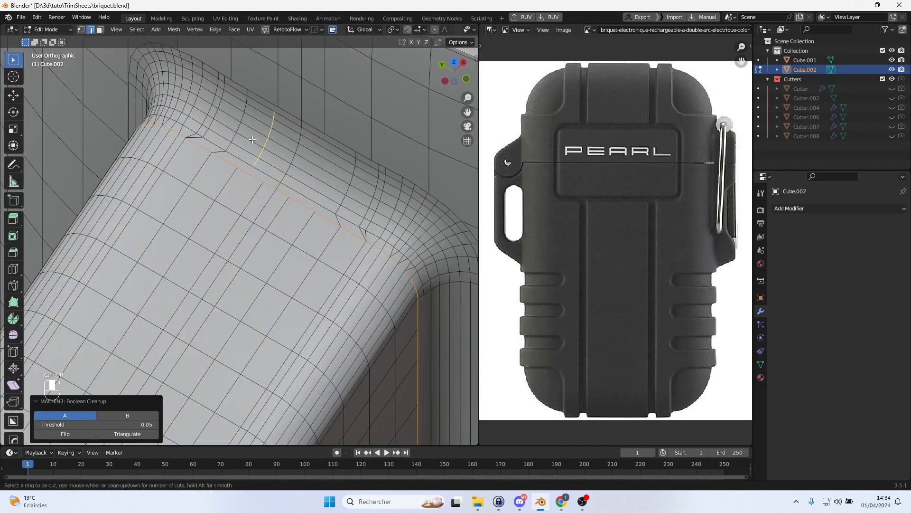
pyautogui.click(252, 139)
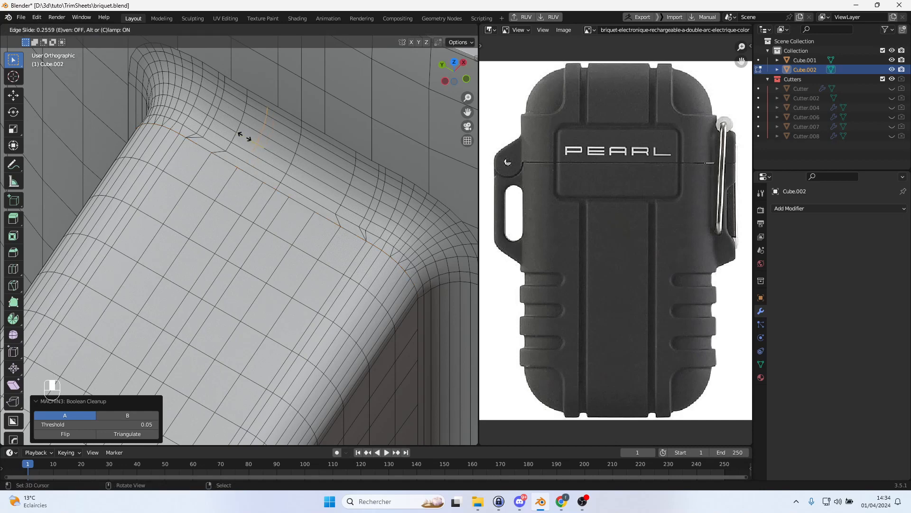
pyautogui.click(245, 137)
pyautogui.moveTo(289, 177); pyautogui.dragTo(295, 270, button='middle')
pyautogui.press('Tab')
pyautogui.keyDown('shift'); pyautogui.moveTo(358, 277); pyautogui.dragTo(223, 274, button='middle'); pyautogui.keyUp('shift')
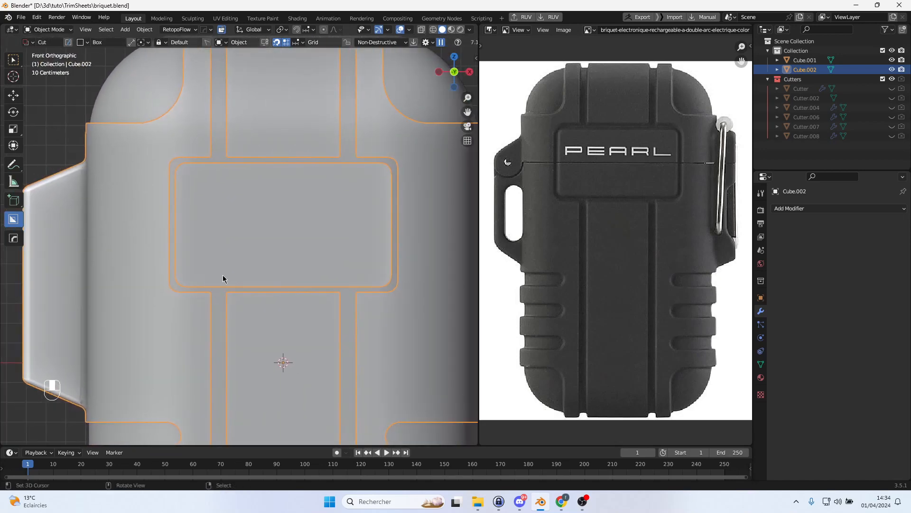
pyautogui.scroll(-3, 223, 278)
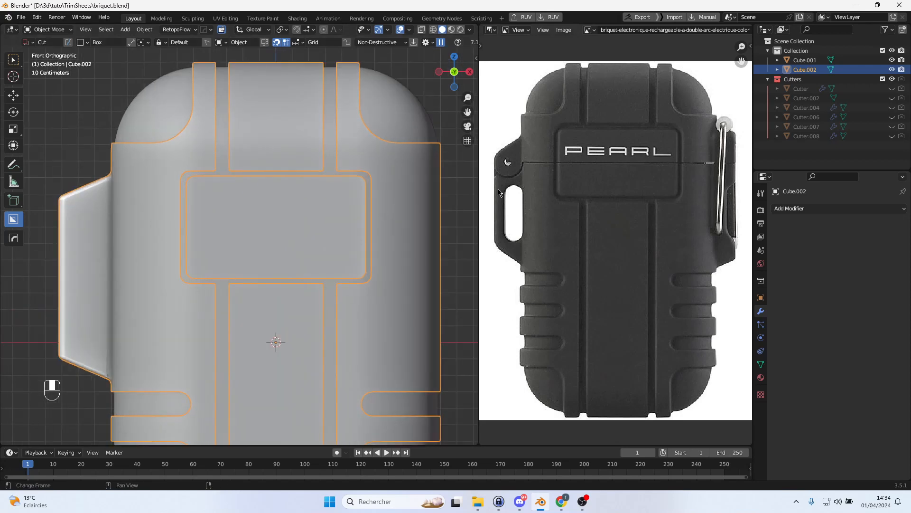
pyautogui.scroll(5, 311, 218)
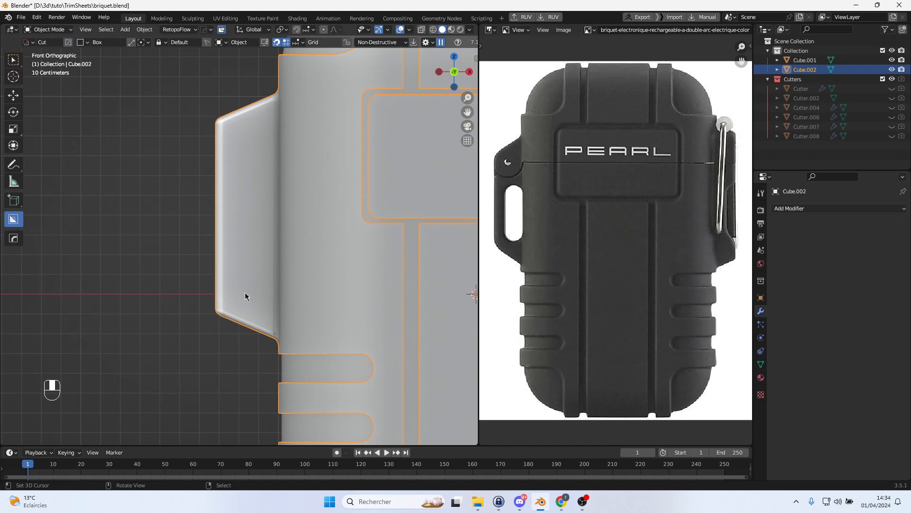
pyautogui.press('ctrl')
pyautogui.keyDown('ctrl'); pyautogui.scroll(-2, 238, 188); pyautogui.keyUp('ctrl')
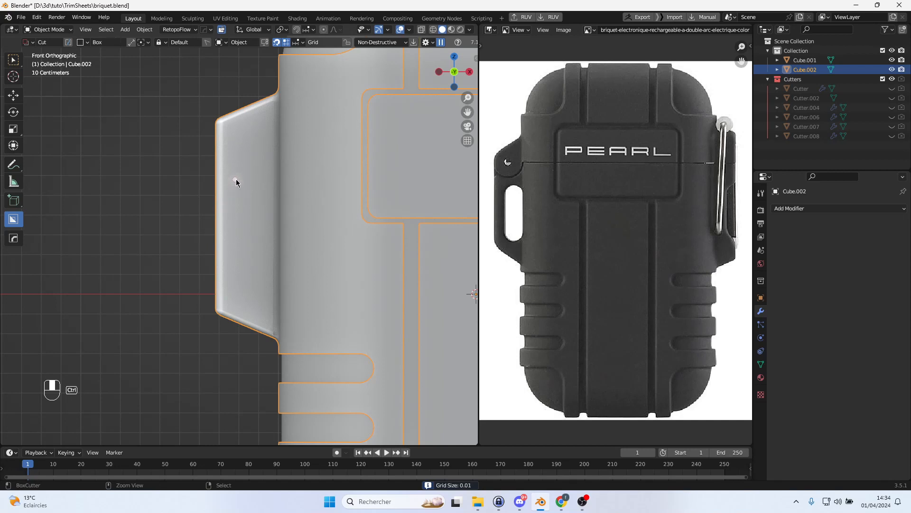
pyautogui.moveTo(236, 180)
pyautogui.keyDown('ctrl'); pyautogui.mouseDown()
pyautogui.moveTo(265, 260)
pyautogui.moveTo(264, 303)
pyautogui.moveTo(266, 294)
pyautogui.mouseUp(); pyautogui.keyUp('ctrl')
pyautogui.press('v')
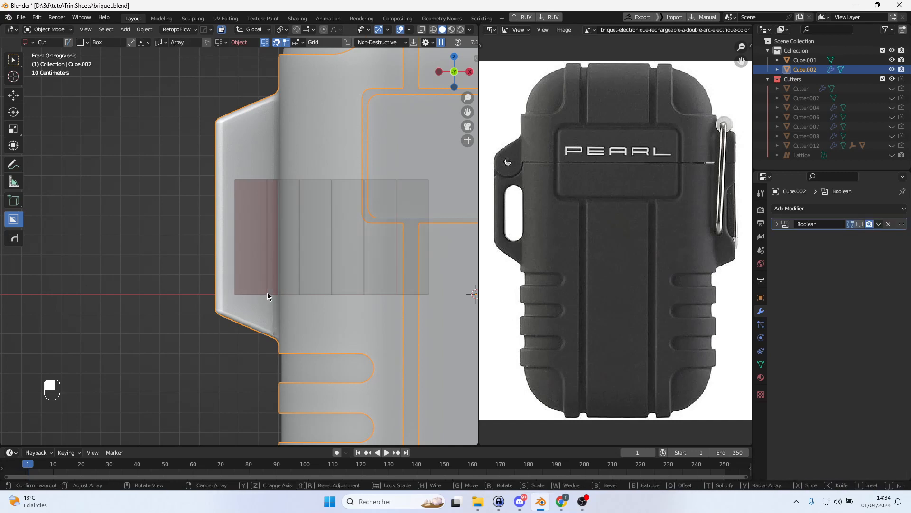
pyautogui.press('v')
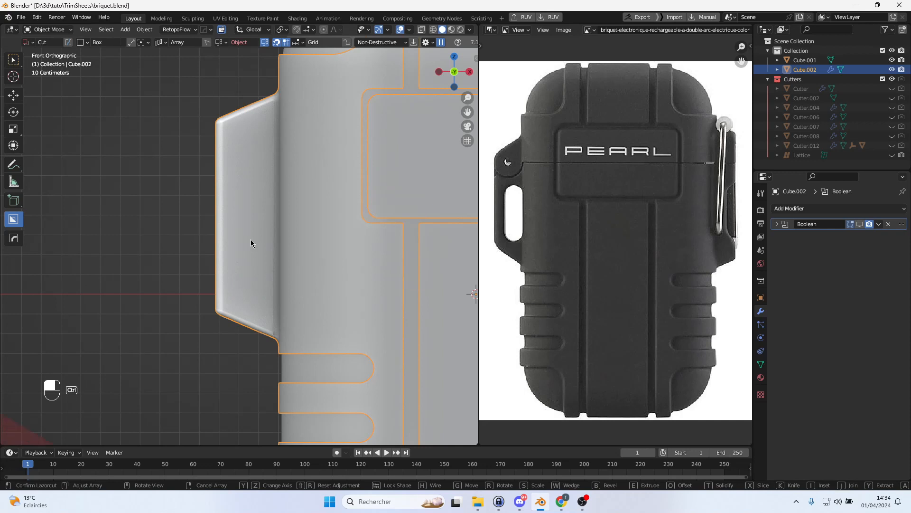
pyautogui.rightClick(235, 192)
pyautogui.rightClick(253, 239)
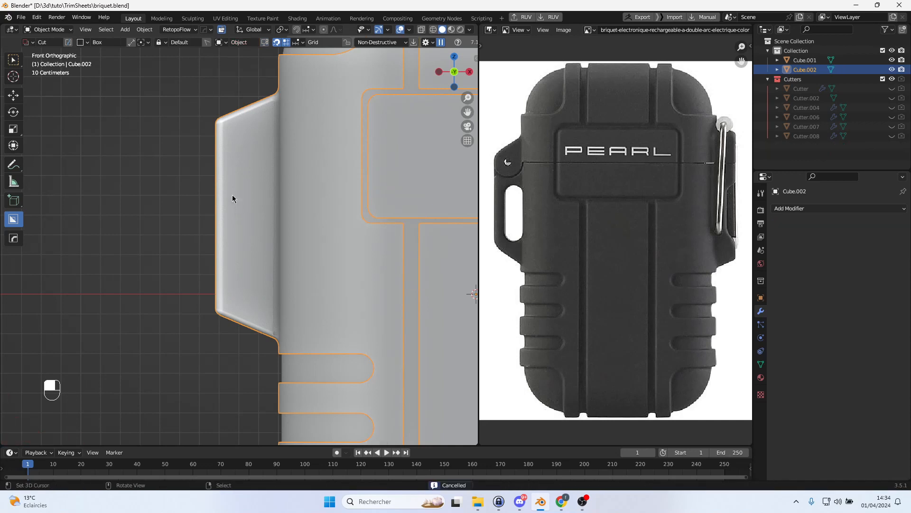
# Draw a tall, narrow box cutter over the side lug in front view and bevel it into a slot with fully rounded ends
pyautogui.moveTo(231, 196)
pyautogui.mouseDown()
pyautogui.moveTo(261, 305)
pyautogui.moveTo(326, 273)
pyautogui.moveTo(371, 271)
pyautogui.mouseUp()
pyautogui.press('b')
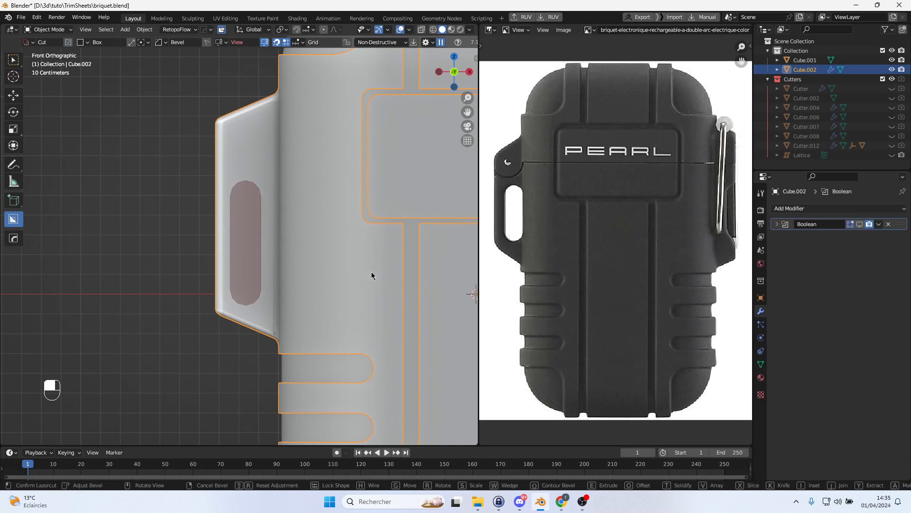
pyautogui.click(371, 271)
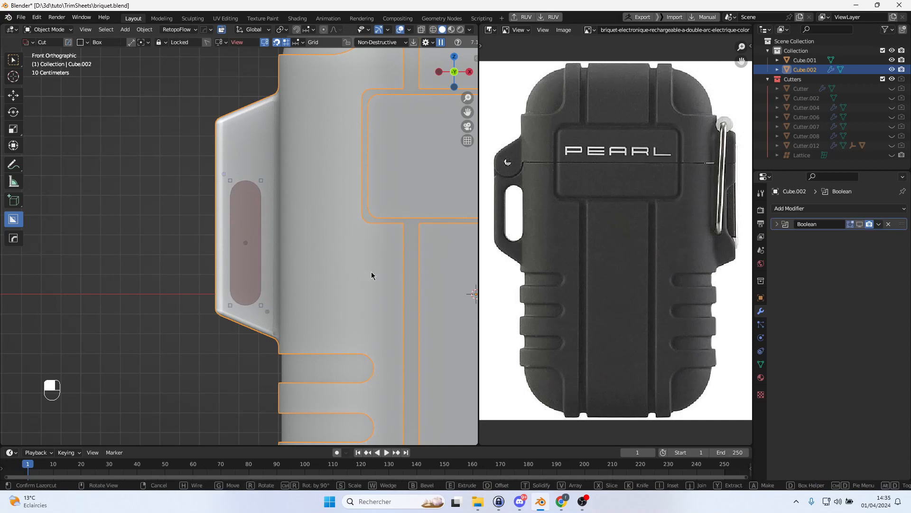
# Extrude the rounded slot cutter through the full depth of the side lug
pyautogui.moveTo(278, 275); pyautogui.dragTo(325, 289, button='middle')
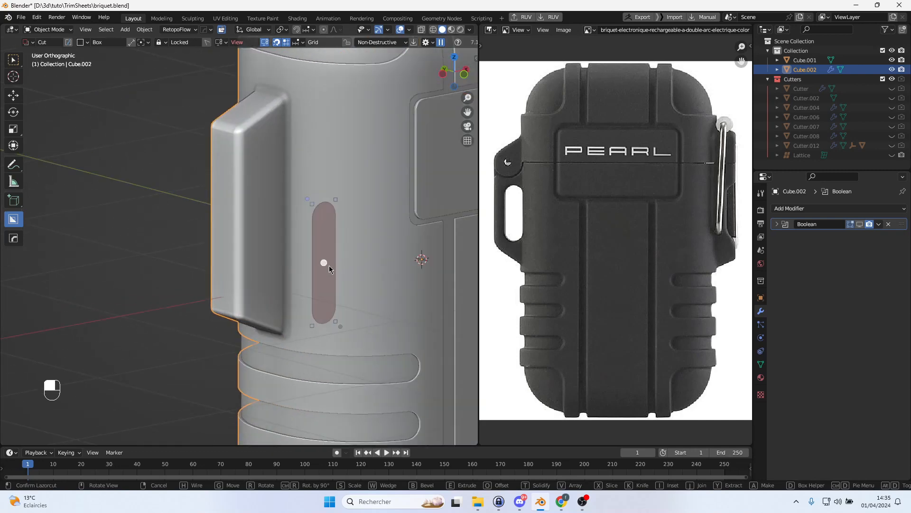
pyautogui.press('e')
pyautogui.click(140, 216)
pyautogui.moveTo(377, 286); pyautogui.dragTo(384, 285, button='middle')
# In front view, centre the rounded slot cutter on the side lug and shorten it vertically
pyautogui.scroll(1, 340, 276)
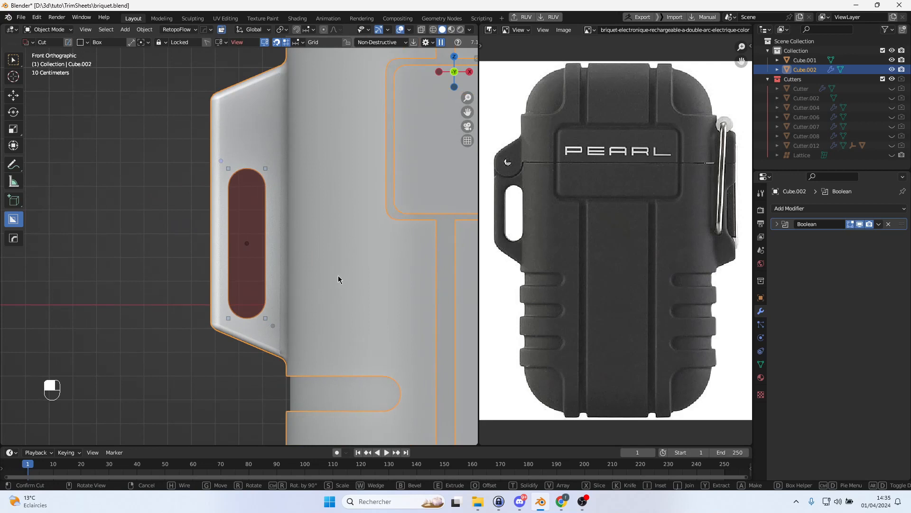
pyautogui.press('g')
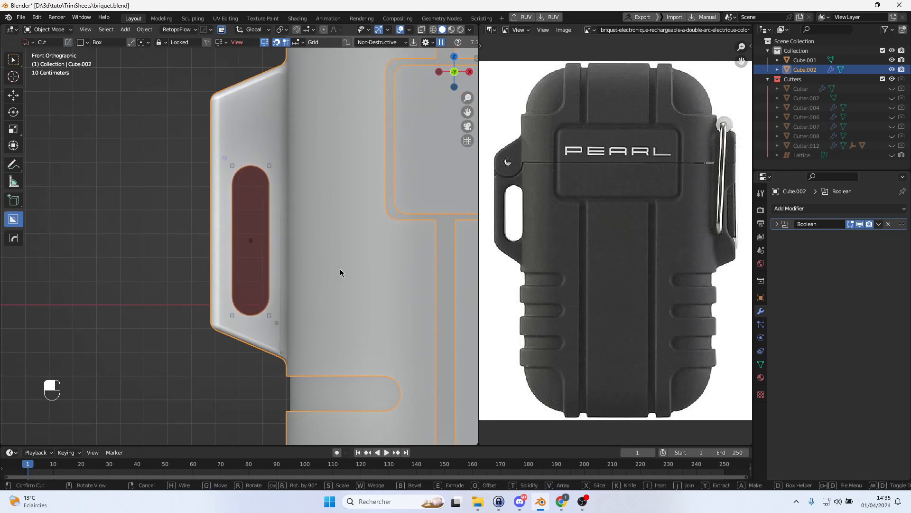
pyautogui.press('s')
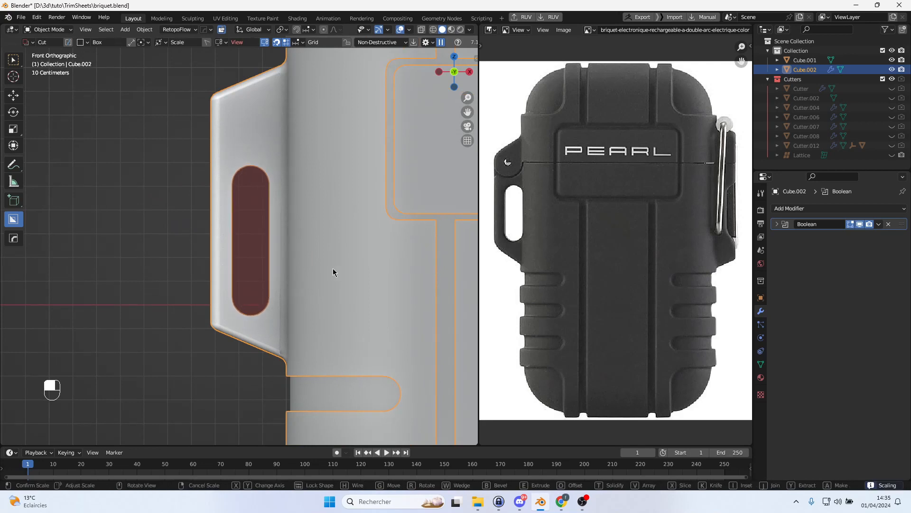
pyautogui.press('y')
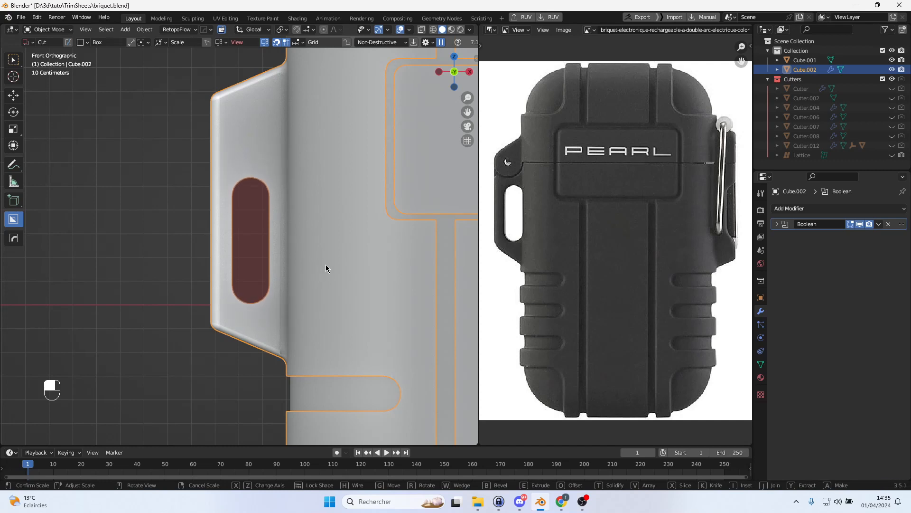
pyautogui.click(326, 267)
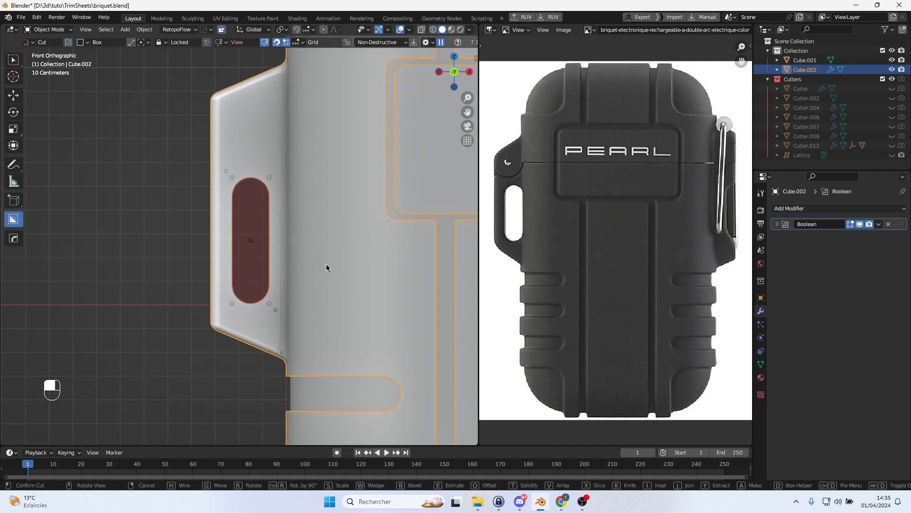
pyautogui.press('s')
pyautogui.press('y')
pyautogui.click(330, 263)
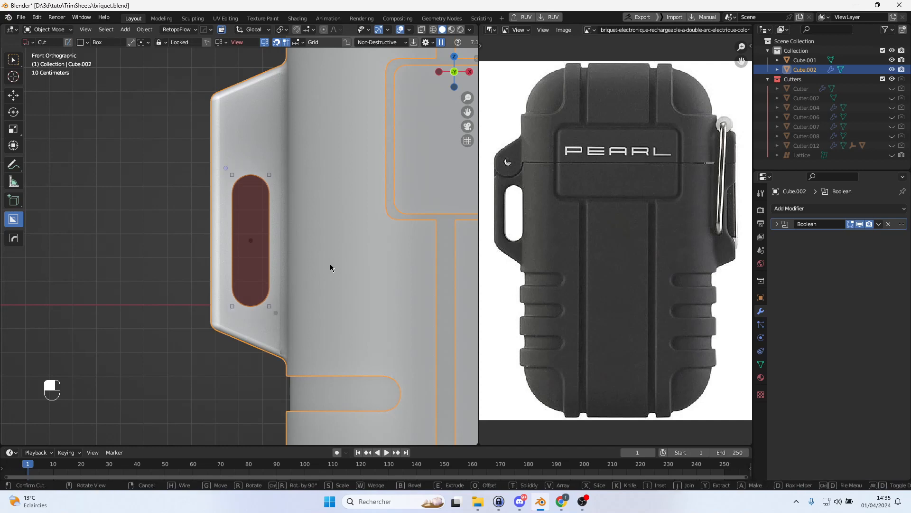
# Shift the slot cutter slightly toward the body, enlarge it a little, and fine-tune its height on the lug
pyautogui.press('g')
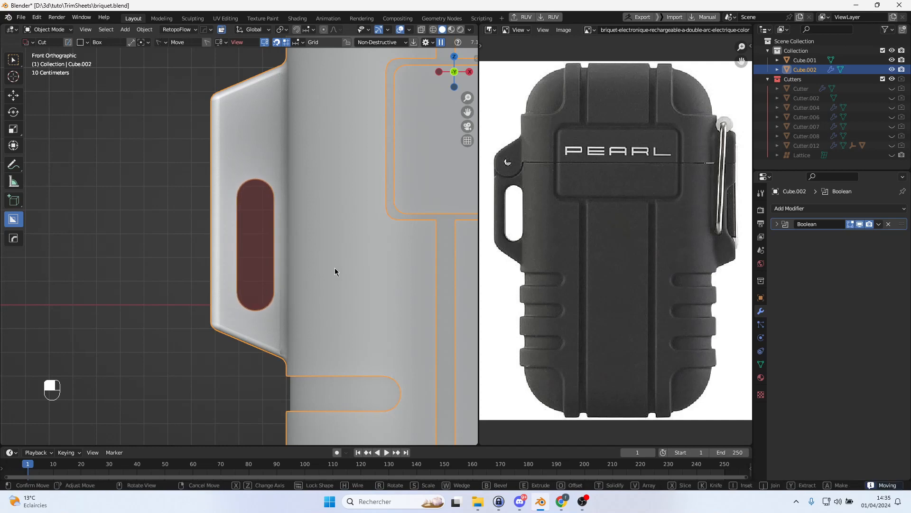
pyautogui.press('s')
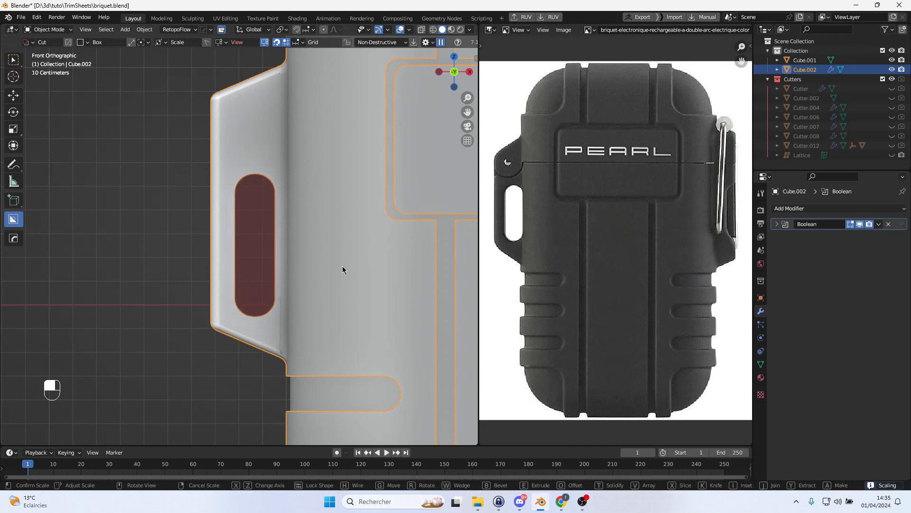
pyautogui.click(342, 265)
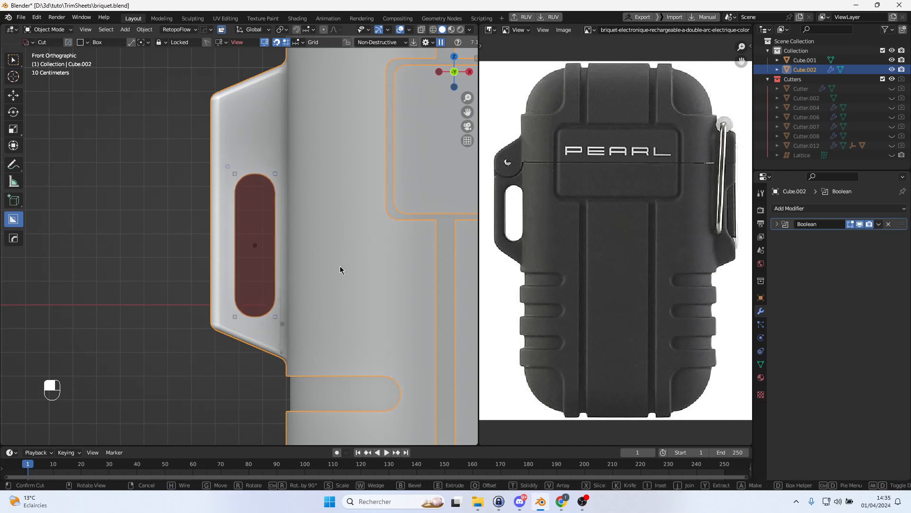
pyautogui.press('g')
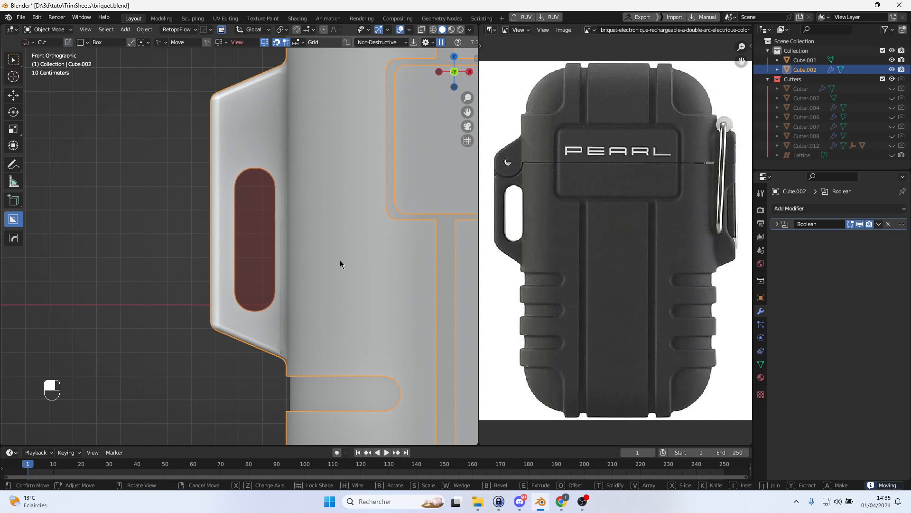
pyautogui.click(338, 267)
# Commit the slot cut through the side lug and apply the Boolean modifier on Cube.002
pyautogui.scroll(-3, 338, 267)
pyautogui.keyDown('shift'); pyautogui.moveTo(374, 265); pyautogui.dragTo(248, 236, button='middle'); pyautogui.keyUp('shift')
pyautogui.scroll(-1, 248, 237)
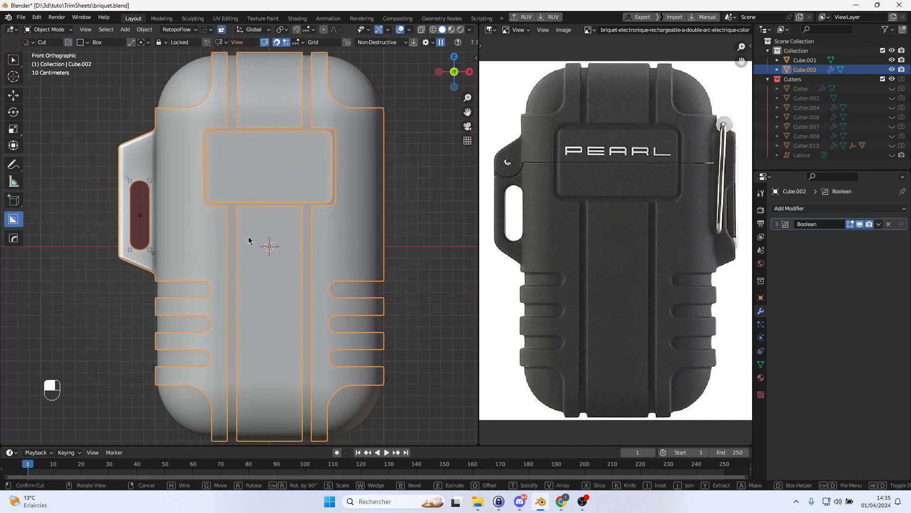
pyautogui.click(449, 238)
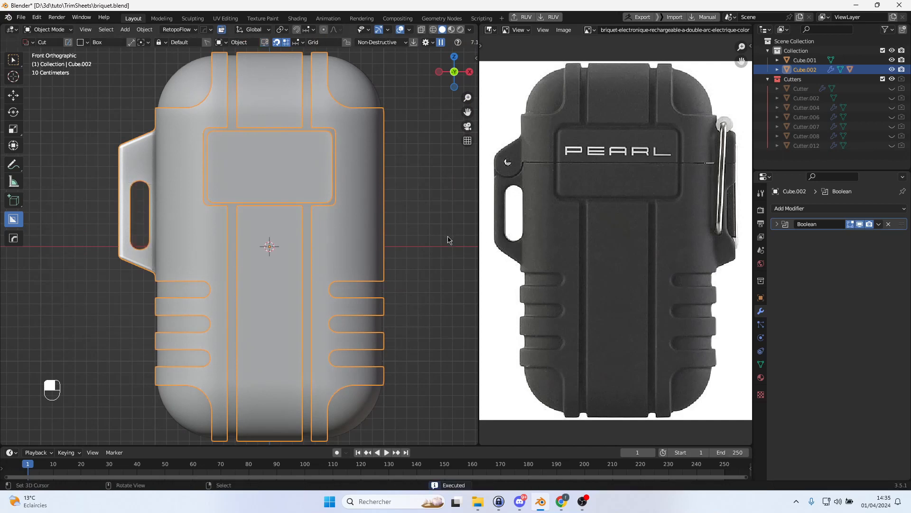
pyautogui.scroll(1, 447, 238)
pyautogui.click(878, 224)
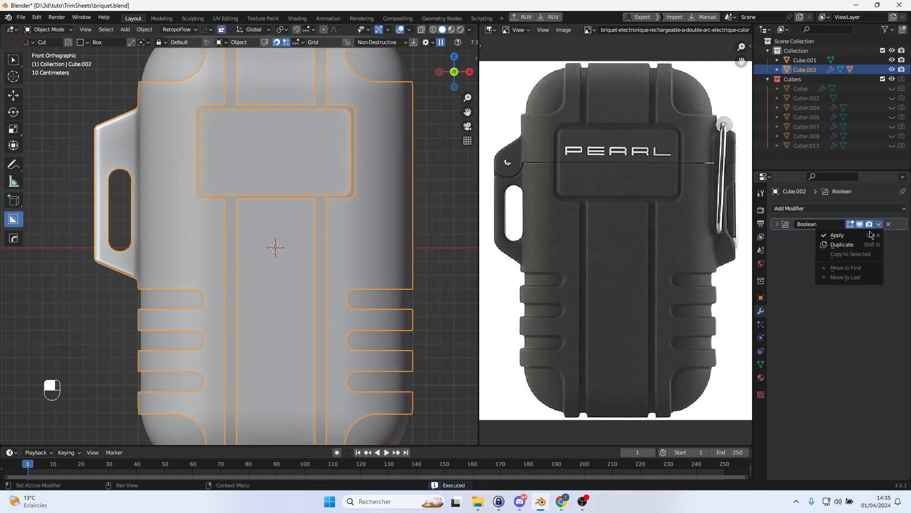
pyautogui.click(862, 236)
# Add a cube, shrink it to a small block, and place it beside the body on the side opposite the lug
pyautogui.scroll(-2, 394, 255)
pyautogui.keyDown('shift'); pyautogui.moveTo(343, 237); pyautogui.dragTo(330, 254, button='middle'); pyautogui.keyUp('shift')
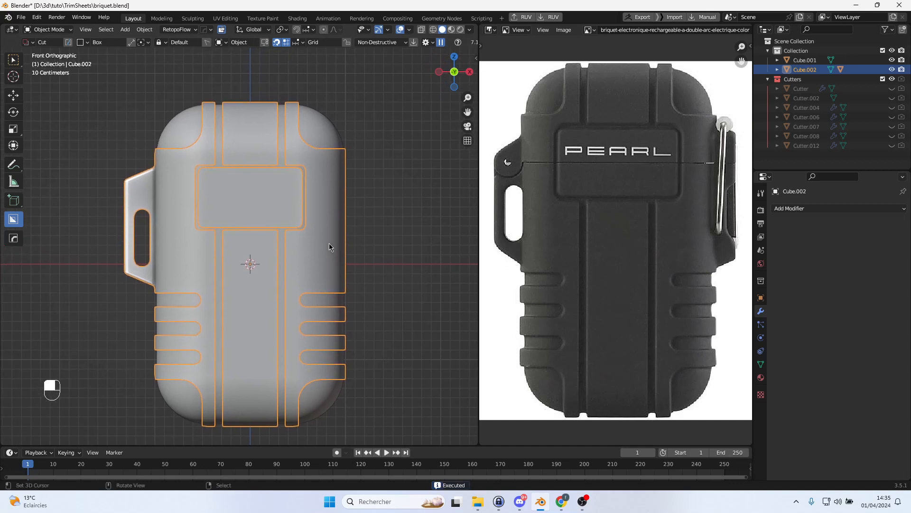
pyautogui.scroll(1, 329, 243)
pyautogui.keyDown('shift'); pyautogui.moveTo(352, 199); pyautogui.dragTo(314, 209, button='middle'); pyautogui.keyUp('shift')
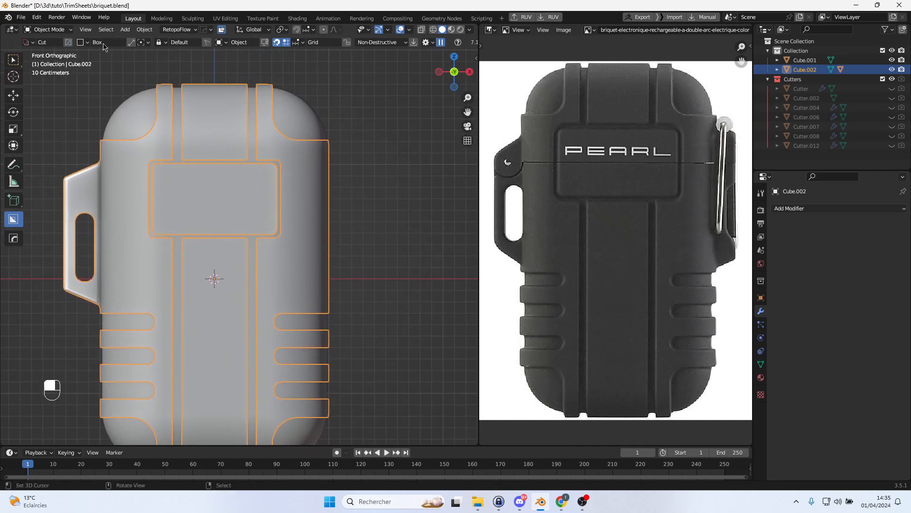
pyautogui.click(137, 29)
pyautogui.moveTo(125, 29)
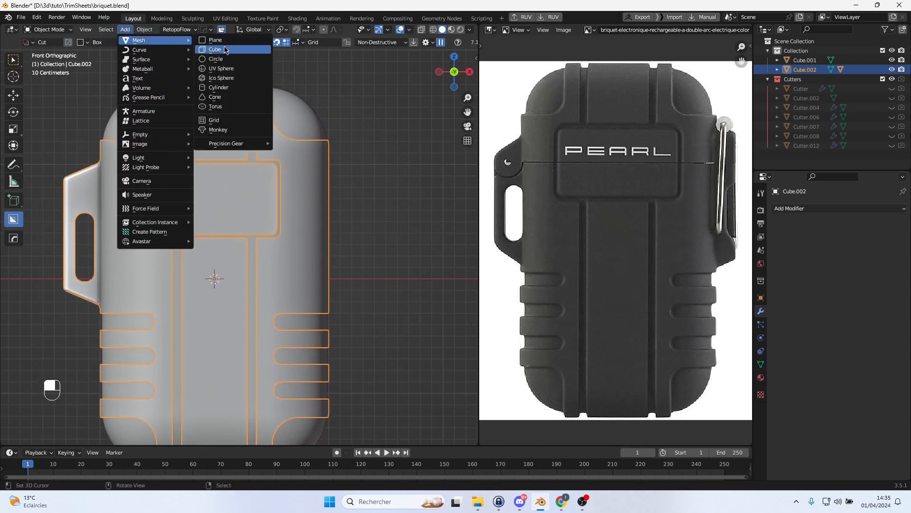
pyautogui.click(229, 50)
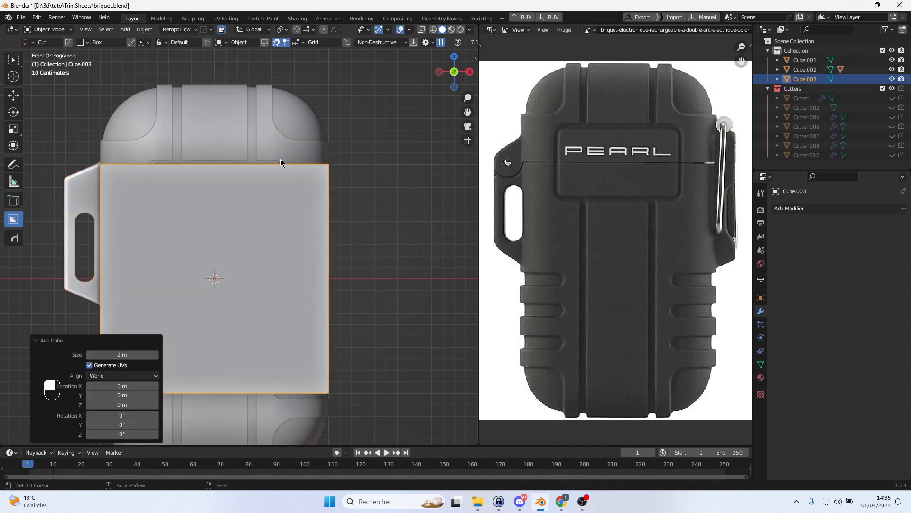
pyautogui.press('s')
pyautogui.click(232, 268)
pyautogui.press('g')
pyautogui.click(357, 211)
# Stretch the small block along Z into a tall bar and lower it by about 0.24 m
pyautogui.press('s')
pyautogui.press('z')
pyautogui.click(387, 198)
pyautogui.press('g')
pyautogui.press('z')
pyautogui.click(384, 221)
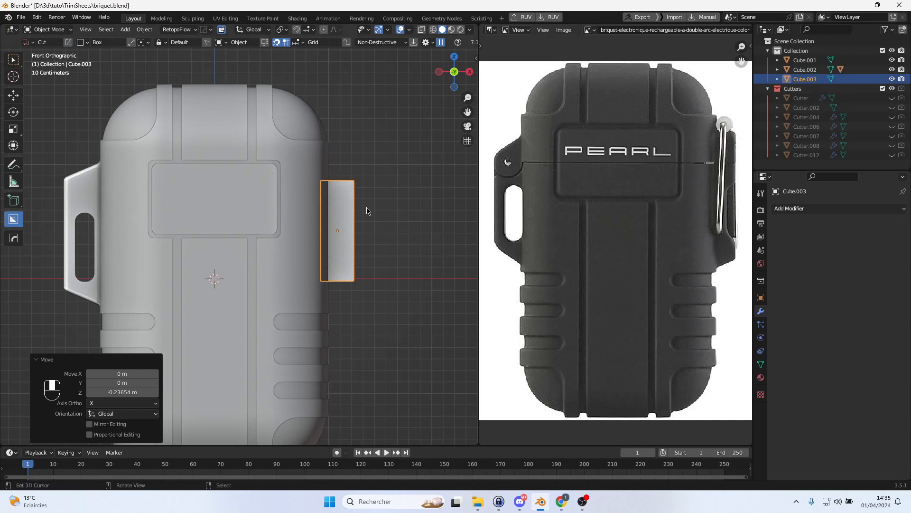
# Move the bar over the slotted lug and scale it along Z by about 1.31 plus a further 1.03 to match the lug's height
pyautogui.press('g')
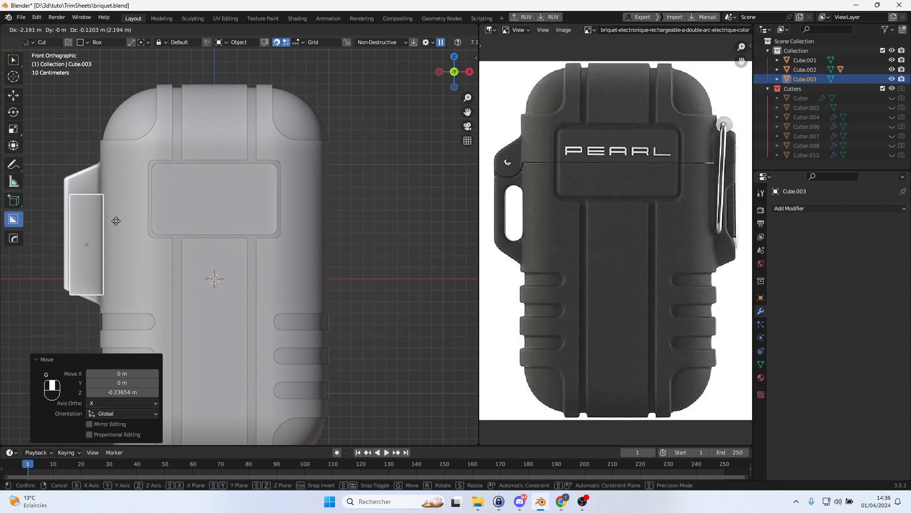
pyautogui.click(119, 219)
pyautogui.press('s')
pyautogui.press('z')
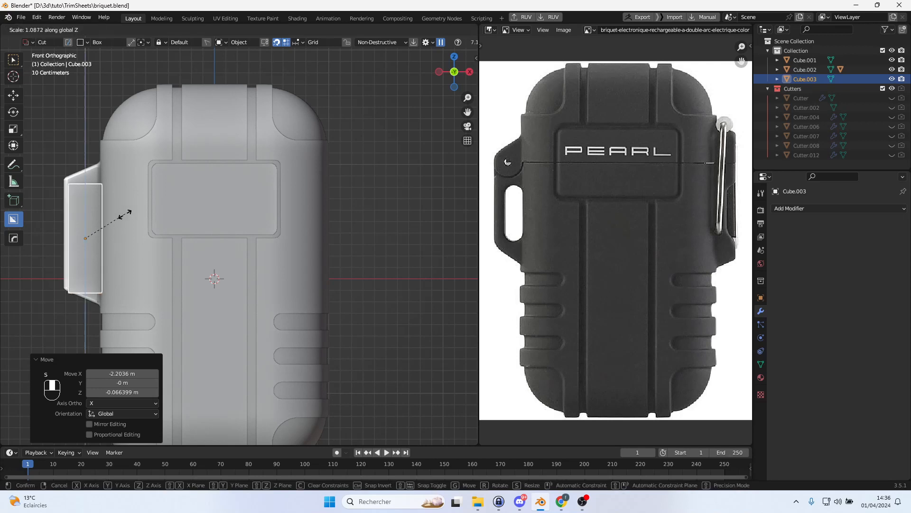
pyautogui.click(137, 218)
pyautogui.press('g')
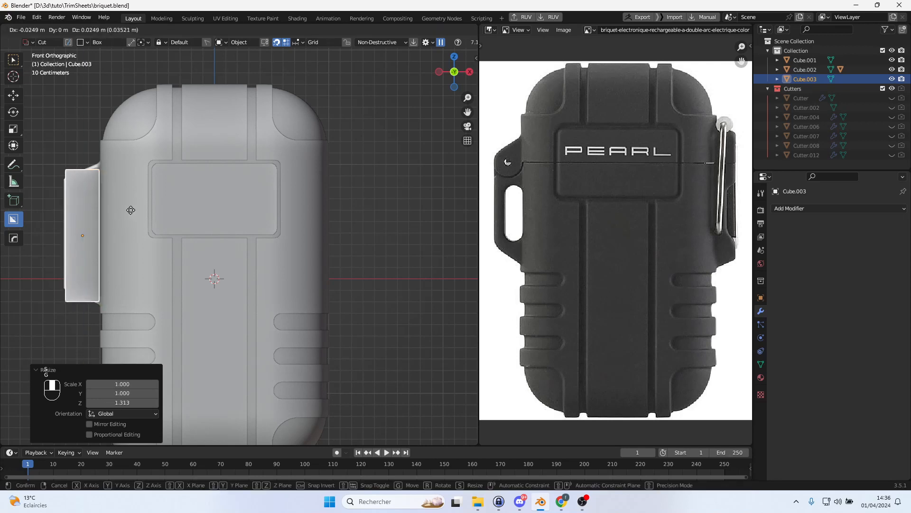
pyautogui.press('Escape')
pyautogui.press('s')
pyautogui.press('z')
pyautogui.click(133, 212)
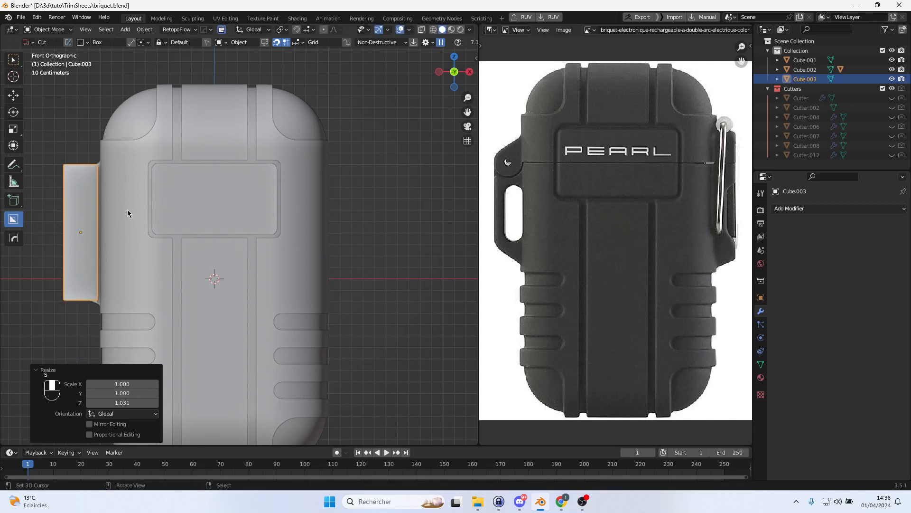
# Return the bar to the body's opposite side and push it about 0.083 m into the body along X
pyautogui.press('g')
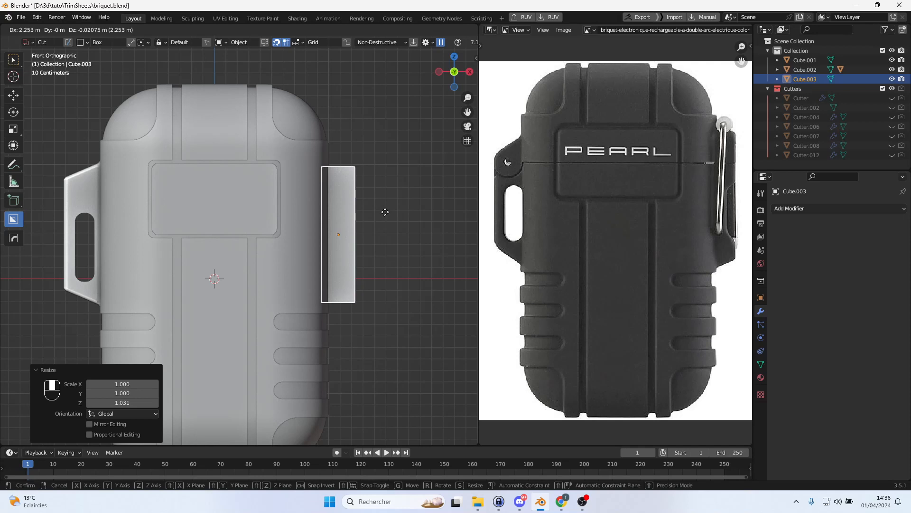
pyautogui.click(385, 212)
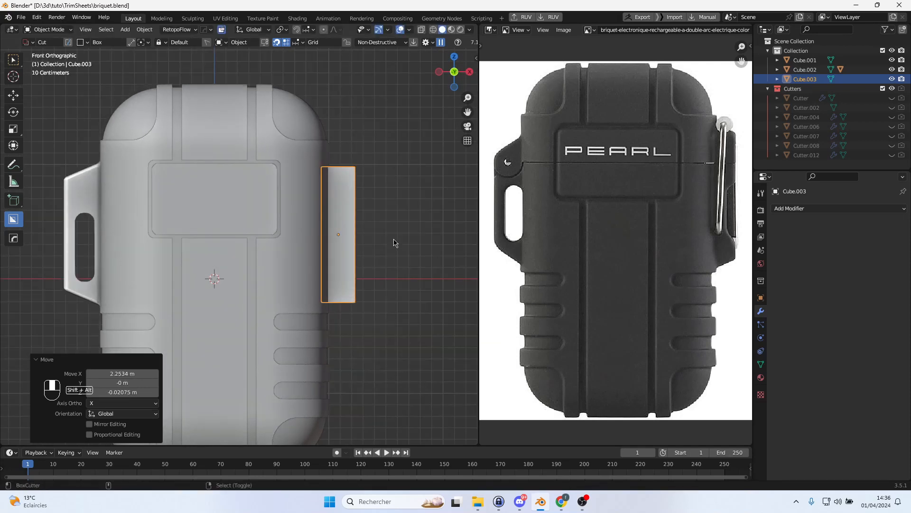
pyautogui.press('g')
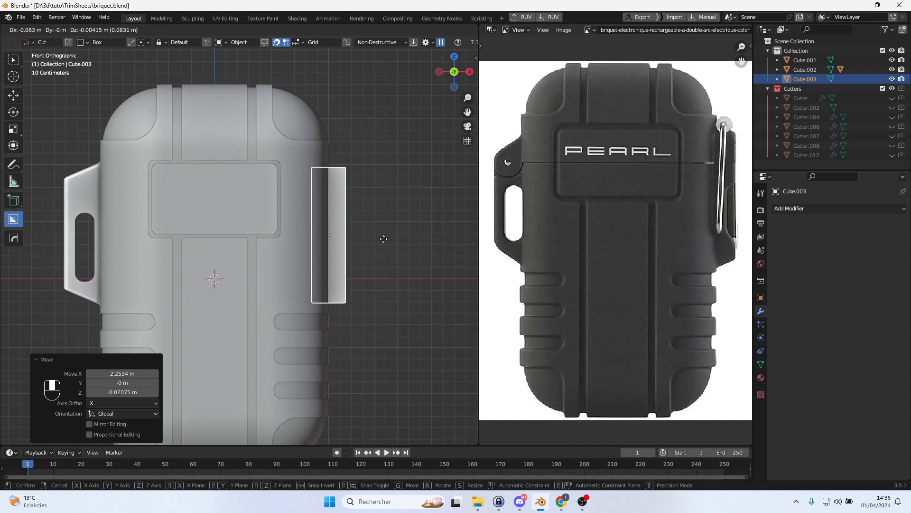
pyautogui.press('x')
pyautogui.click(384, 242)
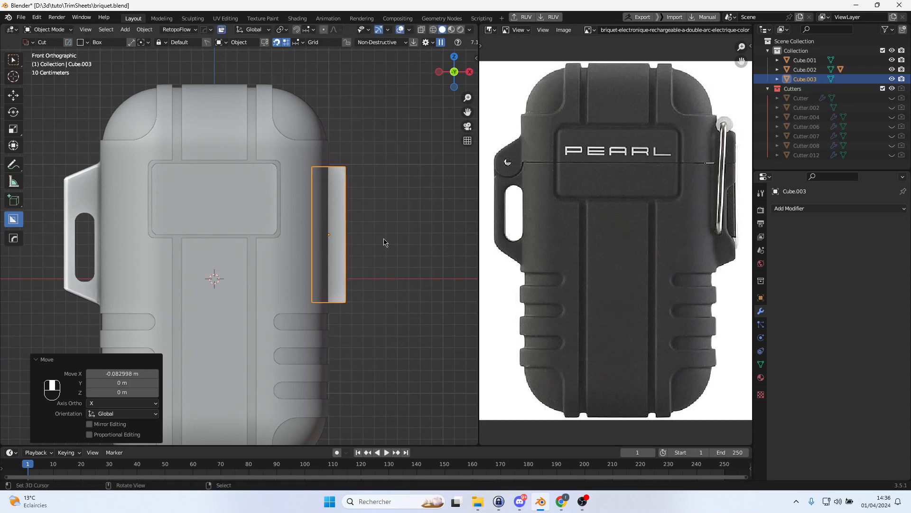
# Add 9 evenly spaced vertical loop cuts across the bar's width without sliding them
pyautogui.moveTo(384, 241); pyautogui.dragTo(380, 160, button='middle')
pyautogui.scroll(3, 314, 258)
pyautogui.press('Tab')
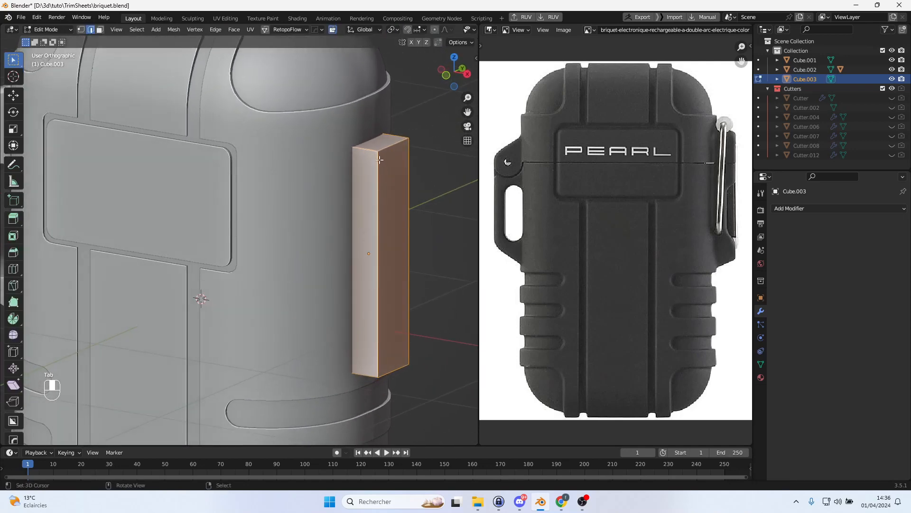
pyautogui.hotkey('ctrl', 'r')
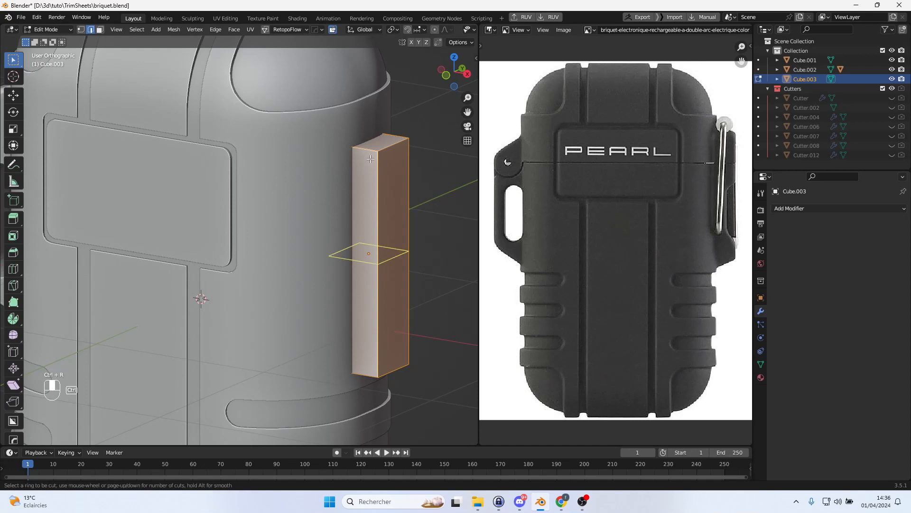
pyautogui.scroll(3, 365, 164)
pyautogui.scroll(5, 365, 163)
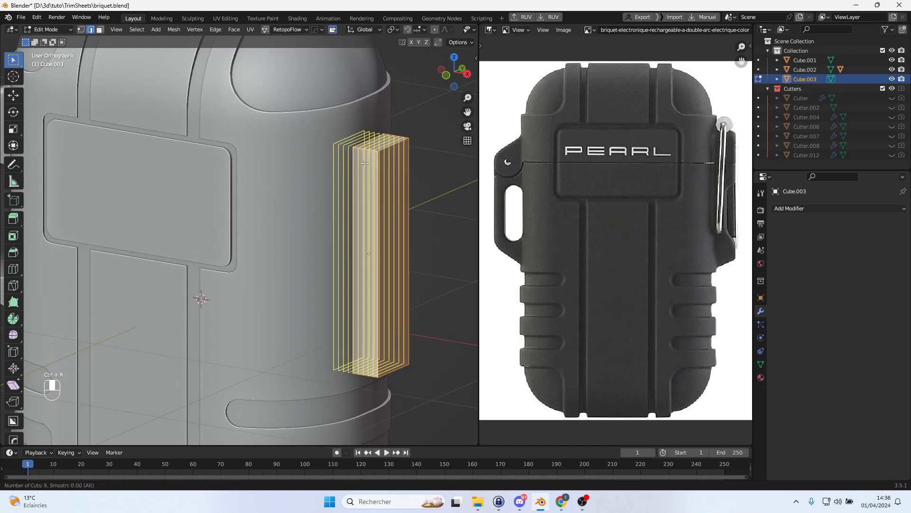
pyautogui.click(365, 163)
pyautogui.rightClick(365, 163)
# Add 8 vertical loop cuts across the bar's depth with a slide factor of about 0.121
pyautogui.hotkey('ctrl', 'r')
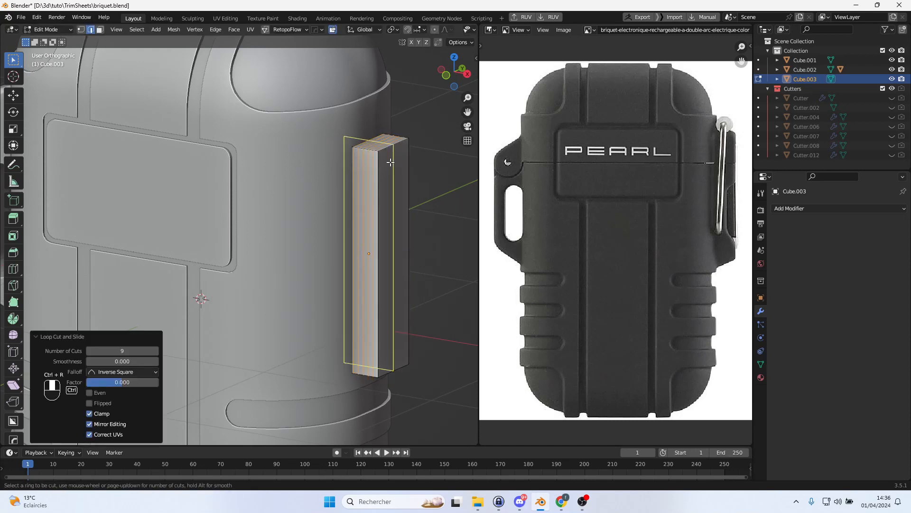
pyautogui.scroll(7, 397, 155)
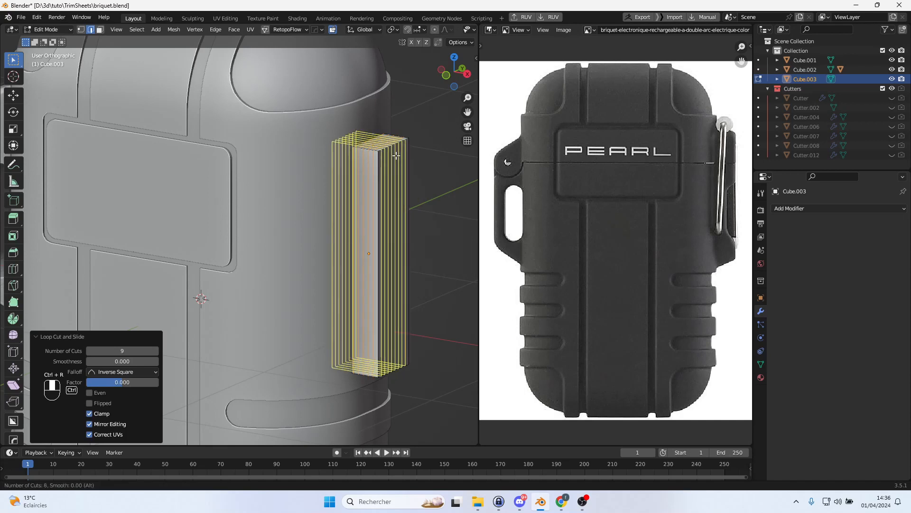
pyautogui.click(378, 166)
pyautogui.click(377, 169)
# Add a dense series of evenly spaced horizontal loop cuts along the bar's height without sliding them
pyautogui.hotkey('ctrl', 'r')
pyautogui.scroll(6, 377, 180)
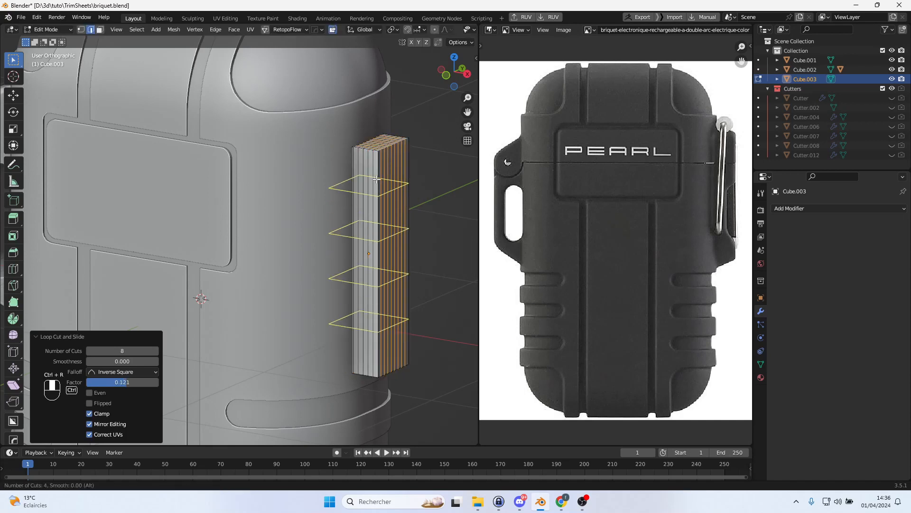
pyautogui.scroll(10, 376, 180)
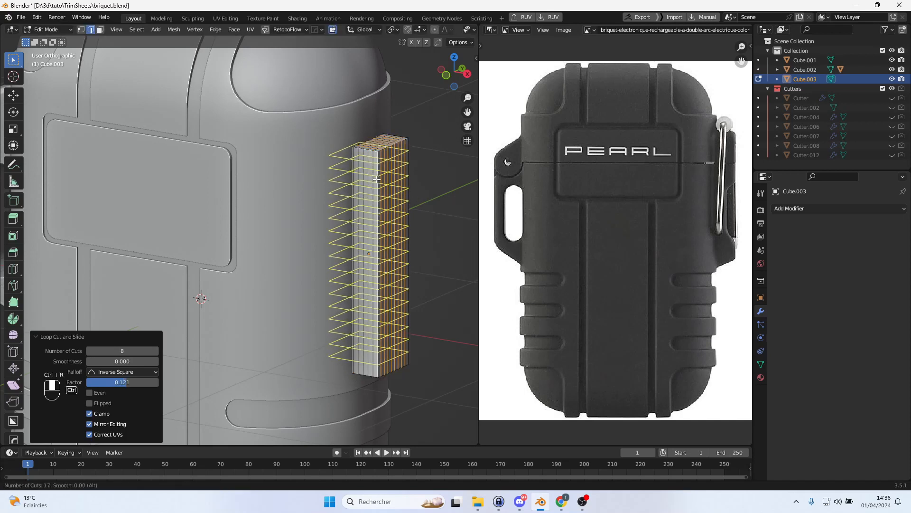
pyautogui.scroll(2, 376, 180)
pyautogui.click(377, 180)
pyautogui.rightClick(376, 179)
# Select the outer edge loops at the top of the subdivided bar, covering its front rim and adjoining corner
pyautogui.moveTo(416, 210); pyautogui.dragTo(251, 257, button='middle')
pyautogui.press('Tab')
pyautogui.scroll(3, 358, 229)
pyautogui.press('Tab')
pyautogui.scroll(3, 284, 230)
pyautogui.scroll(2, 251, 257)
pyautogui.keyDown('alt'); pyautogui.rightClick(312, 240); pyautogui.keyUp('alt')
pyautogui.keyDown('alt'); pyautogui.keyDown('shift'); pyautogui.rightClick(294, 235); pyautogui.keyUp('shift'); pyautogui.keyUp('alt')
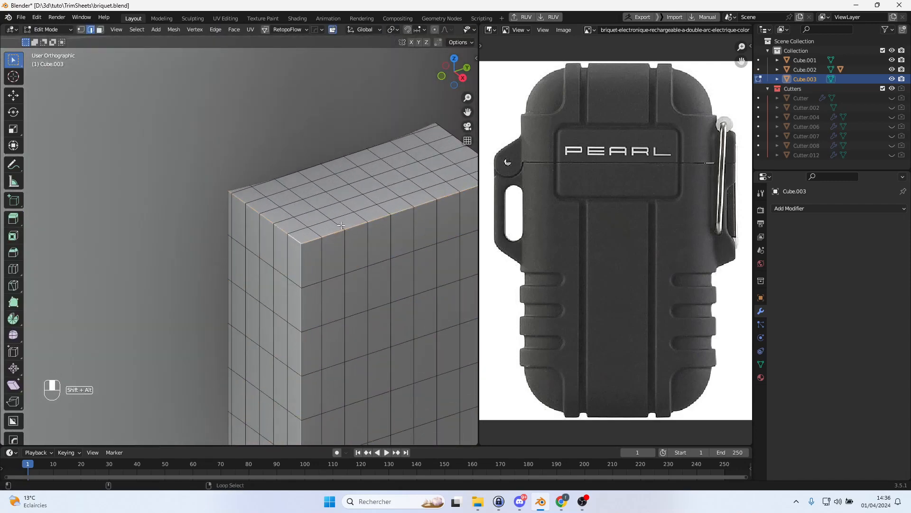
pyautogui.moveTo(342, 225); pyautogui.dragTo(298, 228, button='middle')
pyautogui.keyDown('alt'); pyautogui.keyDown('shift'); pyautogui.rightClick(55, 222); pyautogui.keyUp('shift'); pyautogui.keyUp('alt')
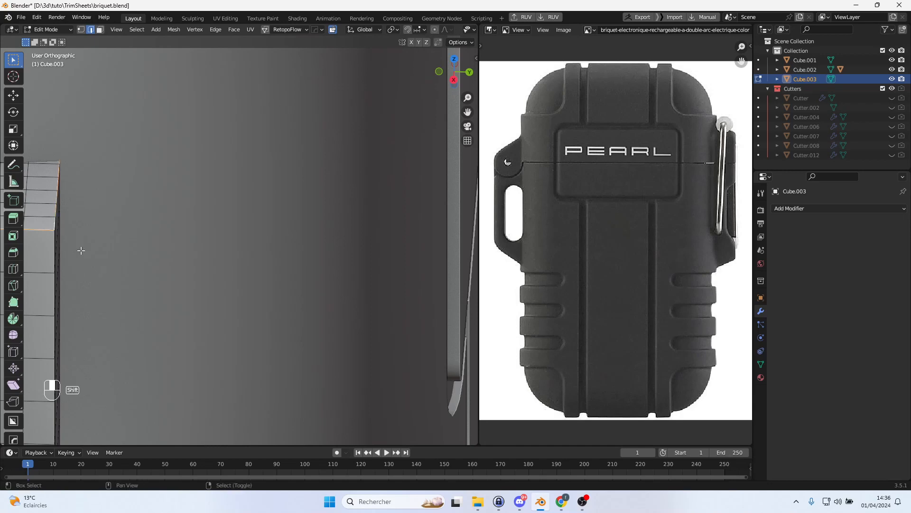
# Add the bar's remaining outer corner and bottom edge loops to the selection
pyautogui.keyDown('shift'); pyautogui.moveTo(132, 254); pyautogui.dragTo(320, 194, button='middle'); pyautogui.keyUp('shift')
pyautogui.scroll(-2, 218, 201)
pyautogui.keyDown('alt'); pyautogui.keyDown('shift'); pyautogui.rightClick(239, 233); pyautogui.keyUp('shift'); pyautogui.keyUp('alt')
pyautogui.moveTo(189, 246); pyautogui.dragTo(236, 237, button='middle')
pyautogui.keyDown('alt'); pyautogui.keyDown('shift'); pyautogui.rightClick(420, 197); pyautogui.keyUp('shift'); pyautogui.keyUp('alt')
pyautogui.scroll(-1, 424, 275)
pyautogui.moveTo(424, 274); pyautogui.dragTo(356, 181, button='middle')
pyautogui.hotkey('ctrl', 'z')
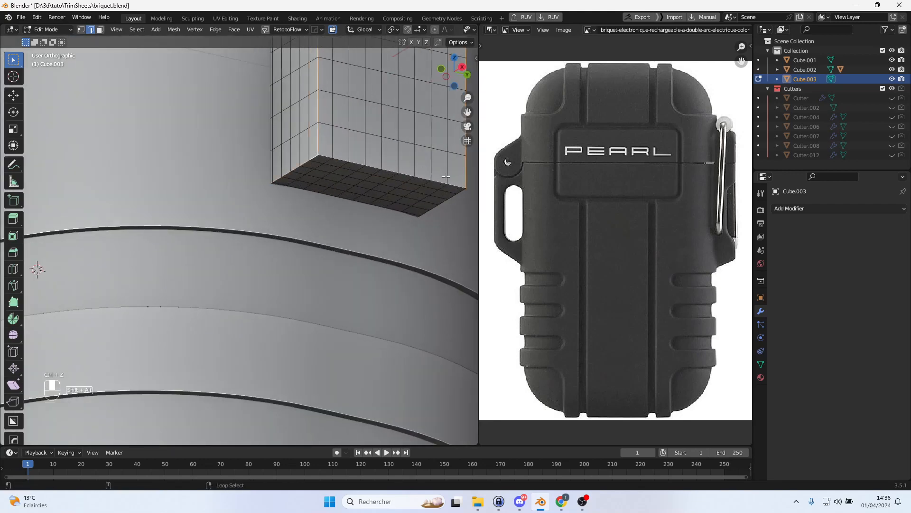
pyautogui.moveTo(417, 195); pyautogui.dragTo(285, 184, button='middle')
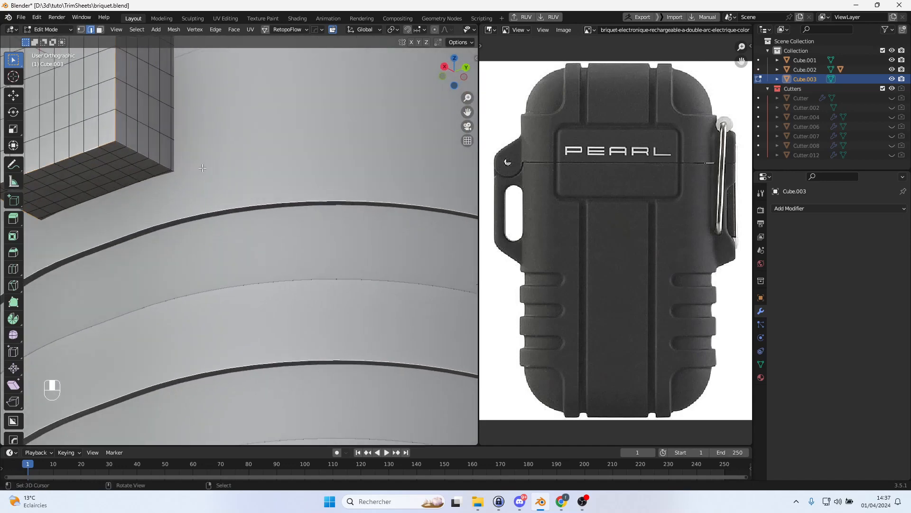
pyautogui.keyDown('alt'); pyautogui.keyDown('shift'); pyautogui.click(122, 143); pyautogui.keyUp('shift'); pyautogui.keyUp('alt')
pyautogui.keyDown('shift'); pyautogui.moveTo(122, 142); pyautogui.dragTo(258, 190, button='middle'); pyautogui.keyUp('shift')
# Try a bevel on the selected outer edges and apply all transforms to the bar
pyautogui.hotkey('ctrl', 'b')
pyautogui.click(349, 191)
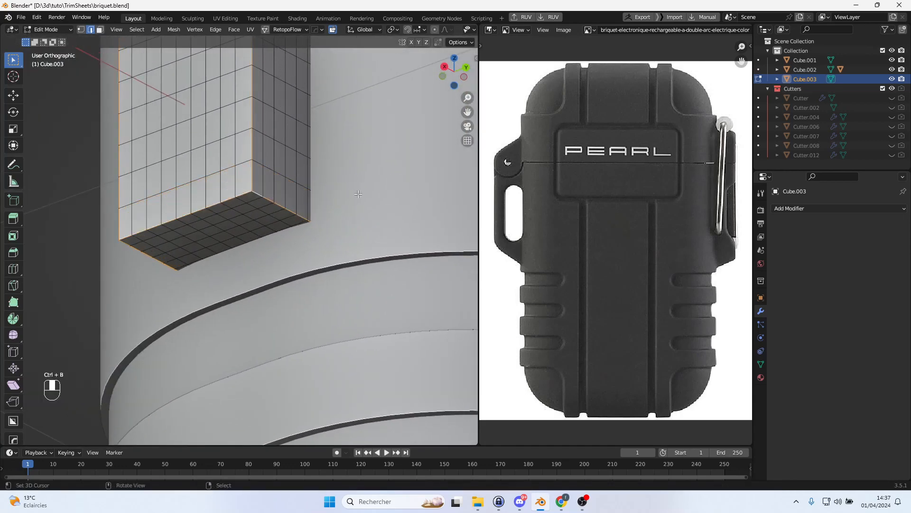
pyautogui.press('Tab')
pyautogui.hotkey('ctrl', 'a')
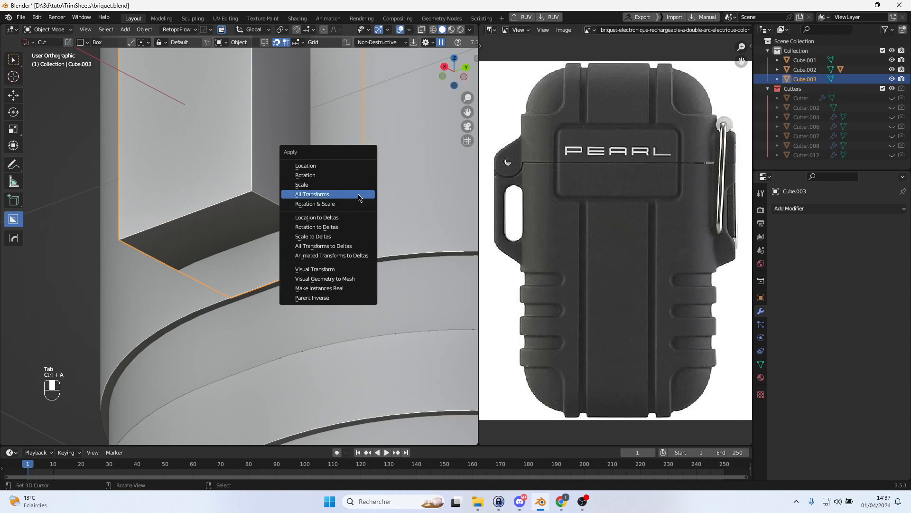
pyautogui.click(359, 194)
# Bevel the bar's selected outer edges by about 0.019 m with 7 segments
pyautogui.press('Tab')
pyautogui.hotkey('ctrl', 'b')
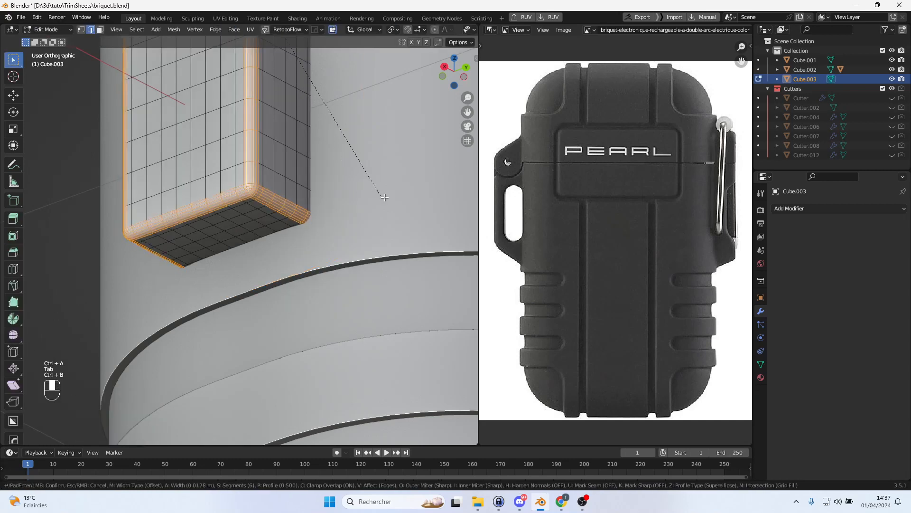
pyautogui.scroll(-1, 380, 196)
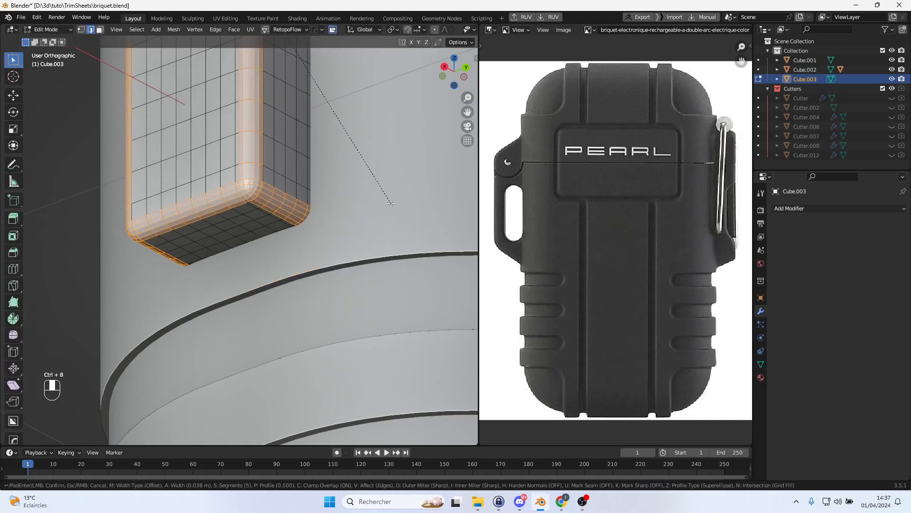
pyautogui.scroll(2, 385, 203)
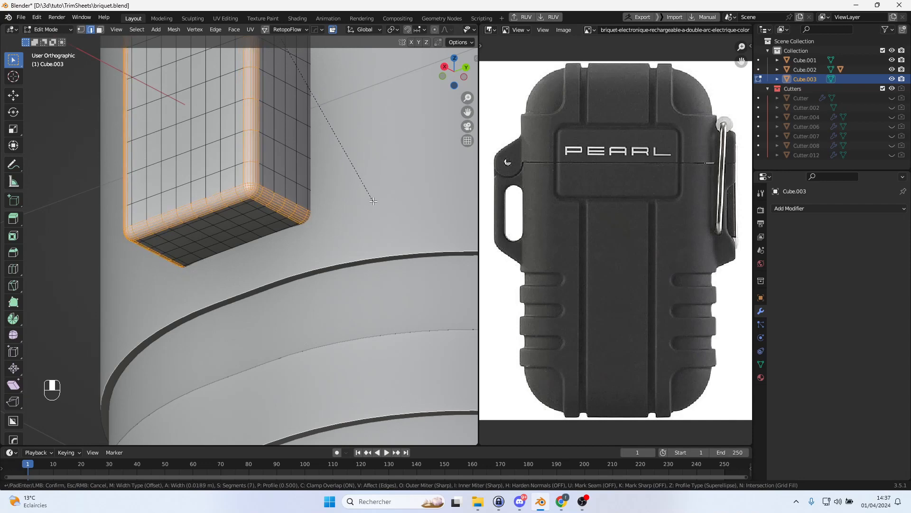
pyautogui.click(374, 201)
# Shade the bar smooth with Auto Smooth enabled at 30°
pyautogui.moveTo(374, 201); pyautogui.dragTo(399, 242, button='middle')
pyautogui.press('Tab')
pyautogui.scroll(5, 370, 197)
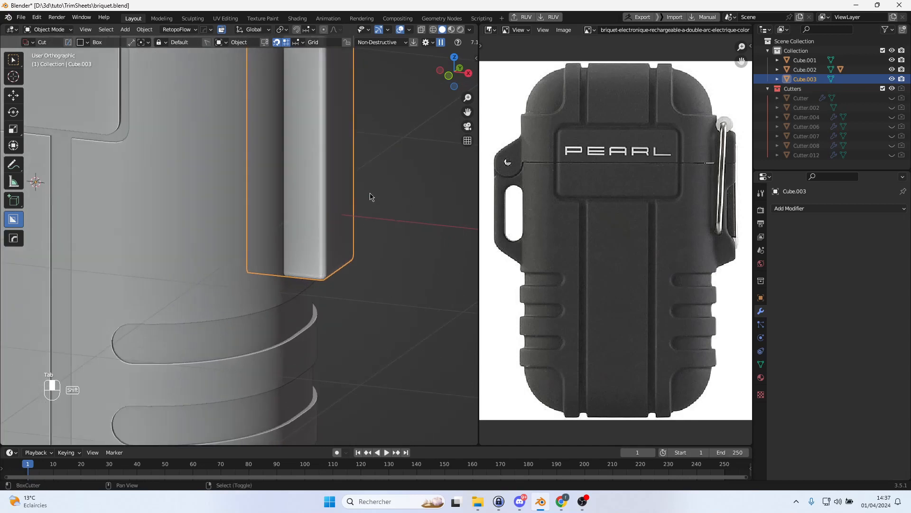
pyautogui.press('w')
pyautogui.click(331, 270)
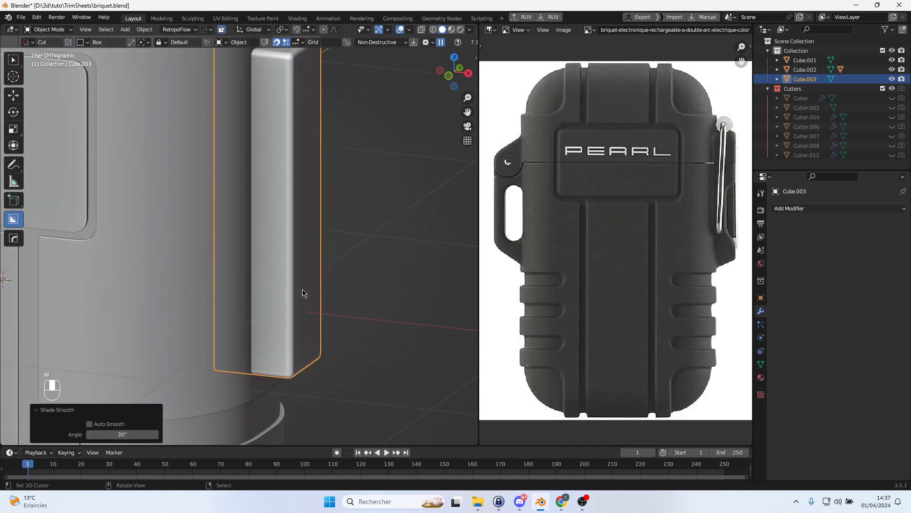
pyautogui.moveTo(386, 249); pyautogui.dragTo(247, 188, button='middle')
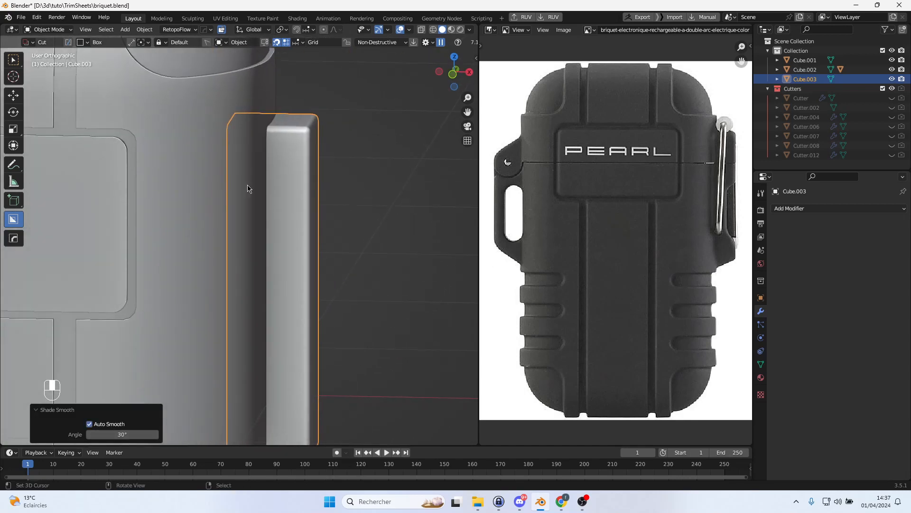
# Join the bar to the lighter body with a non-destructive Boolean union using the Exact solver
pyautogui.keyDown('shift'); pyautogui.click(214, 130); pyautogui.keyUp('shift')
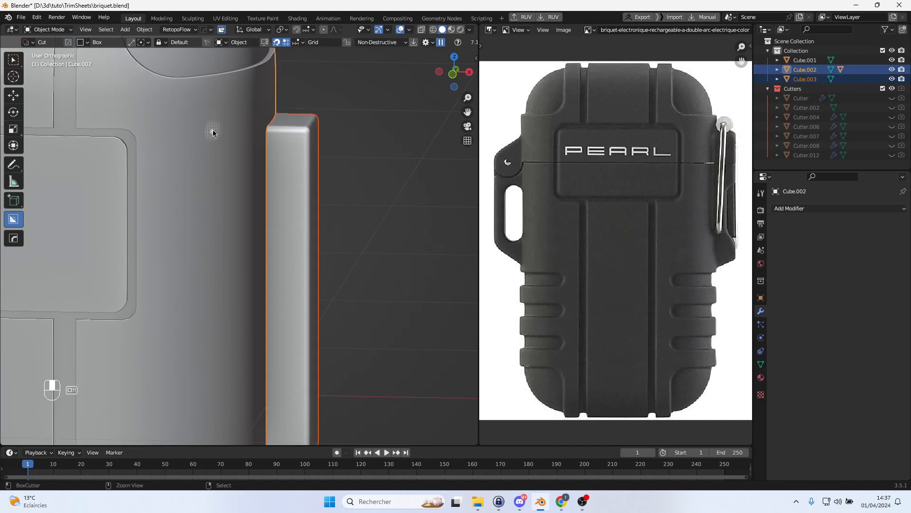
pyautogui.press('ctrl+KP_Add')
pyautogui.click(158, 142)
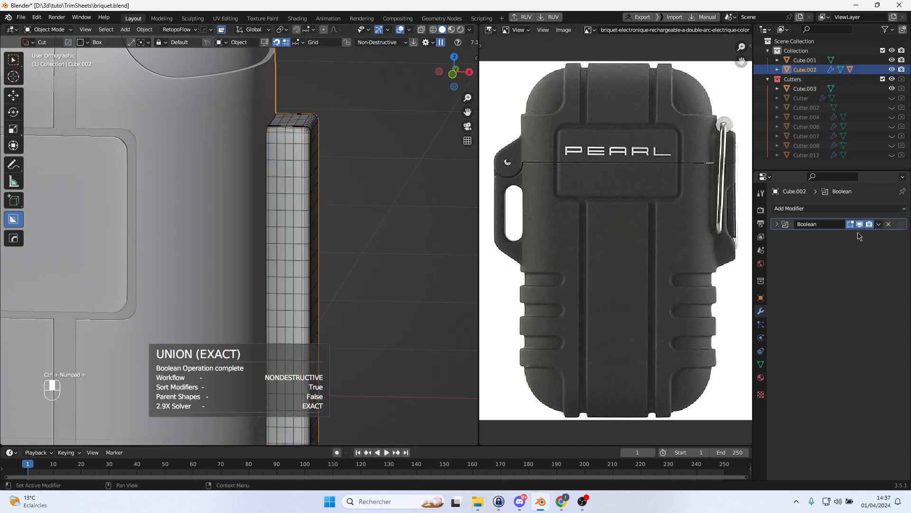
# Apply the body's Boolean modifier and delete the leftover bar object
pyautogui.click(879, 224)
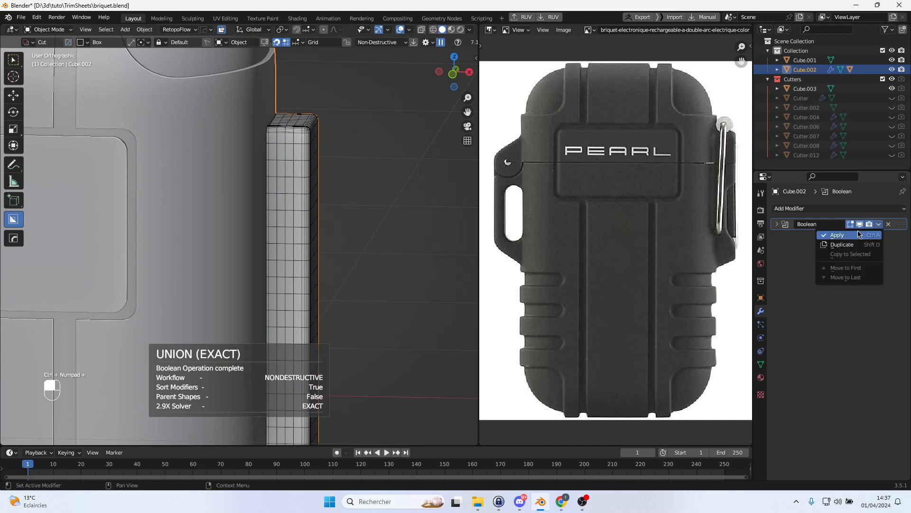
pyautogui.click(288, 153)
pyautogui.press('Delete')
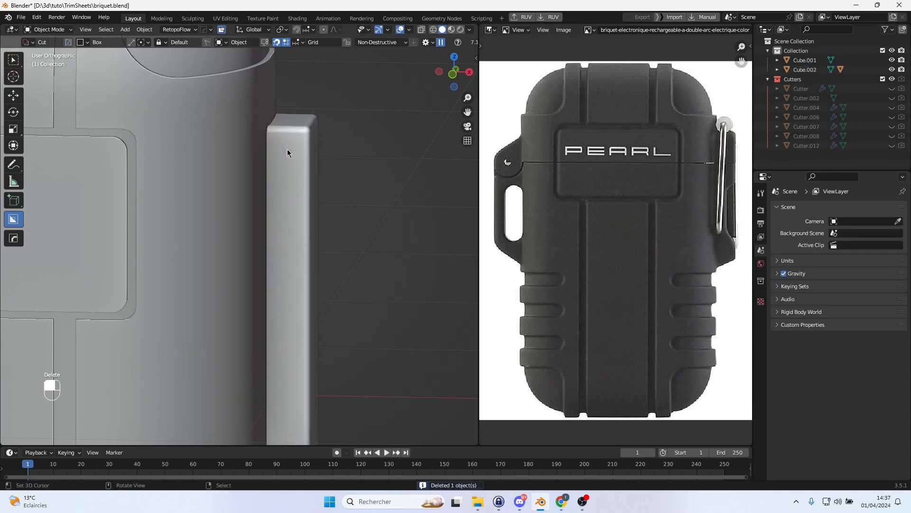
# Make a MESHmachine Offset Cut with a width of 0.02 along the seam loop between the bar and the body
pyautogui.press('Tab')
pyautogui.moveTo(293, 167); pyautogui.dragTo(256, 169, button='middle')
pyautogui.scroll(2, 257, 169)
pyautogui.rightClick(229, 136)
pyautogui.keyDown('shift'); pyautogui.moveTo(230, 136); pyautogui.dragTo(252, 231, button='middle'); pyautogui.keyUp('shift')
pyautogui.scroll(4, 277, 228)
pyautogui.scroll(3, 278, 193)
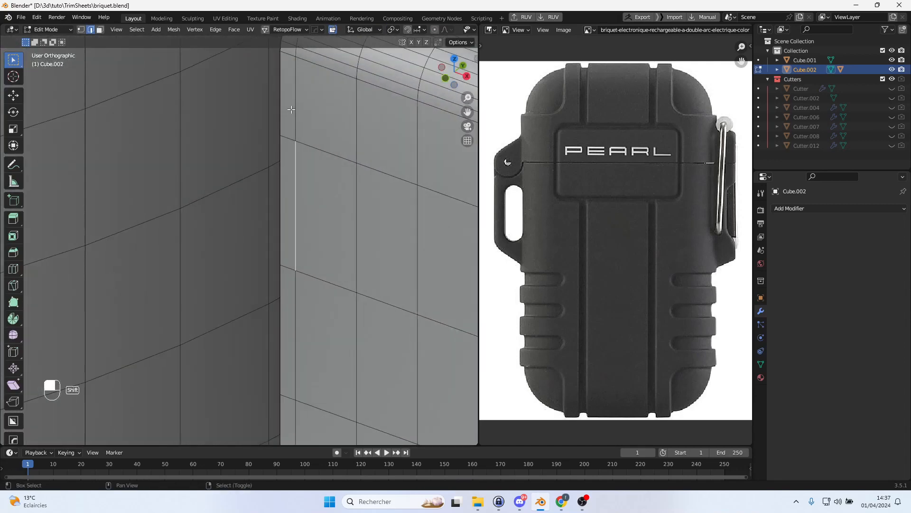
pyautogui.scroll(-2, 266, 185)
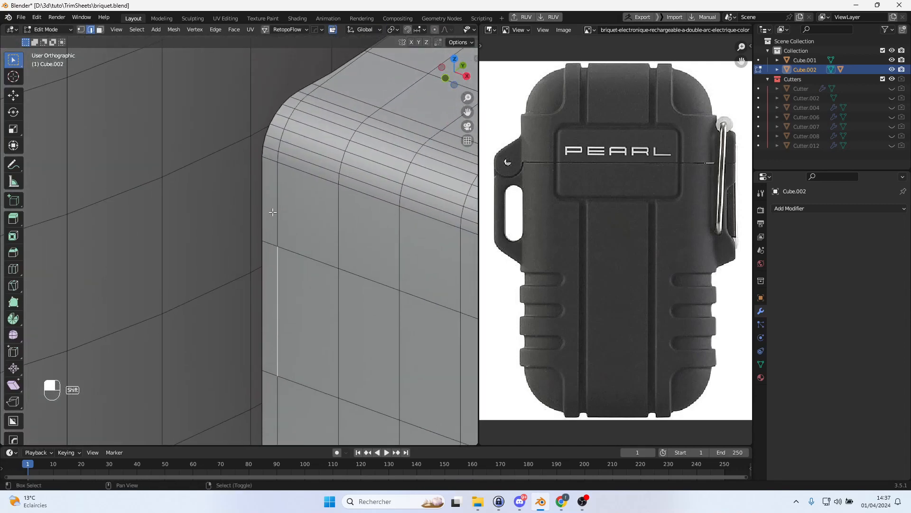
pyautogui.doubleClick(264, 179)
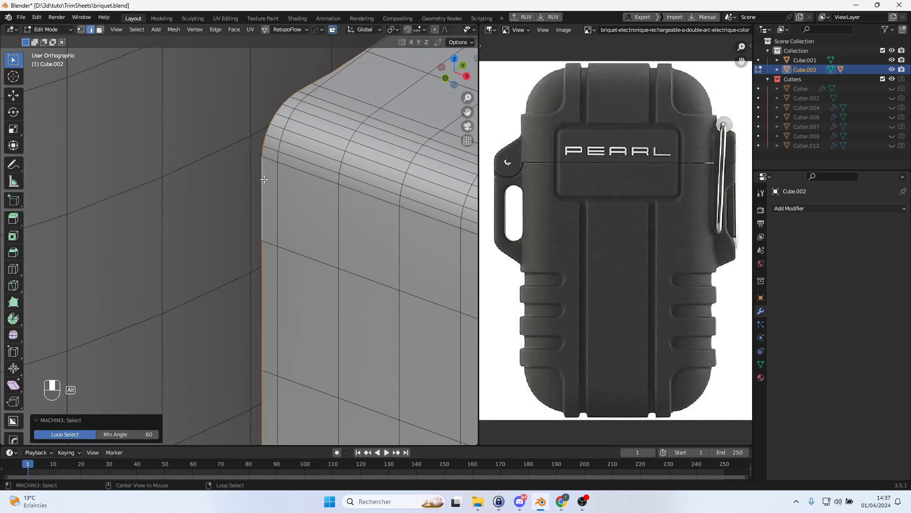
pyautogui.scroll(-2, 266, 180)
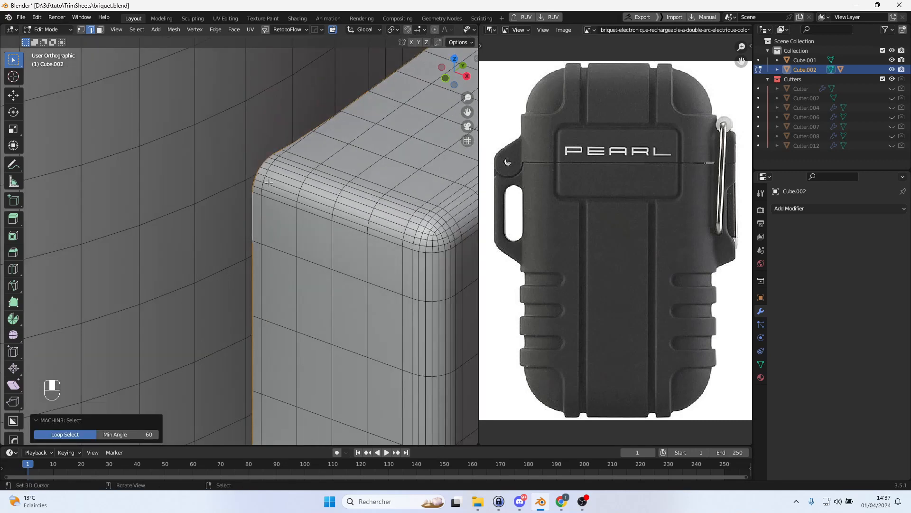
pyautogui.press('y')
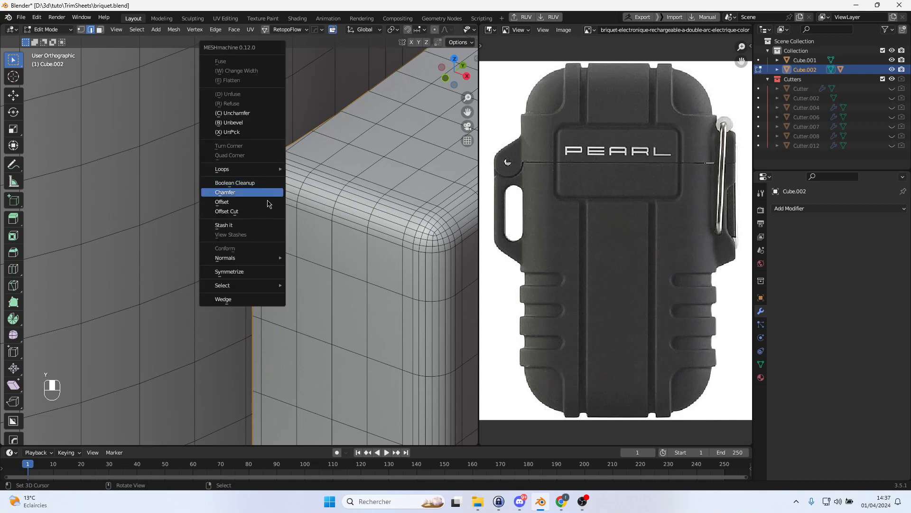
pyautogui.click(267, 211)
pyautogui.moveTo(128, 381); pyautogui.dragTo(117, 381)
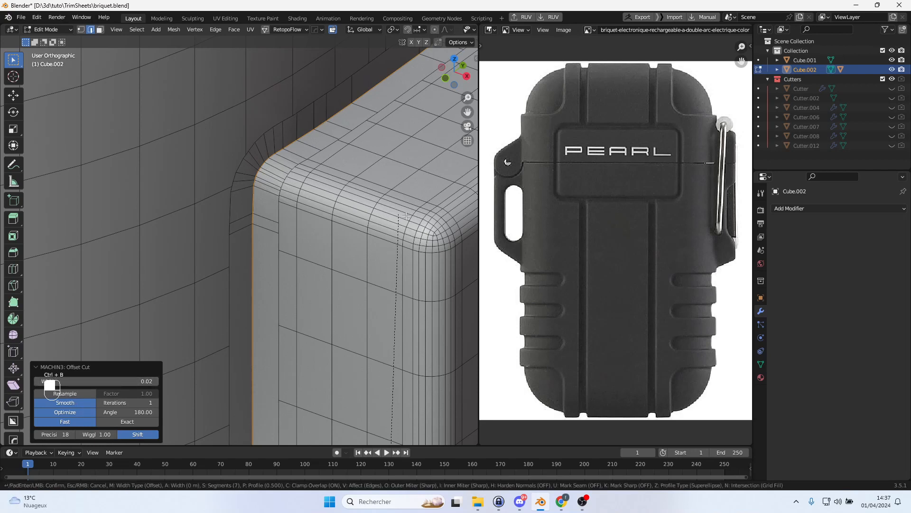
# Bevel the seam between the bar and the body by about 0.0153 m with 7 segments
pyautogui.hotkey('ctrl', 'b')
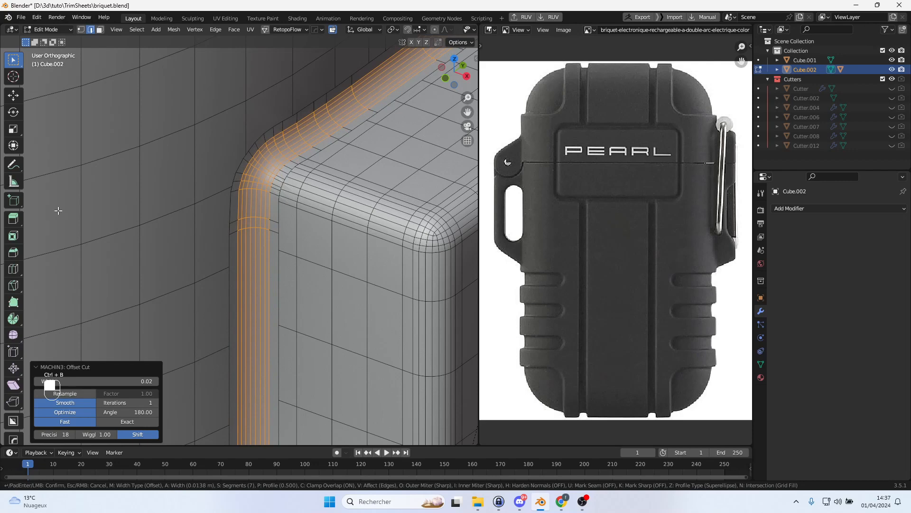
pyautogui.click(62, 209)
pyautogui.scroll(-3, 242, 226)
pyautogui.scroll(6, 256, 230)
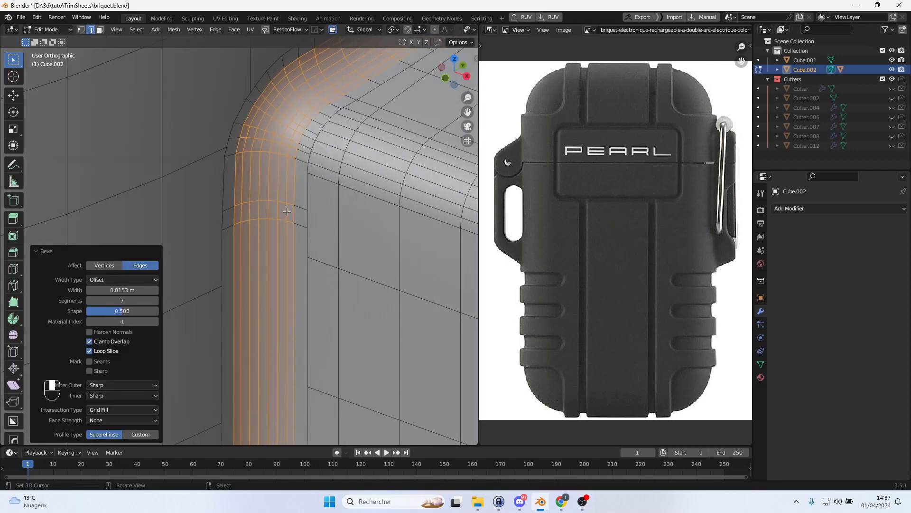
# Run Boolean Cleanup on the seam bevel's bar-side edge loop, using side B and a threshold of about 0.0715
pyautogui.click(287, 211)
pyautogui.scroll(-1, 304, 242)
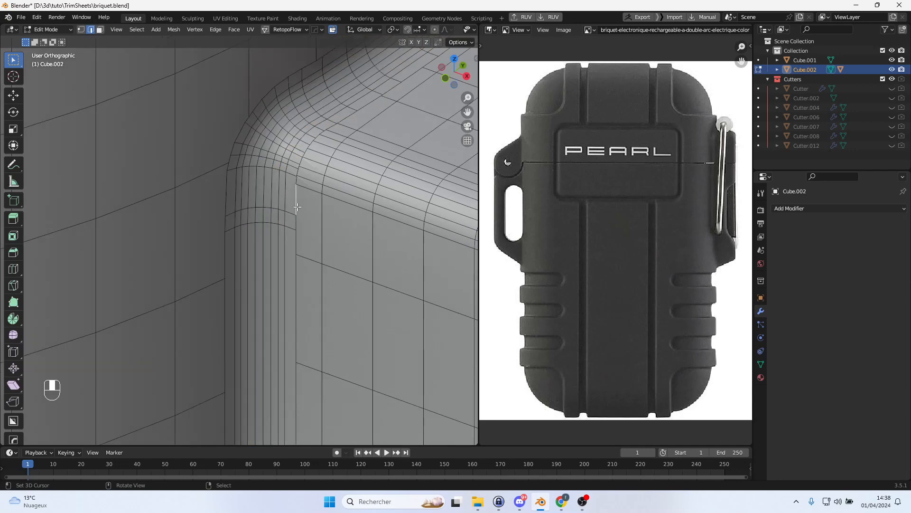
pyautogui.doubleClick(297, 208)
pyautogui.moveTo(297, 208); pyautogui.dragTo(297, 246, button='middle')
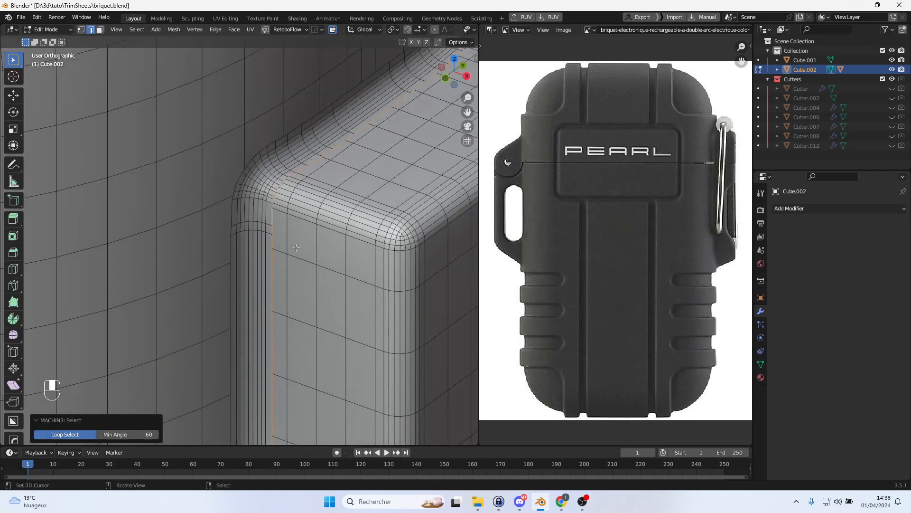
pyautogui.press('y')
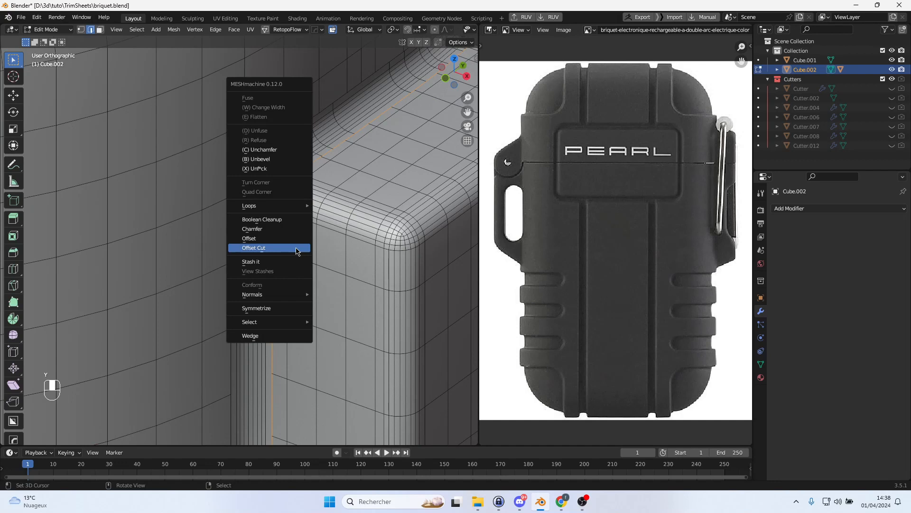
pyautogui.click(291, 219)
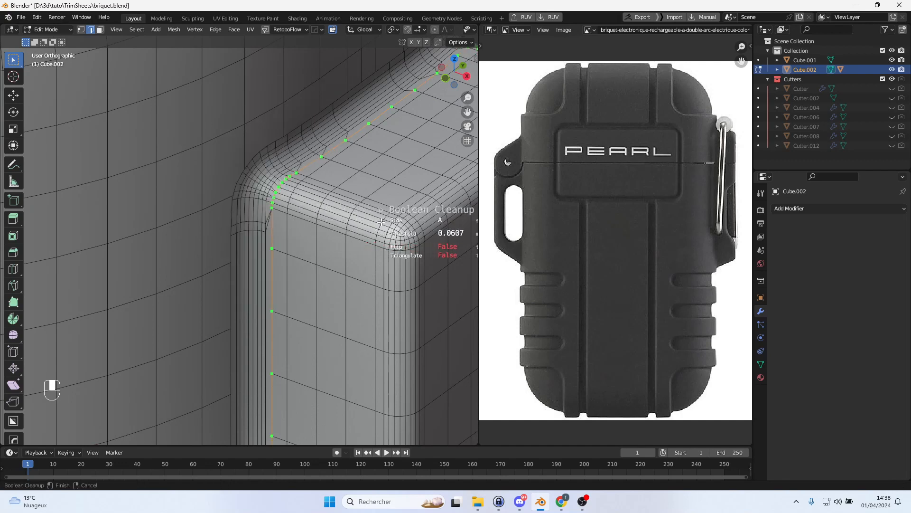
pyautogui.scroll(-1, 382, 220)
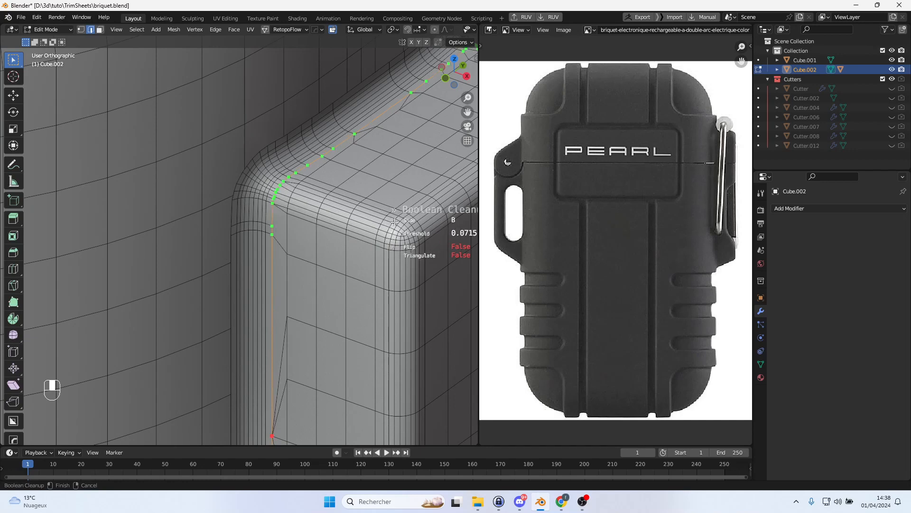
pyautogui.click(395, 221)
# Examine the joined side bar in front view and compare its shape with the clip mount in the reference
pyautogui.press('Tab')
pyautogui.moveTo(343, 300); pyautogui.dragTo(376, 272, button='middle')
pyautogui.scroll(-4, 201, 284)
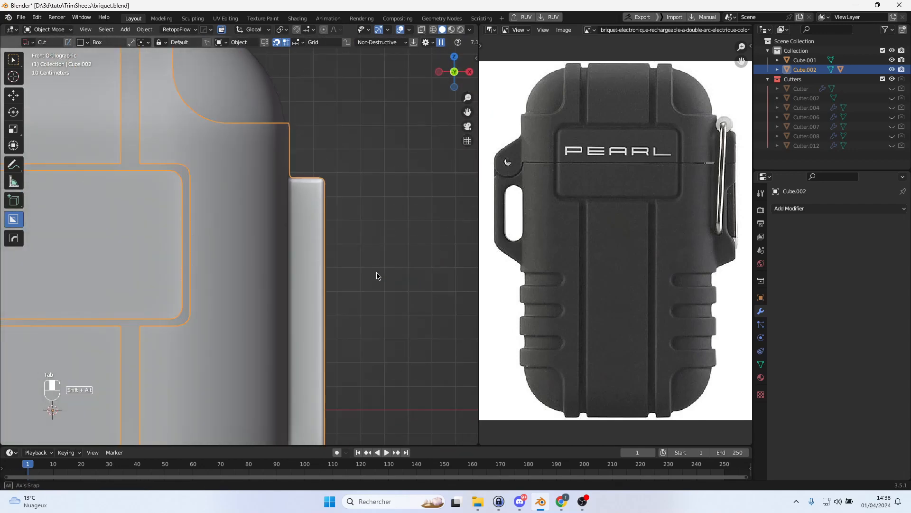
pyautogui.scroll(-4, 331, 286)
pyautogui.keyDown('shift'); pyautogui.moveTo(298, 281); pyautogui.dragTo(432, 230, button='middle'); pyautogui.keyUp('shift')
pyautogui.scroll(2, 355, 239)
pyautogui.moveTo(328, 239); pyautogui.dragTo(369, 244, button='middle')
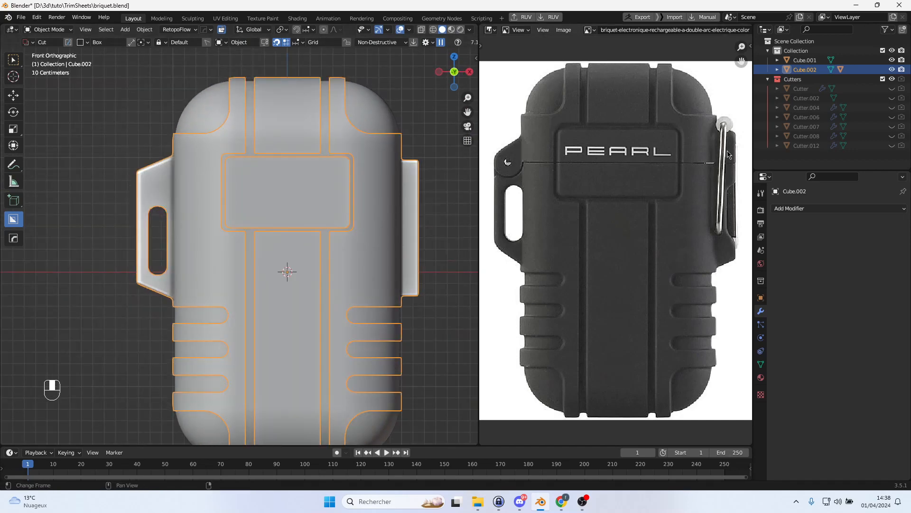
pyautogui.keyDown('shift'); pyautogui.moveTo(404, 168); pyautogui.dragTo(339, 173, button='middle'); pyautogui.keyUp('shift')
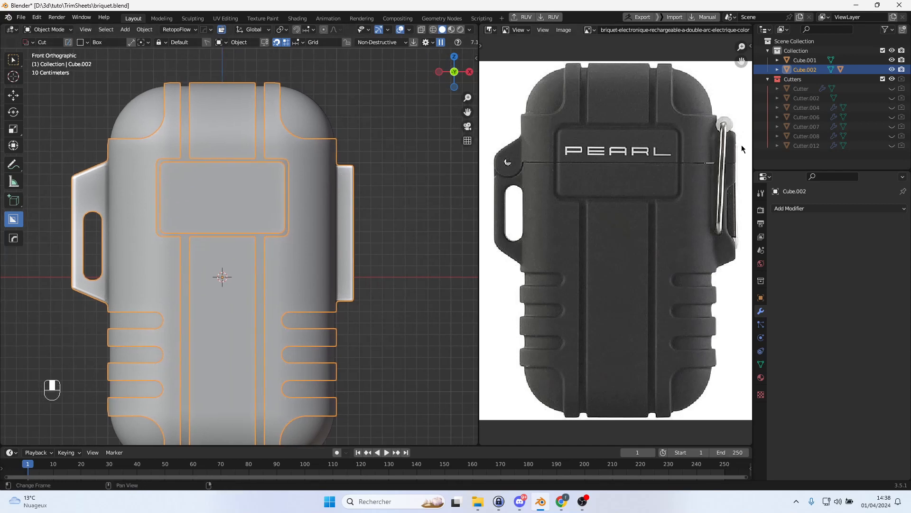
pyautogui.scroll(3, 353, 161)
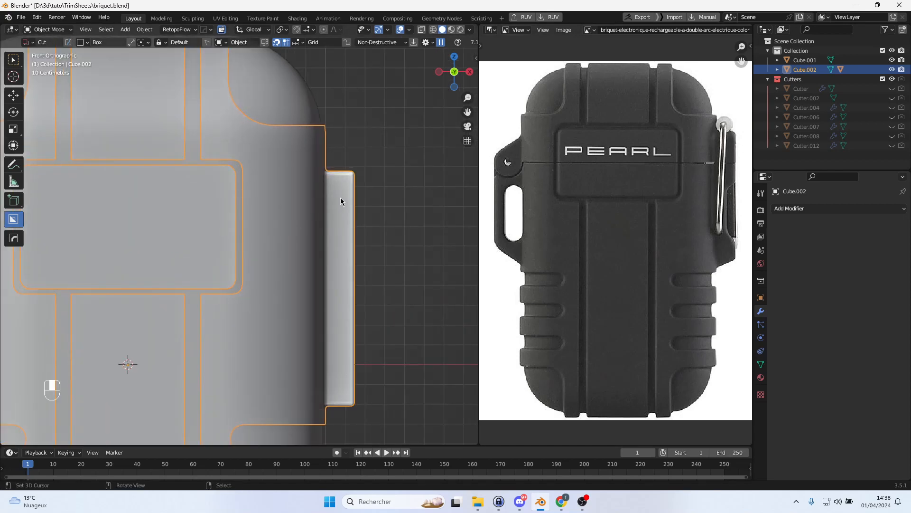
pyautogui.keyDown('shift'); pyautogui.moveTo(340, 197); pyautogui.dragTo(287, 206, button='middle'); pyautogui.keyUp('shift')
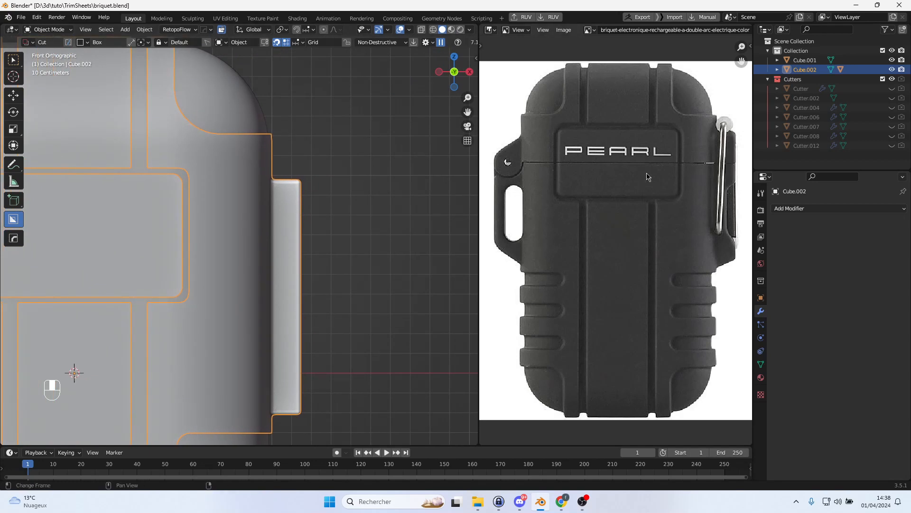
pyautogui.scroll(1, 404, 209)
pyautogui.keyDown('shift'); pyautogui.moveTo(404, 204); pyautogui.dragTo(352, 260, button='middle'); pyautogui.keyUp('shift')
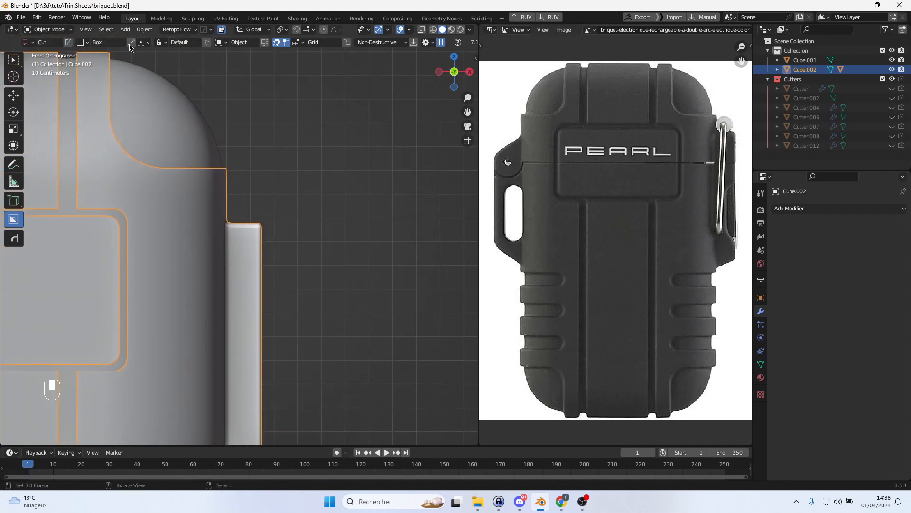
# Add a mesh cylinder with a higher vertex count and shade it smooth with Auto Smooth at 30°
pyautogui.click(126, 30)
pyautogui.moveTo(142, 41)
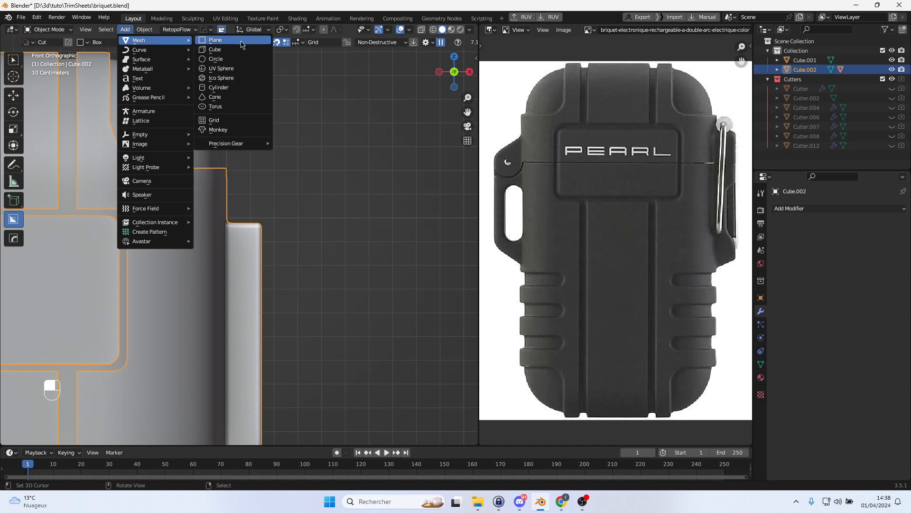
pyautogui.click(224, 88)
pyautogui.scroll(-2, 295, 215)
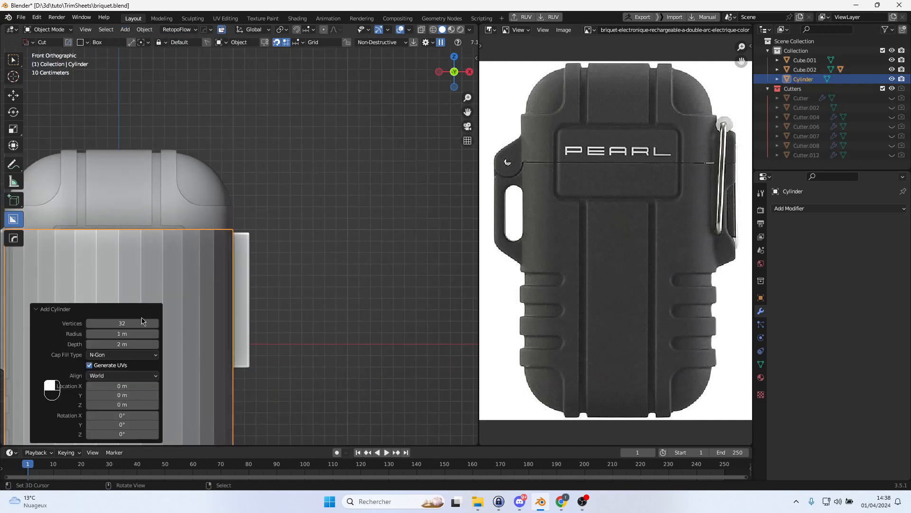
pyautogui.press('Return')
pyautogui.press('w')
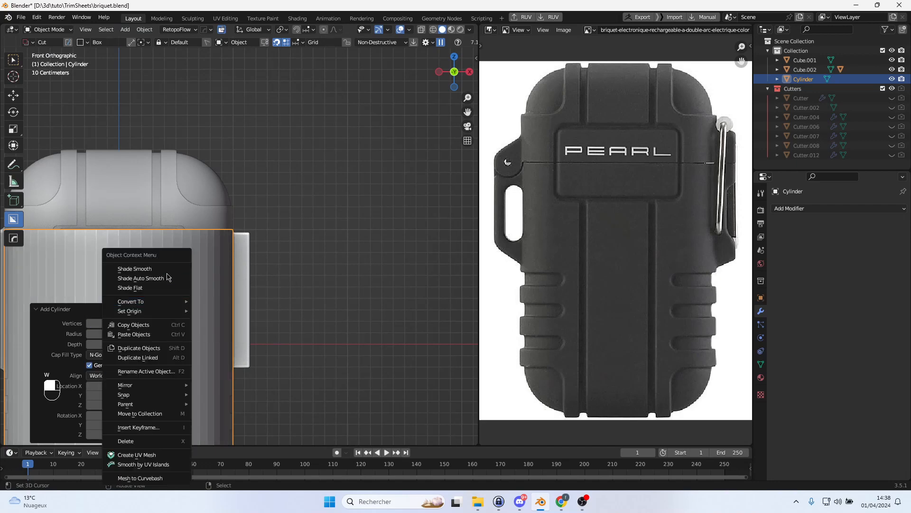
pyautogui.click(166, 270)
pyautogui.scroll(-4, 243, 314)
pyautogui.click(96, 427)
# Rotate the cylinder by -90° in the right view and scale it down to about 0.08
pyautogui.keyDown('alt'); pyautogui.moveTo(257, 378); pyautogui.dragTo(297, 313, button='middle'); pyautogui.keyUp('alt')
pyautogui.press('r')
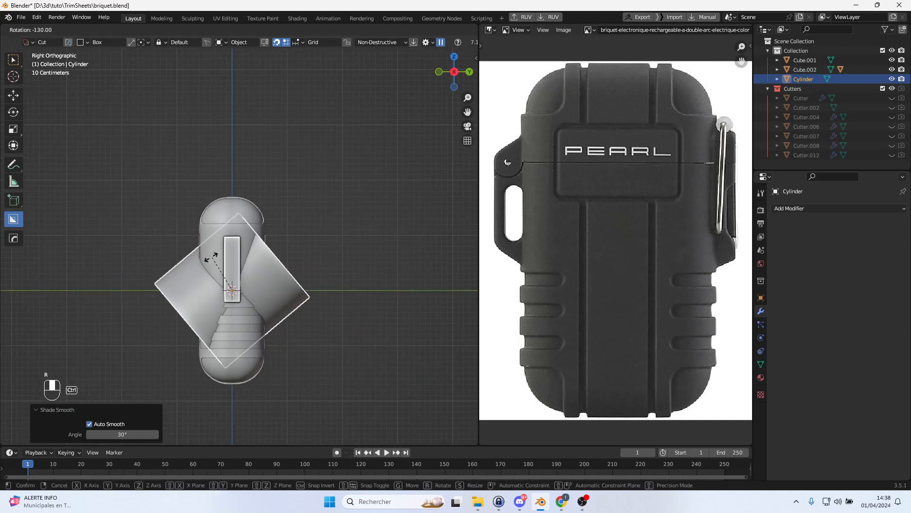
pyautogui.click(234, 262)
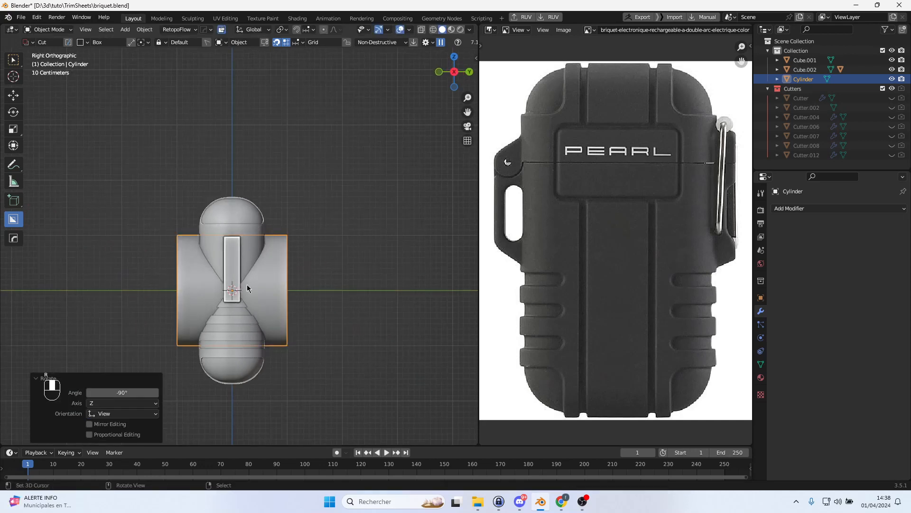
pyautogui.scroll(3, 247, 283)
pyautogui.press('s')
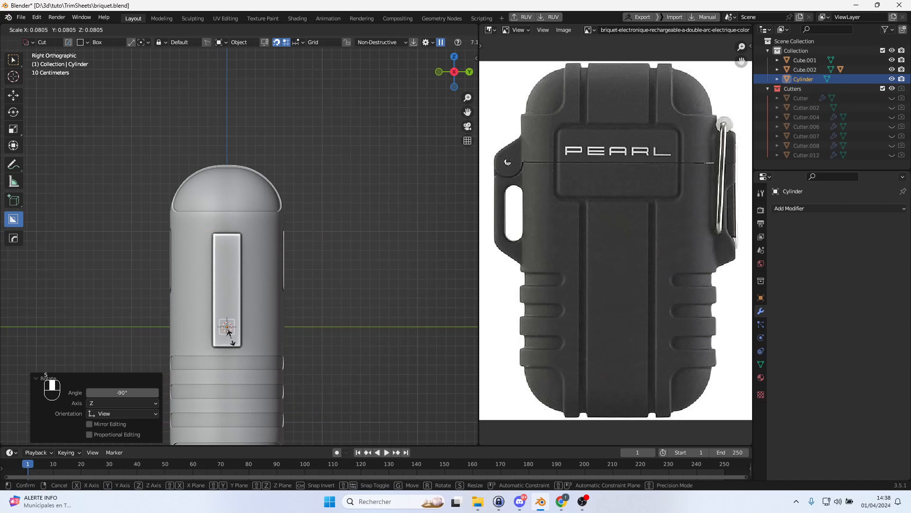
pyautogui.click(231, 338)
# Move the cylinder 1.1 m up in Z and 1.1 m along X, beside the body above the side bar
pyautogui.press('g')
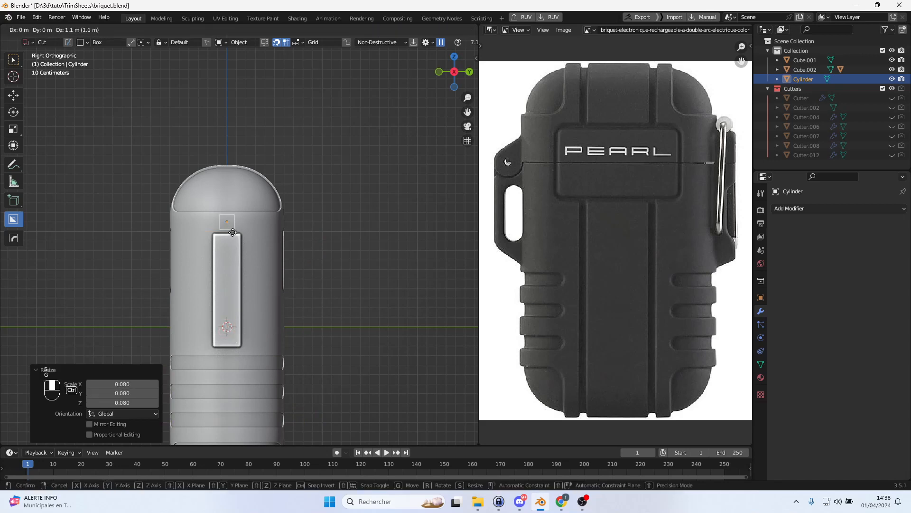
pyautogui.click(233, 232)
pyautogui.keyDown('alt'); pyautogui.moveTo(233, 231); pyautogui.dragTo(339, 278, button='middle'); pyautogui.keyUp('alt')
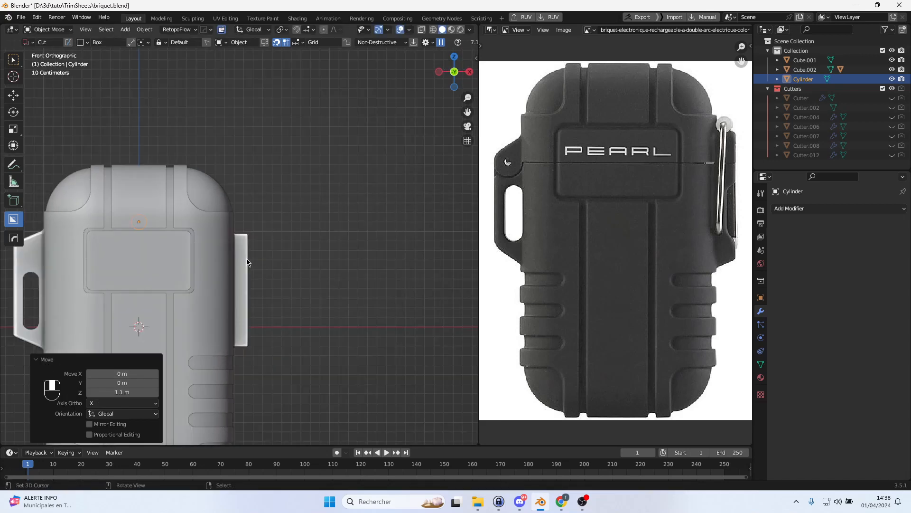
pyautogui.press('g')
pyautogui.click(339, 259)
pyautogui.scroll(8, 323, 256)
pyautogui.keyDown('shift'); pyautogui.moveTo(313, 253); pyautogui.dragTo(363, 261, button='middle'); pyautogui.keyUp('shift')
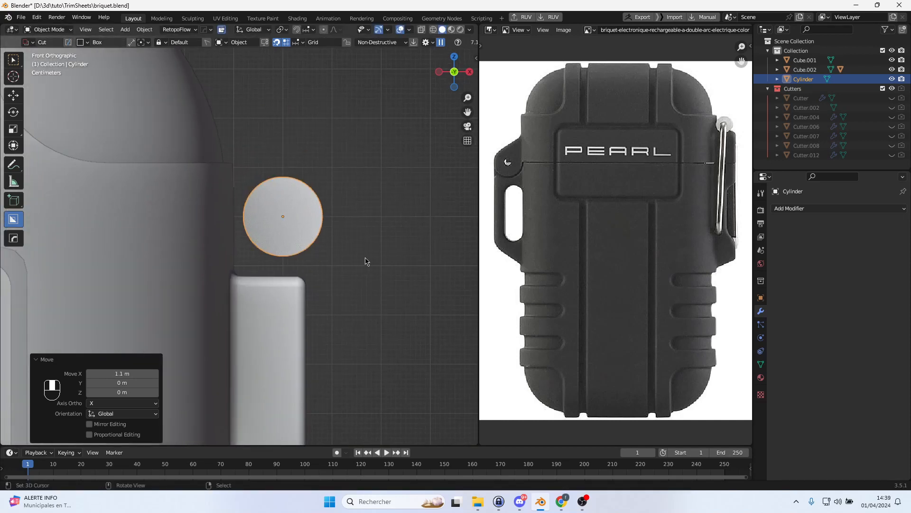
# Scale the cylinder to about 0.669 and move it by about -0.042 m in X and -0.066 m in Z onto the side bar
pyautogui.press('s')
pyautogui.click(351, 248)
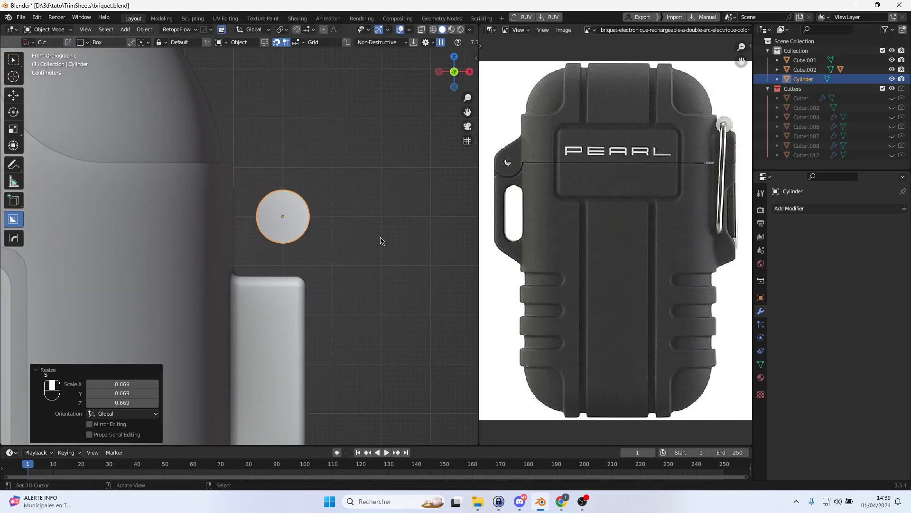
pyautogui.press('g')
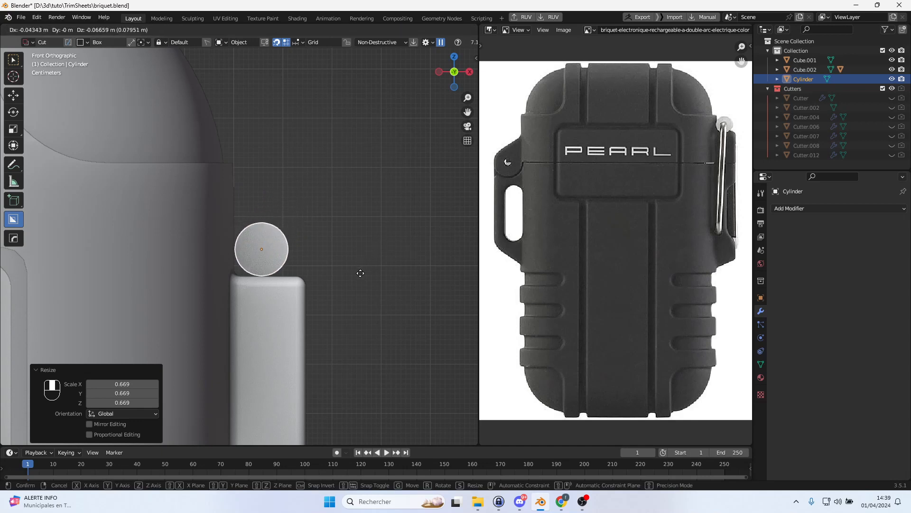
pyautogui.click(361, 277)
pyautogui.scroll(2, 314, 273)
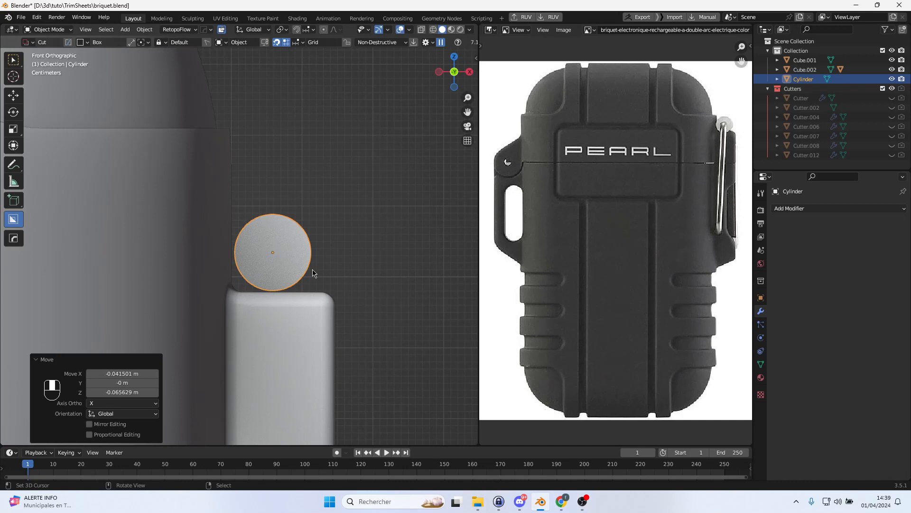
# Inset the cylinder's front cap face by about 0.8265 m to outline a small central circle
pyautogui.press('Tab')
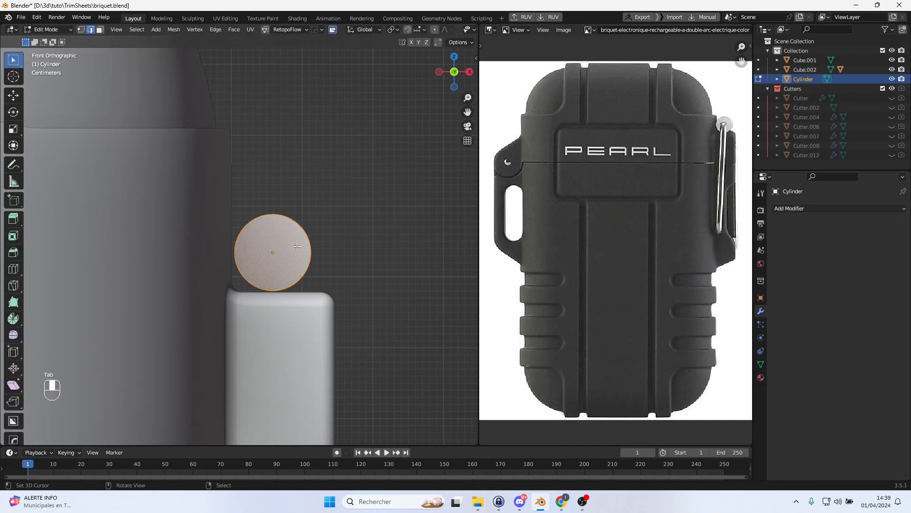
pyautogui.click(99, 30)
pyautogui.click(268, 243)
pyautogui.scroll(3, 338, 244)
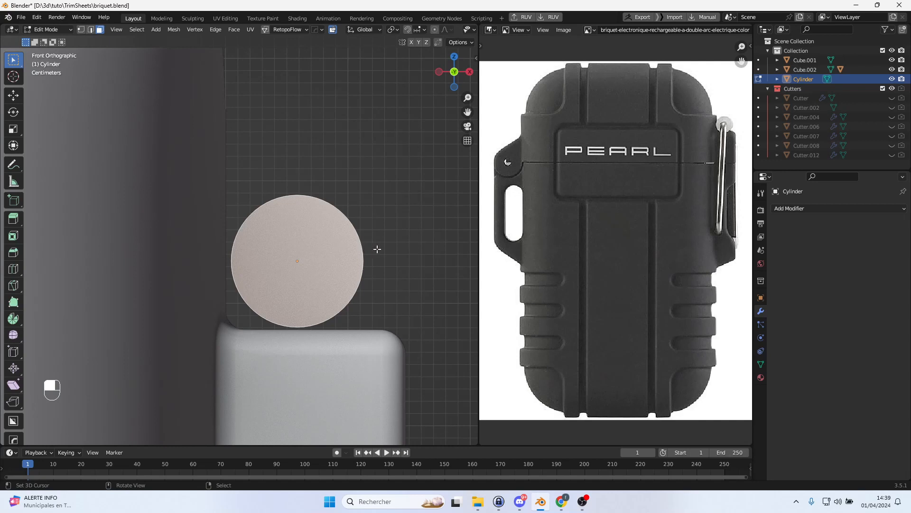
pyautogui.press('i')
pyautogui.click(324, 261)
# Extrude the central circle inward to make a shallow hole and scale its bottom face to about 0.873
pyautogui.moveTo(329, 275); pyautogui.dragTo(250, 295, button='middle')
pyautogui.press('e')
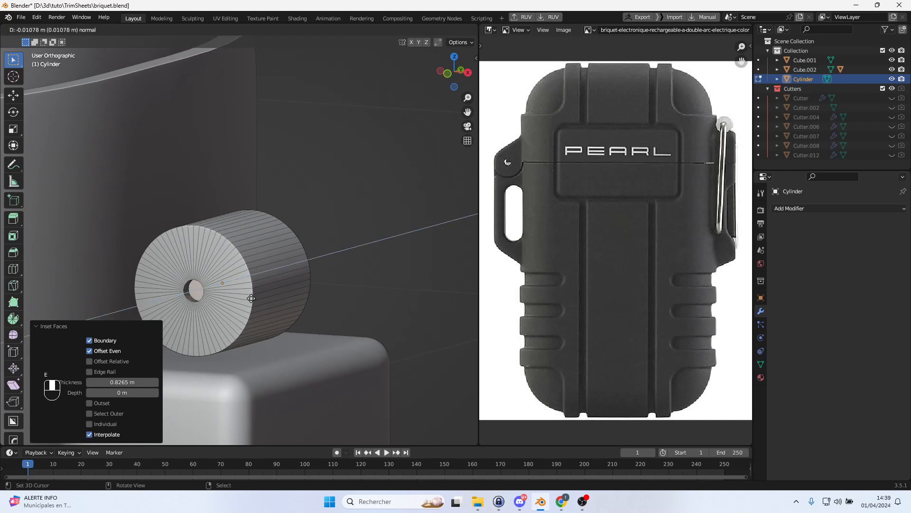
pyautogui.click(245, 299)
pyautogui.press('s')
pyautogui.click(220, 295)
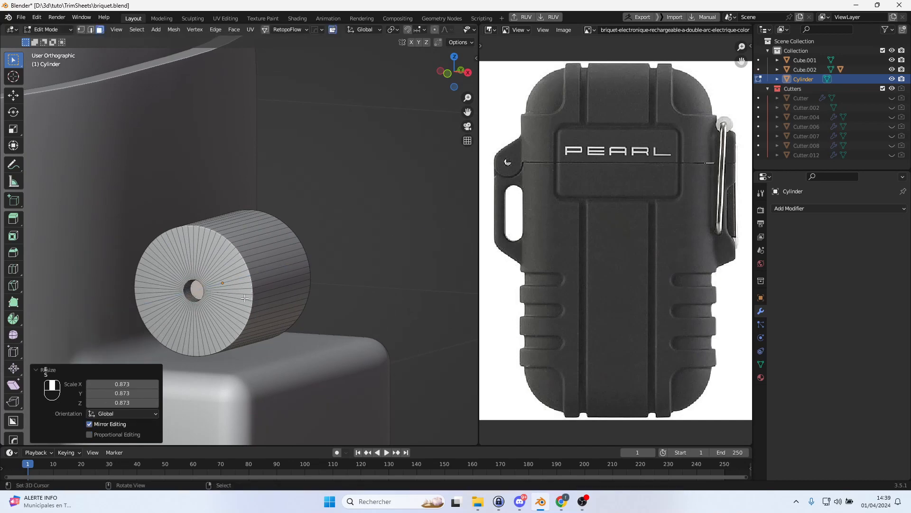
# Apply the cylinder's scale and bevel the hole's rim loop by about 0.0026 m with 5 segments
pyautogui.scroll(4, 220, 300)
pyautogui.keyDown('shift'); pyautogui.moveTo(196, 308); pyautogui.dragTo(373, 254, button='middle'); pyautogui.keyUp('shift')
pyautogui.scroll(3, 374, 254)
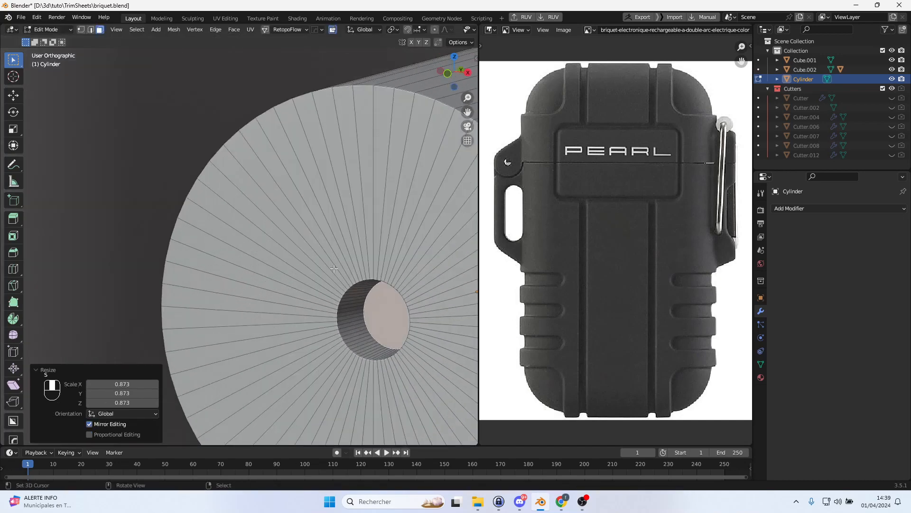
pyautogui.keyDown('alt'); pyautogui.rightClick(348, 293); pyautogui.keyUp('alt')
pyautogui.rightClick(349, 288)
pyautogui.click(89, 30)
pyautogui.press('Tab')
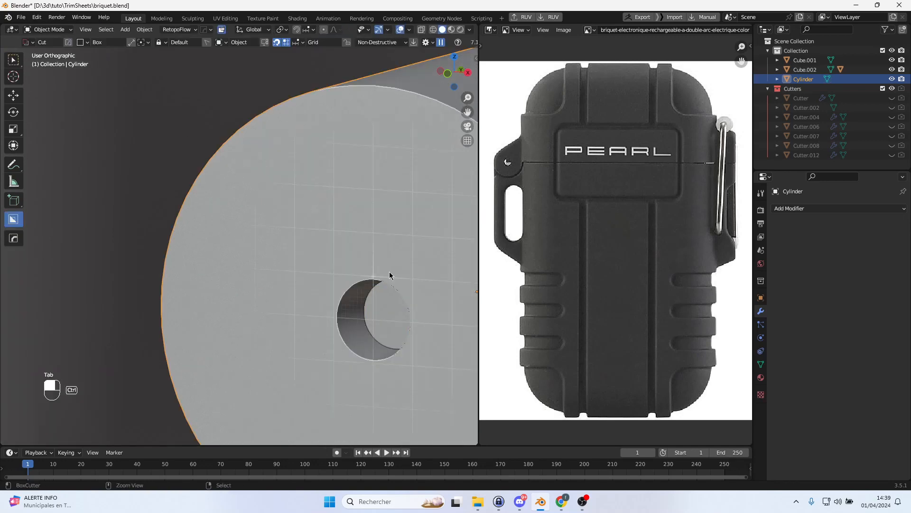
pyautogui.hotkey('ctrl', 'a')
pyautogui.click(389, 272)
pyautogui.press('Tab')
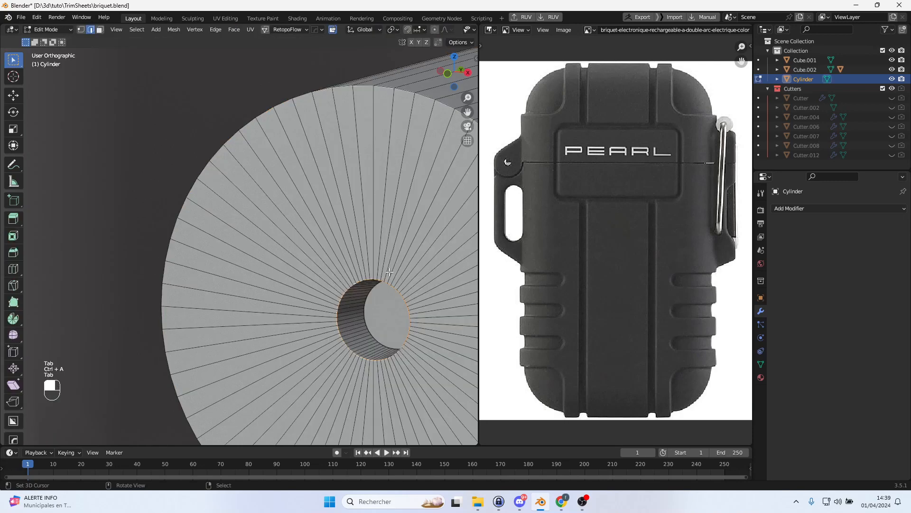
pyautogui.hotkey('ctrl', 'b')
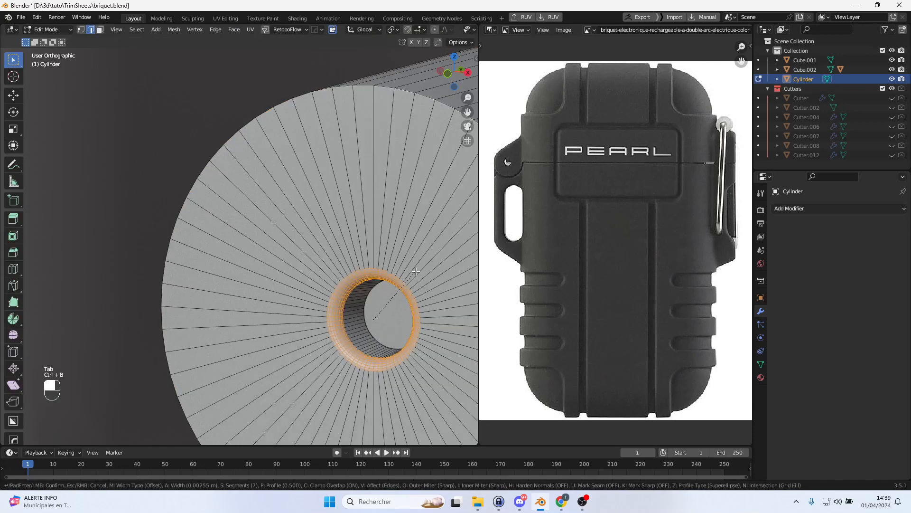
pyautogui.click(416, 271)
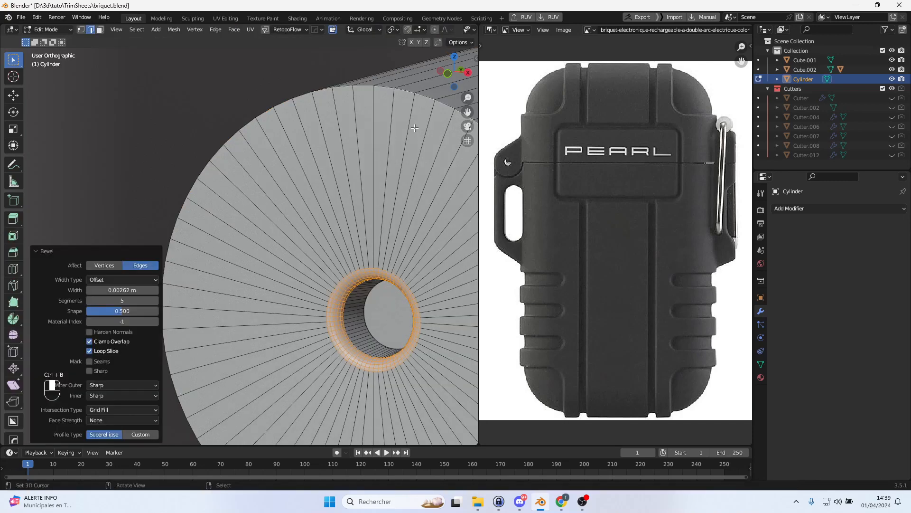
# Bevel the cylinder's outer front edge loop by about 0.0062 m with 8 segments
pyautogui.keyDown('alt'); pyautogui.click(407, 89); pyautogui.keyUp('alt')
pyautogui.hotkey('ctrl', 'b')
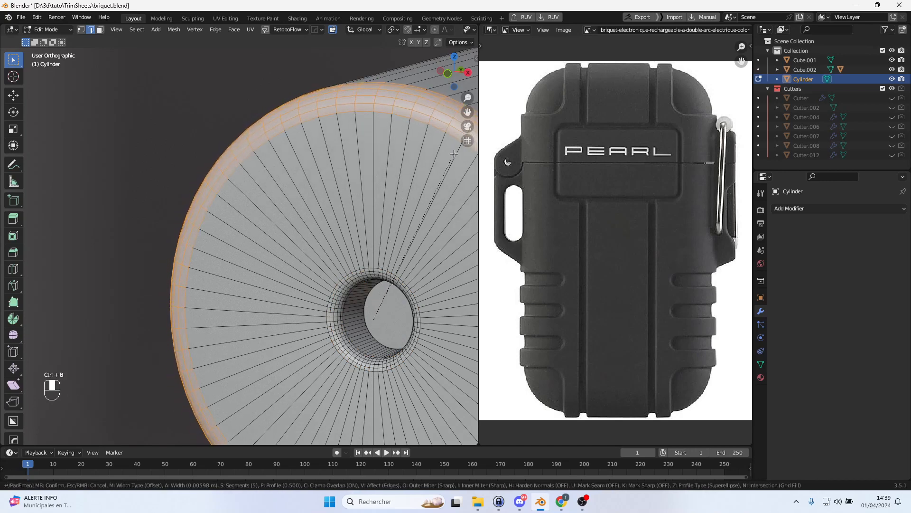
pyautogui.scroll(2, 455, 154)
pyautogui.click(453, 156)
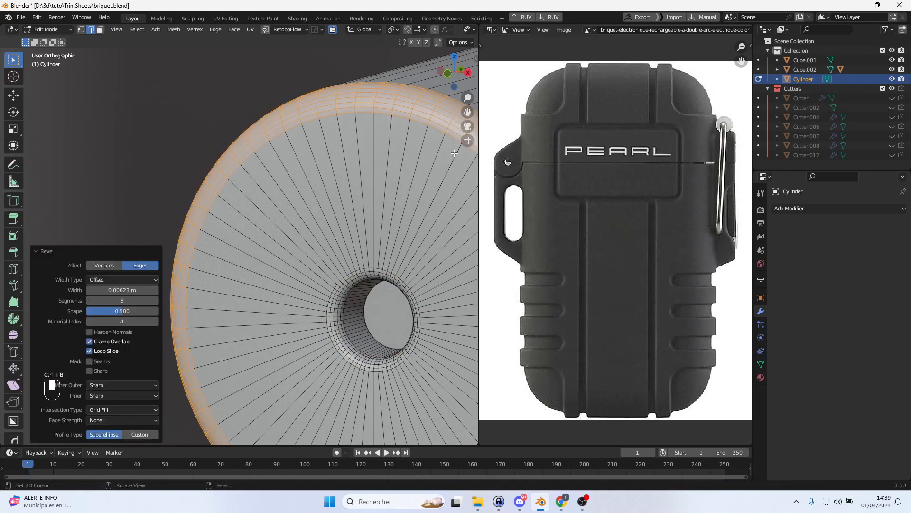
# Symmetrize the cylinder along Y from negative to positive so both ends match, and return to Object Mode
pyautogui.scroll(-5, 403, 228)
pyautogui.moveTo(402, 237); pyautogui.dragTo(320, 226, button='middle')
pyautogui.keyDown('shift'); pyautogui.moveTo(97, 209); pyautogui.dragTo(332, 198, button='middle'); pyautogui.keyUp('shift')
pyautogui.hotkey('alt', 'x')
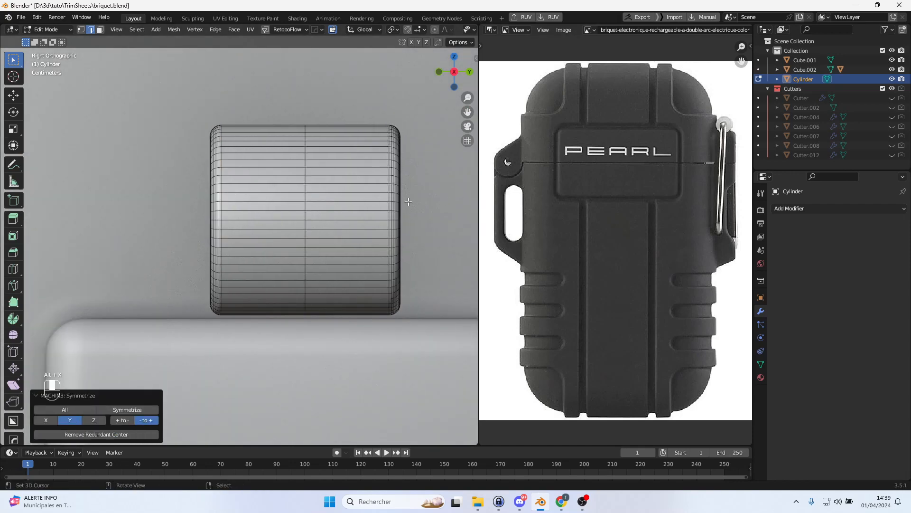
pyautogui.scroll(-3, 332, 197)
pyautogui.moveTo(332, 198); pyautogui.dragTo(399, 263, button='middle')
pyautogui.scroll(-3, 393, 250)
pyautogui.scroll(4, 394, 259)
pyautogui.press('Tab')
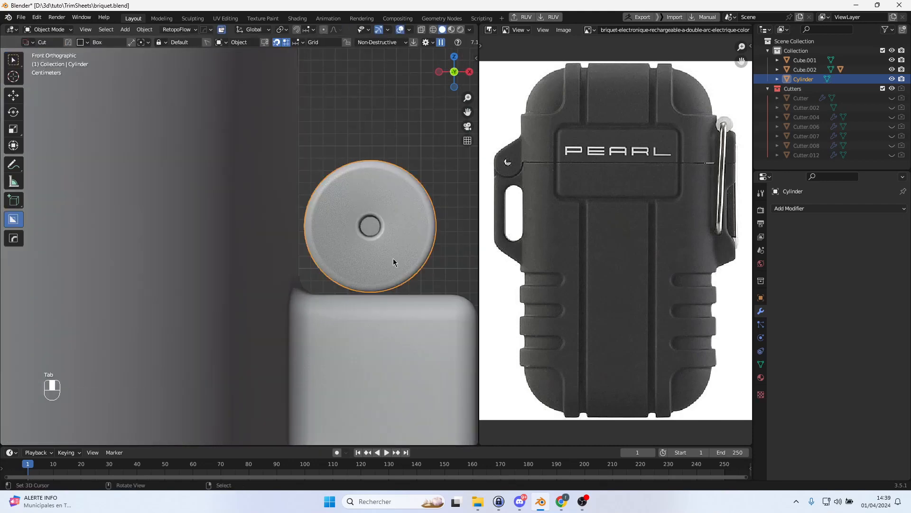
# Try to create a raycast cable between the holes in the cylinder's two ends
pyautogui.scroll(-7, 394, 260)
pyautogui.moveTo(393, 265); pyautogui.dragTo(301, 281, button='middle')
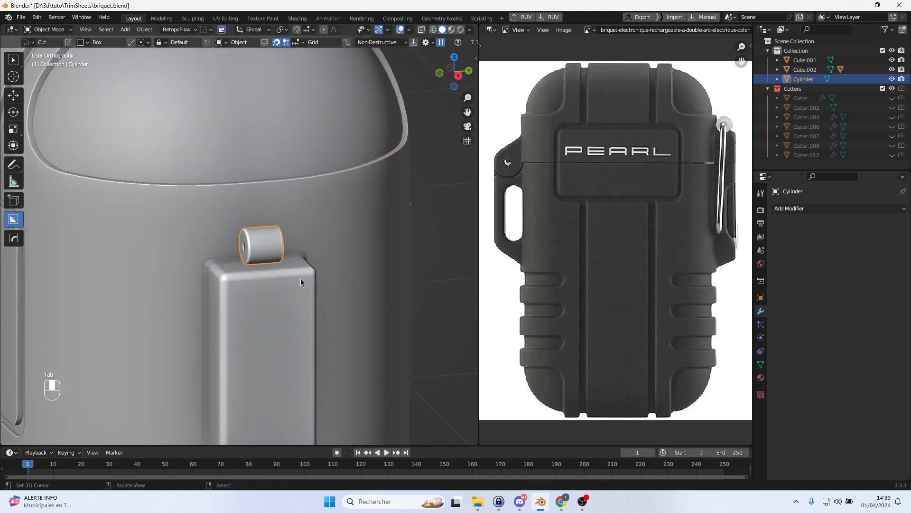
pyautogui.scroll(8, 290, 279)
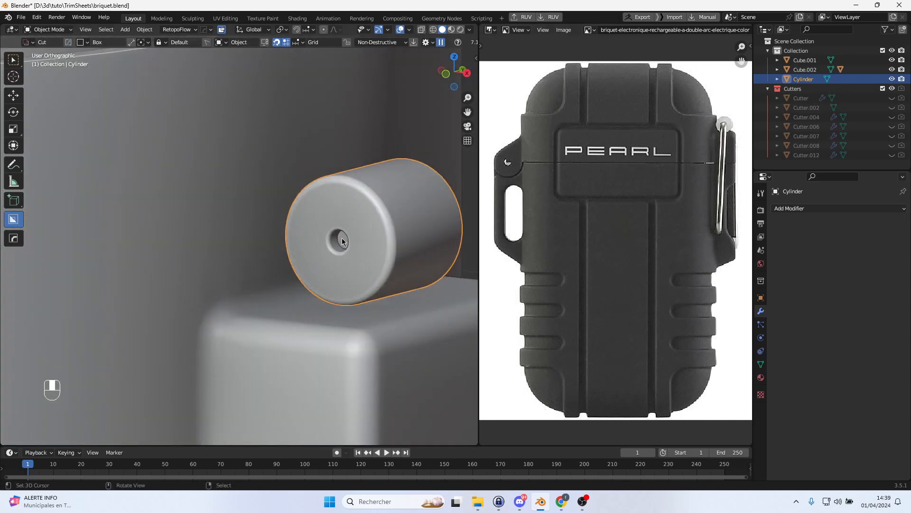
pyautogui.press('c')
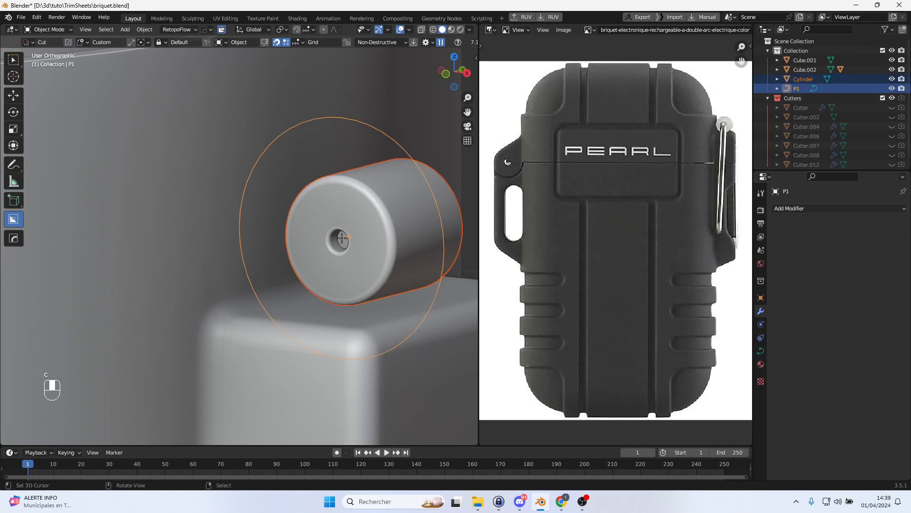
pyautogui.moveTo(370, 256); pyautogui.dragTo(198, 237, button='middle')
pyautogui.click(138, 228)
pyautogui.moveTo(138, 229); pyautogui.dragTo(223, 235, button='middle')
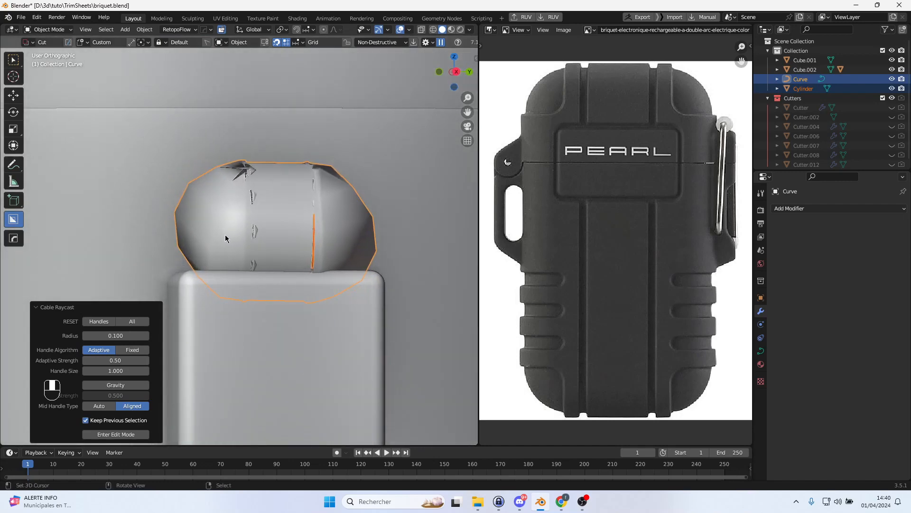
pyautogui.hotkey('ctrl', 'z')
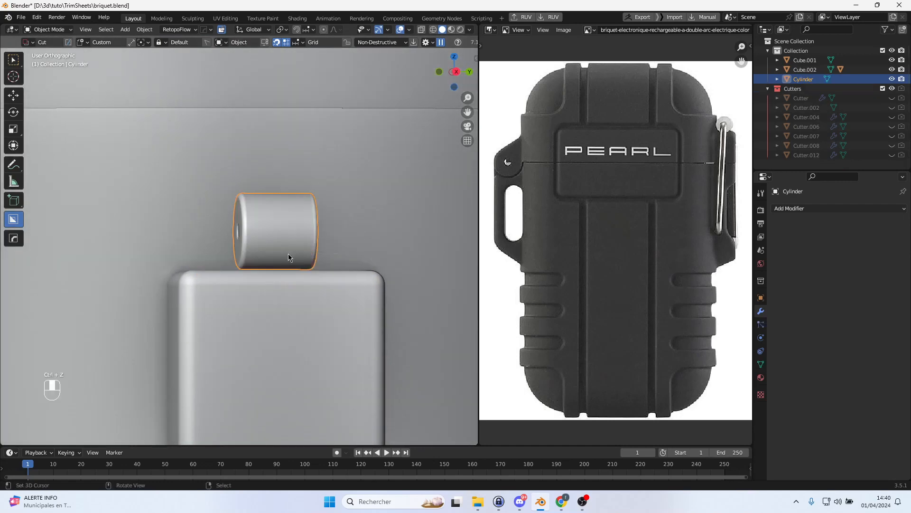
# Add a Bezier curve to the scene
pyautogui.moveTo(289, 254); pyautogui.dragTo(371, 249, button='middle')
pyautogui.moveTo(477, 241); pyautogui.dragTo(624, 235)
pyautogui.click(125, 30)
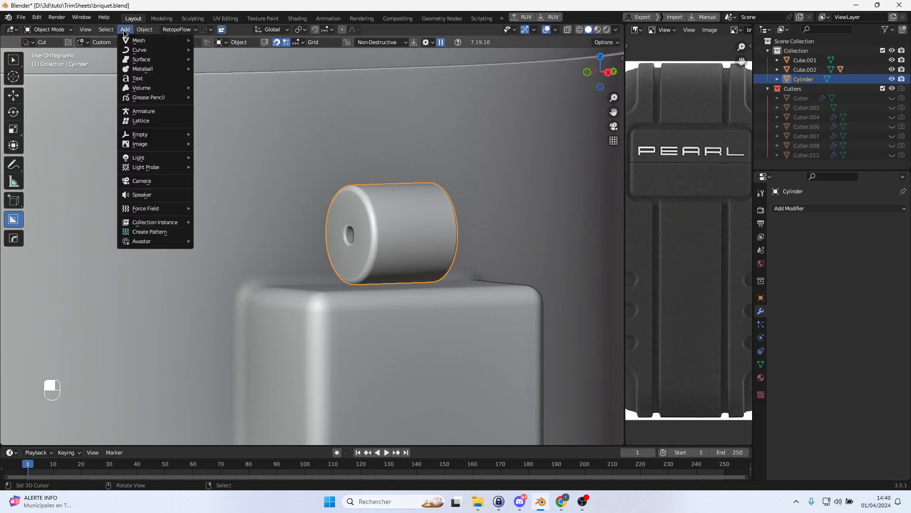
pyautogui.moveTo(142, 41)
pyautogui.scroll(-3, 503, 213)
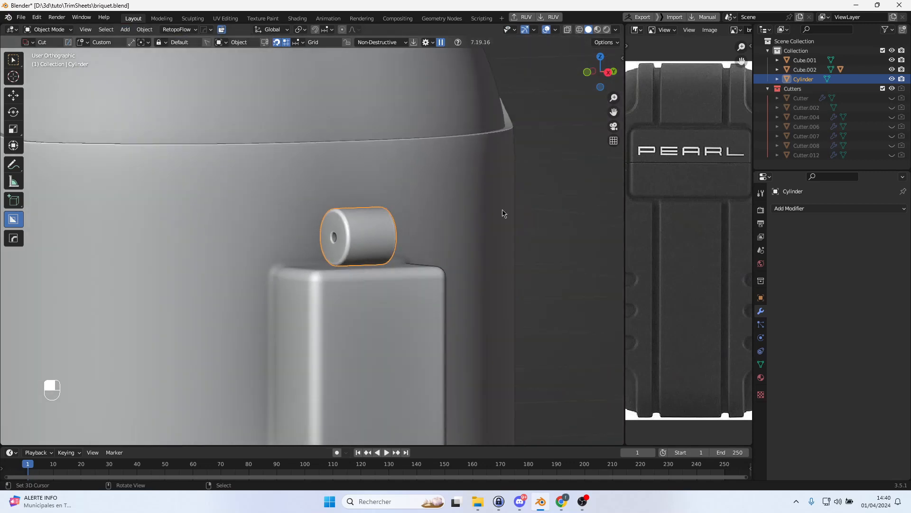
pyautogui.moveTo(625, 202); pyautogui.dragTo(422, 214)
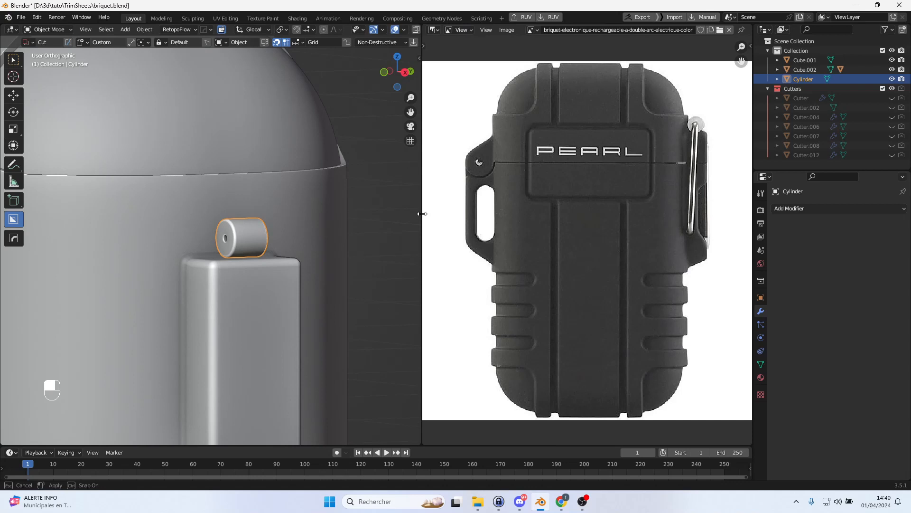
pyautogui.click(123, 31)
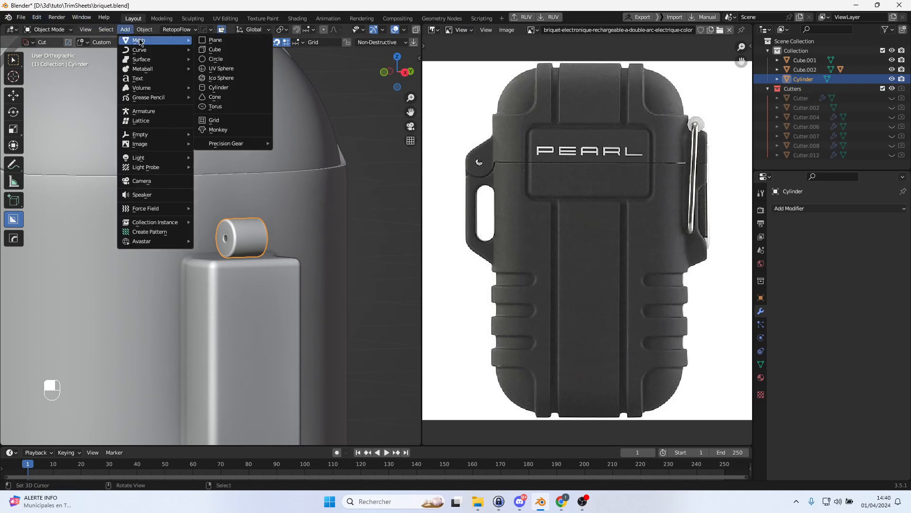
pyautogui.moveTo(142, 50)
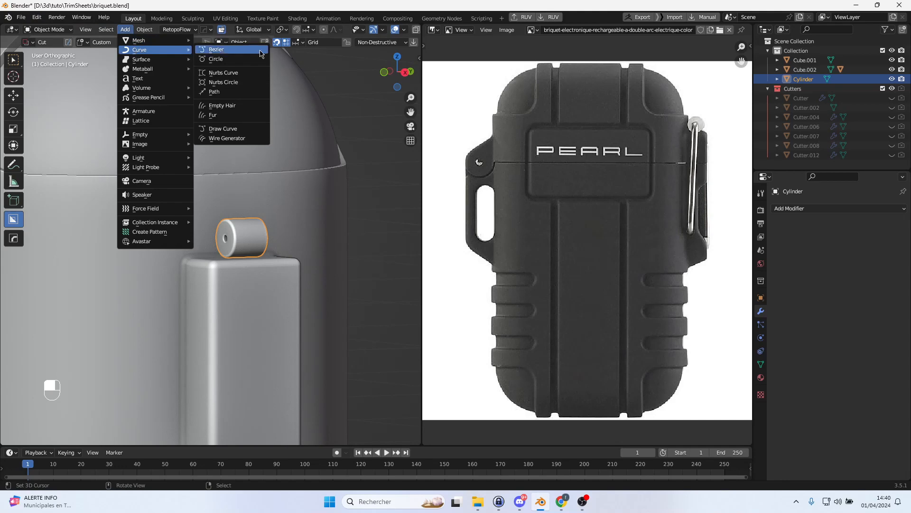
pyautogui.click(260, 53)
# Move the curve clear of the lighter beyond the clip mount, by about 1.71 m and then about 0.75 m along X
pyautogui.scroll(-4, 238, 164)
pyautogui.moveTo(229, 195); pyautogui.dragTo(199, 310, button='middle')
pyautogui.press('g')
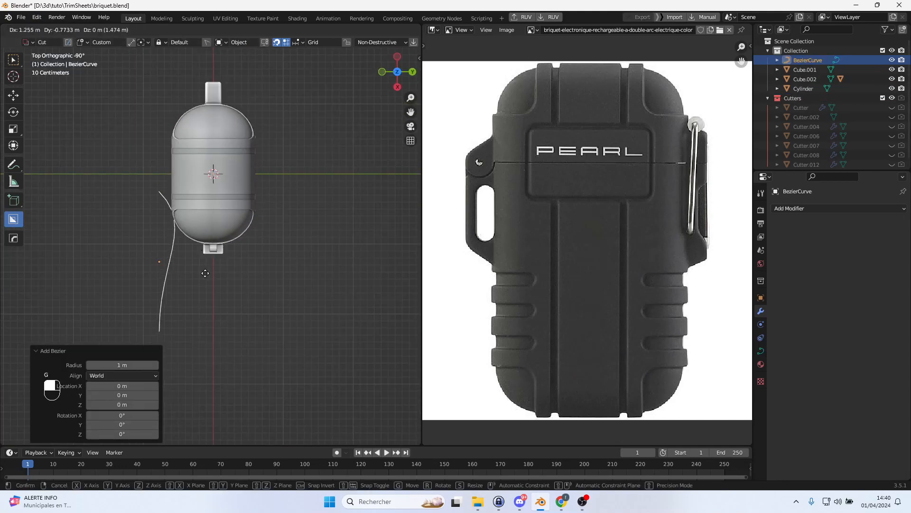
pyautogui.click(239, 298)
pyautogui.scroll(5, 239, 296)
pyautogui.moveTo(305, 199); pyautogui.dragTo(343, 144, button='middle')
pyautogui.scroll(-2, 261, 219)
pyautogui.moveTo(230, 251); pyautogui.dragTo(176, 296, button='middle')
pyautogui.press('g')
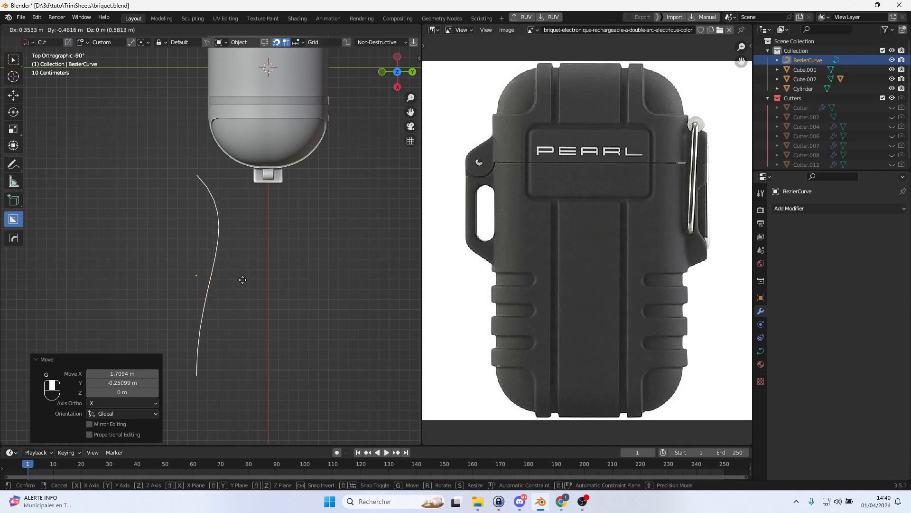
pyautogui.click(300, 304)
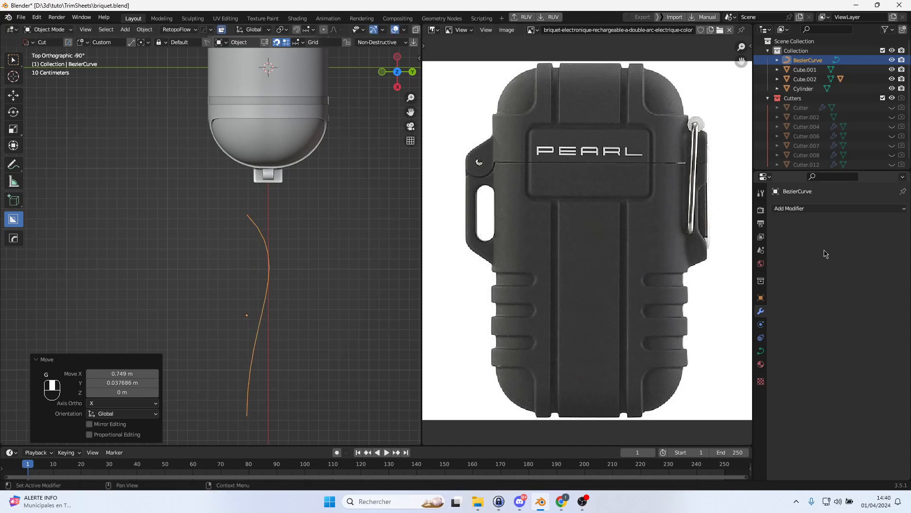
# Give the curve a round bevel with a depth of 0.05 m and a preview resolution of 24
pyautogui.click(761, 297)
pyautogui.click(761, 351)
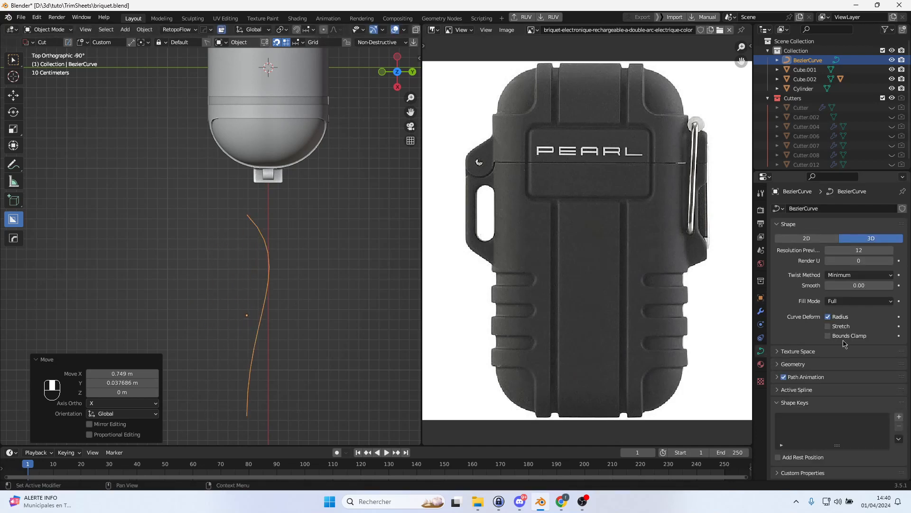
pyautogui.click(794, 364)
pyautogui.scroll(-4, 836, 332)
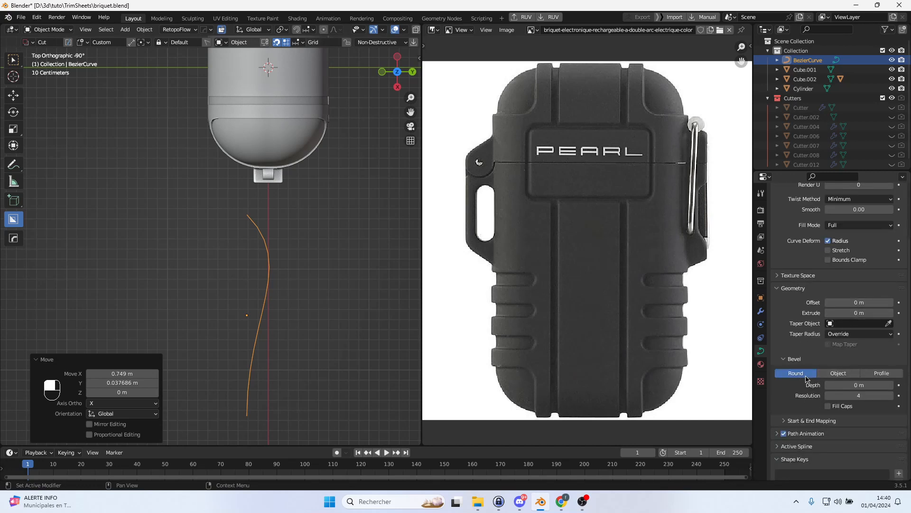
pyautogui.moveTo(858, 385); pyautogui.dragTo(864, 385)
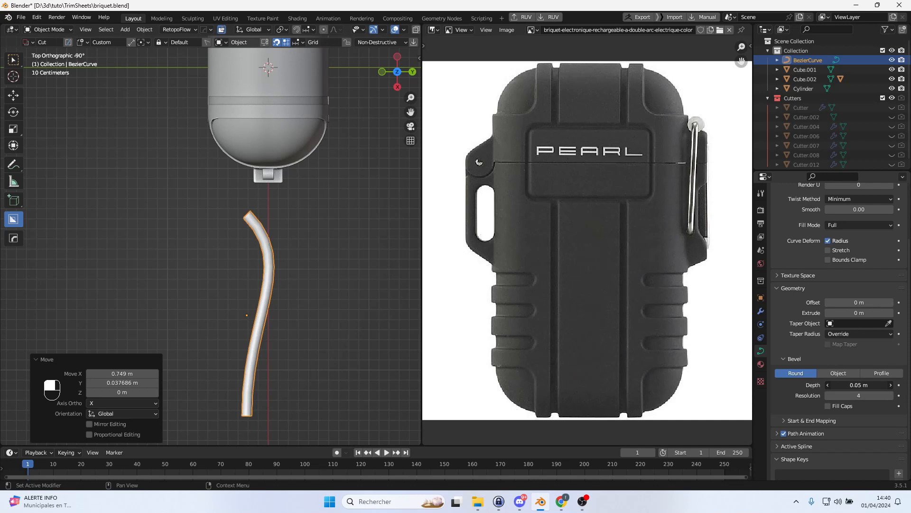
pyautogui.scroll(4, 891, 261)
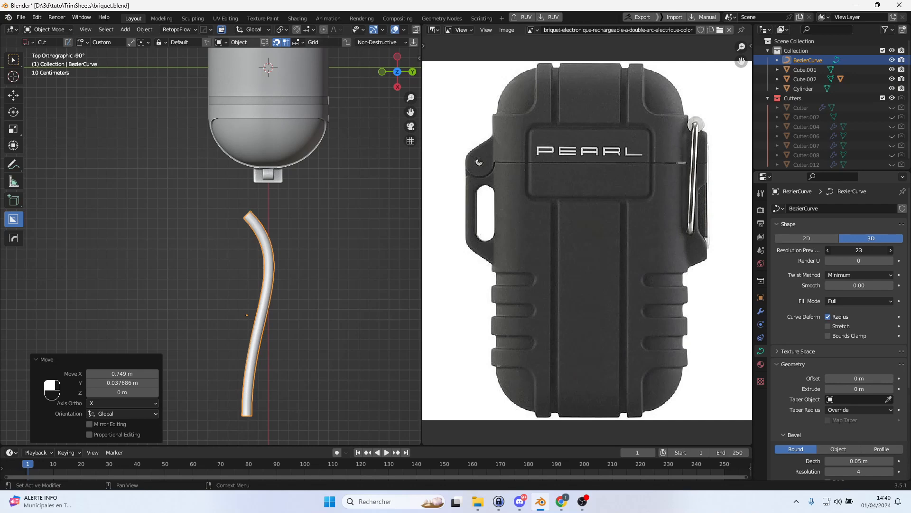
# Rotate the whole curve by -90° in the right view
pyautogui.moveTo(284, 288); pyautogui.dragTo(393, 204, button='middle')
pyautogui.press('Tab')
pyautogui.moveTo(264, 336); pyautogui.dragTo(236, 374, button='middle')
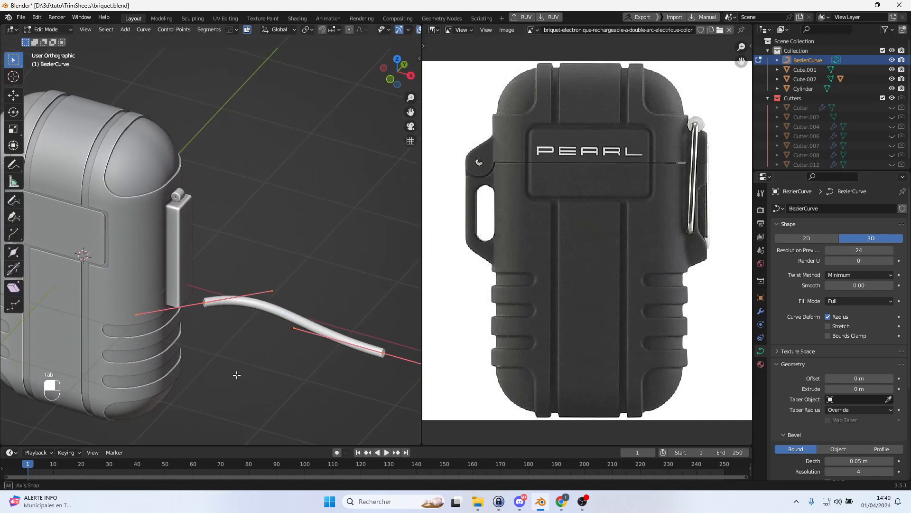
pyautogui.press('Tab')
pyautogui.moveTo(313, 342); pyautogui.dragTo(251, 313, button='middle')
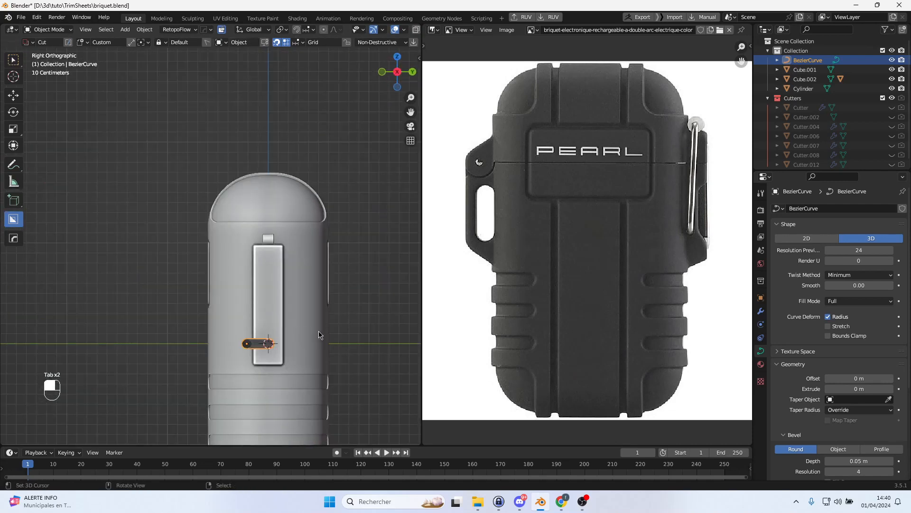
pyautogui.press('r')
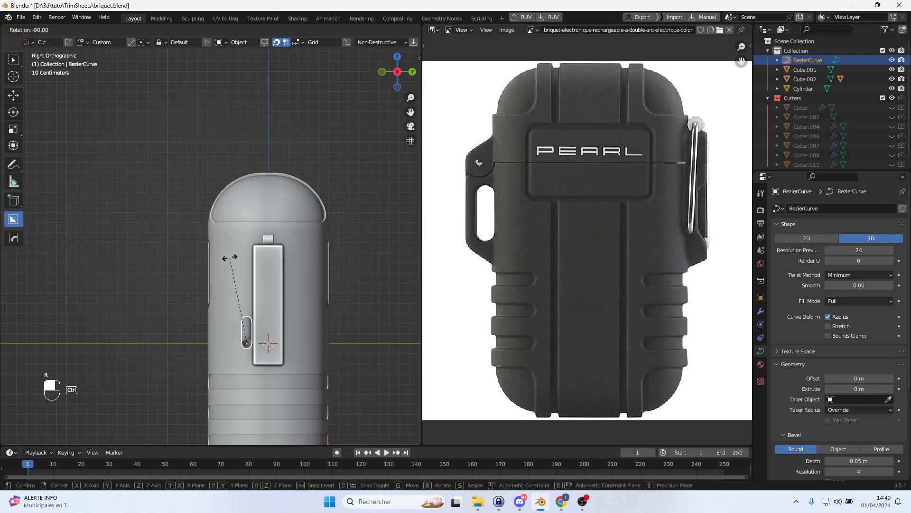
pyautogui.click(230, 258)
# Rotate the curve 85° in the front view and 90° in the top view so it stands upright
pyautogui.keyDown('alt'); pyautogui.moveTo(242, 266); pyautogui.dragTo(350, 281, button='middle'); pyautogui.keyUp('alt')
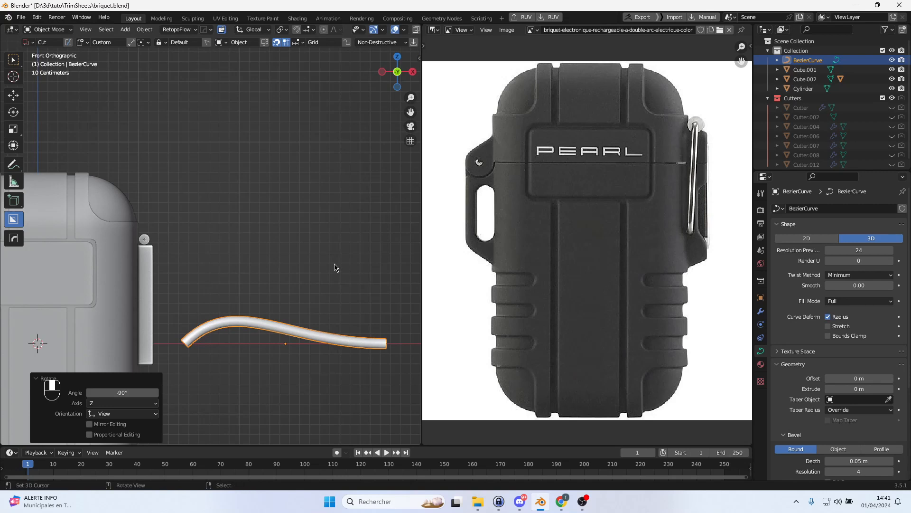
pyautogui.press('r')
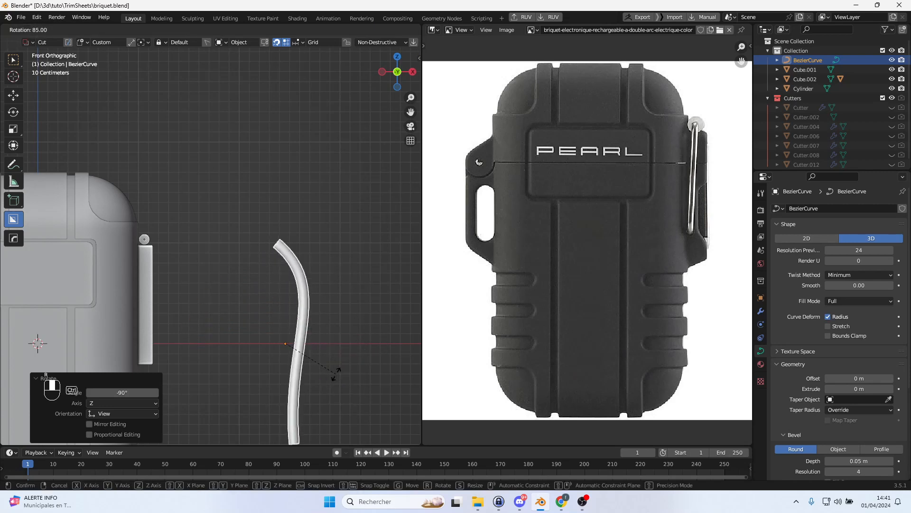
pyautogui.click(335, 373)
pyautogui.keyDown('alt'); pyautogui.moveTo(358, 340); pyautogui.dragTo(357, 442, button='middle'); pyautogui.keyUp('alt')
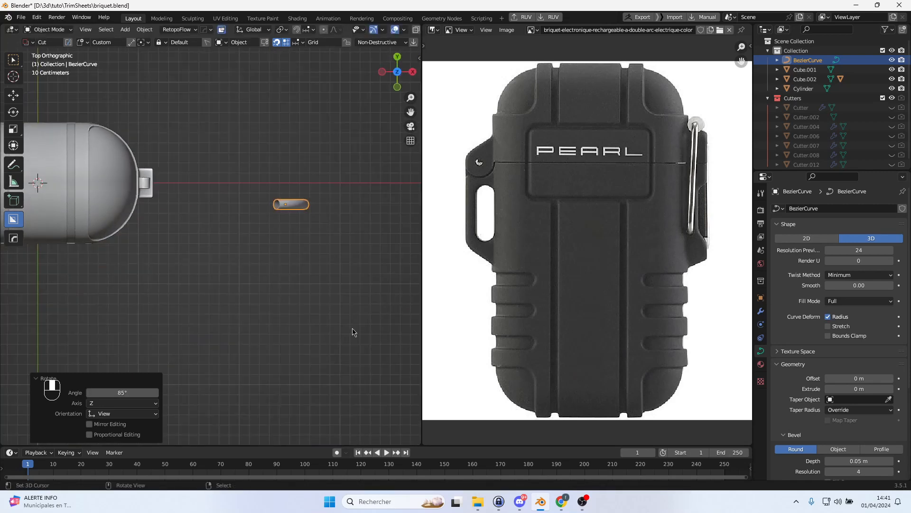
pyautogui.press('r')
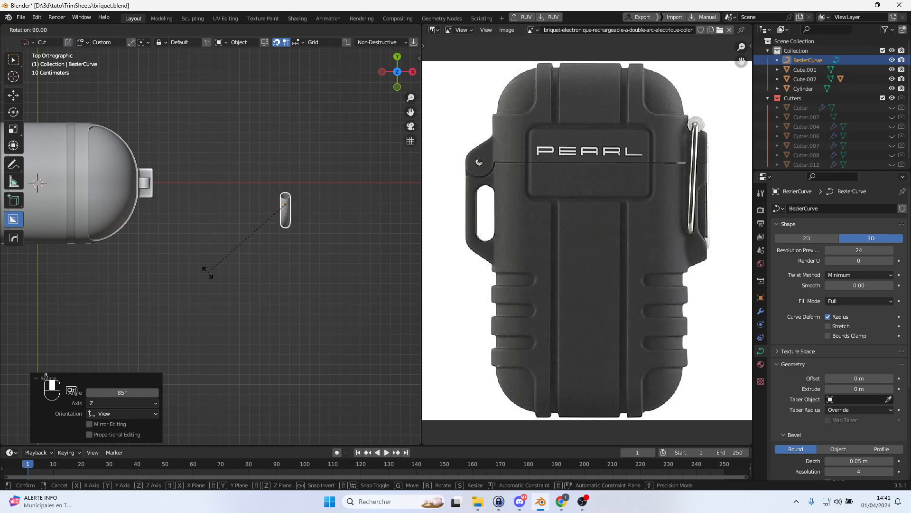
pyautogui.click(206, 271)
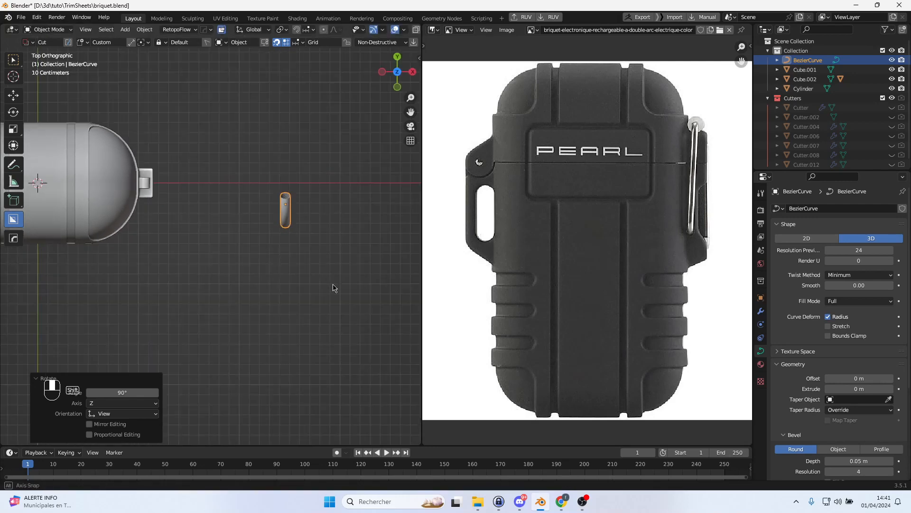
# Move the curve about -1.40 m along X and 0.04 m along Y to sit beside the clip mount
pyautogui.press('g')
pyautogui.click(191, 268)
pyautogui.keyDown('alt'); pyautogui.moveTo(191, 268); pyautogui.dragTo(102, 161, button='middle'); pyautogui.keyUp('alt')
pyautogui.scroll(3, 290, 297)
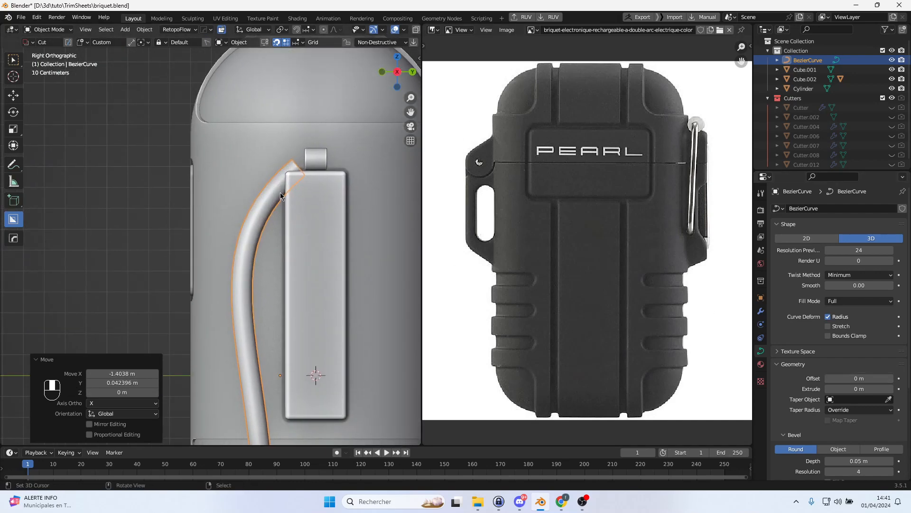
# Rotate the curve's upper control point about 42.4° and move it about 0.04 m along Y and Z into the hinge cylinder
pyautogui.press('Tab')
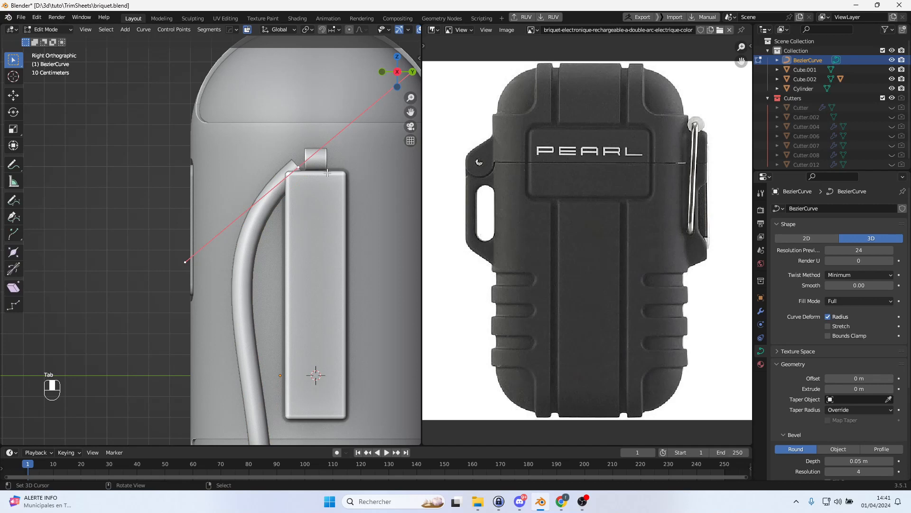
pyautogui.press('r')
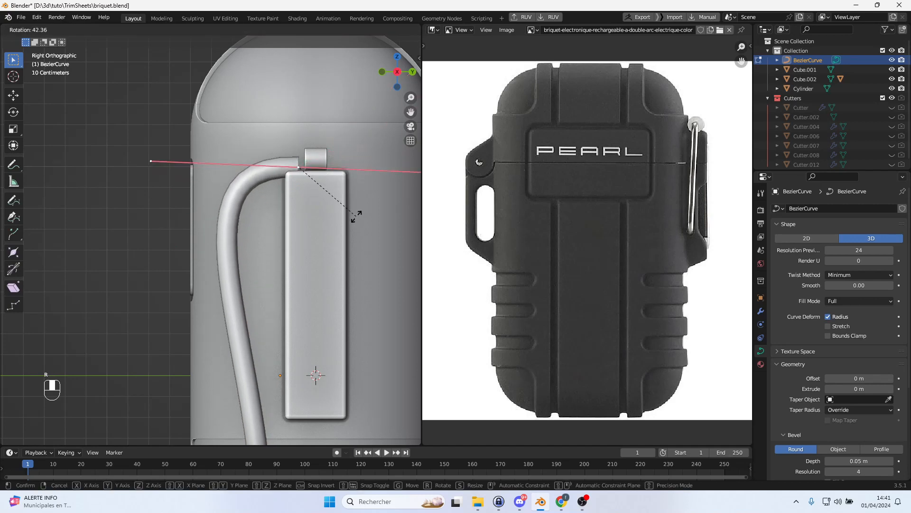
pyautogui.click(356, 217)
pyautogui.press('g')
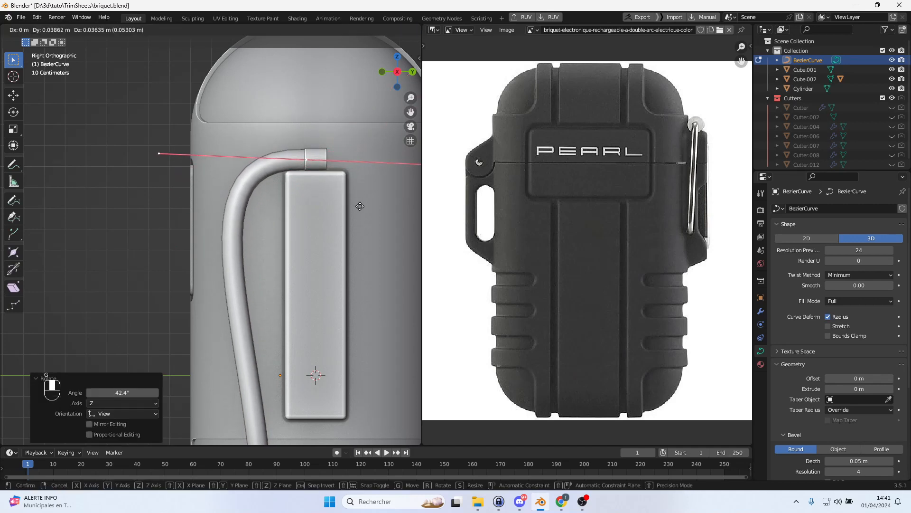
pyautogui.click(361, 206)
pyautogui.hotkey('alt', 's')
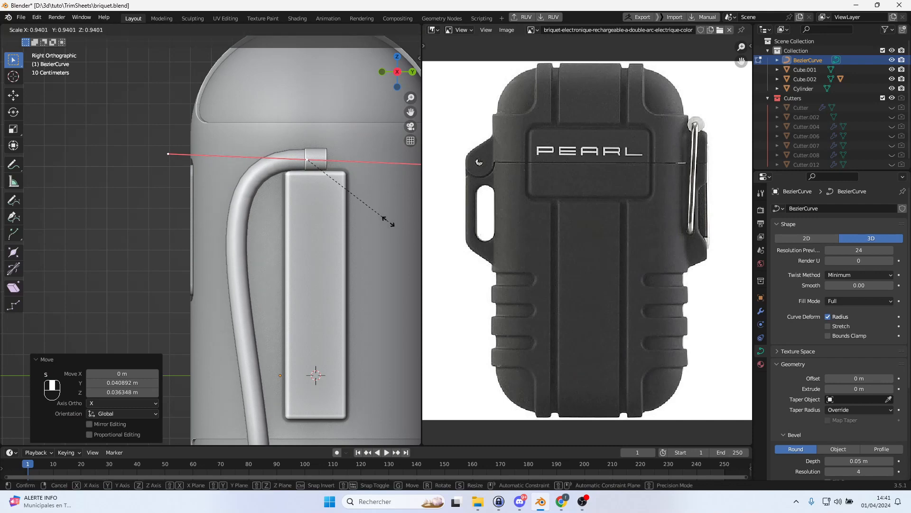
pyautogui.rightClick(390, 223)
# Set the curve's bevel depth to 0.03 m
pyautogui.scroll(-4, 868, 302)
pyautogui.moveTo(868, 385); pyautogui.dragTo(859, 385)
pyautogui.scroll(-3, 253, 400)
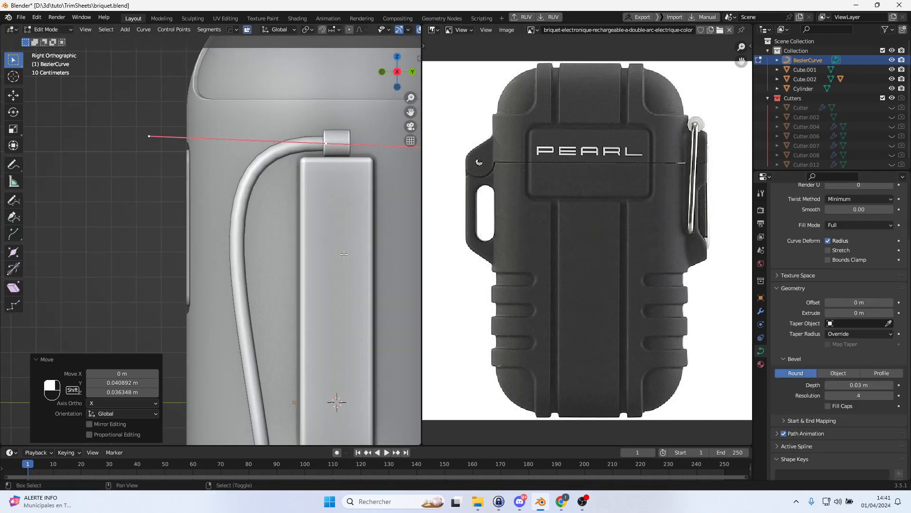
# Move the curve's other control point up beside the hinge cylinder and shorten its handles
pyautogui.press('g')
pyautogui.click(251, 178)
pyautogui.press('s')
pyautogui.click(243, 204)
pyautogui.scroll(4, 228, 223)
pyautogui.keyDown('shift'); pyautogui.moveTo(228, 209); pyautogui.dragTo(219, 258, button='middle'); pyautogui.keyUp('shift')
# Rotate the bend point's handles and raise the point about 0.2 m to form a corner beside the hinge cylinder
pyautogui.press('r')
pyautogui.click(195, 242)
pyautogui.click(318, 148)
pyautogui.rightClick(251, 198)
pyautogui.press('g')
pyautogui.click(252, 148)
pyautogui.scroll(-2, 257, 157)
# Extrude a new control point from the bend downward along the side of the clip mount
pyautogui.press('e')
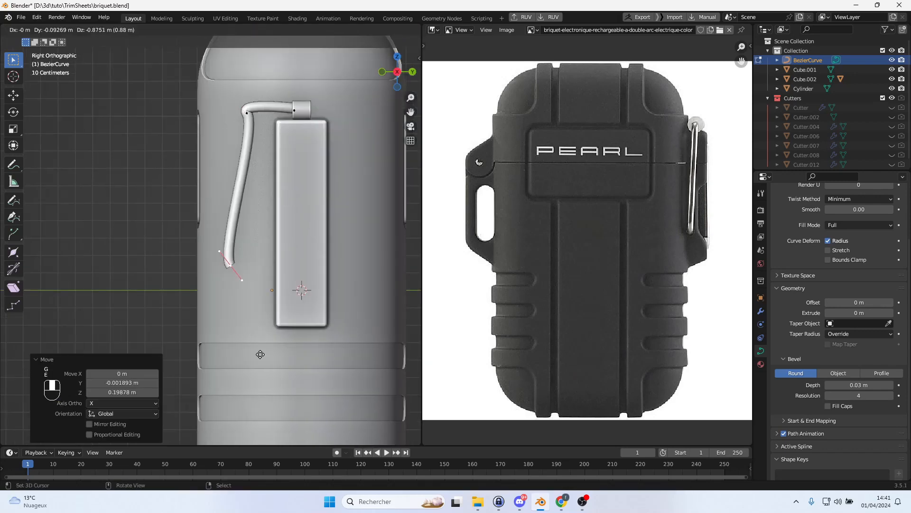
pyautogui.click(320, 422)
pyautogui.rightClick(291, 331)
pyautogui.click(217, 353)
# Rotate the upper bend's control point and reposition it
pyautogui.rightClick(247, 113)
pyautogui.press('r')
pyautogui.click(219, 158)
pyautogui.press('g')
pyautogui.click(281, 152)
# Refine the wire's upper end and bend by rotating and moving their control points next to the hinge cylinder
pyautogui.scroll(3, 285, 143)
pyautogui.rightClick(252, 206)
pyautogui.click(204, 210)
pyautogui.press('r')
pyautogui.click(201, 207)
pyautogui.press('g')
pyautogui.click(346, 195)
pyautogui.press('r')
pyautogui.click(347, 189)
pyautogui.rightClick(198, 215)
pyautogui.press('g')
pyautogui.click(200, 250)
pyautogui.press('g')
pyautogui.click(197, 245)
# Adjust the lower control point's handle so the wire curves inward below the clip mount
pyautogui.scroll(-3, 196, 245)
pyautogui.keyDown('shift'); pyautogui.moveTo(196, 245); pyautogui.dragTo(218, 96, button='middle'); pyautogui.keyUp('shift')
pyautogui.rightClick(259, 307)
pyautogui.rightClick(145, 323)
pyautogui.press('g')
pyautogui.click(202, 280)
# Move the wire's lower end point and extrude another control point for the bottom of the clip
pyautogui.rightClick(259, 307)
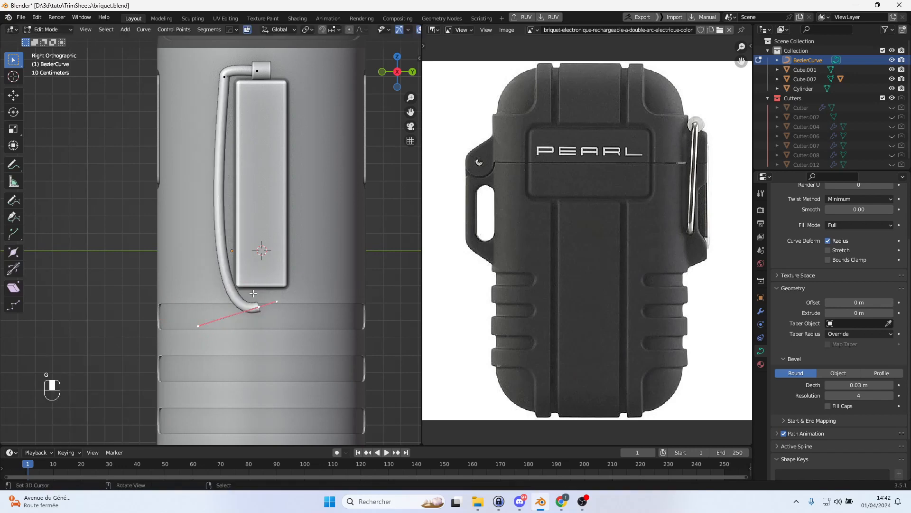
pyautogui.press('g')
pyautogui.click(285, 277)
pyautogui.press('e')
pyautogui.click(326, 313)
pyautogui.press('g')
pyautogui.click(220, 272)
pyautogui.scroll(3, 221, 271)
# Move and rotate the lower control points to shape the bend and bring the wire's end onto the clip mount's centre
pyautogui.rightClick(222, 290)
pyautogui.press('g')
pyautogui.click(233, 323)
pyautogui.press('r')
pyautogui.scroll(-3, 246, 304)
pyautogui.scroll(3, 252, 313)
pyautogui.keyDown('shift'); pyautogui.moveTo(256, 322); pyautogui.dragTo(260, 341, button='middle'); pyautogui.keyUp('shift')
pyautogui.press('g')
pyautogui.click(259, 209)
pyautogui.rightClick(297, 365)
pyautogui.press('g')
pyautogui.click(285, 259)
# Scale the upper bend point's handles by about 1.3, then rotate and move the point to round the corner
pyautogui.keyDown('shift'); pyautogui.moveTo(285, 143); pyautogui.dragTo(323, 418, button='middle'); pyautogui.keyUp('shift')
pyautogui.rightClick(303, 303)
pyautogui.scroll(3, 322, 290)
pyautogui.press('s')
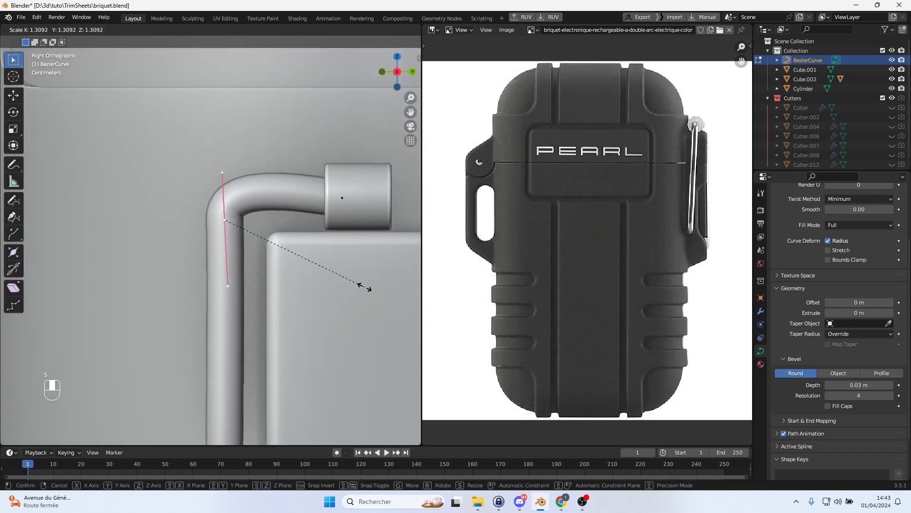
pyautogui.click(361, 288)
pyautogui.press('r')
pyautogui.click(332, 344)
pyautogui.press('g')
pyautogui.click(332, 322)
# Rotate the lower bend's control point and raise the handle along the wire's straight side by about 0.52 m
pyautogui.scroll(-4, 303, 341)
pyautogui.rightClick(237, 418)
pyautogui.keyDown('shift'); pyautogui.moveTo(268, 307); pyautogui.dragTo(277, 351, button='middle'); pyautogui.keyUp('shift')
pyautogui.press('r')
pyautogui.click(324, 343)
pyautogui.rightClick(224, 370)
pyautogui.press('g')
pyautogui.click(306, 191)
pyautogui.scroll(-2, 306, 191)
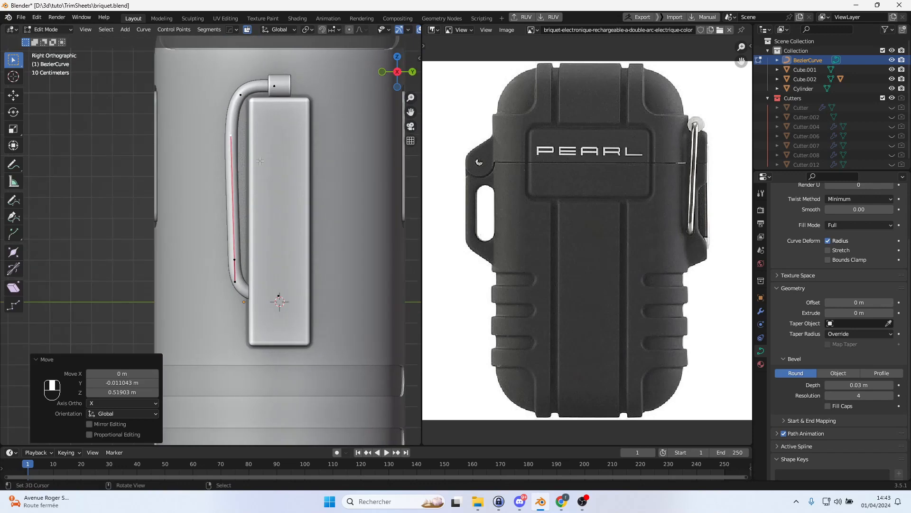
# Return to Object Mode and convert the wire curve to a mesh
pyautogui.press('Tab')
pyautogui.rightClick(240, 177)
pyautogui.moveTo(226, 154)
pyautogui.click(305, 169)
pyautogui.scroll(-1, 314, 198)
pyautogui.hotkey('alt', 'x')
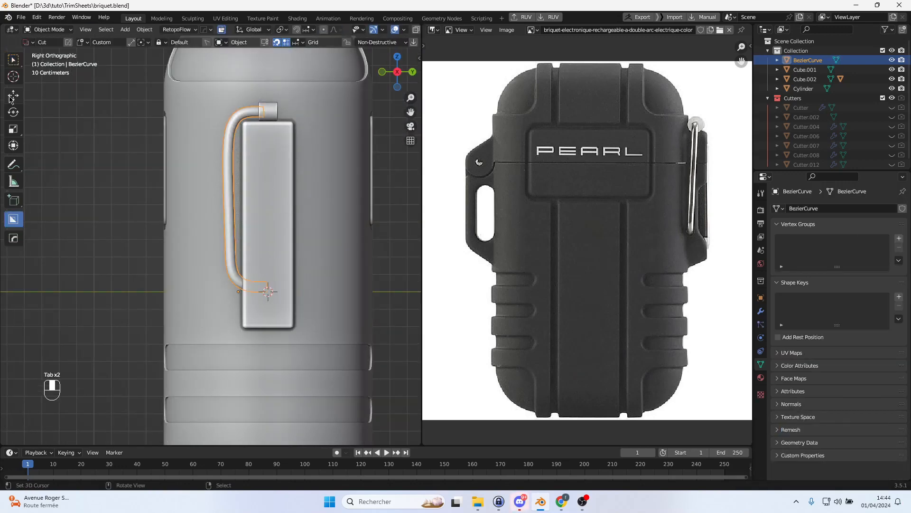
pyautogui.rightClick(195, 289)
# Snap the 3D cursor to the selected vertices at the wire's end inside the hinge cylinder, working in wireframe
pyautogui.keyDown('shift'); pyautogui.moveTo(291, 126); pyautogui.dragTo(252, 255, button='middle'); pyautogui.keyUp('shift')
pyautogui.scroll(12, 252, 254)
pyautogui.press('Tab')
pyautogui.hotkey('shift', 'z')
pyautogui.press('1')
pyautogui.scroll(-5, 264, 197)
pyautogui.hotkey('shift', 's')
pyautogui.click(333, 245)
# Set the wire mesh's origin to the 3D cursor in Object Mode
pyautogui.press('Tab')
pyautogui.rightClick(275, 325)
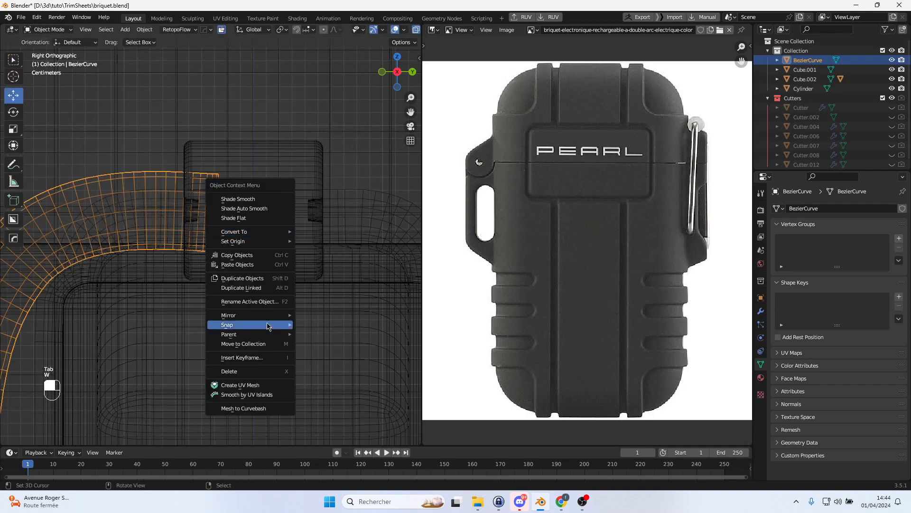
pyautogui.click(332, 261)
pyautogui.scroll(-5, 242, 279)
# Symmetrize the wire mesh in Edit Mode along Y from positive to negative
pyautogui.hotkey('alt', 'x')
pyautogui.press('Tab')
pyautogui.hotkey('alt', 'x')
pyautogui.scroll(-5, 310, 233)
pyautogui.keyDown('shift'); pyautogui.moveTo(318, 328); pyautogui.dragTo(266, 195, button='middle'); pyautogui.keyUp('shift')
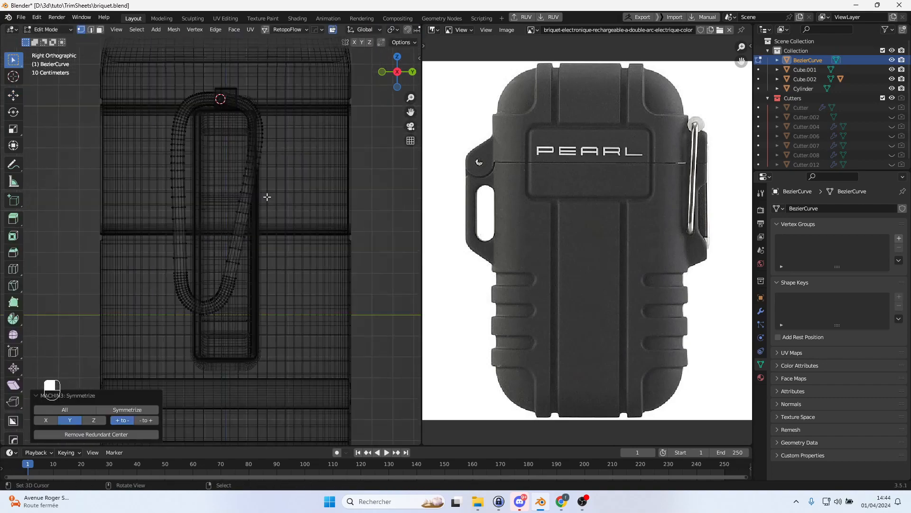
# Undo the last symmetrize and apply the wire mesh's transforms in Object Mode
pyautogui.hotkey('ctrl', 'z')
pyautogui.press('Tab')
pyautogui.hotkey('ctrl', 'a')
pyautogui.click(209, 140)
# Mirror the wire mesh across the hinge cylinder with a Mirror modifier and change the viewport shading
pyautogui.hotkey('alt', 'x')
pyautogui.click(158, 315)
pyautogui.moveTo(243, 260); pyautogui.dragTo(228, 263, button='middle')
pyautogui.press('Tab')
pyautogui.press('z')
pyautogui.click(323, 252)
pyautogui.press('Tab')
# Select the clip part on the lighter's hinge side and move it into position
pyautogui.moveTo(157, 243)
pyautogui.keyDown('shift'); pyautogui.mouseDown(button='middle')
pyautogui.moveTo(242, 243)
pyautogui.moveTo(304, 256)
pyautogui.mouseUp(button='middle'); pyautogui.keyUp('shift')
pyautogui.scroll(2, 242, 243)
pyautogui.scroll(-3, 313, 255)
pyautogui.click(317, 254)
pyautogui.scroll(6, 301, 214)
pyautogui.click(299, 214)
pyautogui.press('g')
pyautogui.click(331, 212)
pyautogui.moveTo(342, 214); pyautogui.dragTo(314, 117, button='middle')
# Scale the selected clip-side part and raise it slightly along Z
pyautogui.keyDown('shift'); pyautogui.moveTo(313, 118); pyautogui.dragTo(319, 267, button='middle'); pyautogui.keyUp('shift')
pyautogui.scroll(3, 319, 267)
pyautogui.click(319, 266)
pyautogui.rightClick(319, 268)
pyautogui.moveTo(327, 309)
pyautogui.click(363, 317)
pyautogui.press('s')
pyautogui.click(353, 276)
pyautogui.moveTo(277, 198)
pyautogui.mouseDown()
pyautogui.moveTo(277, 179)
pyautogui.moveTo(277, 189)
pyautogui.mouseUp()
pyautogui.moveTo(335, 220); pyautogui.dragTo(277, 227, button='middle')
pyautogui.scroll(4, 285, 232)
# Select four edge loops of the part in wireframe Edit Mode and scale them together
pyautogui.press('Tab')
pyautogui.press('z')
pyautogui.click(142, 118)
pyautogui.scroll(9, 216, 229)
pyautogui.keyDown('alt'); pyautogui.click(200, 288); pyautogui.keyUp('alt')
pyautogui.keyDown('alt'); pyautogui.keyDown('shift'); pyautogui.click(145, 280); pyautogui.keyUp('shift'); pyautogui.keyUp('alt')
pyautogui.keyDown('alt'); pyautogui.keyDown('shift'); pyautogui.click(156, 269); pyautogui.keyUp('shift'); pyautogui.keyUp('alt')
pyautogui.keyDown('alt'); pyautogui.keyDown('shift'); pyautogui.click(199, 212); pyautogui.keyUp('shift'); pyautogui.keyUp('alt')
pyautogui.scroll(-5, 199, 212)
pyautogui.press('s')
pyautogui.click(327, 243)
pyautogui.press('z')
pyautogui.scroll(-2, 224, 188)
# Return to Object Mode and lower the edited part slightly along Z
pyautogui.keyDown('alt'); pyautogui.moveTo(224, 188); pyautogui.dragTo(271, 190, button='middle'); pyautogui.keyUp('alt')
pyautogui.press('Tab')
pyautogui.moveTo(270, 190); pyautogui.dragTo(270, 198)
pyautogui.moveTo(271, 198); pyautogui.dragTo(228, 204, button='middle')
pyautogui.scroll(-10, 285, 237)
# Scale the lighter's body (Cube.001) by 0.990 and widen the 3D viewport for a front view
pyautogui.click(337, 266)
pyautogui.scroll(-4, 337, 267)
pyautogui.keyDown('alt'); pyautogui.moveTo(337, 267); pyautogui.dragTo(204, 273, button='middle'); pyautogui.keyUp('alt')
pyautogui.scroll(3, 305, 275)
pyautogui.moveTo(306, 275); pyautogui.dragTo(332, 285, button='middle')
pyautogui.click(352, 183)
pyautogui.press('s')
pyautogui.click(350, 185)
pyautogui.moveTo(350, 185); pyautogui.dragTo(345, 212, button='middle')
pyautogui.scroll(-1, 351, 190)
pyautogui.scroll(-2, 335, 193)
pyautogui.moveTo(421, 228); pyautogui.dragTo(549, 238)
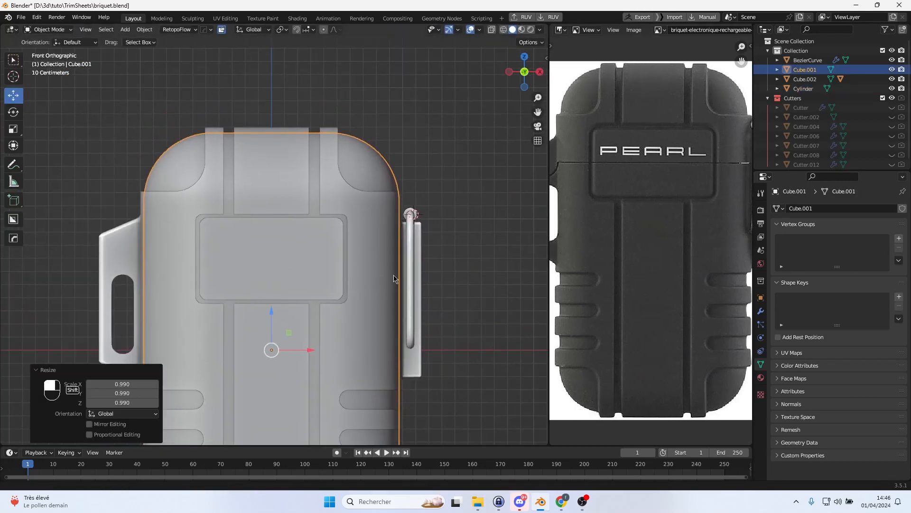
pyautogui.scroll(-1, 387, 275)
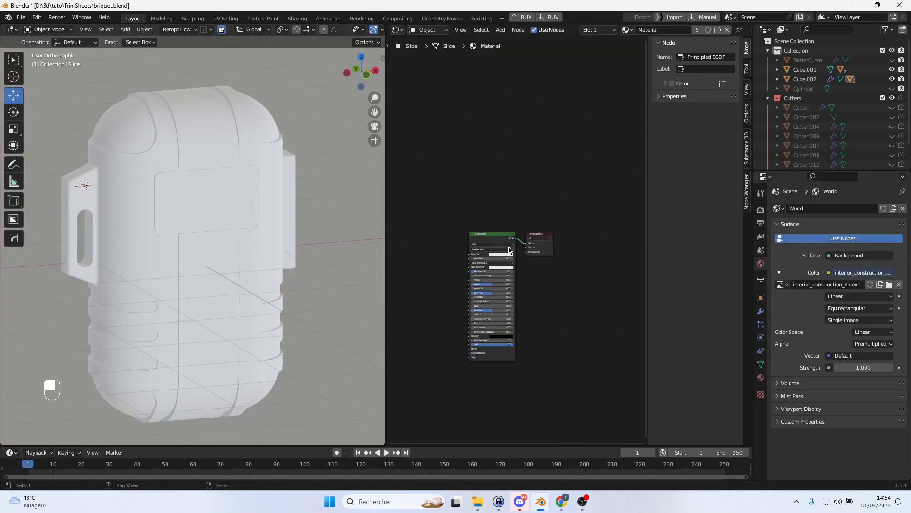
# Darken the material's base color to near black and set its specular to 0.064
pyautogui.scroll(5, 509, 250)
pyautogui.click(496, 263)
pyautogui.moveTo(527, 182); pyautogui.dragTo(526, 214)
pyautogui.moveTo(479, 313); pyautogui.dragTo(447, 313)
pyautogui.moveTo(432, 276); pyautogui.dragTo(483, 214, button='middle')
pyautogui.scroll(8, 470, 207)
pyautogui.scroll(-4, 463, 203)
pyautogui.click(500, 29)
pyautogui.click(525, 40)
pyautogui.click(558, 70)
pyautogui.click(397, 160)
pyautogui.moveTo(440, 156); pyautogui.dragTo(468, 173)
pyautogui.press('x')
# Add a Noise Texture node and connect it to the Principled BSDF's Base Color
pyautogui.click(501, 29)
pyautogui.click(525, 40)
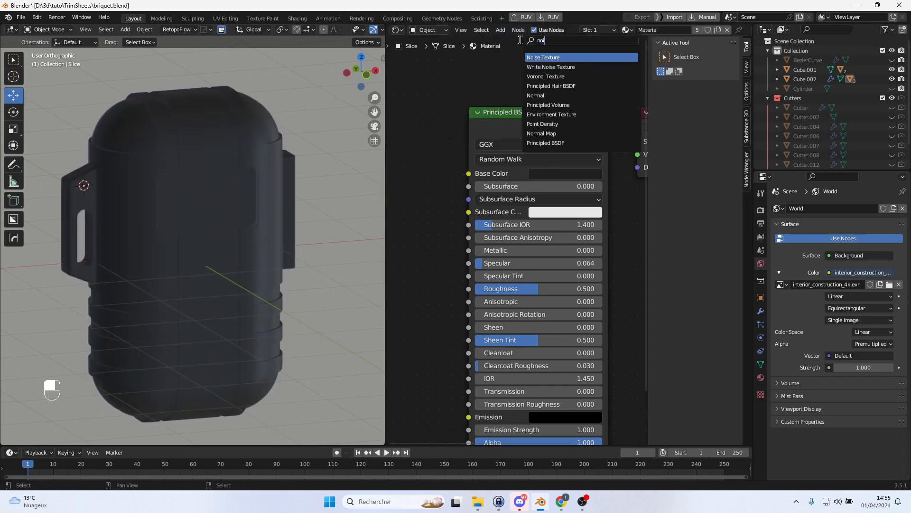
pyautogui.click(563, 57)
pyautogui.click(401, 118)
pyautogui.moveTo(444, 135); pyautogui.dragTo(468, 173)
# Adjust the noise texture setup and move its link from Base Color to Roughness
pyautogui.moveTo(413, 183); pyautogui.dragTo(498, 172, button='middle')
pyautogui.moveTo(489, 168); pyautogui.dragTo(522, 168)
pyautogui.scroll(5, 202, 254)
pyautogui.scroll(-1, 207, 283)
pyautogui.moveTo(484, 95); pyautogui.dragTo(430, 97)
pyautogui.moveTo(554, 162); pyautogui.dragTo(554, 277)
# Darken the material's base color further and fine-tune its metallic and specular values
pyautogui.scroll(-3, 192, 246)
pyautogui.moveTo(569, 252); pyautogui.dragTo(518, 230, button='middle')
pyautogui.moveTo(517, 231); pyautogui.dragTo(525, 231)
pyautogui.click(599, 141)
pyautogui.moveTo(661, 223); pyautogui.dragTo(661, 239)
pyautogui.moveTo(532, 218); pyautogui.dragTo(600, 218)
pyautogui.moveTo(525, 231)
pyautogui.mouseDown()
pyautogui.moveTo(511, 230)
pyautogui.moveTo(522, 230)
pyautogui.mouseUp()
pyautogui.moveTo(525, 153); pyautogui.dragTo(528, 153)
pyautogui.click(593, 142)
pyautogui.moveTo(578, 218)
pyautogui.mouseDown()
pyautogui.moveTo(517, 218)
pyautogui.moveTo(568, 217)
pyautogui.mouseUp()
# Add a Point light to the scene
pyautogui.scroll(-1, 193, 243)
pyautogui.click(126, 29)
pyautogui.moveTo(153, 158)
pyautogui.click(213, 156)
pyautogui.scroll(-4, 176, 212)
pyautogui.press('Delete')
# Set the point light's power to 272.4 W and reposition it near the lighter
pyautogui.scroll(3, 238, 223)
pyautogui.click(237, 223)
pyautogui.moveTo(858, 273); pyautogui.dragTo(888, 273)
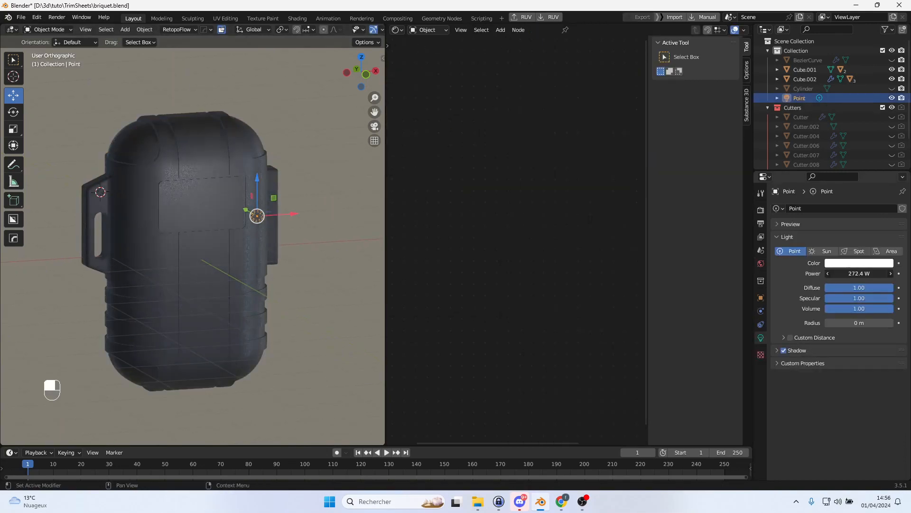
pyautogui.moveTo(246, 210); pyautogui.dragTo(283, 221)
# Set the render engine to Cycles with GPU Compute as the device
pyautogui.click(761, 210)
pyautogui.click(867, 208)
pyautogui.click(845, 240)
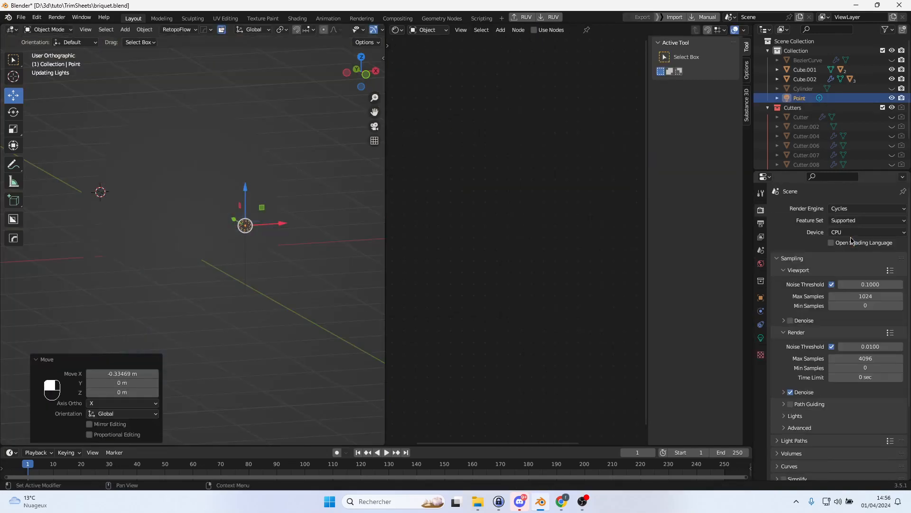
pyautogui.click(866, 232)
pyautogui.click(849, 252)
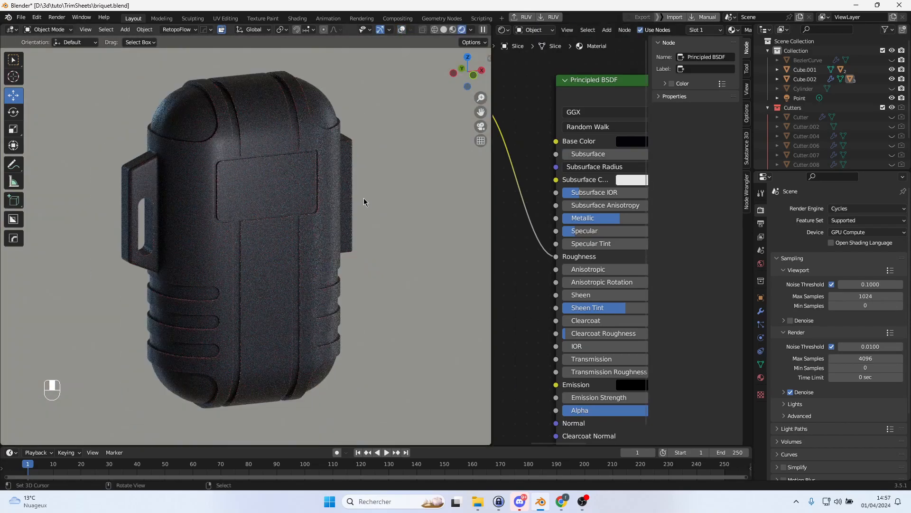
# Display the reference image beside the rendered viewport and compare it with the lighter's material
pyautogui.moveTo(504, 30)
pyautogui.click(539, 67)
pyautogui.moveTo(570, 166); pyautogui.dragTo(539, 156, button='middle')
pyautogui.scroll(1, 298, 198)
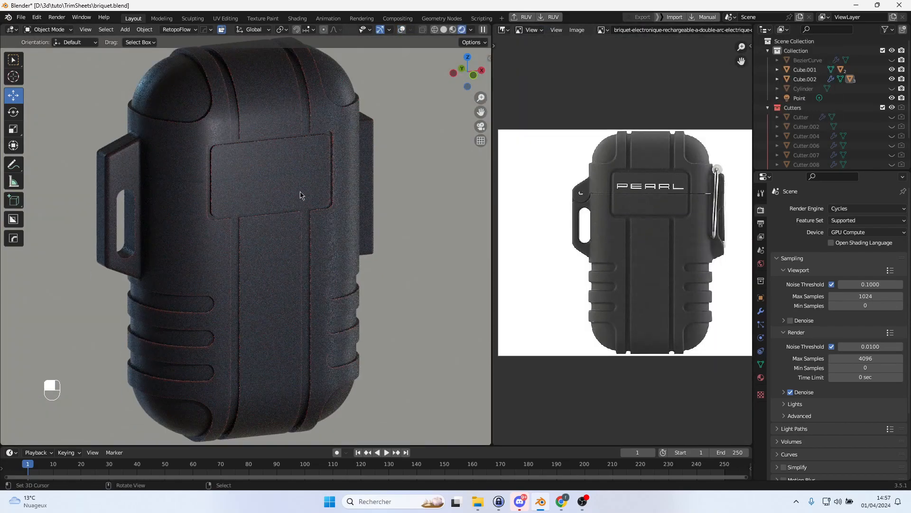
pyautogui.moveTo(332, 151)
pyautogui.mouseDown(button='middle')
pyautogui.moveTo(290, 156)
pyautogui.moveTo(331, 150)
pyautogui.mouseUp(button='middle')
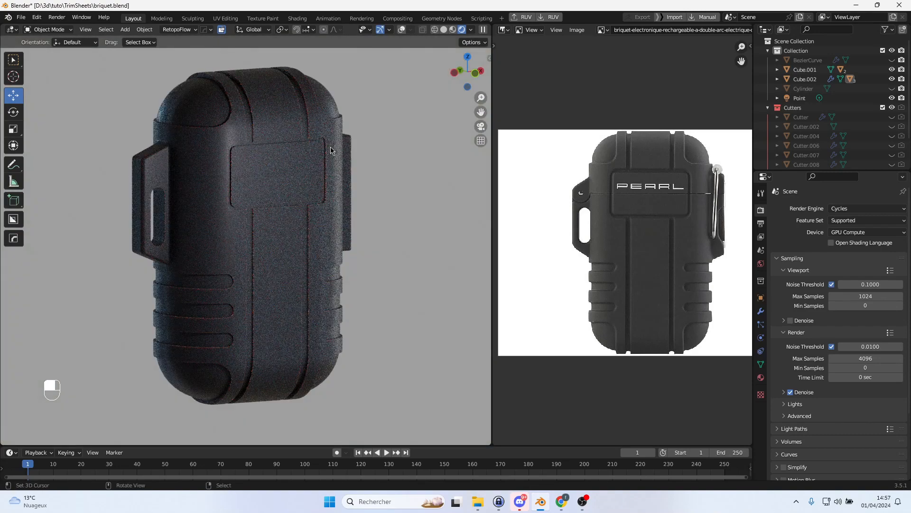